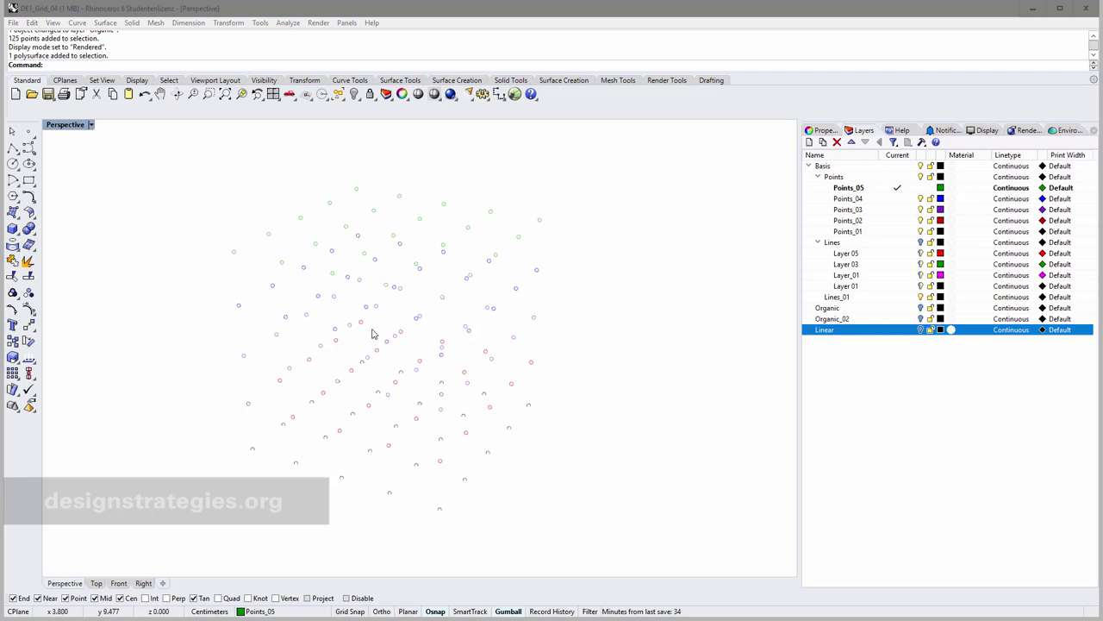
Show the Linear and Organic_02 layers in turn to examine the example shapes built on the point grid.
{"action": "right_click_drag", "start_coordinate": [486, 344], "coordinate": [387, 377]}
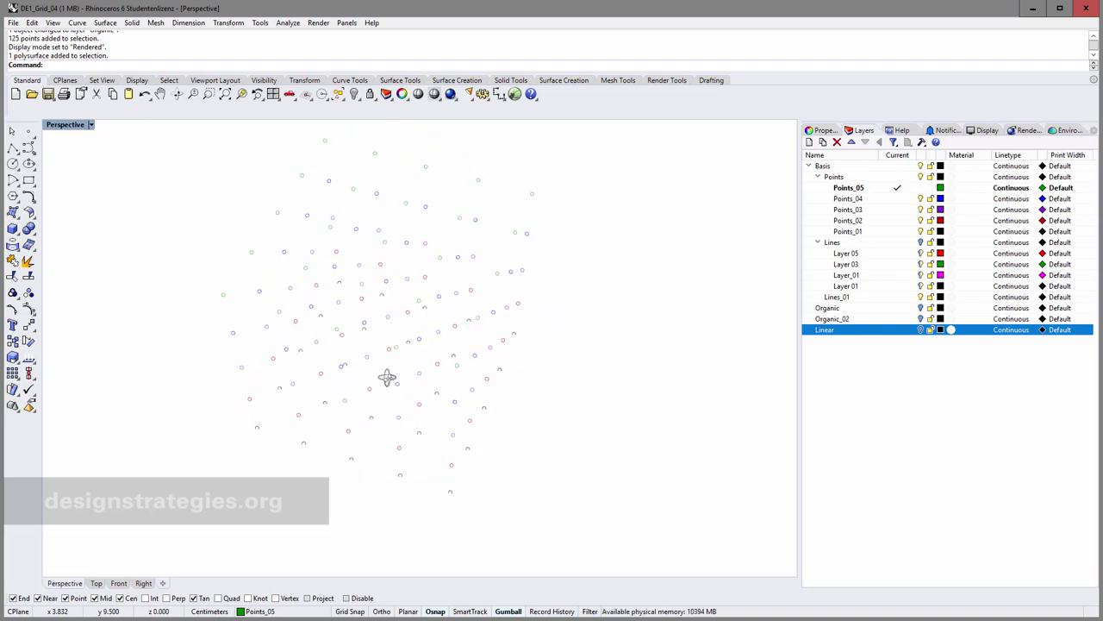
{"action": "left_click", "coordinate": [920, 330]}
{"action": "left_click", "coordinate": [920, 331]}
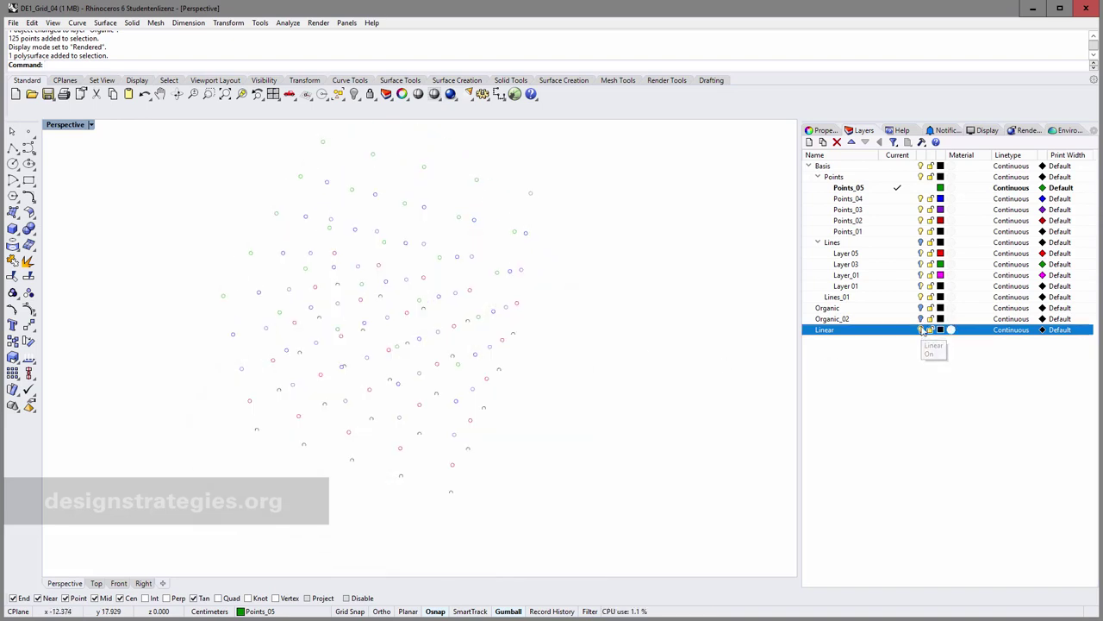
{"action": "left_click", "coordinate": [920, 319]}
{"action": "right_click_drag", "start_coordinate": [413, 335], "coordinate": [408, 337]}
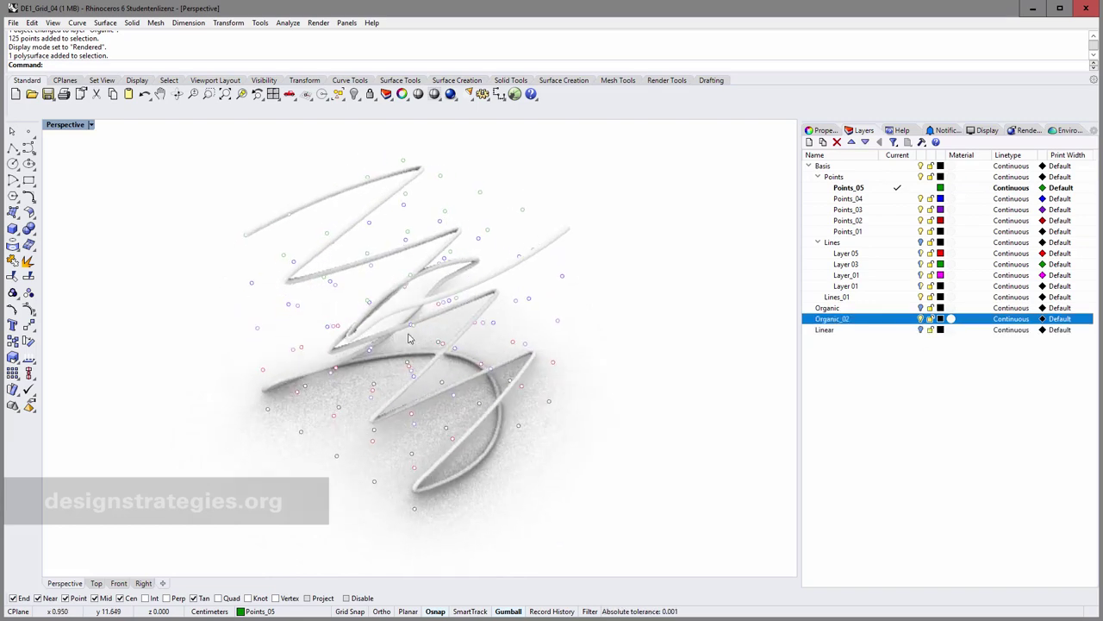
{"action": "right_click_drag", "start_coordinate": [621, 348], "coordinate": [776, 307]}
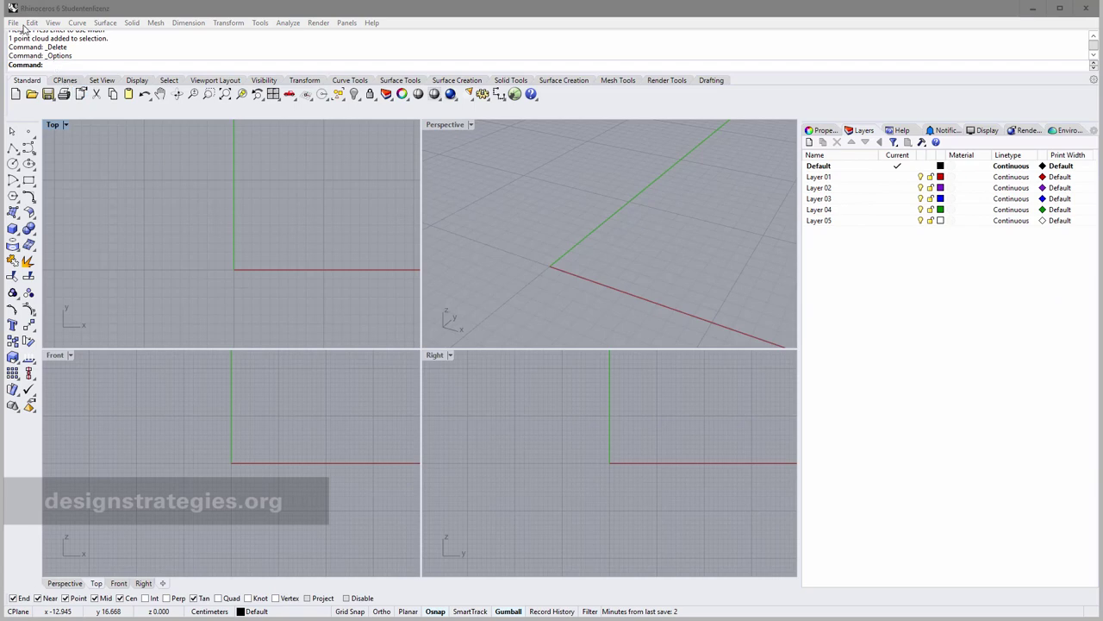
Create a new file from the Small Objects - Centimeters template, discarding the unsaved changes.
{"action": "left_click", "coordinate": [14, 24]}
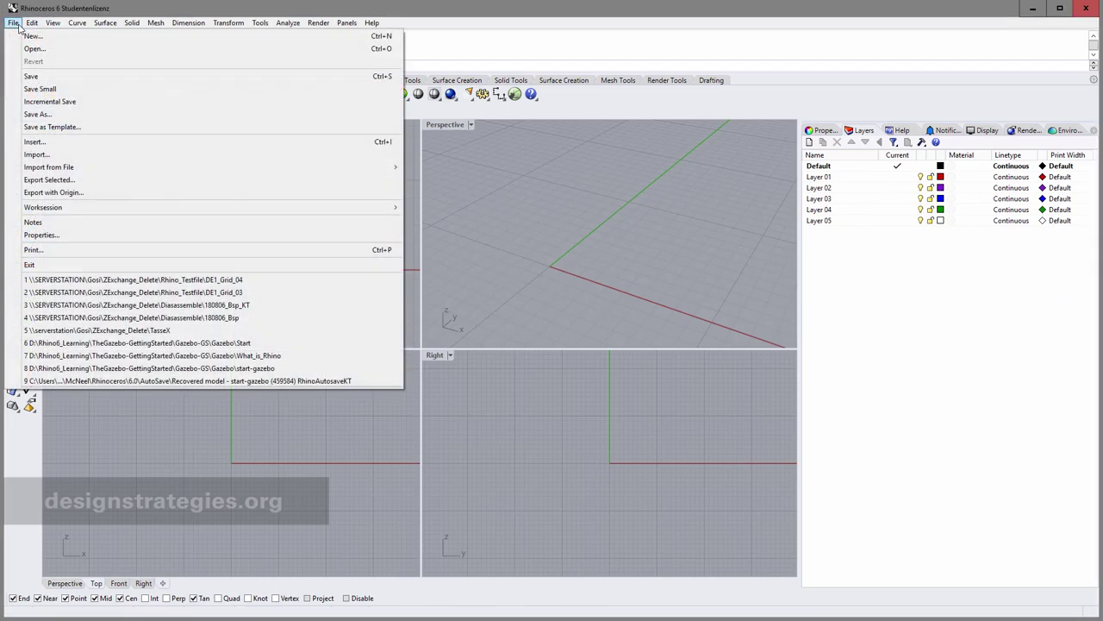
{"action": "left_click", "coordinate": [34, 37]}
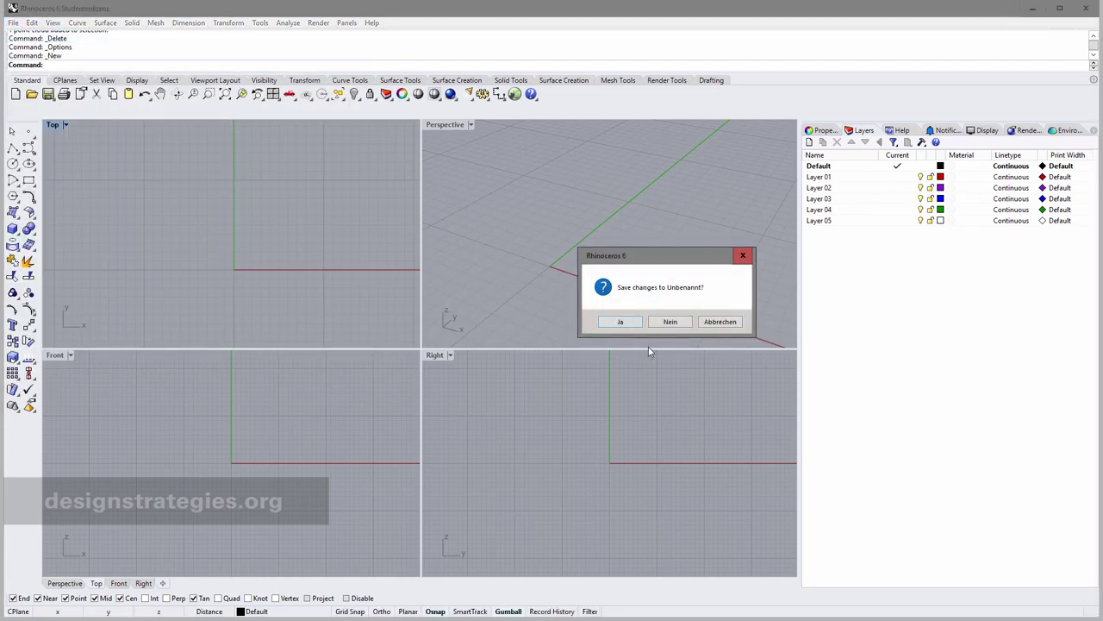
{"action": "left_click", "coordinate": [670, 321]}
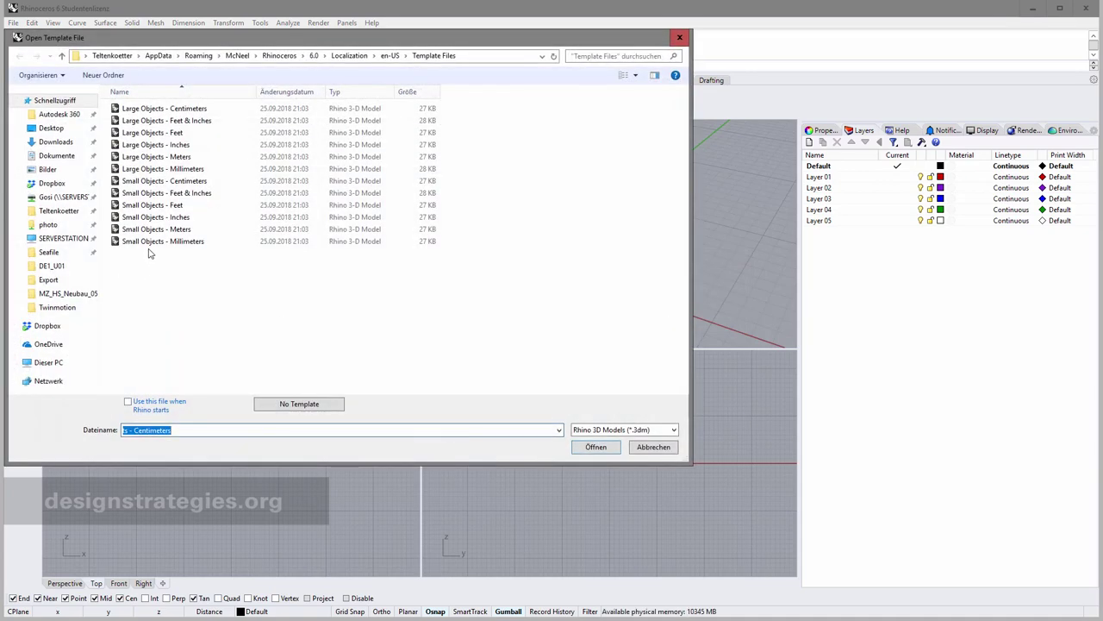
{"action": "left_click", "coordinate": [155, 183]}
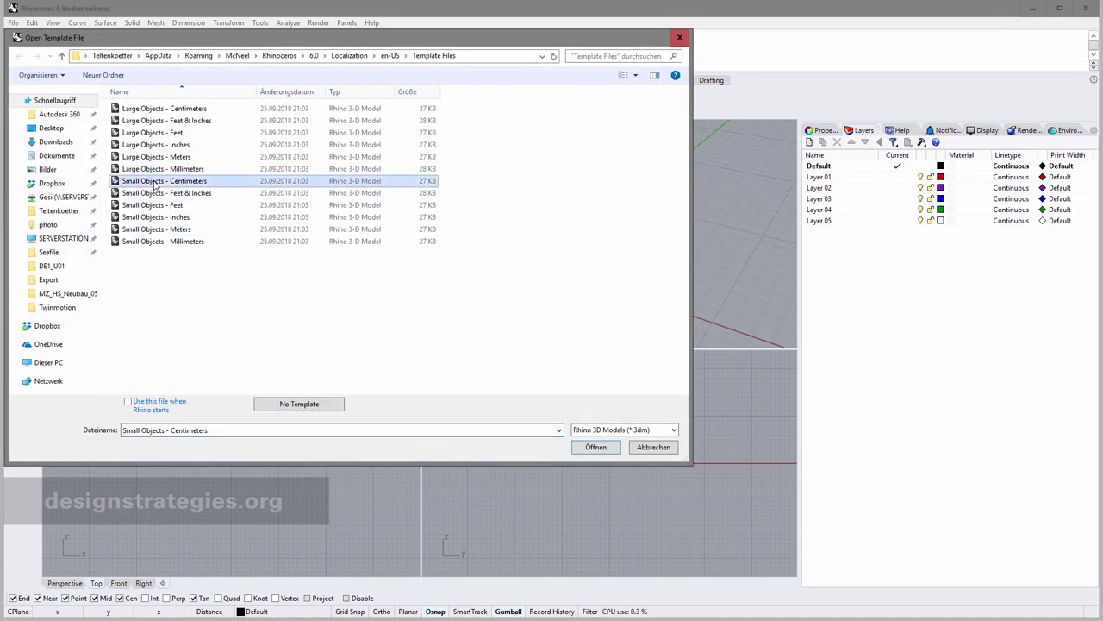
{"action": "left_click", "coordinate": [596, 446]}
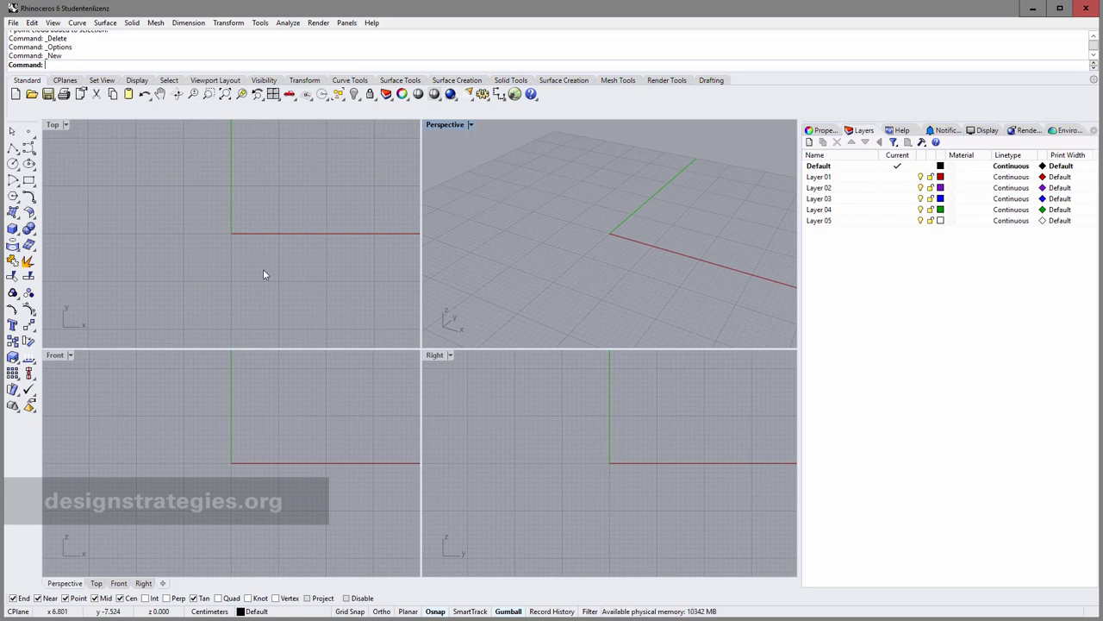
Set the grid's major lines to every 3 minor grid lines in the document properties.
{"action": "left_click", "coordinate": [273, 94]}
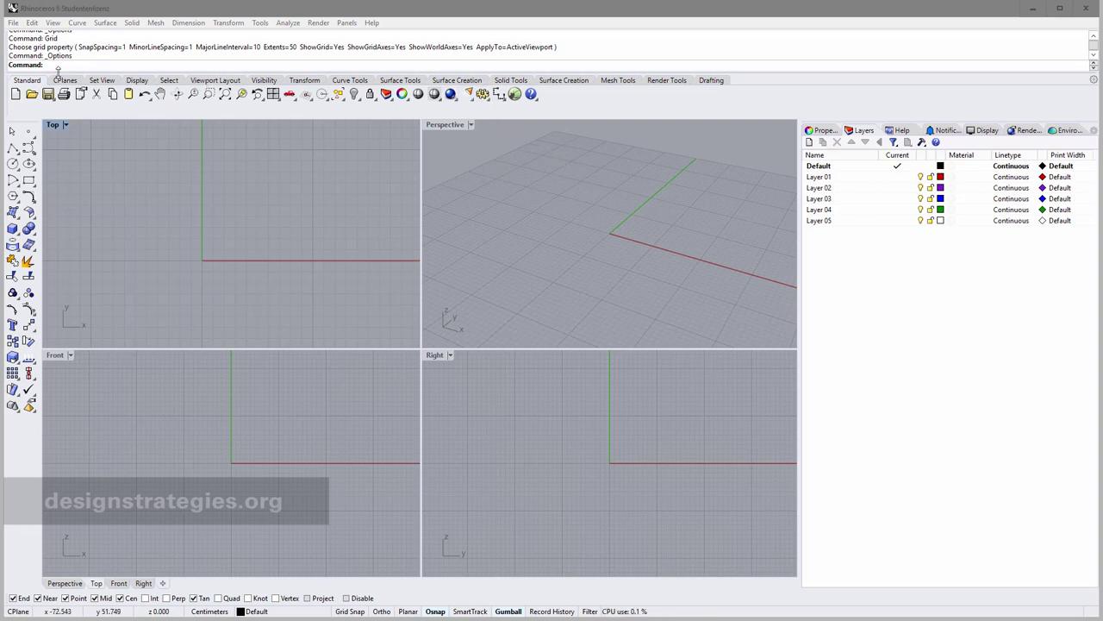
{"action": "left_click", "coordinate": [482, 94]}
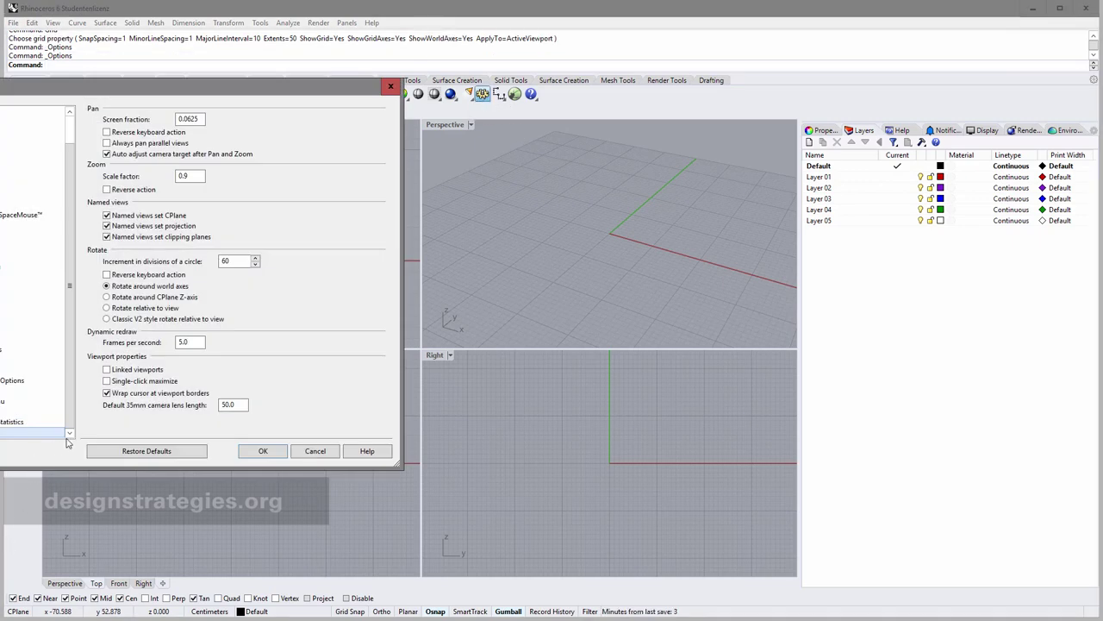
{"action": "scroll", "coordinate": [74, 416], "scroll_direction": "up", "scroll_amount": 1}
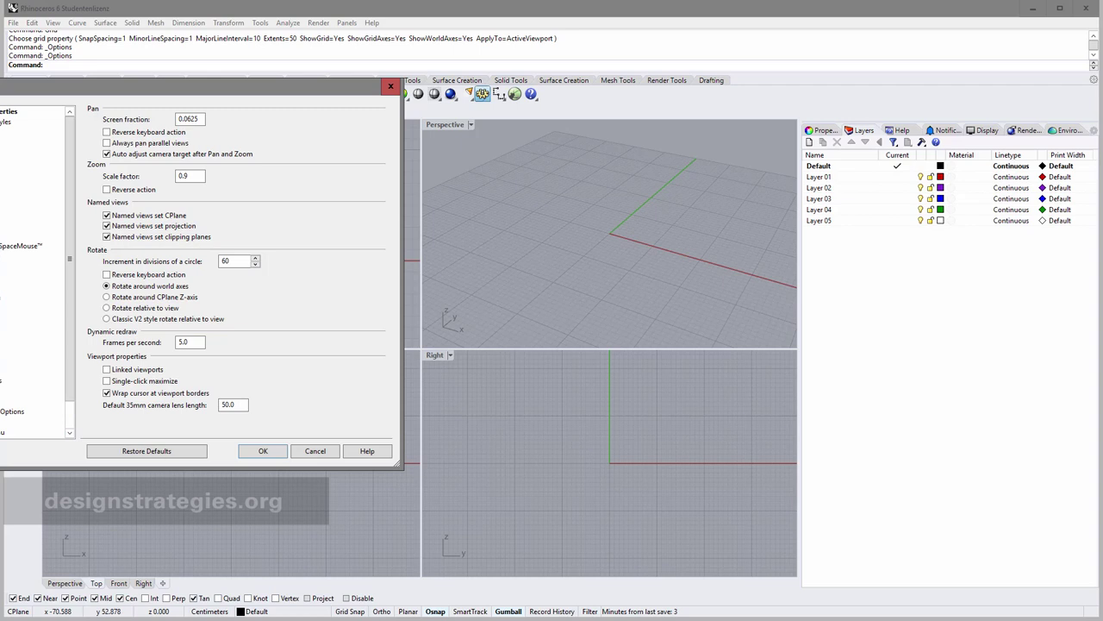
{"action": "left_click", "coordinate": [26, 132]}
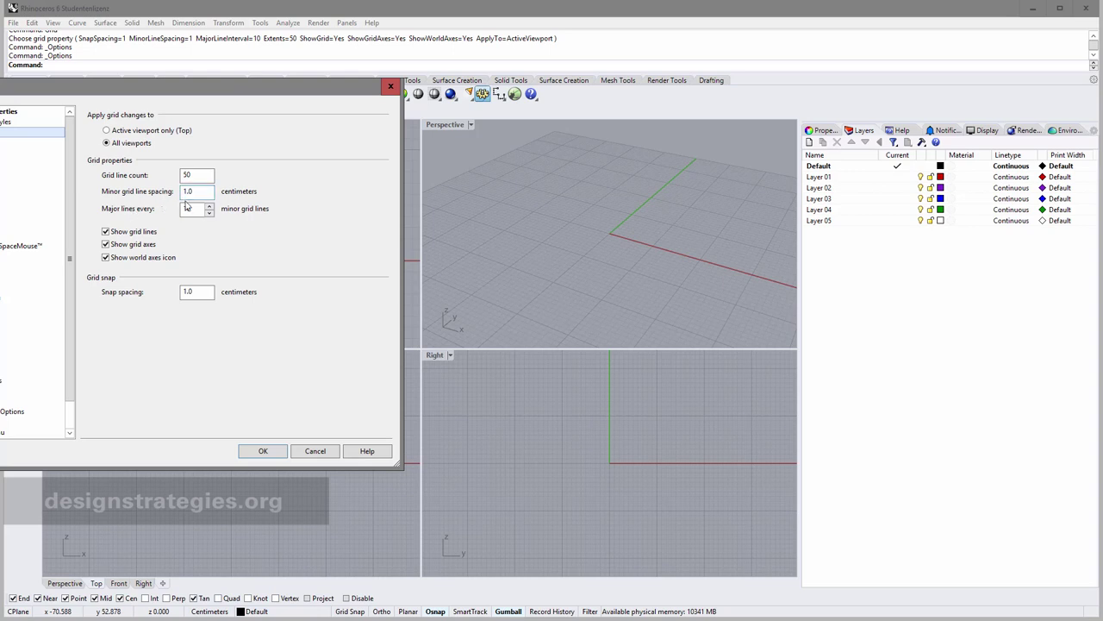
{"action": "left_click_drag", "start_coordinate": [193, 207], "coordinate": [178, 208]}
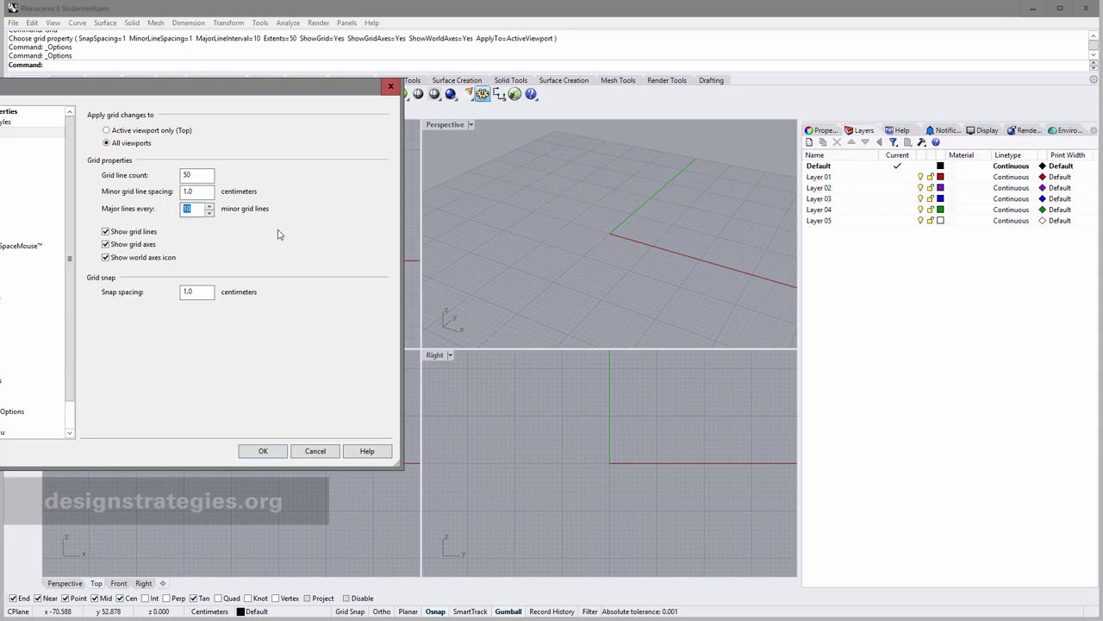
{"action": "type", "text": "3"}
{"action": "left_click", "coordinate": [277, 453]}
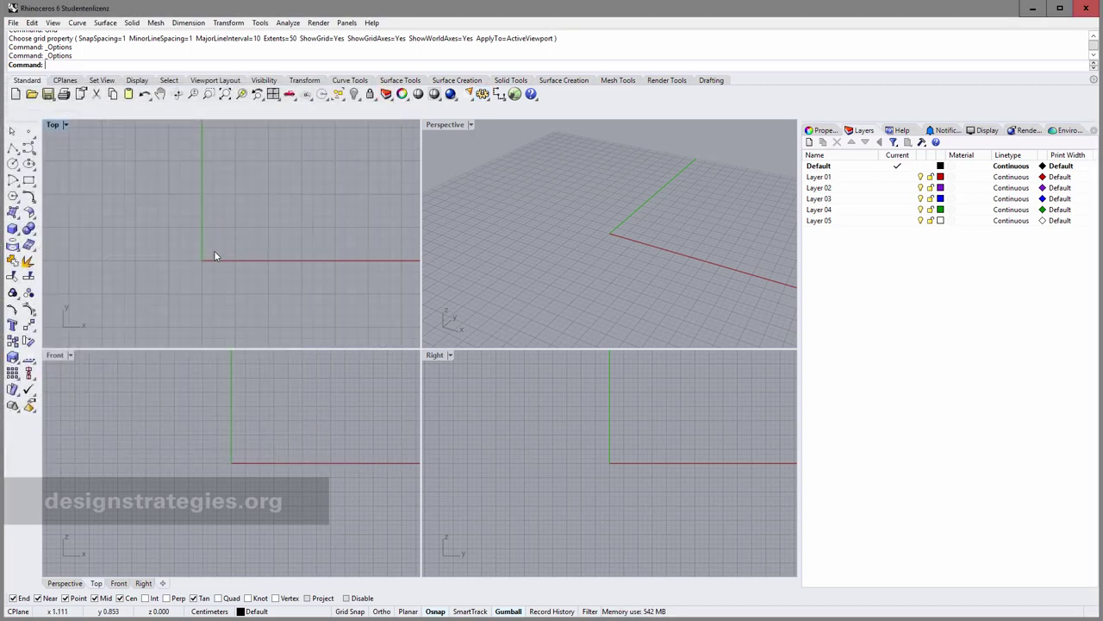
{"action": "scroll", "coordinate": [214, 249], "scroll_direction": "up", "scroll_amount": 2}
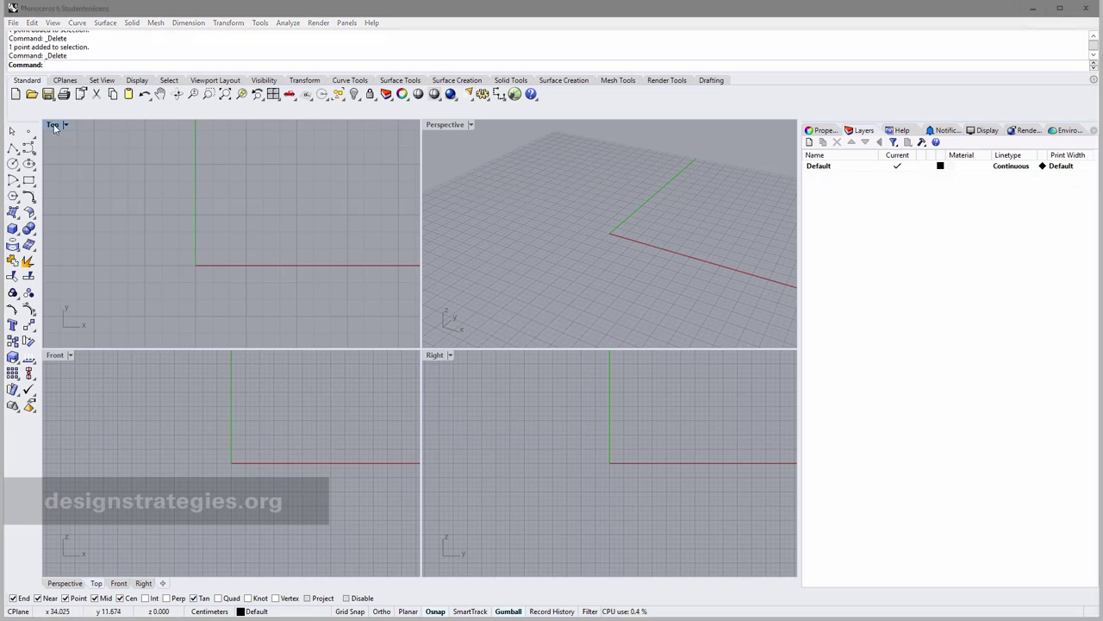
Maximize the Top viewport and place a single point at the origin 0,0.
{"action": "double_click", "coordinate": [53, 126]}
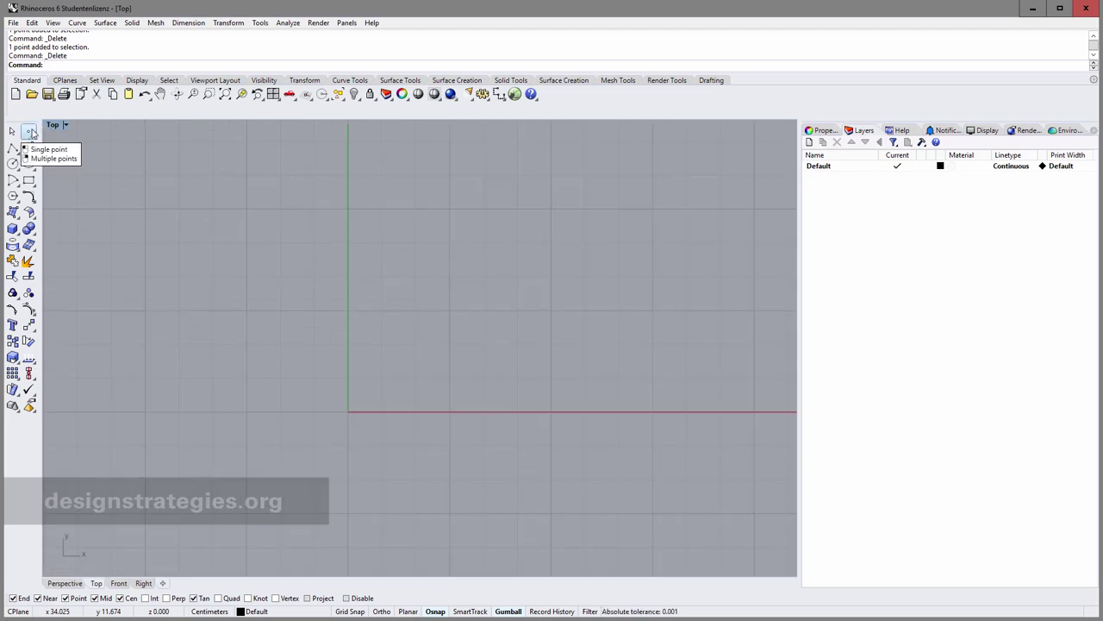
{"action": "left_click", "coordinate": [31, 132]}
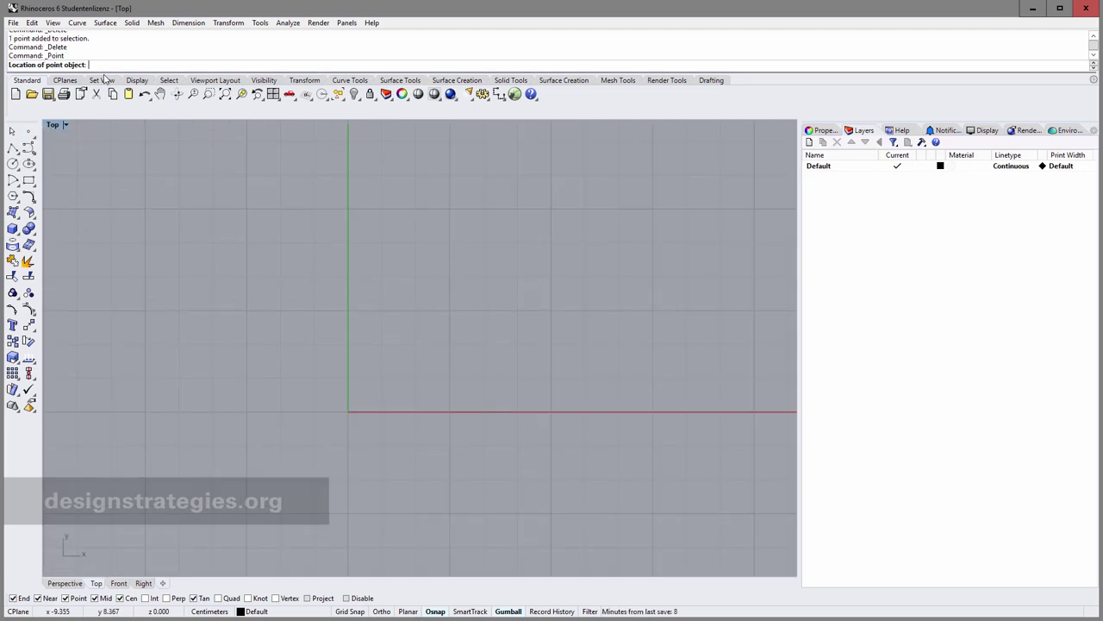
{"action": "type", "text": "0,0"}
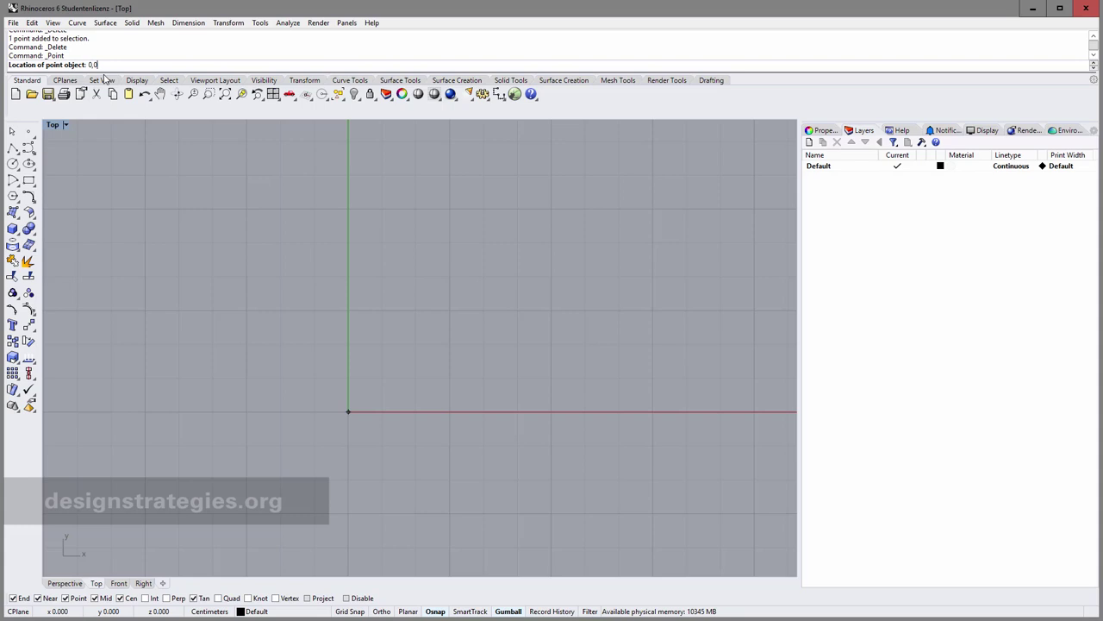
{"action": "key", "text": "Return"}
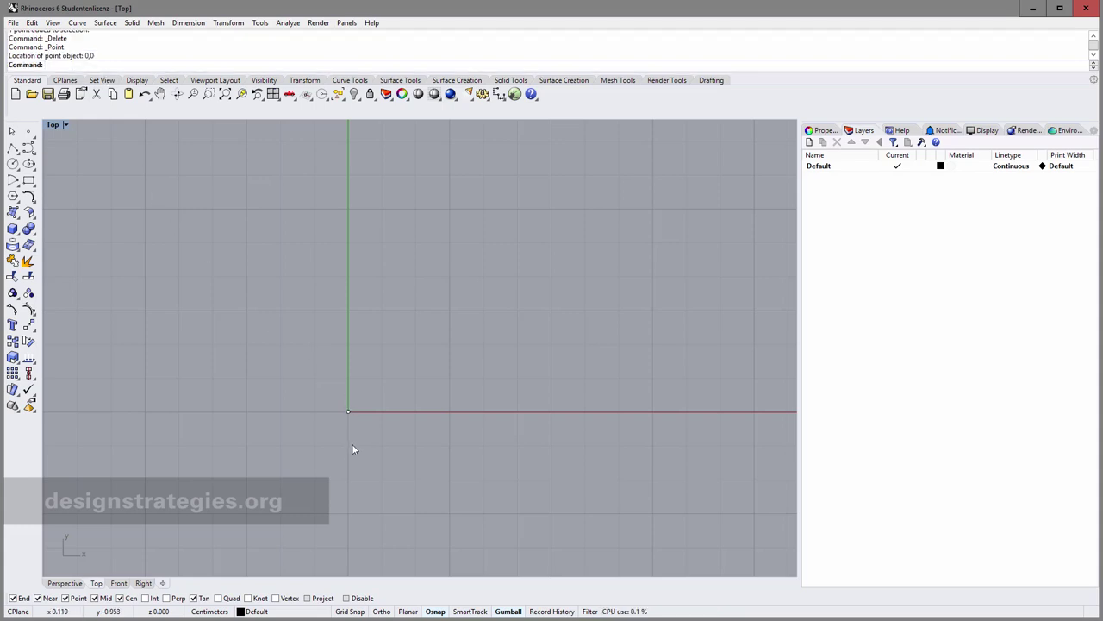
Place a second single point at coordinates 3,0.
{"action": "scroll", "coordinate": [352, 443], "scroll_direction": "up", "scroll_amount": 1}
{"action": "scroll", "coordinate": [353, 449], "scroll_direction": "up", "scroll_amount": 2}
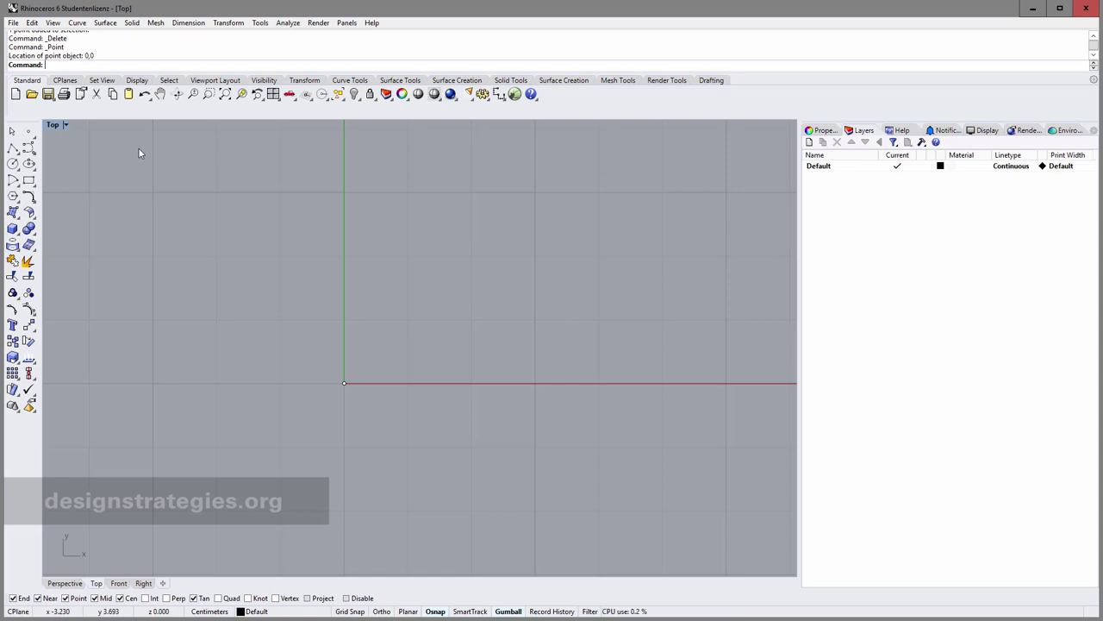
{"action": "key", "text": "Return"}
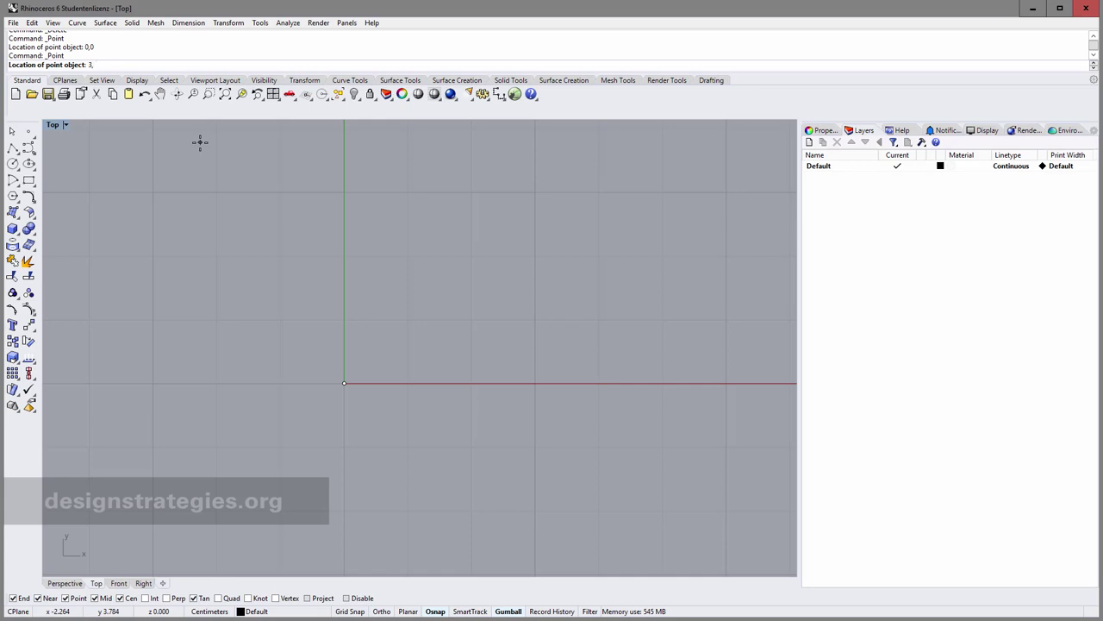
{"action": "type", "text": "0"}
{"action": "key", "text": "Return"}
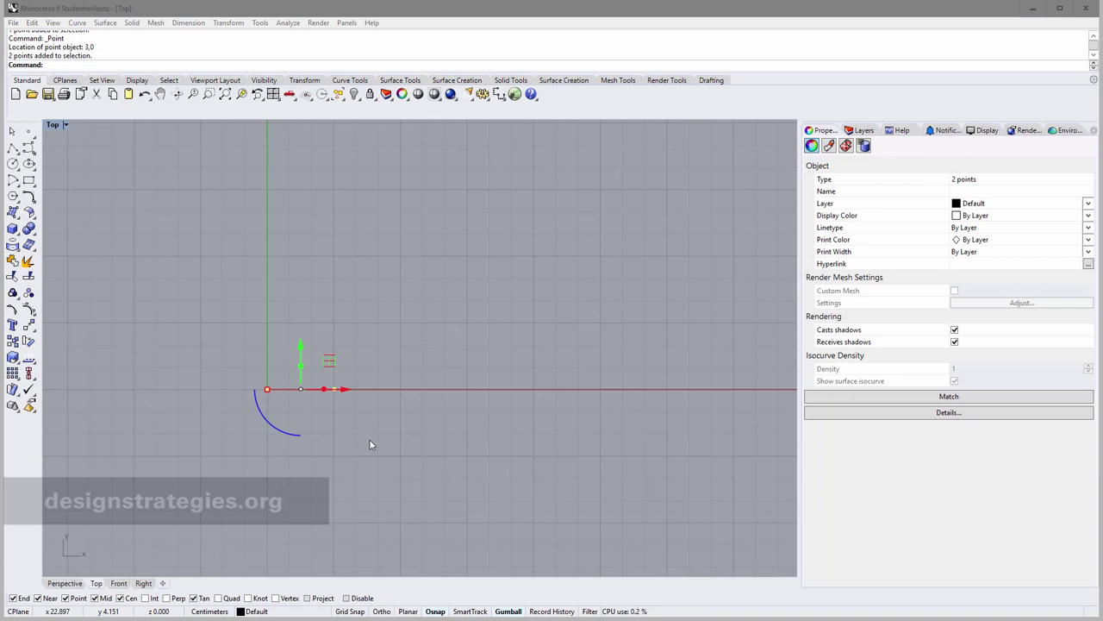
Select the point at 3,0 and place a third point at relative coordinates @3,0 from it.
{"action": "left_click", "coordinate": [368, 439]}
{"action": "left_click_drag", "start_coordinate": [365, 417], "coordinate": [225, 362]}
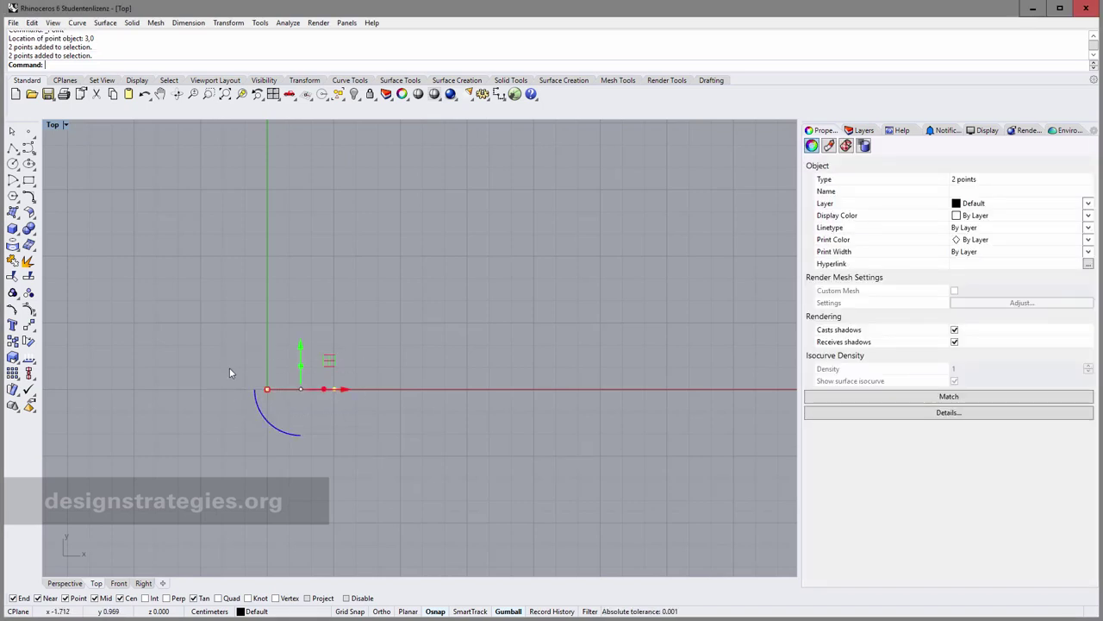
{"action": "scroll", "coordinate": [245, 272], "scroll_direction": "down", "scroll_amount": 2}
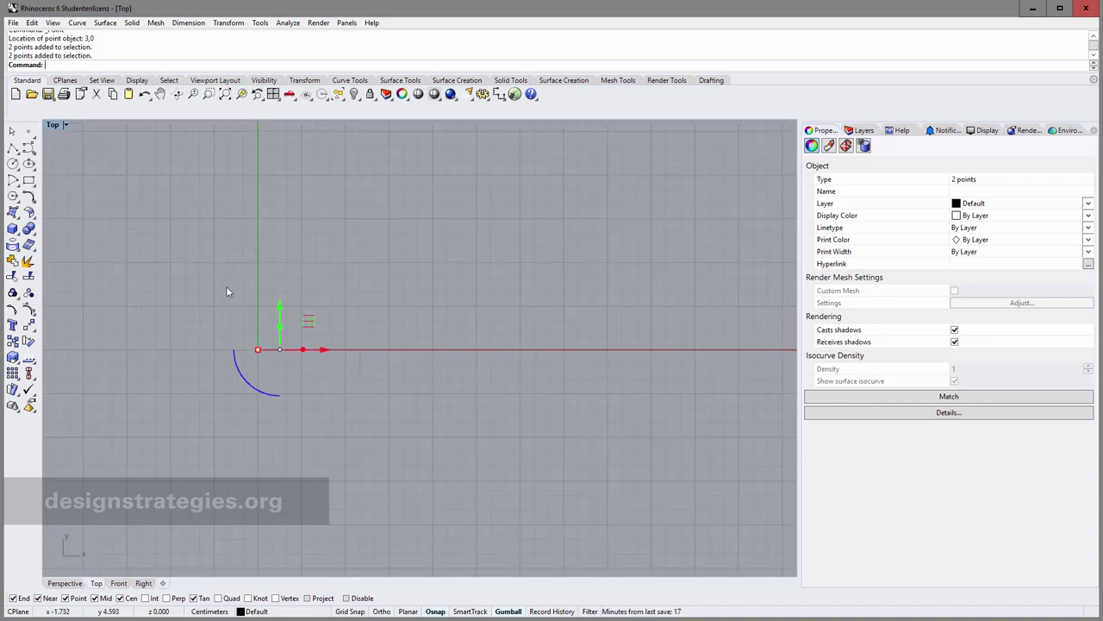
{"action": "left_click", "coordinate": [310, 410]}
{"action": "left_click", "coordinate": [293, 346]}
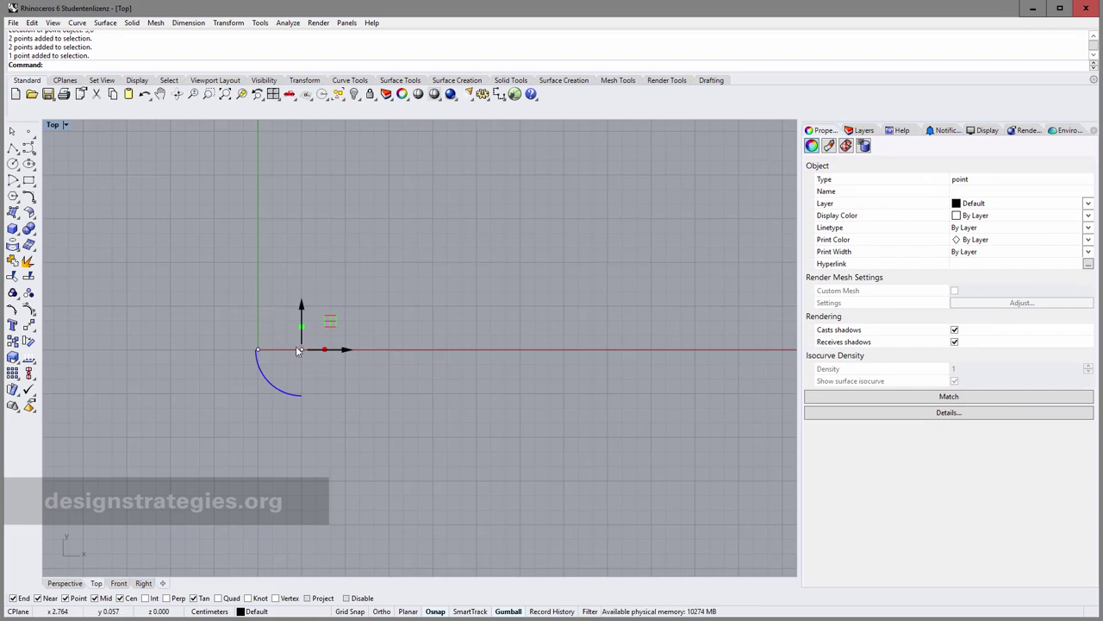
{"action": "scroll", "coordinate": [298, 349], "scroll_direction": "up", "scroll_amount": 3}
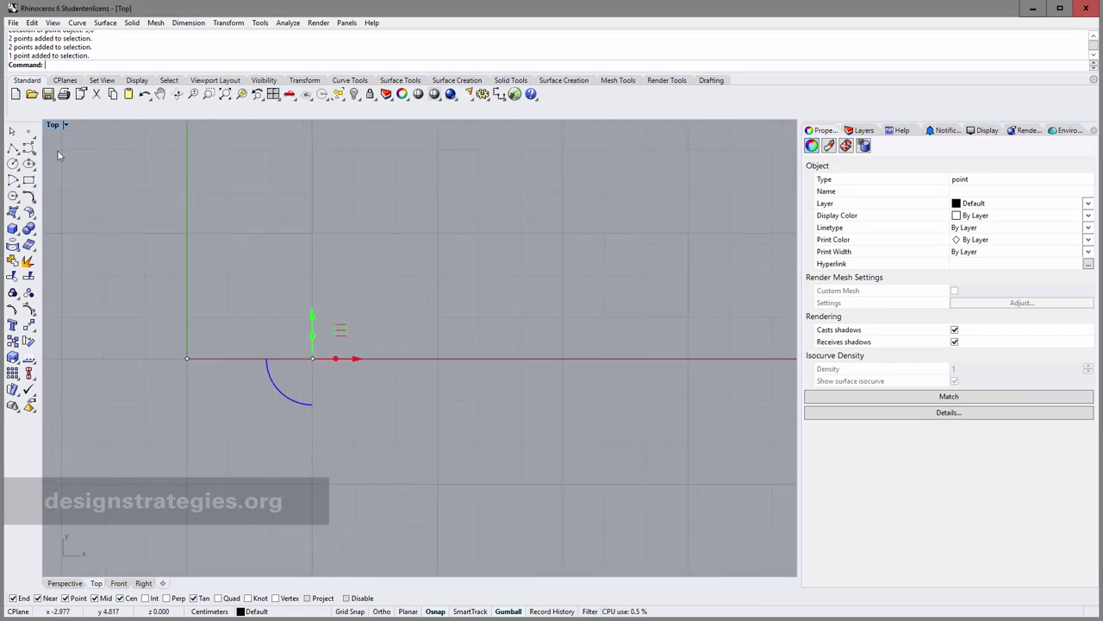
{"action": "left_click", "coordinate": [28, 133]}
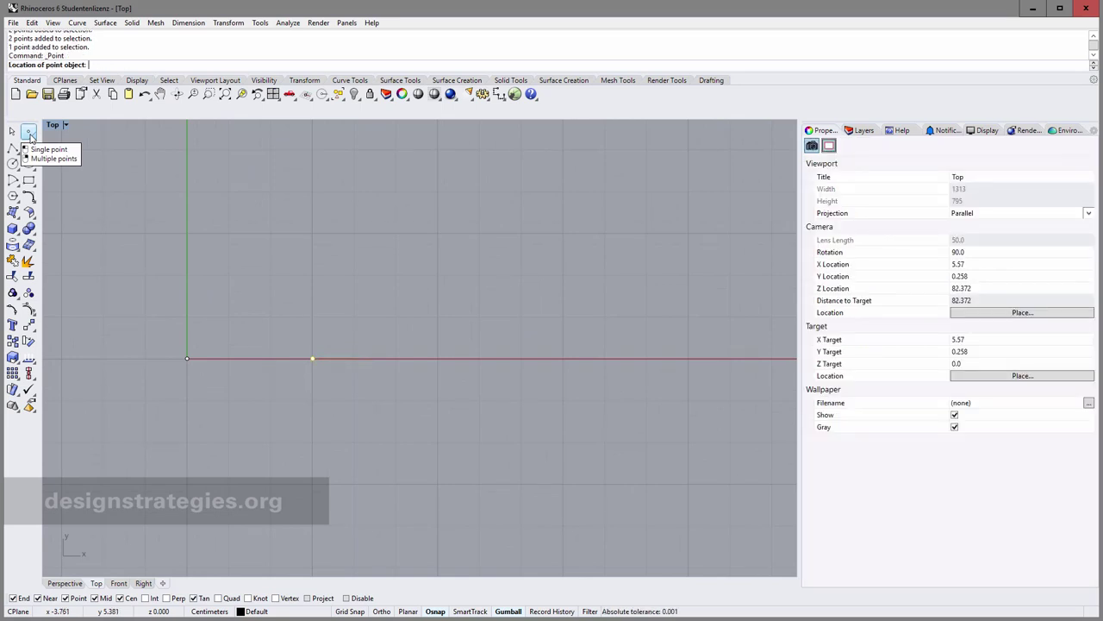
{"action": "type", "text": "@"}
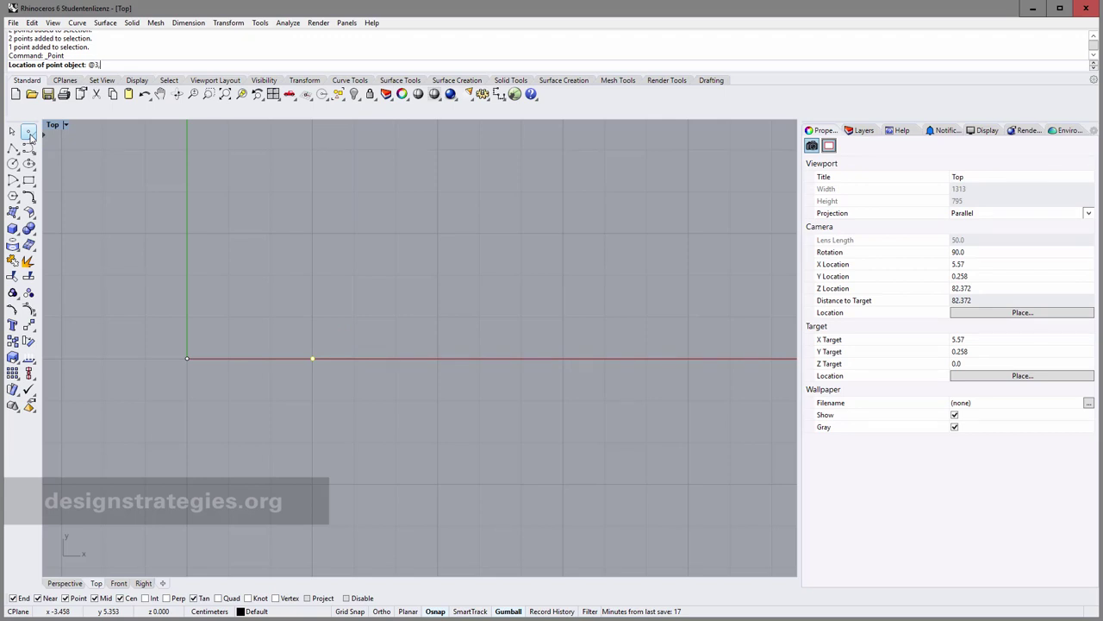
{"action": "type", "text": "3,0"}
{"action": "key", "text": "Return"}
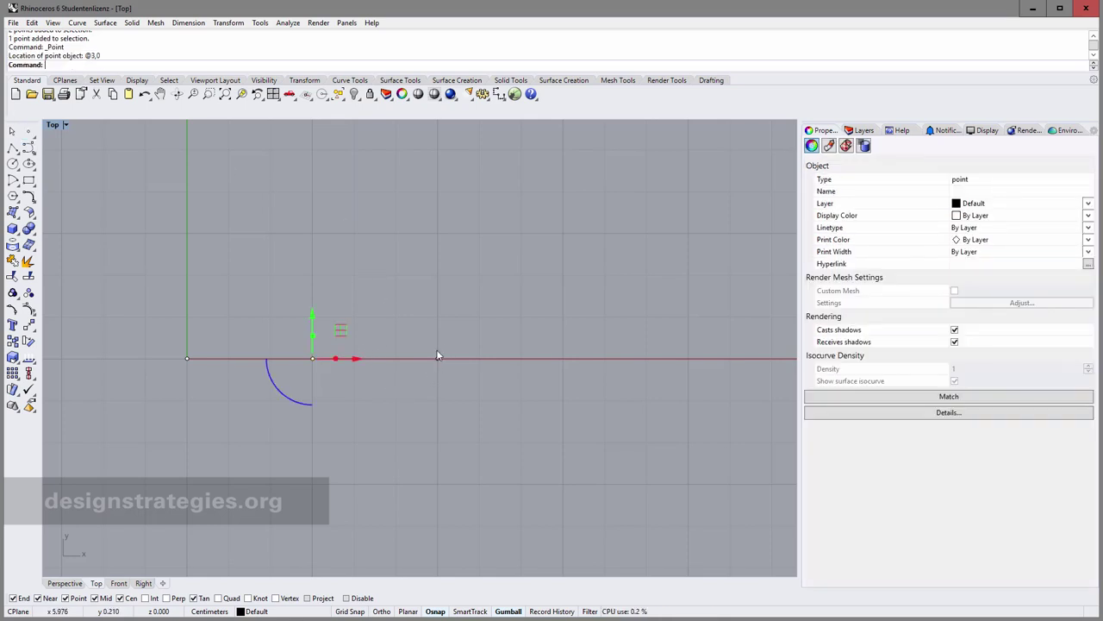
Select the third point and place a fourth one at relative coordinates @3,0 along the x-axis.
{"action": "left_click_drag", "start_coordinate": [319, 356], "coordinate": [449, 369]}
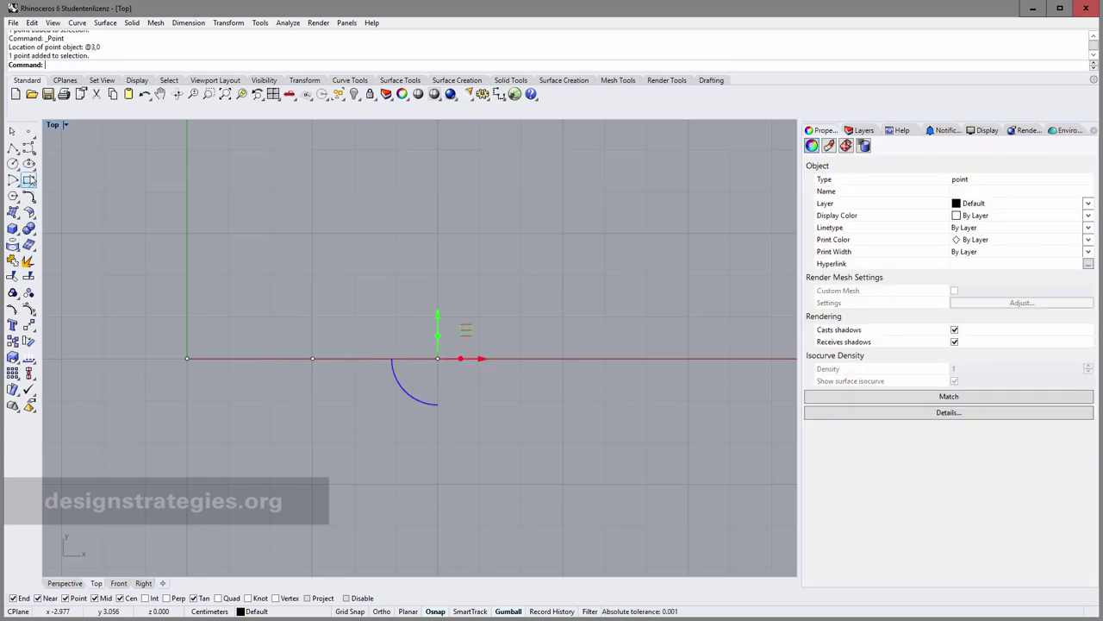
{"action": "left_click", "coordinate": [29, 133]}
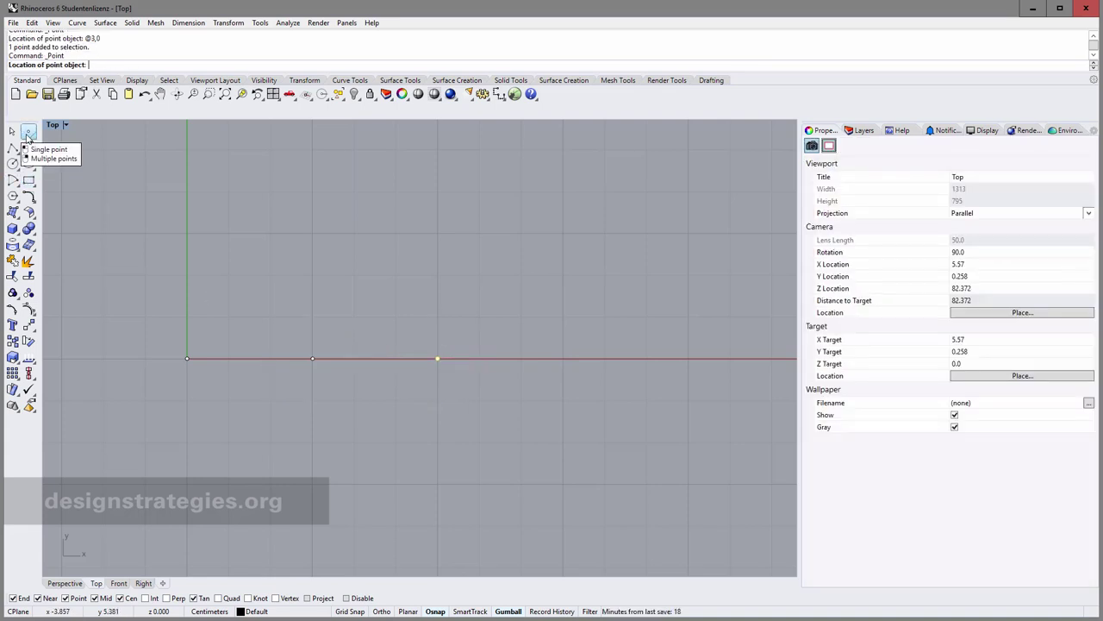
{"action": "type", "text": "@3,"}
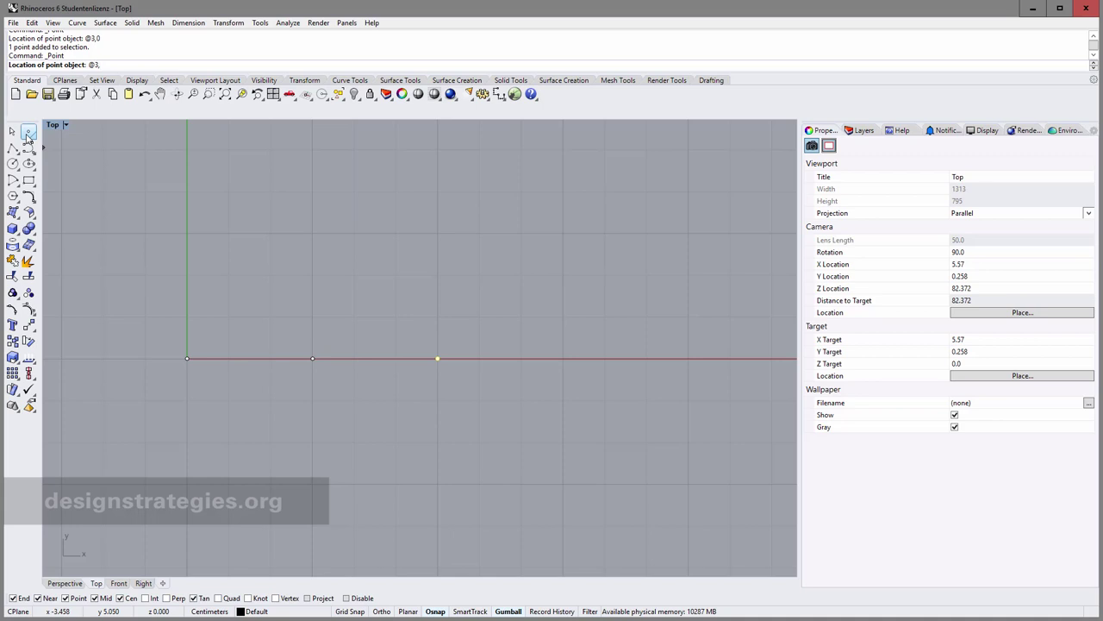
{"action": "type", "text": "0"}
{"action": "key", "text": "Return"}
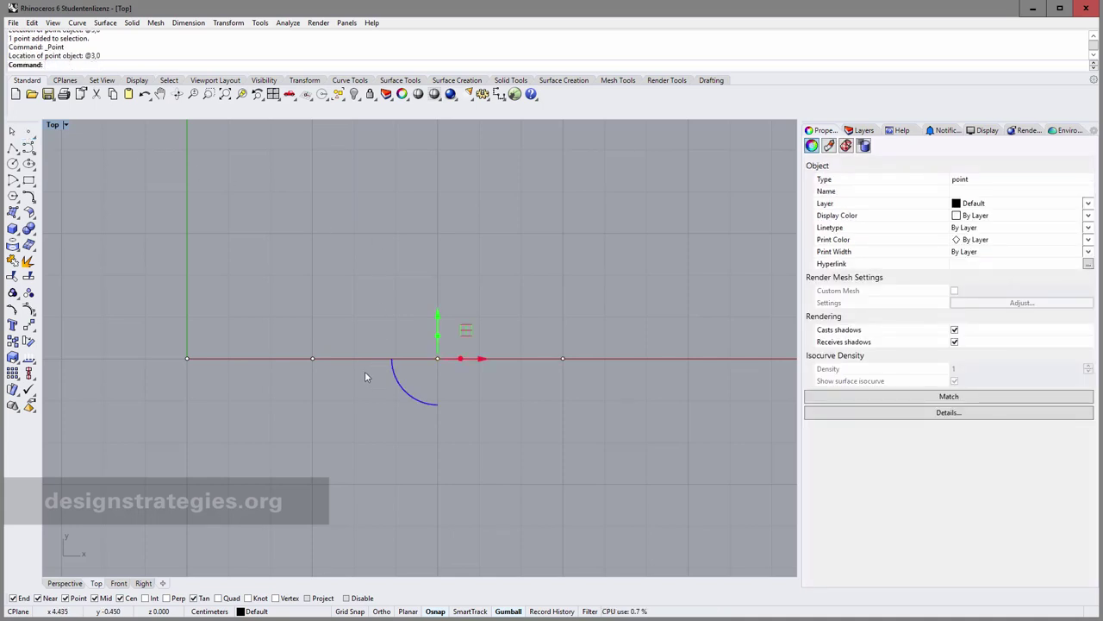
{"action": "scroll", "coordinate": [270, 307], "scroll_direction": "down", "scroll_amount": 2}
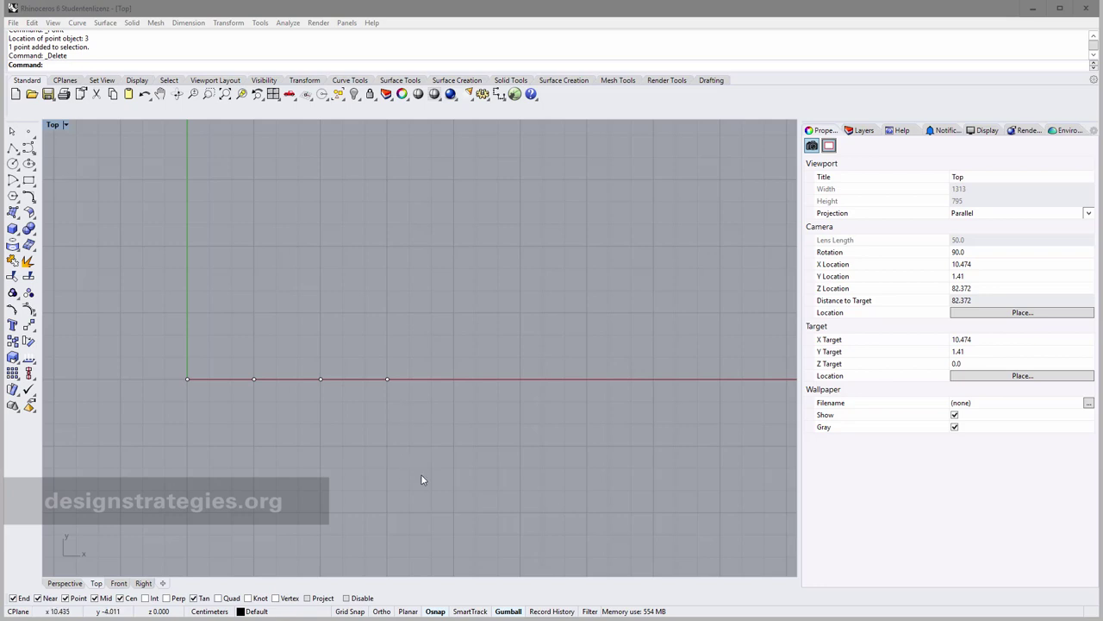
Enable SmartTrack and place a single point 3 cm above the fourth point in the y-direction.
{"action": "left_click", "coordinate": [475, 611]}
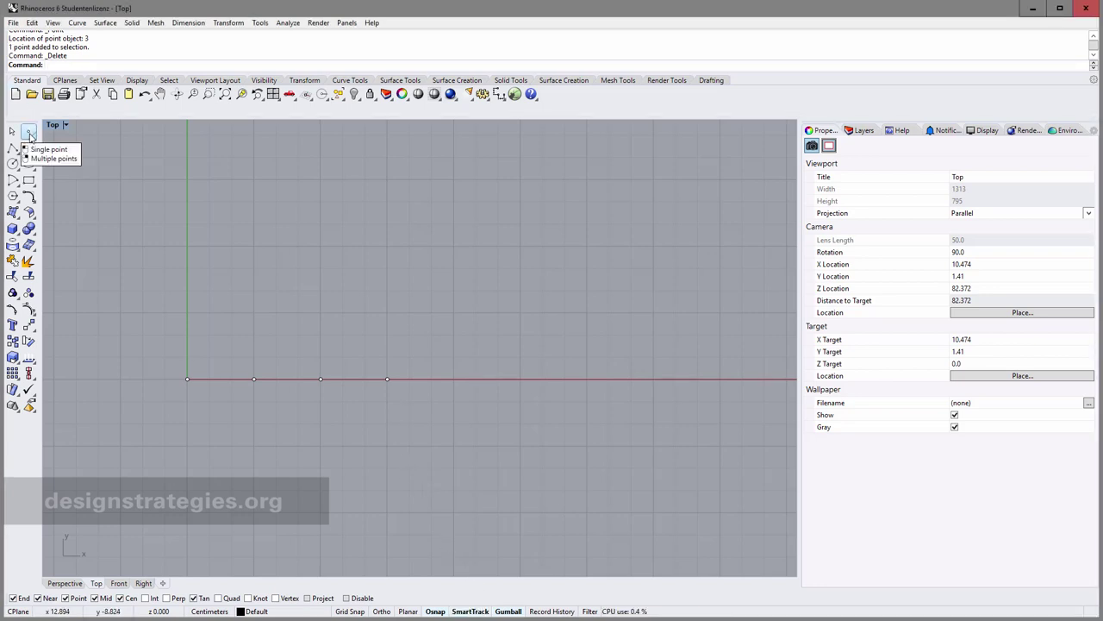
{"action": "left_click", "coordinate": [30, 133]}
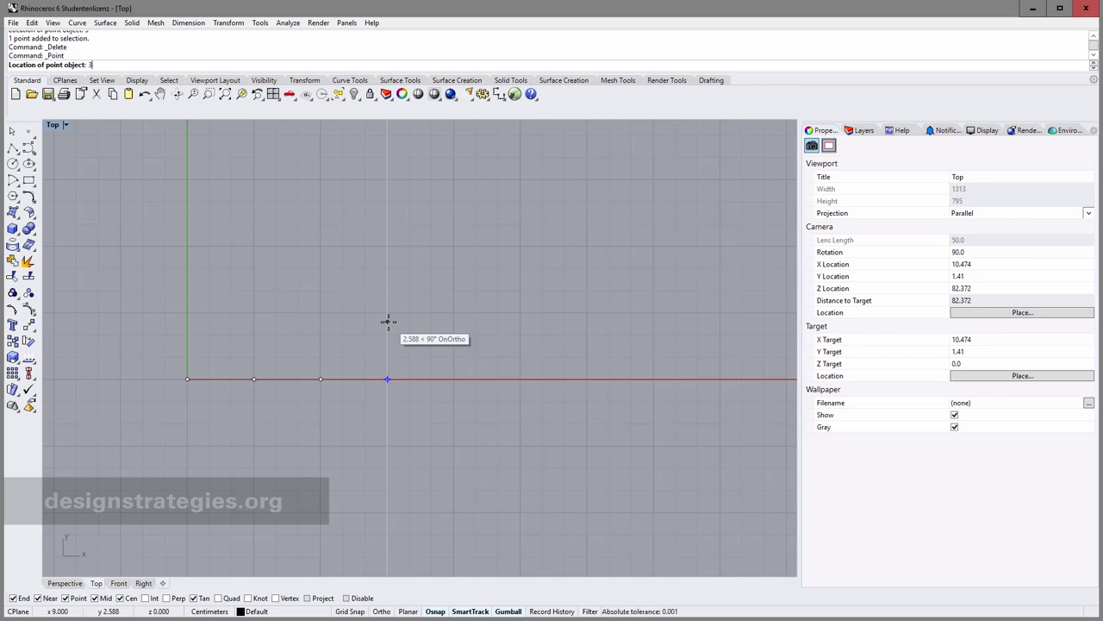
{"action": "key", "text": "Return"}
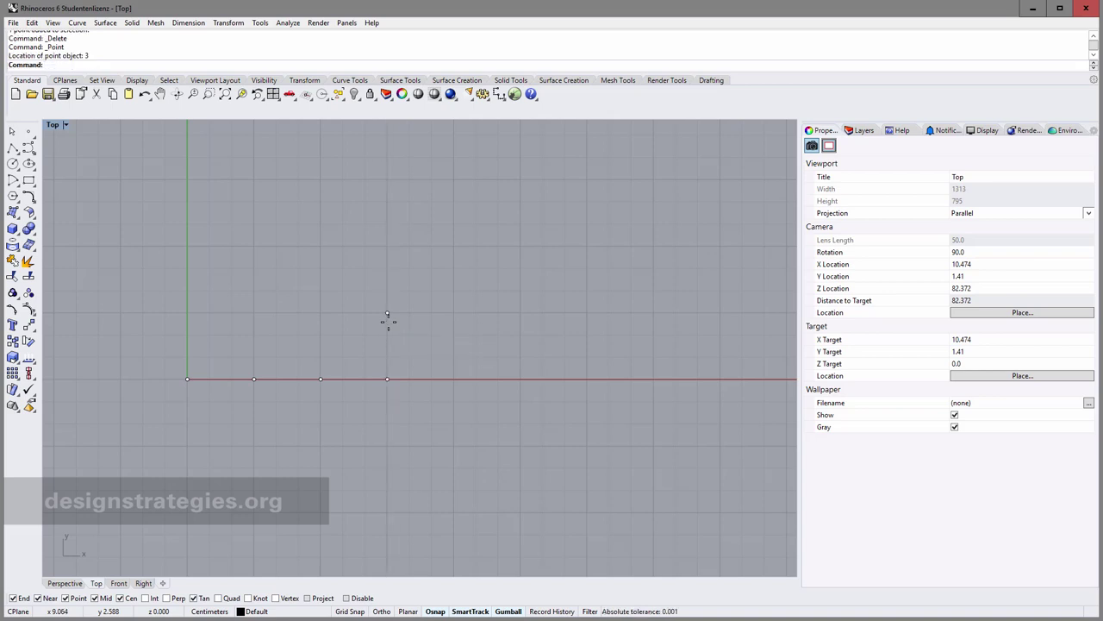
Delete the point above the fourth one and place a fifth point 3 cm beyond it along the x-axis.
{"action": "left_click_drag", "start_coordinate": [408, 331], "coordinate": [409, 331]}
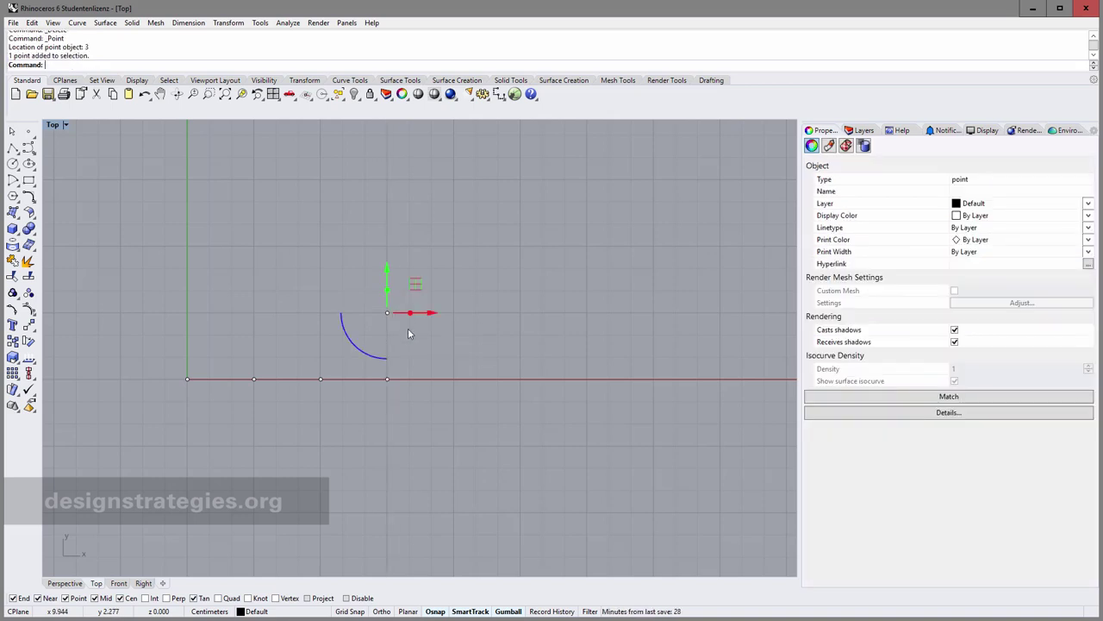
{"action": "key", "text": "Delete"}
{"action": "left_click_drag", "start_coordinate": [402, 400], "coordinate": [306, 342]}
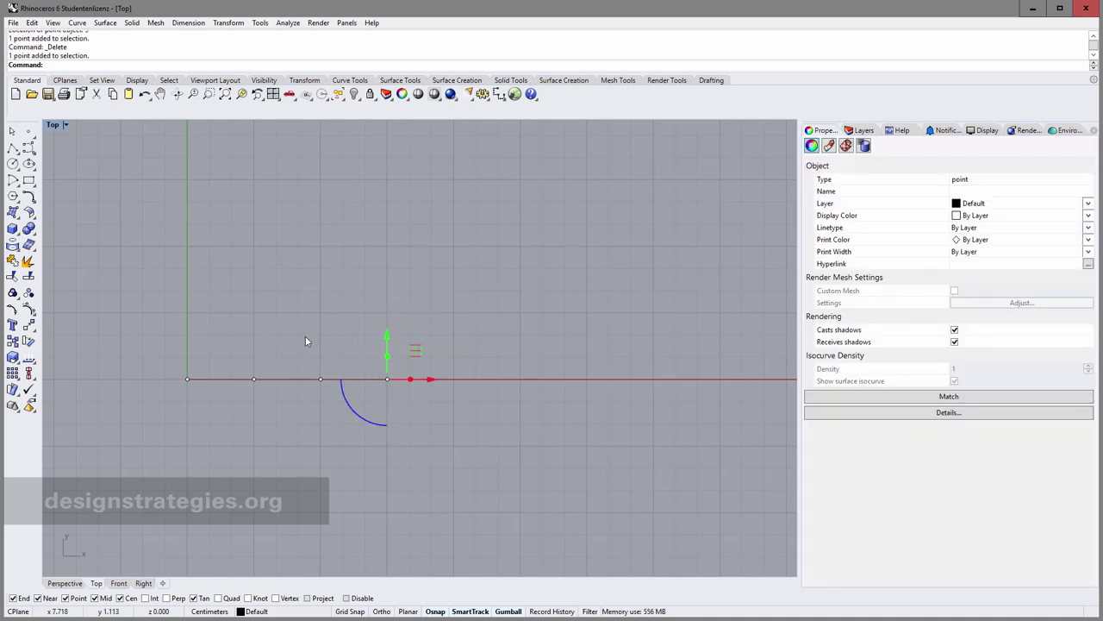
{"action": "left_click", "coordinate": [13, 131]}
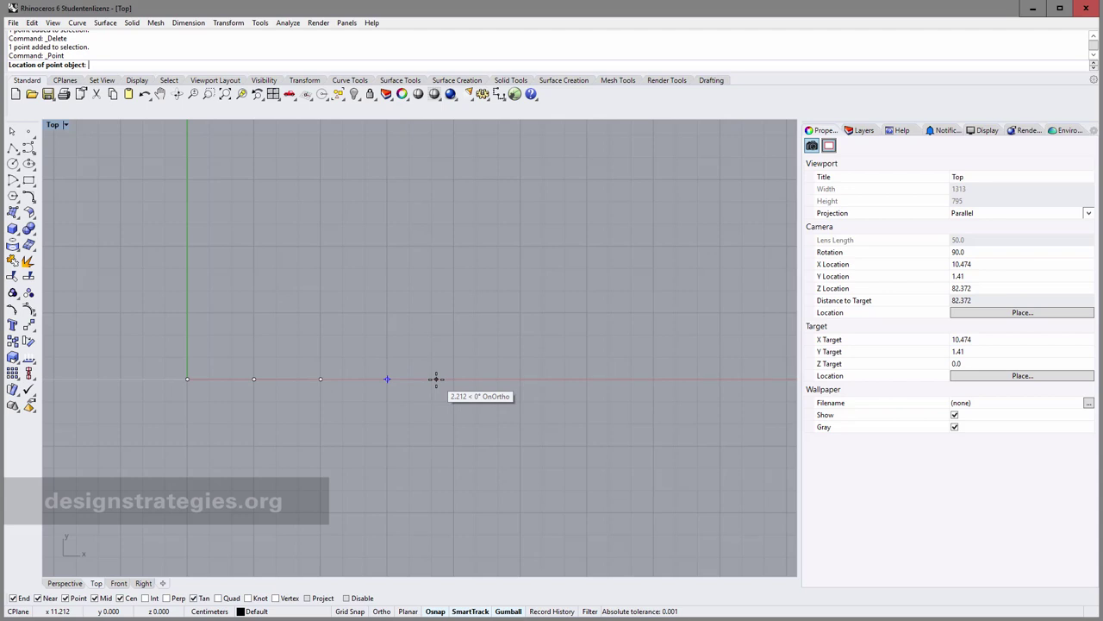
{"action": "key", "text": "Return"}
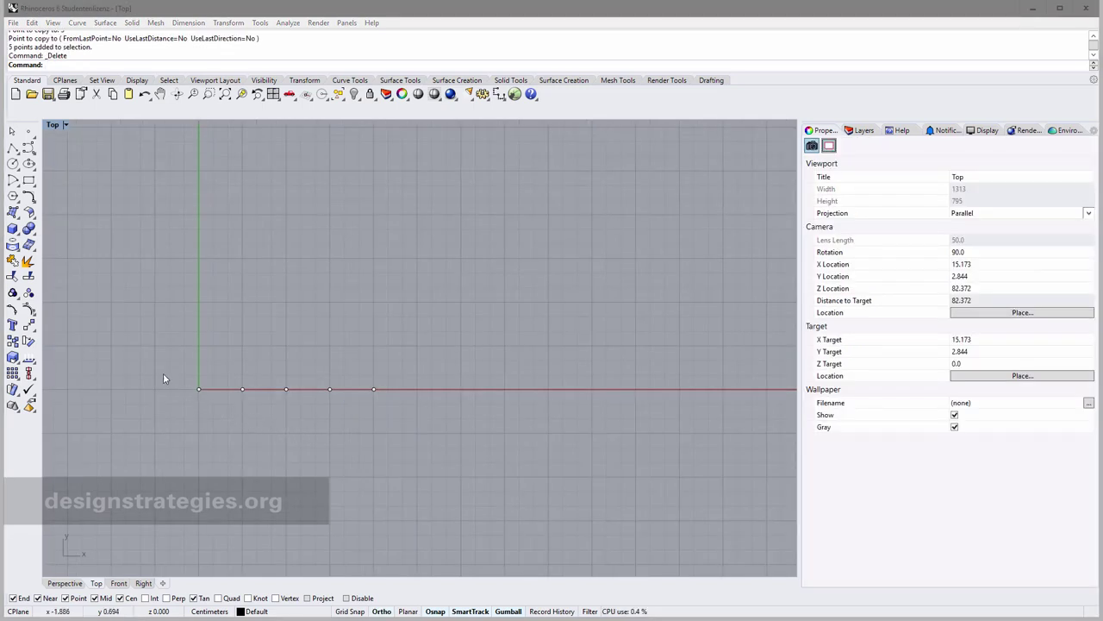
Copy the row of five points from the origin 3 cm up along the y-axis with Ortho on.
{"action": "left_click_drag", "start_coordinate": [155, 370], "coordinate": [384, 406]}
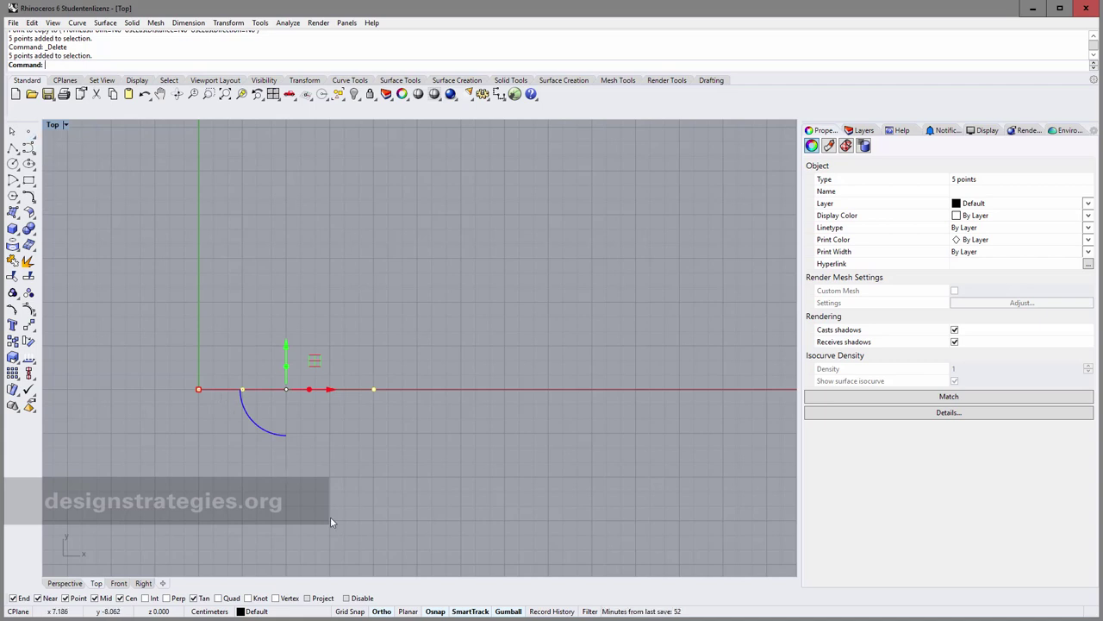
{"action": "left_click", "coordinate": [384, 609]}
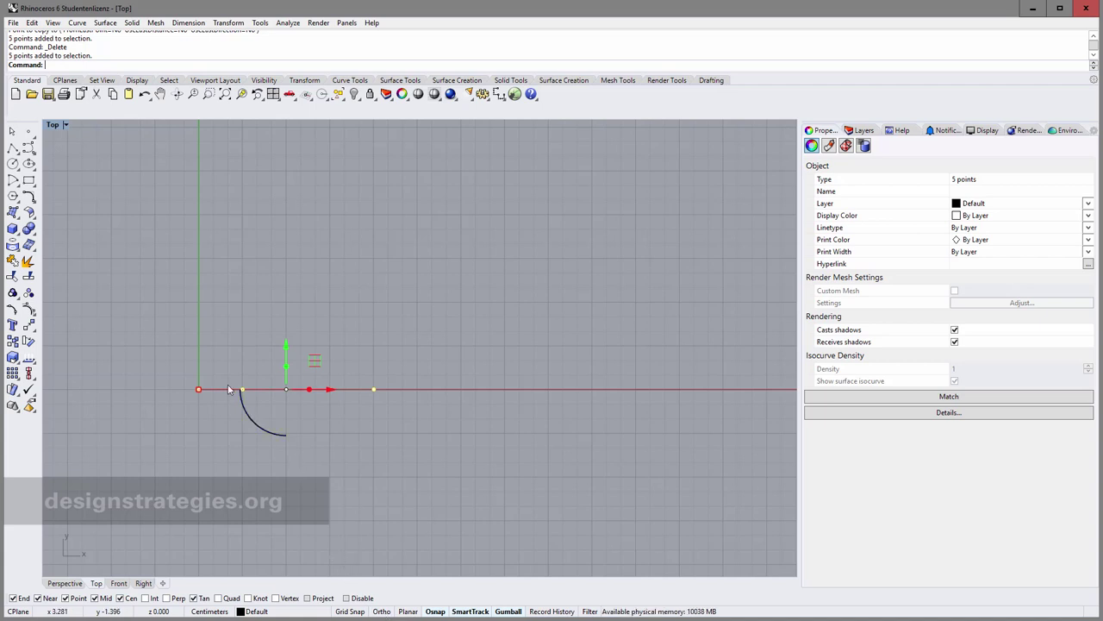
{"action": "type", "text": "Copy"}
{"action": "key", "text": "Return"}
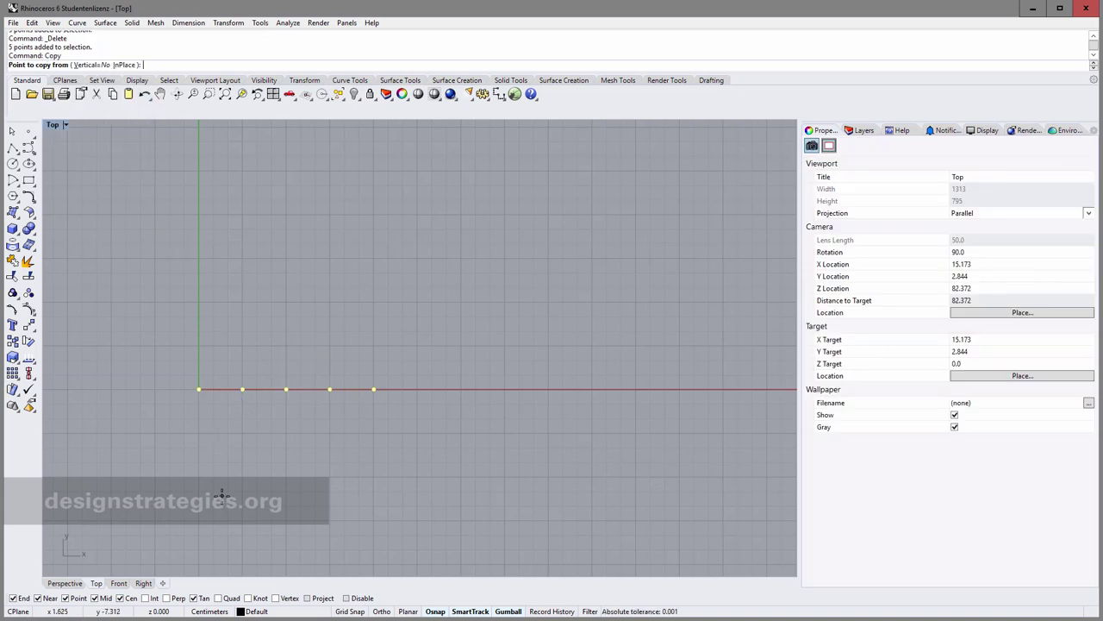
{"action": "left_click", "coordinate": [199, 389]}
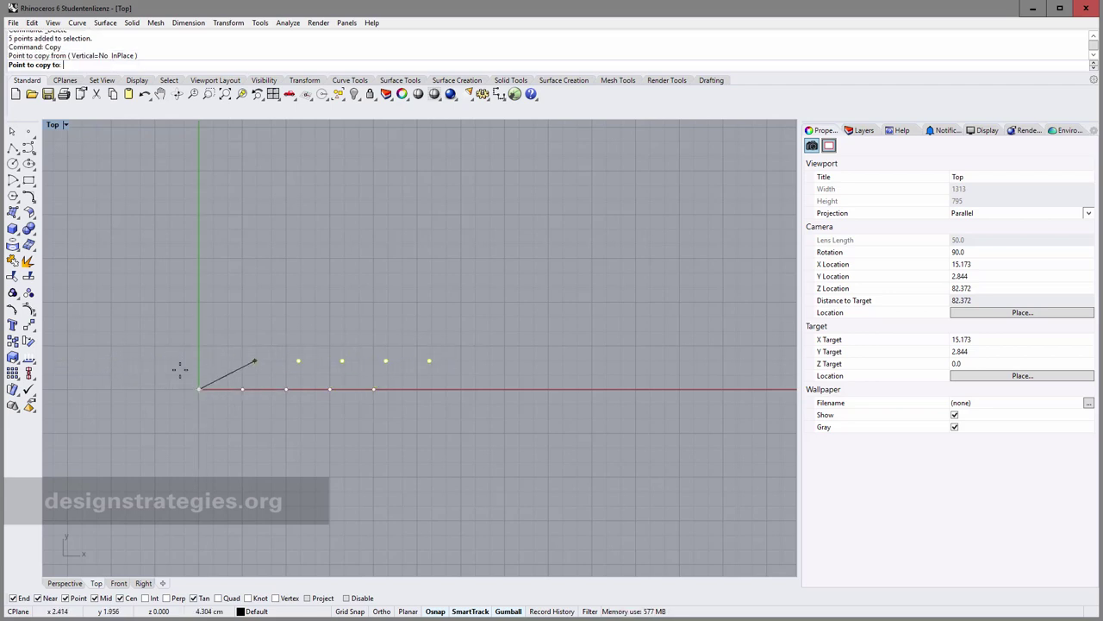
{"action": "left_click", "coordinate": [382, 611]}
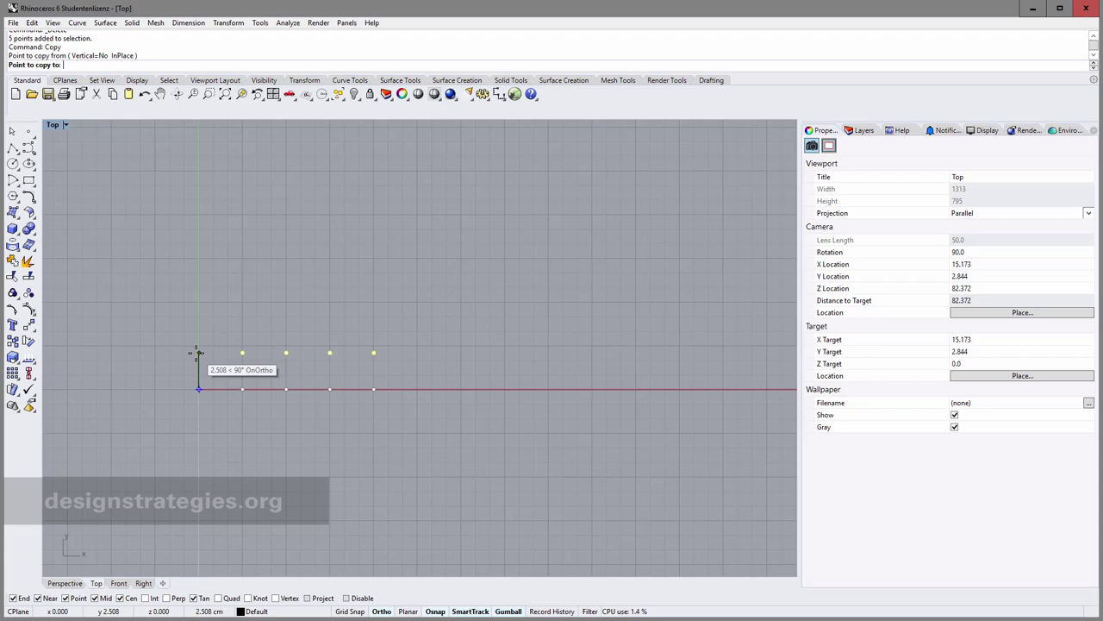
{"action": "type", "text": "3"}
{"action": "key", "text": "Return"}
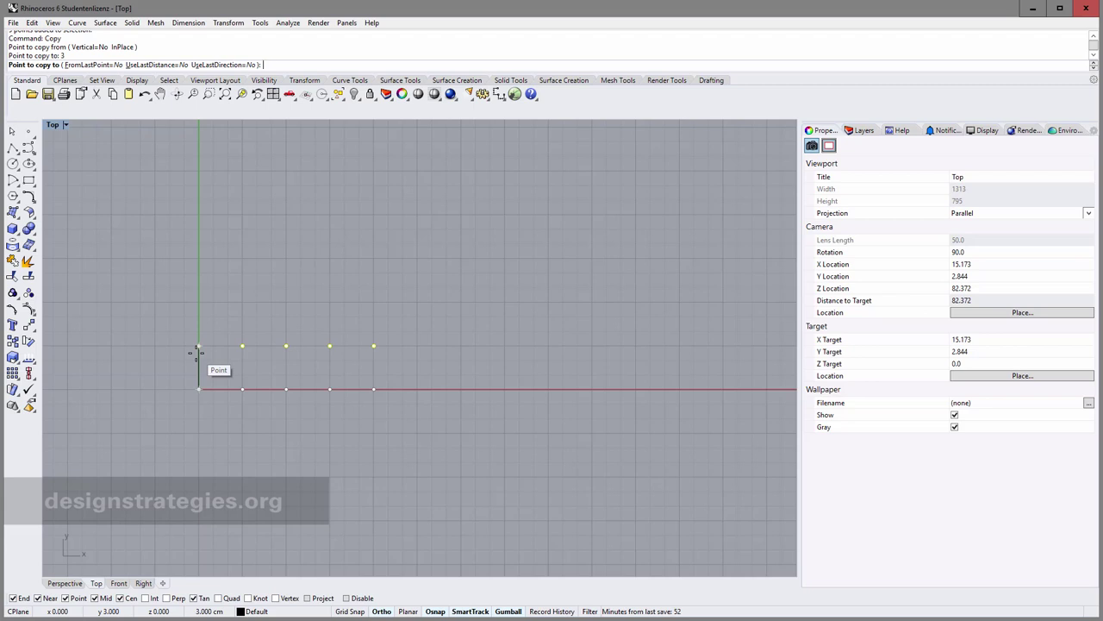
{"action": "key", "text": "Return"}
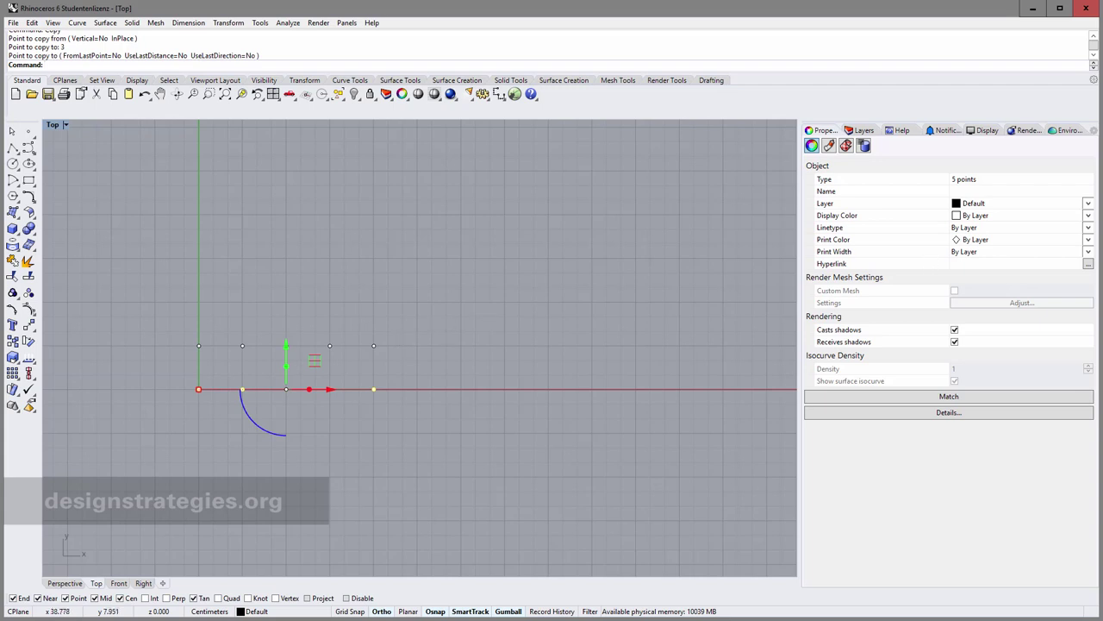
Copy the second row of points from its first point 3 cm up along the y-axis.
{"action": "left_click_drag", "start_coordinate": [162, 326], "coordinate": [392, 356]}
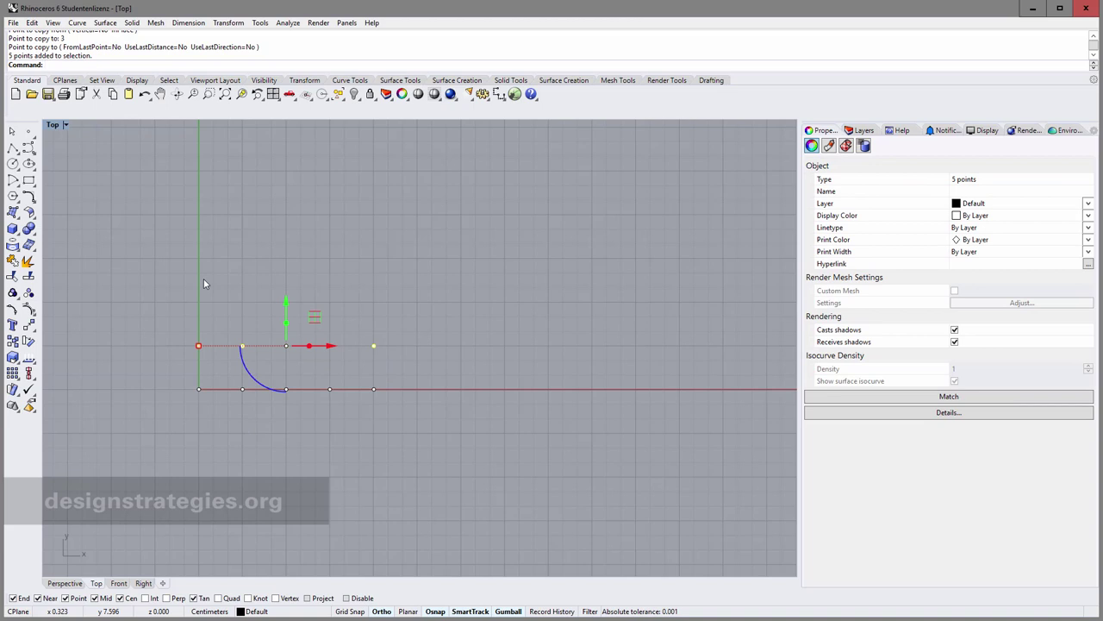
{"action": "type", "text": "opy"}
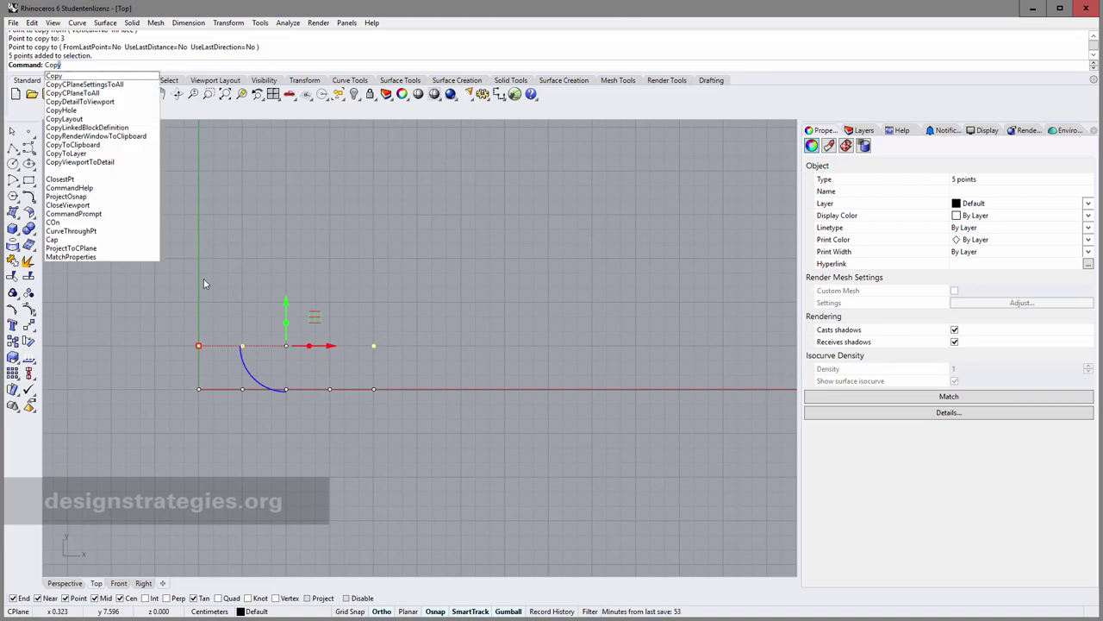
{"action": "key", "text": "Return"}
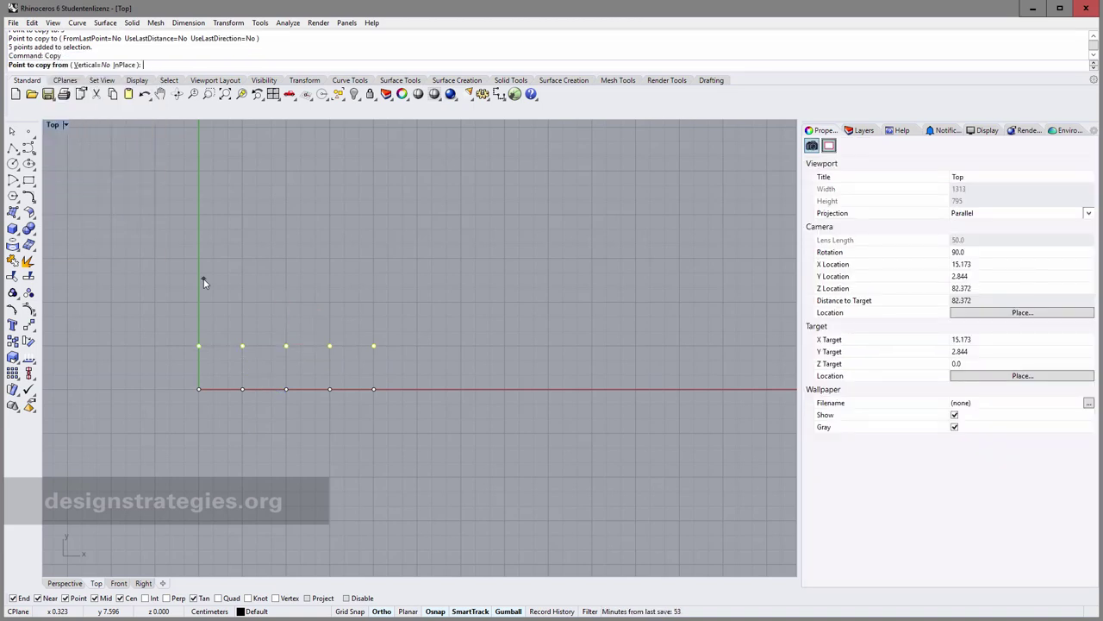
{"action": "left_click", "coordinate": [198, 345]}
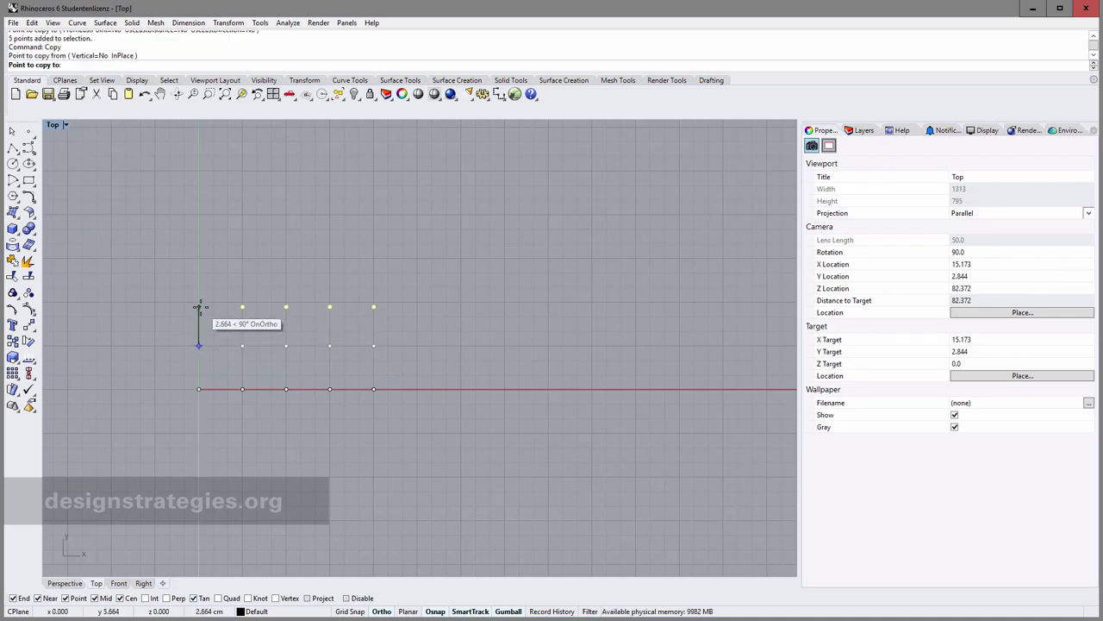
{"action": "type", "text": "3"}
{"action": "key", "text": "Return"}
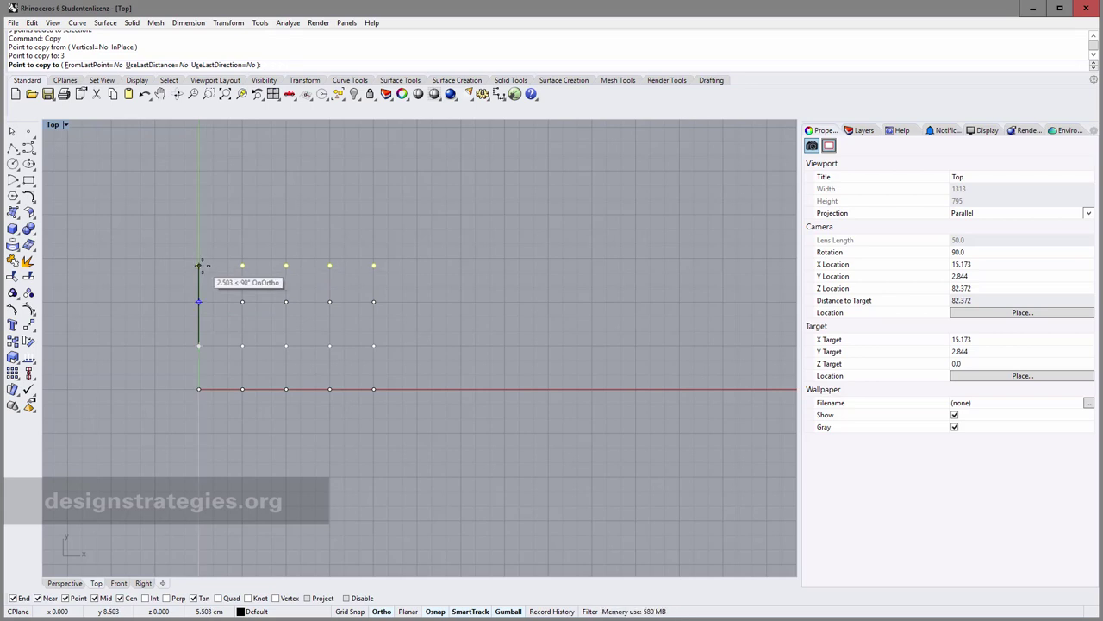
Add two more copies of the row, each 3 cm above the previous one, and finish with nothing selected.
{"action": "type", "text": "3"}
{"action": "key", "text": "Return"}
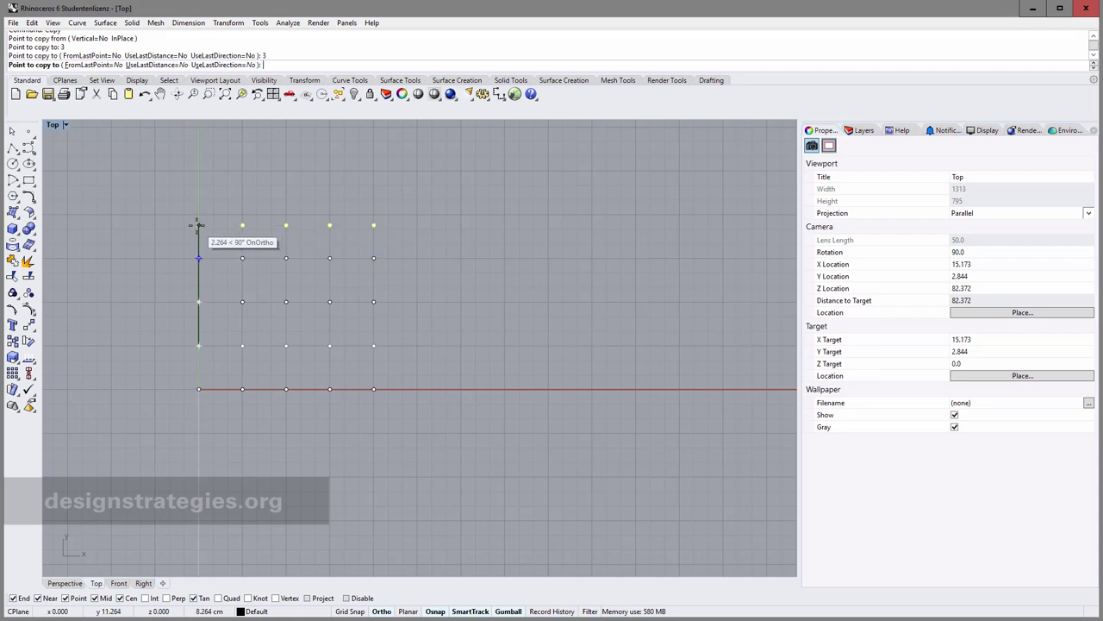
{"action": "type", "text": "3"}
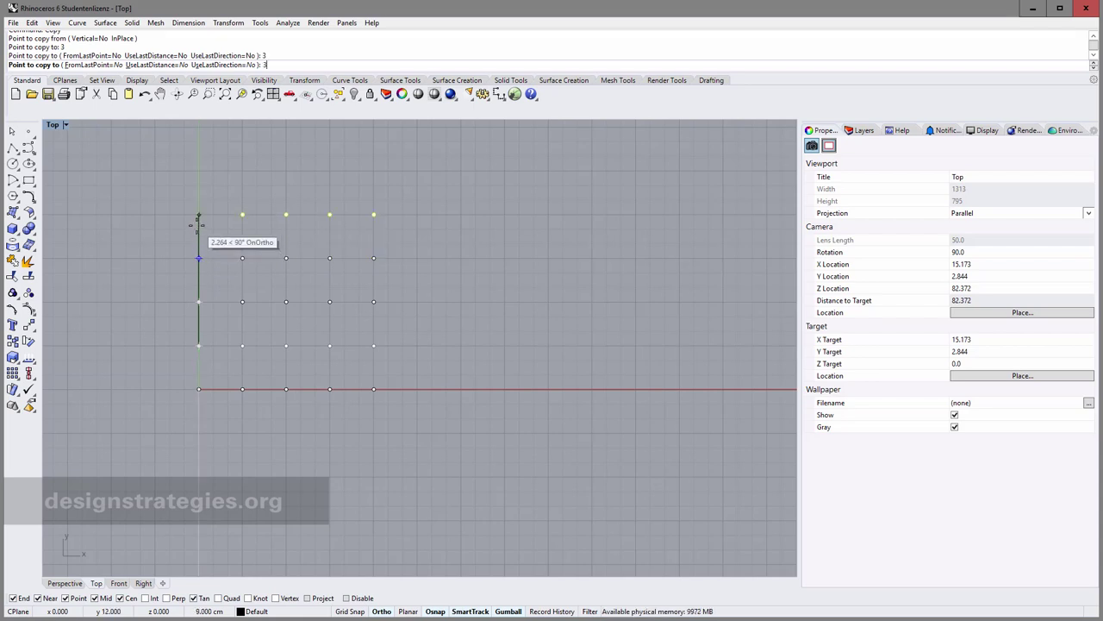
{"action": "key", "text": "Return"}
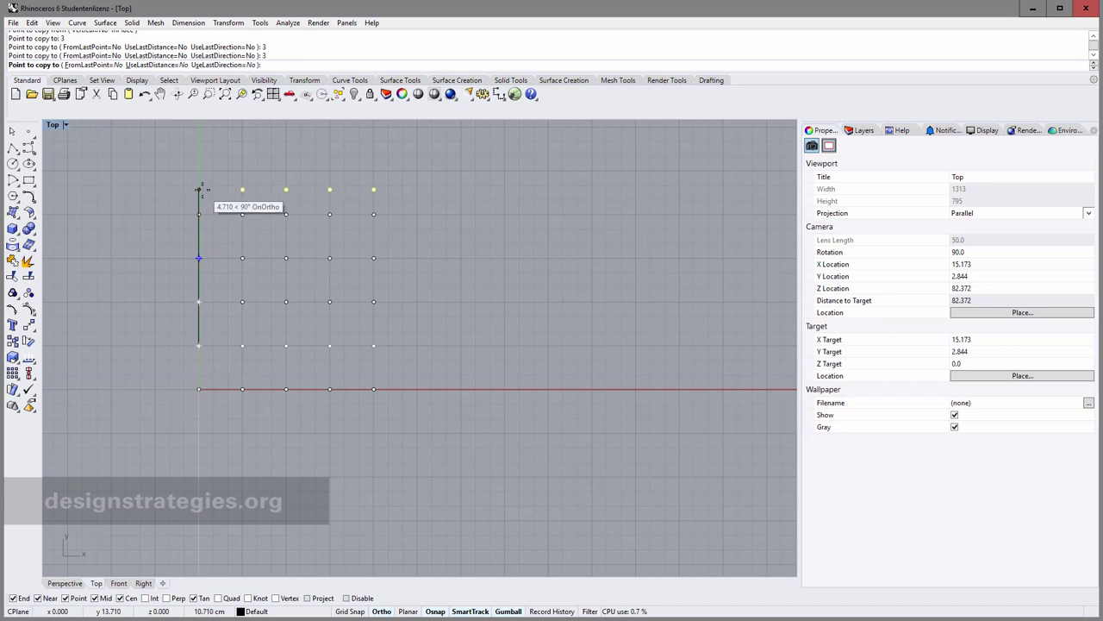
{"action": "key", "text": "Return"}
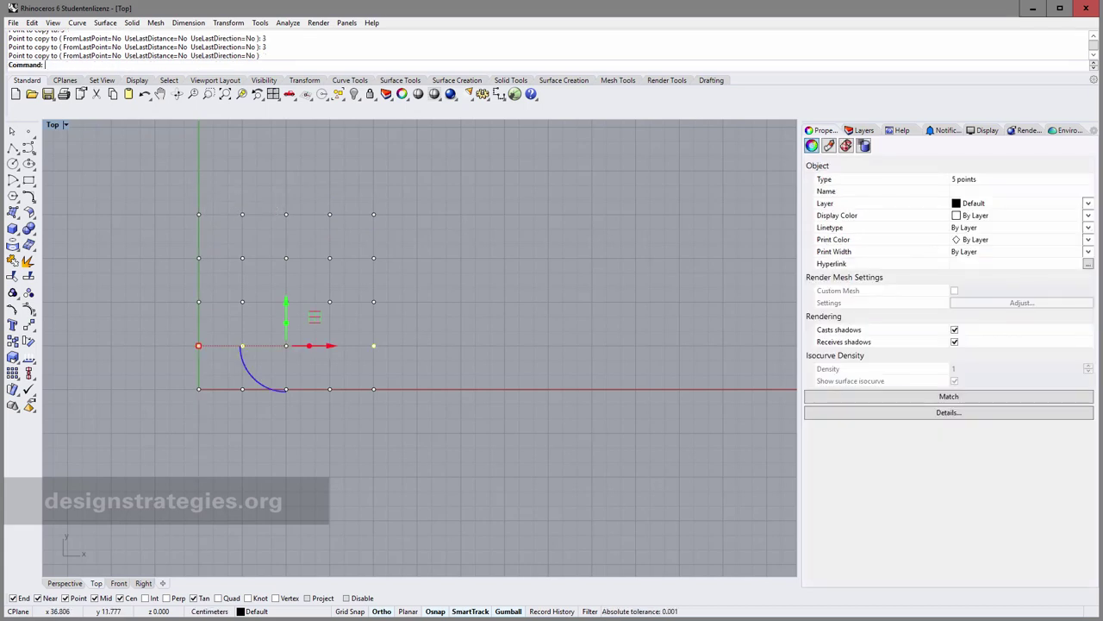
{"action": "left_click", "coordinate": [274, 419]}
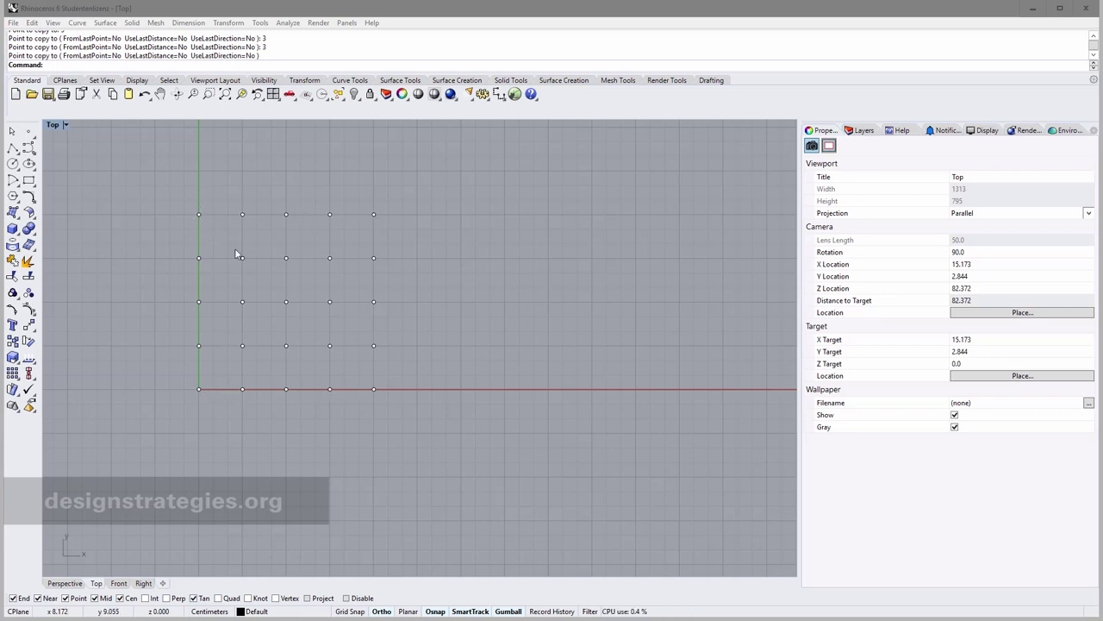
In the maximized Front viewport, copy all grid points from the origin 3 cm straight up.
{"action": "double_click", "coordinate": [53, 125]}
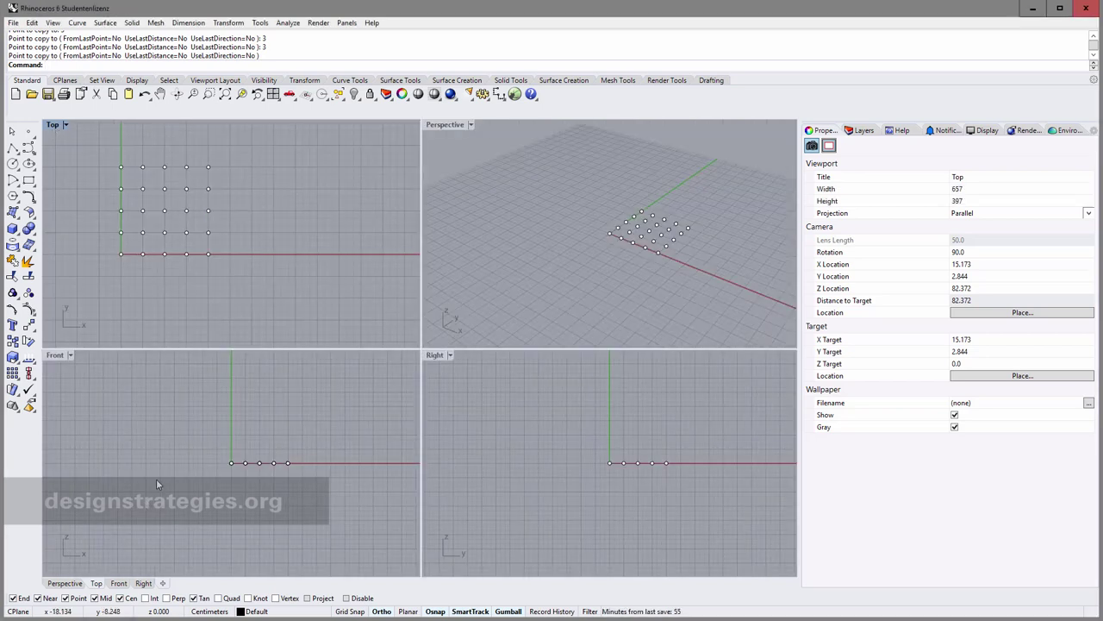
{"action": "double_click", "coordinate": [60, 358]}
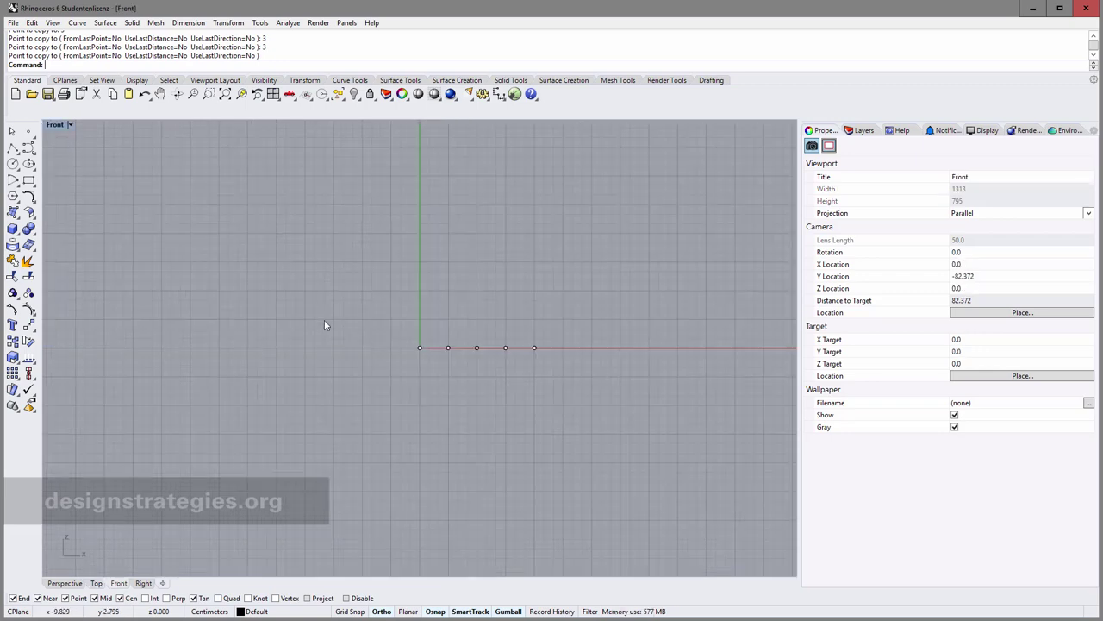
{"action": "left_click_drag", "start_coordinate": [324, 320], "coordinate": [596, 369]}
{"action": "scroll", "coordinate": [530, 310], "scroll_direction": "up", "scroll_amount": 5}
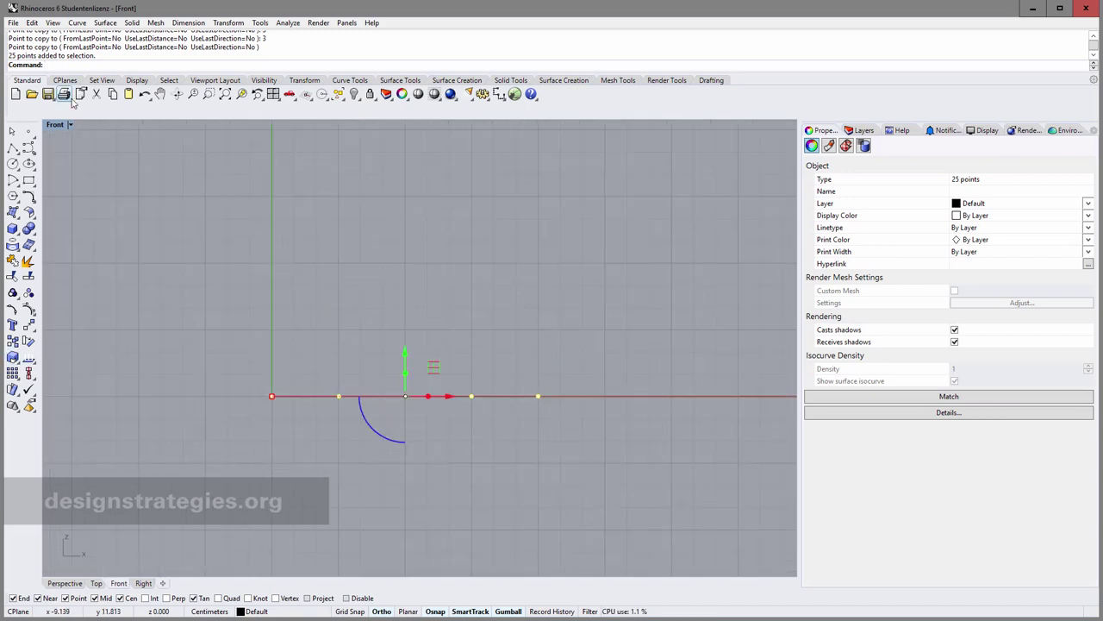
{"action": "type", "text": "Copy"}
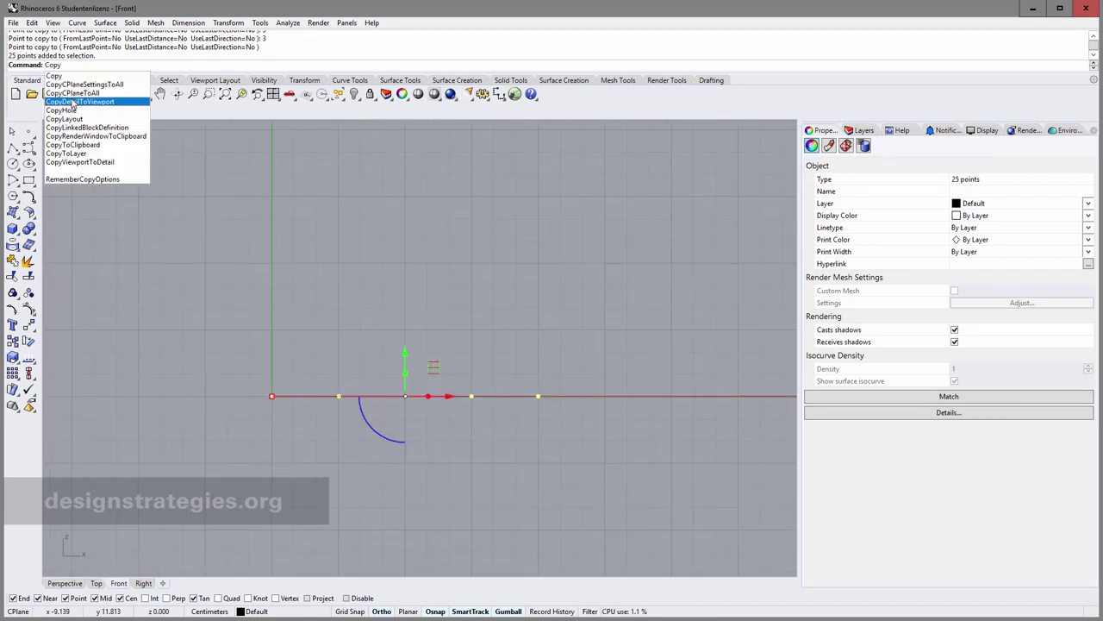
{"action": "key", "text": "Return"}
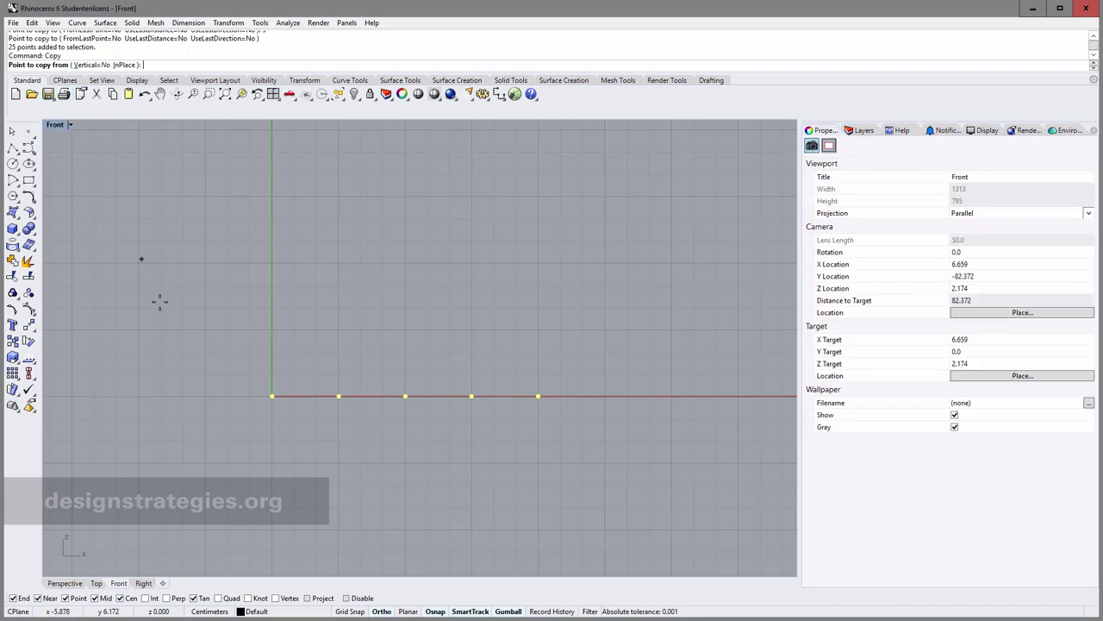
{"action": "left_click", "coordinate": [268, 394]}
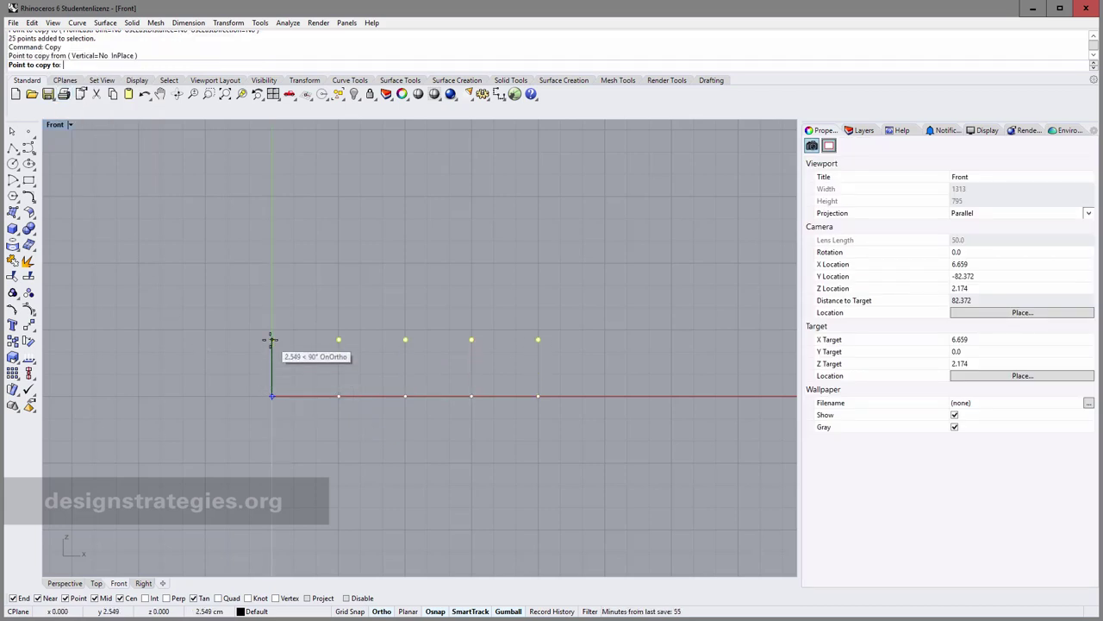
{"action": "type", "text": "3"}
{"action": "key", "text": "Return"}
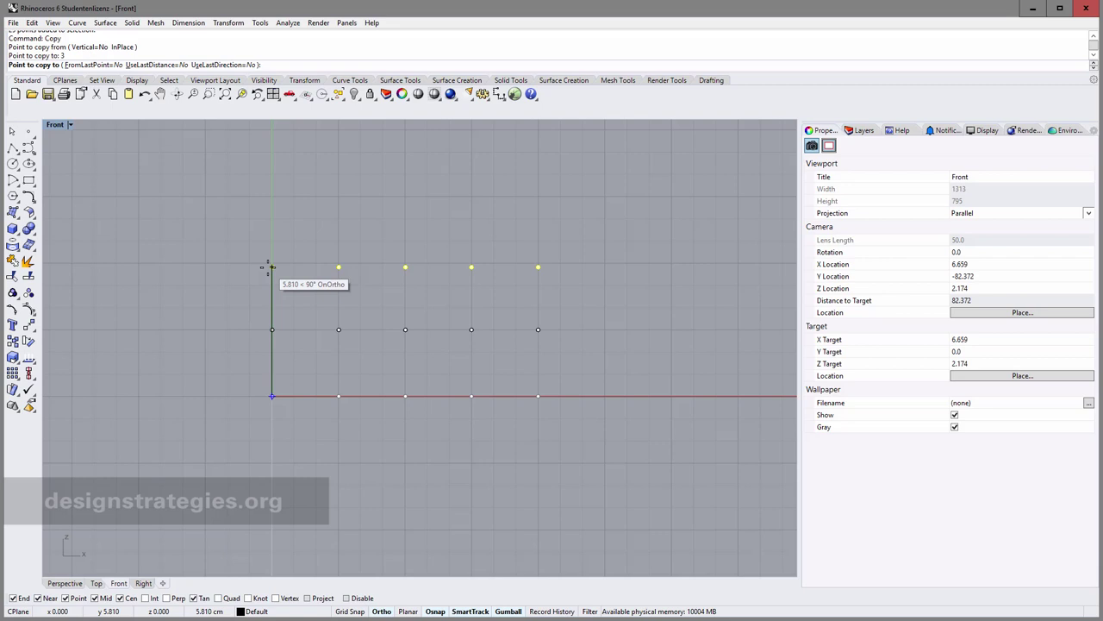
Add further copies of the point layer 6 cm above the origin, then two more at 3 cm increments above that.
{"action": "type", "text": "6"}
{"action": "key", "text": "Return"}
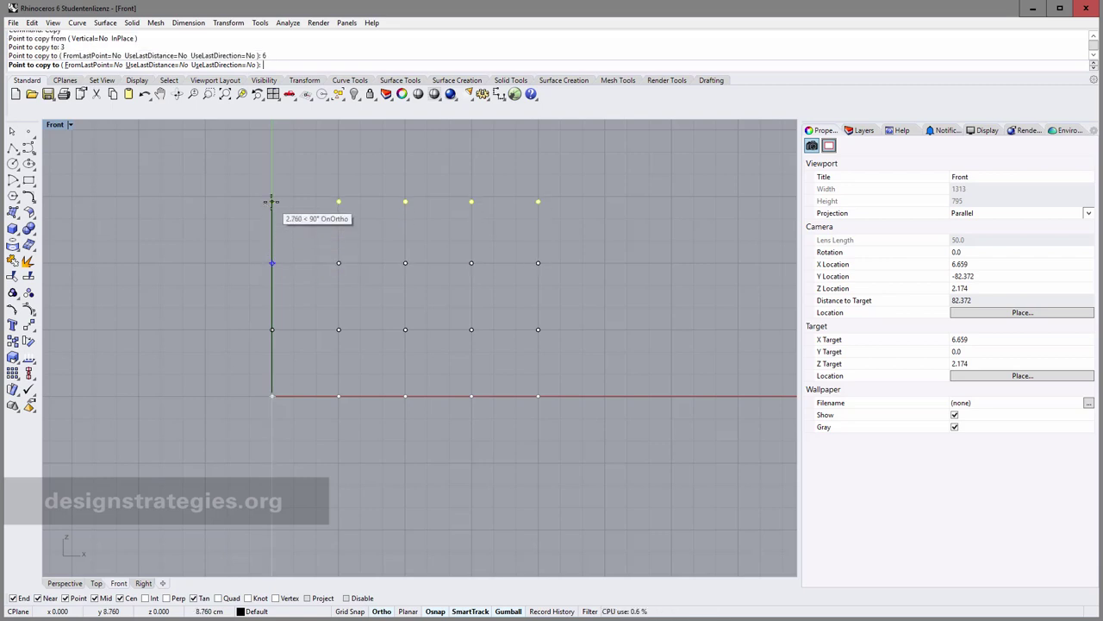
{"action": "type", "text": "3"}
{"action": "key", "text": "Return"}
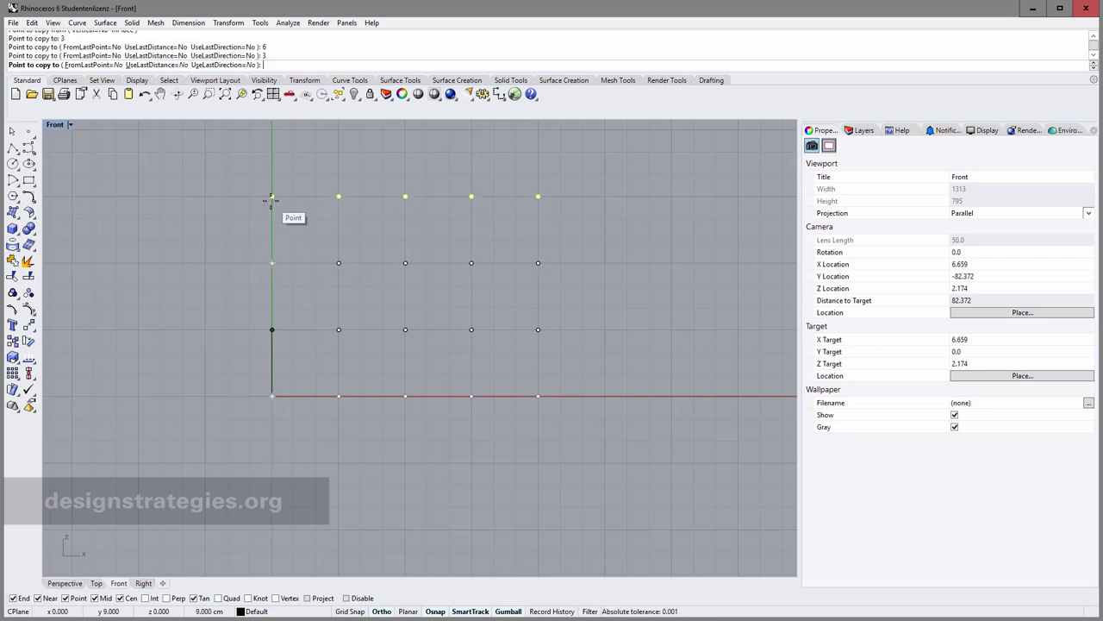
{"action": "scroll", "coordinate": [276, 205], "scroll_direction": "down", "scroll_amount": 2}
{"action": "scroll", "coordinate": [275, 206], "scroll_direction": "down", "scroll_amount": 1}
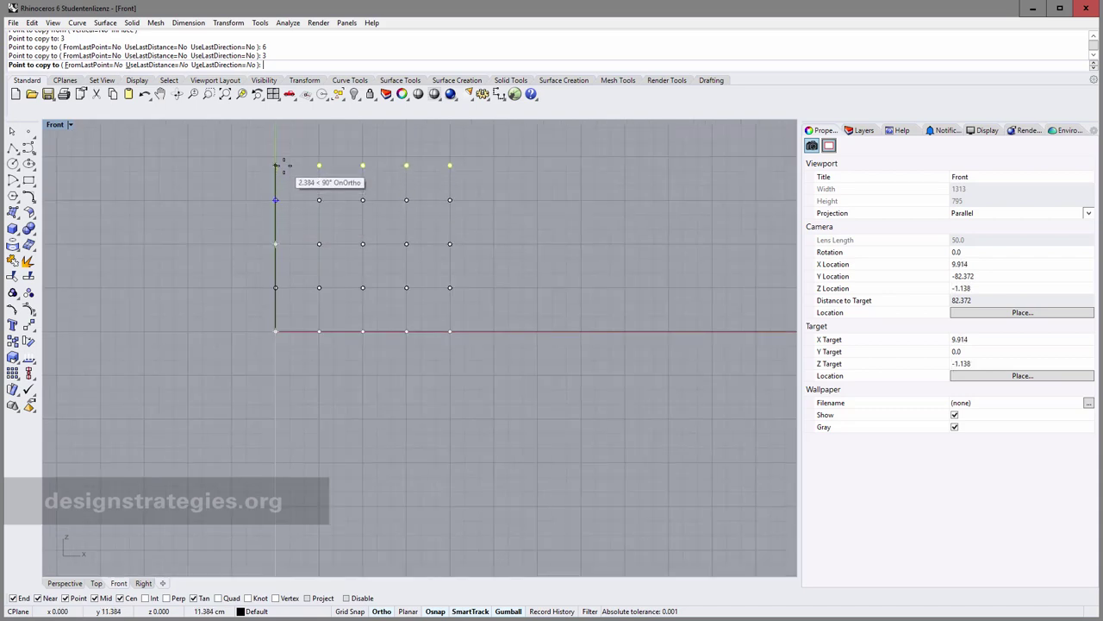
{"action": "type", "text": "3"}
{"action": "key", "text": "Return"}
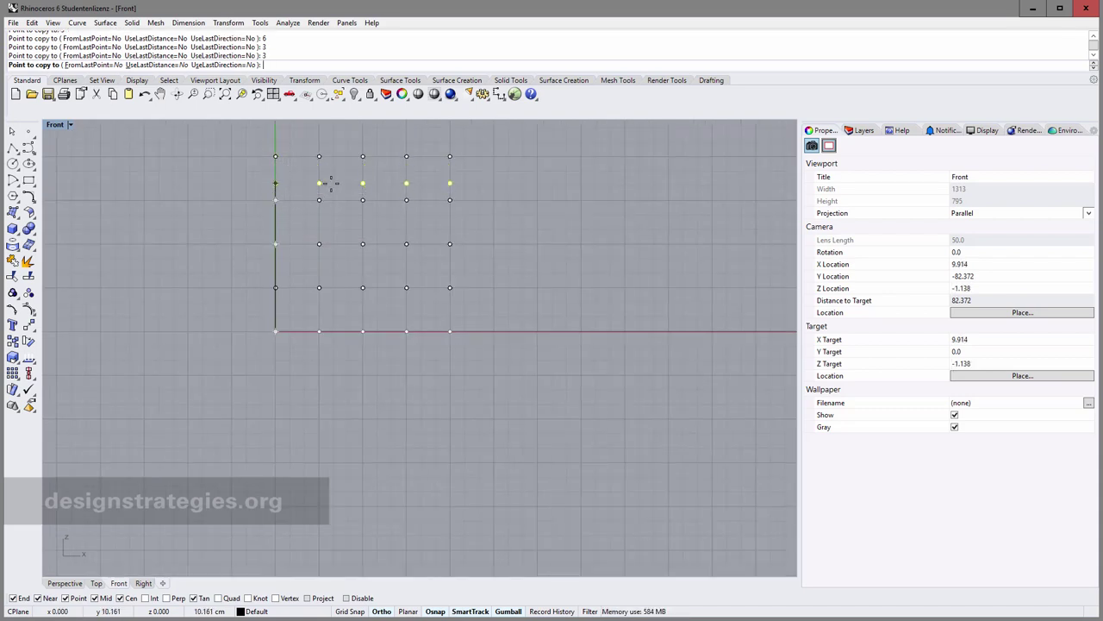
Finish copying the point layers and view the complete grid at an angle in the Perspective viewport.
{"action": "key", "text": "Return"}
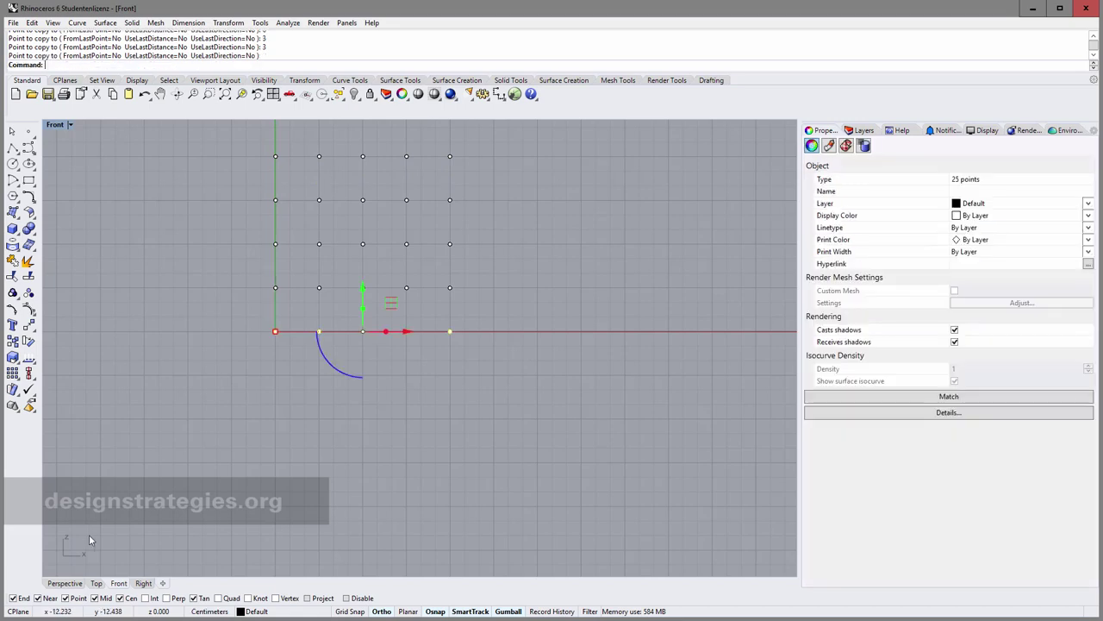
{"action": "left_click", "coordinate": [64, 583]}
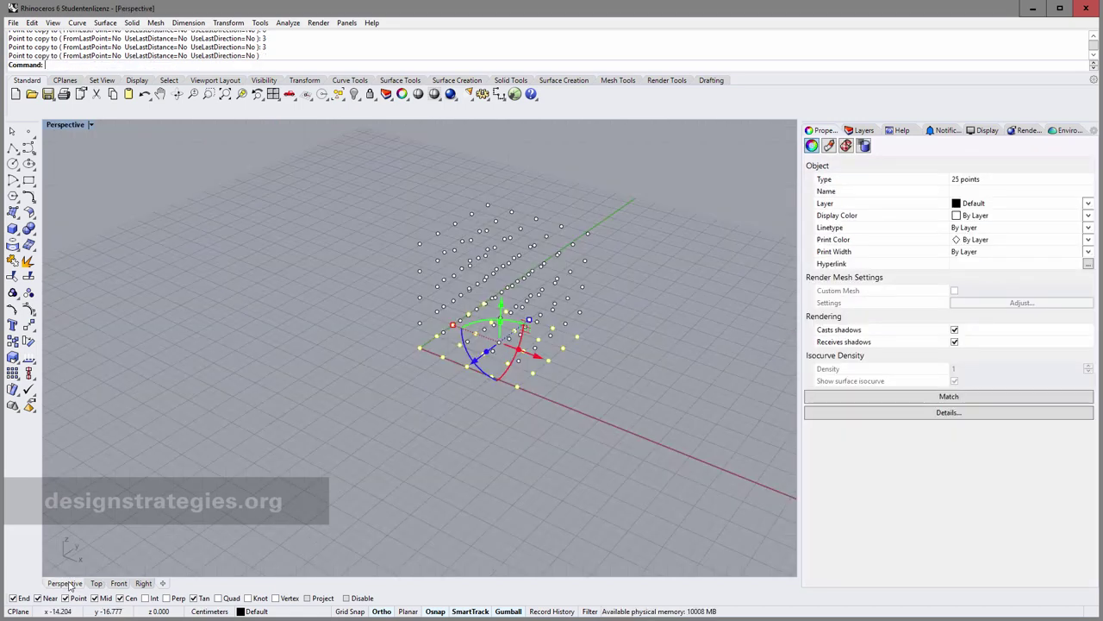
{"action": "mouse_move", "coordinate": [477, 375]}
{"action": "right_mouse_down"}
{"action": "mouse_move", "coordinate": [428, 409]}
{"action": "mouse_move", "coordinate": [503, 388]}
{"action": "mouse_move", "coordinate": [473, 382]}
{"action": "mouse_move", "coordinate": [498, 402]}
{"action": "mouse_move", "coordinate": [501, 438]}
{"action": "mouse_move", "coordinate": [461, 406]}
{"action": "mouse_move", "coordinate": [500, 409]}
{"action": "mouse_move", "coordinate": [500, 424]}
{"action": "mouse_move", "coordinate": [488, 392]}
{"action": "right_mouse_up"}
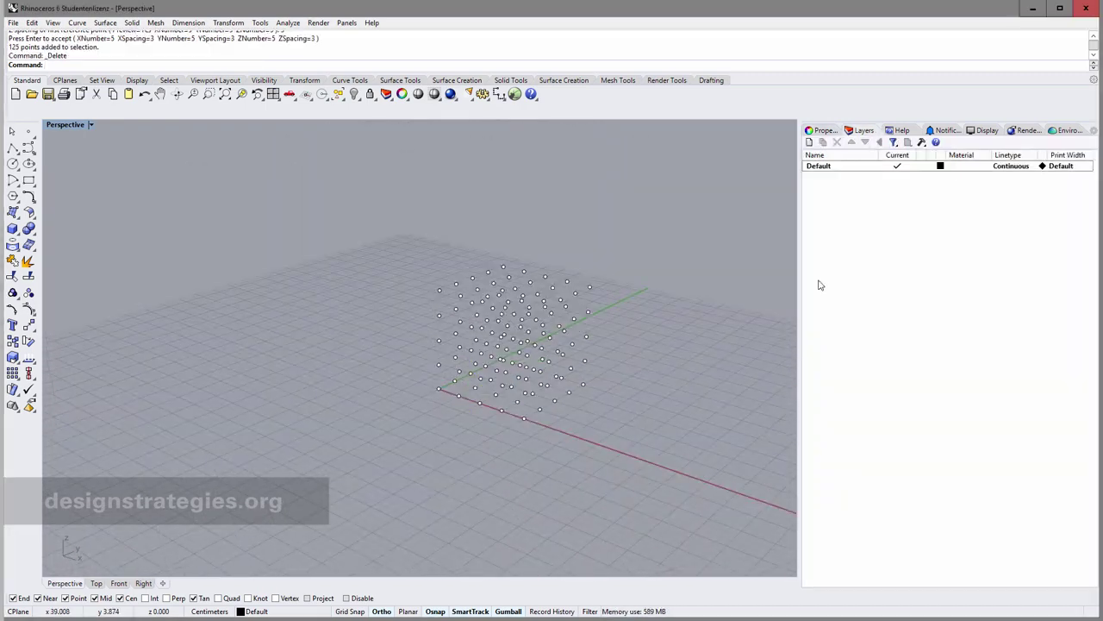
{"action": "right_click_drag", "start_coordinate": [546, 382], "coordinate": [526, 371]}
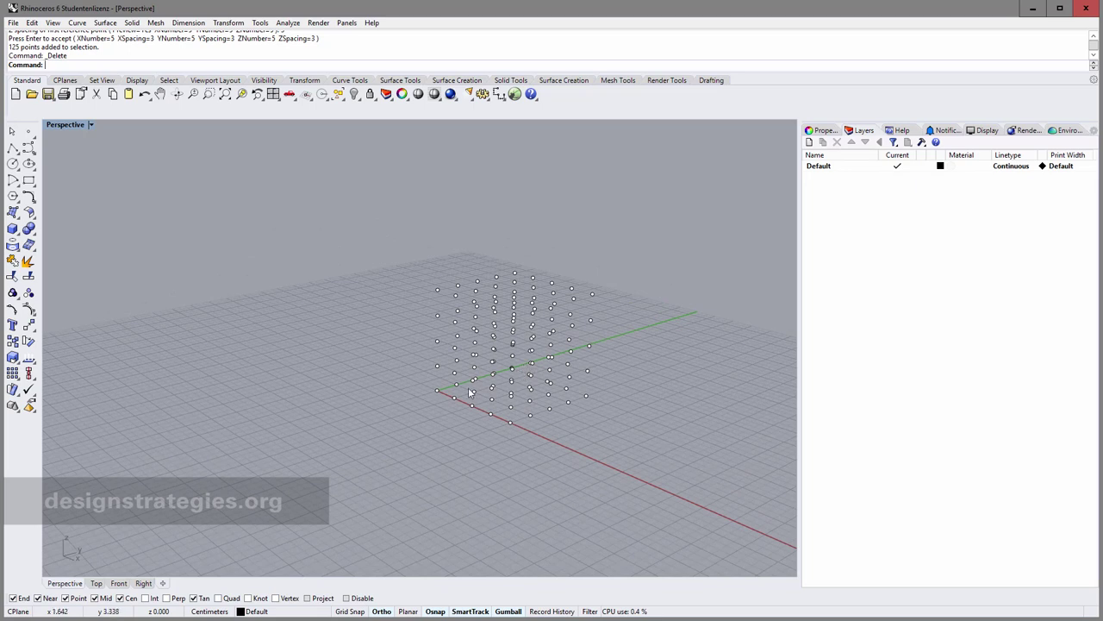
Place a single point on the ground plane away from the grid and start a rectangular array of it with 5 in X, Y and Z.
{"action": "left_click", "coordinate": [28, 131]}
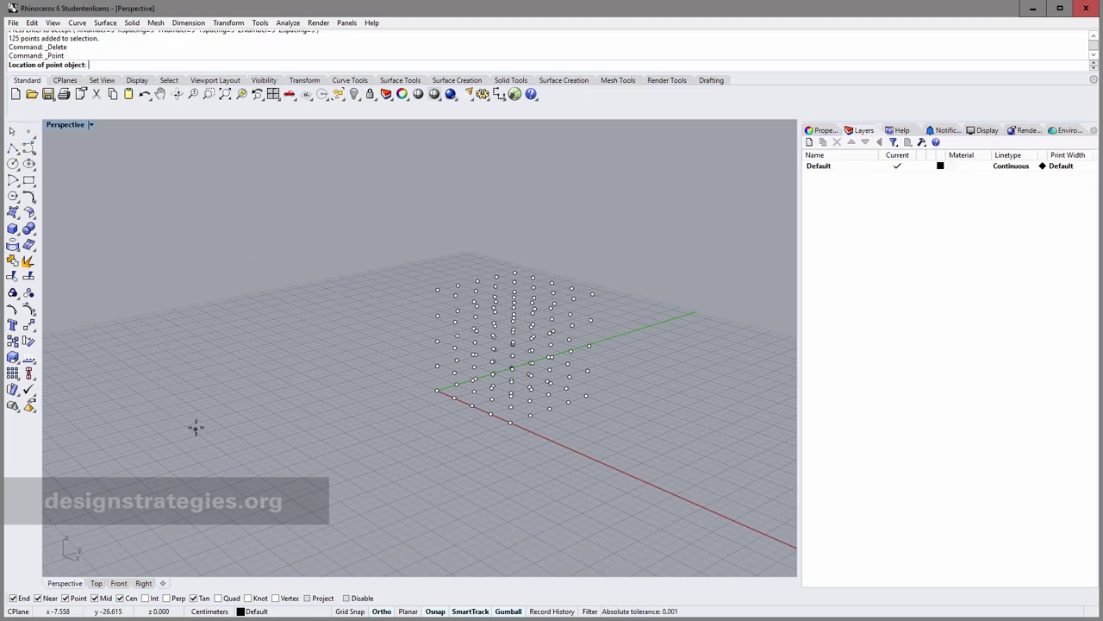
{"action": "left_click", "coordinate": [196, 426]}
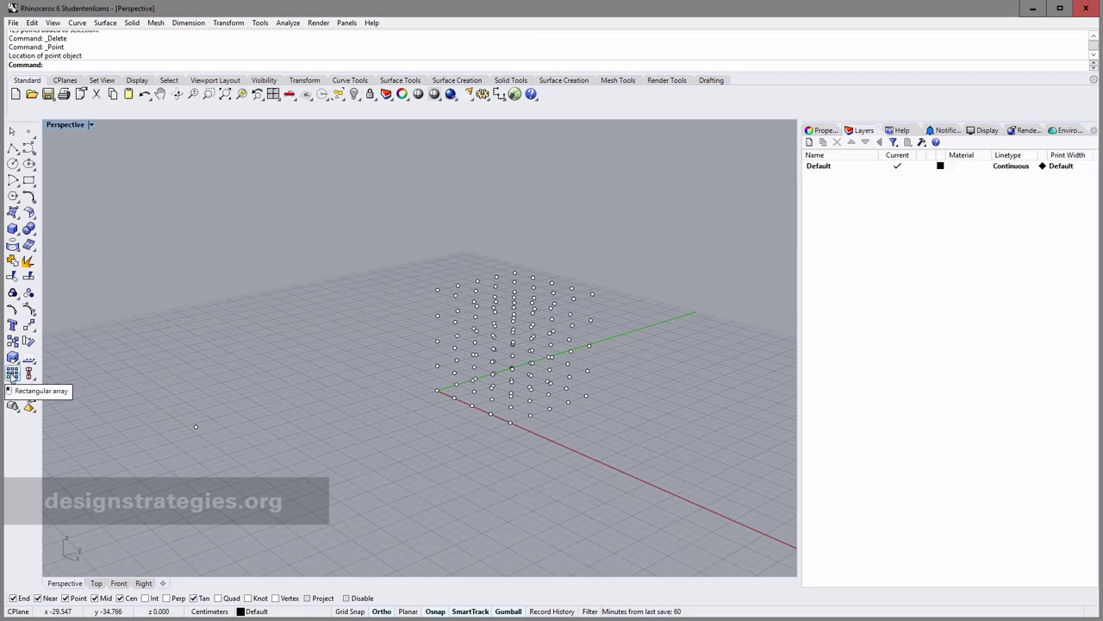
{"action": "left_click", "coordinate": [12, 372]}
{"action": "left_click_drag", "start_coordinate": [155, 407], "coordinate": [217, 446]}
{"action": "right_click_drag", "start_coordinate": [224, 450], "coordinate": [199, 463]}
{"action": "right_click", "coordinate": [222, 449]}
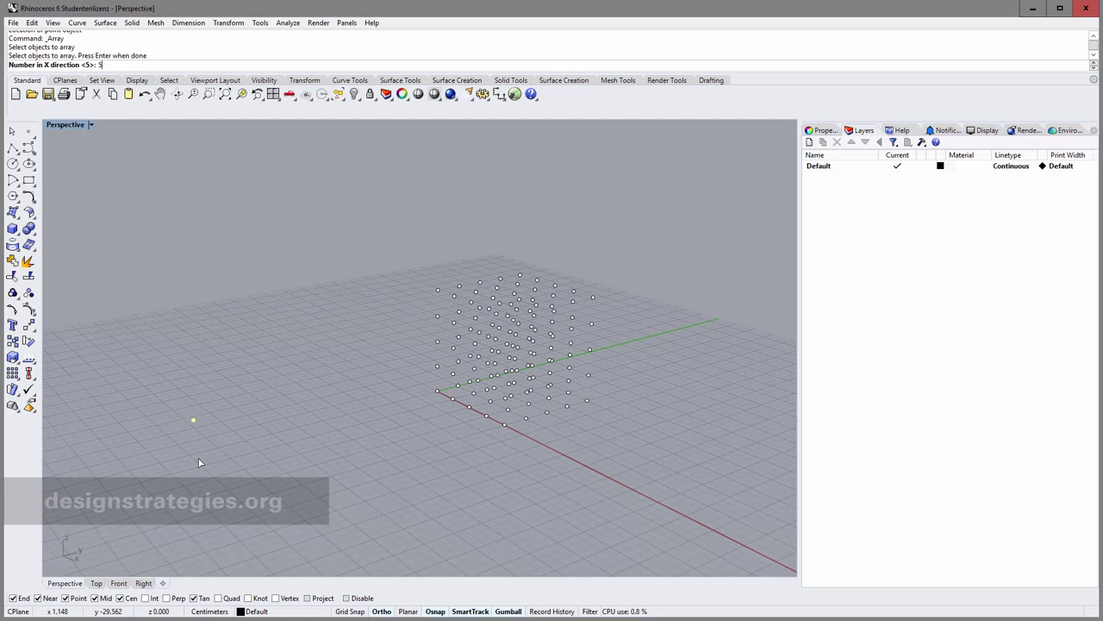
{"action": "key", "text": "Return"}
{"action": "type", "text": "5"}
{"action": "key", "text": "Return"}
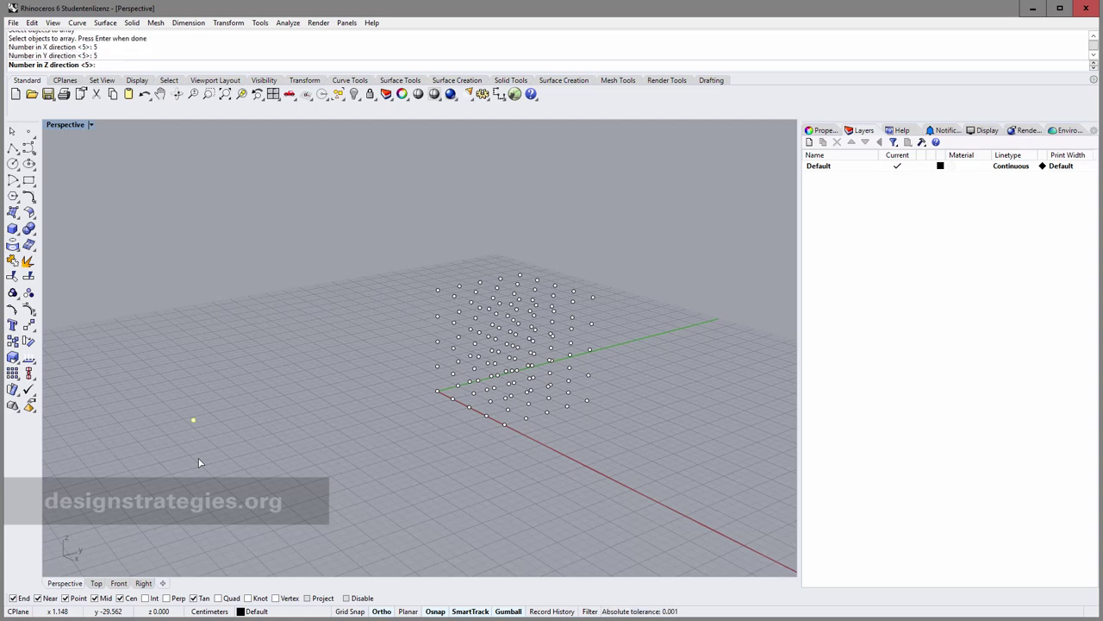
{"action": "key", "text": "Return"}
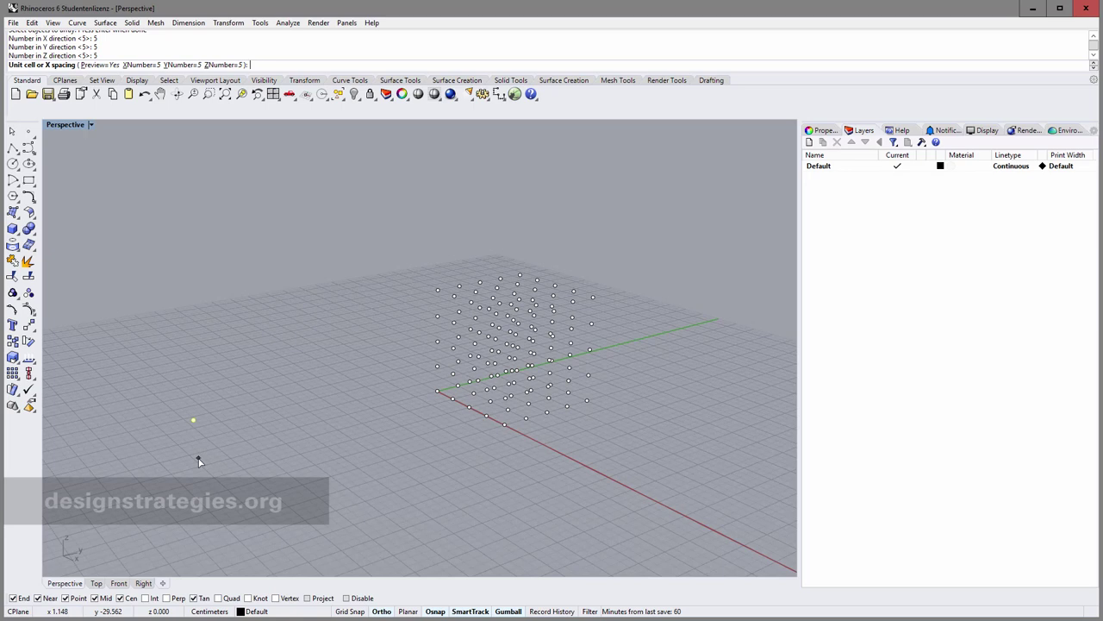
Set the array spacing to 3 cm in X, Y and Z and complete the point array.
{"action": "type", "text": "3"}
{"action": "key", "text": "Return"}
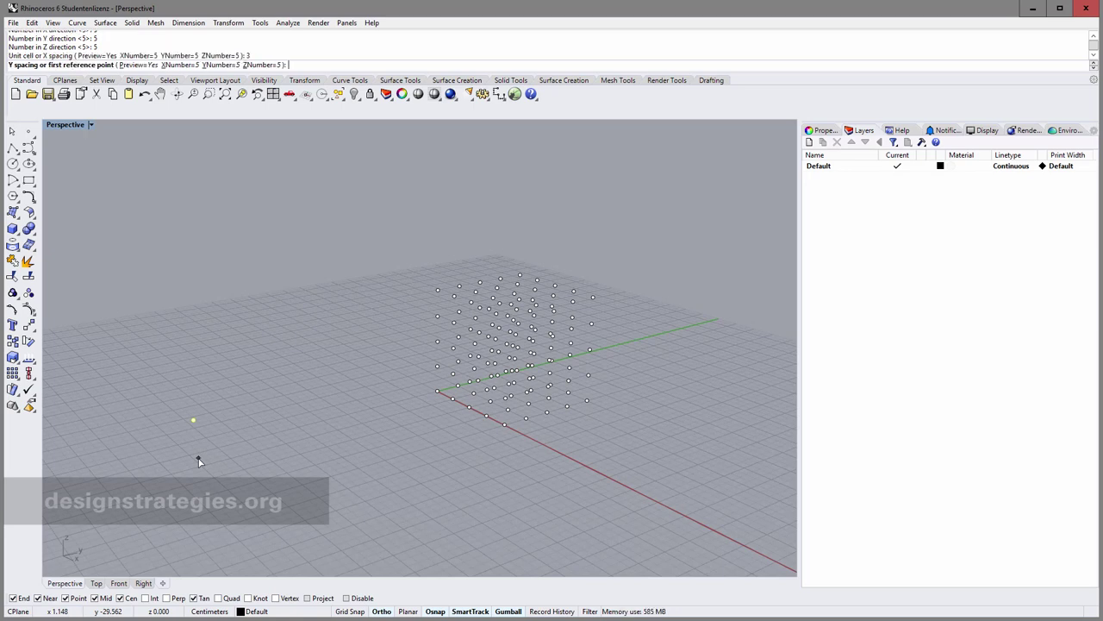
{"action": "type", "text": "3"}
{"action": "key", "text": "Return"}
{"action": "type", "text": "3"}
{"action": "key", "text": "Return"}
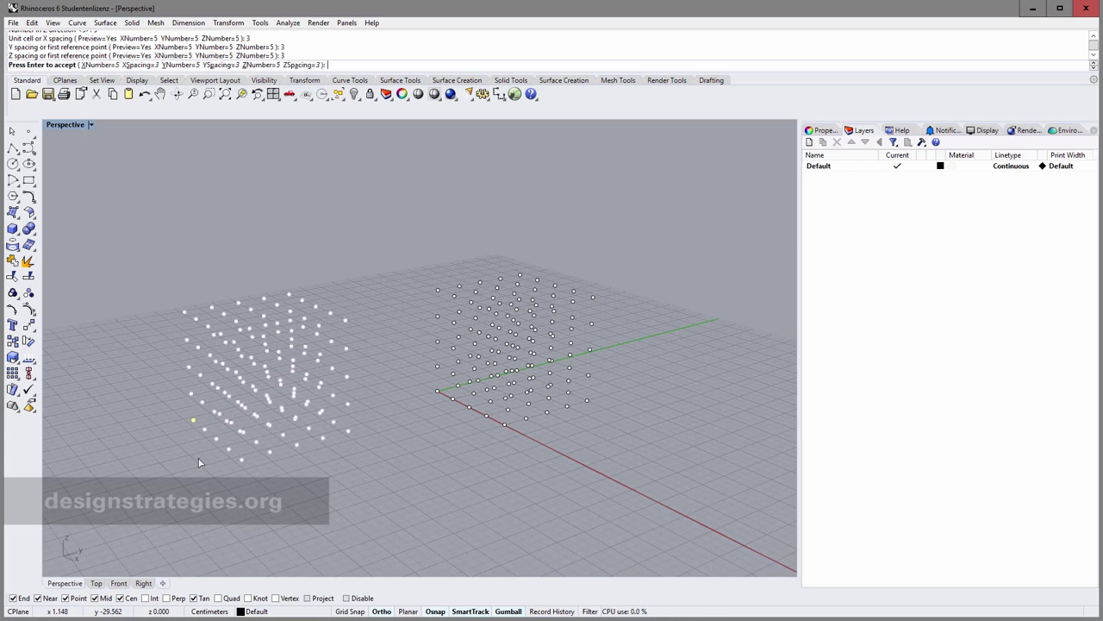
{"action": "key", "text": "Return"}
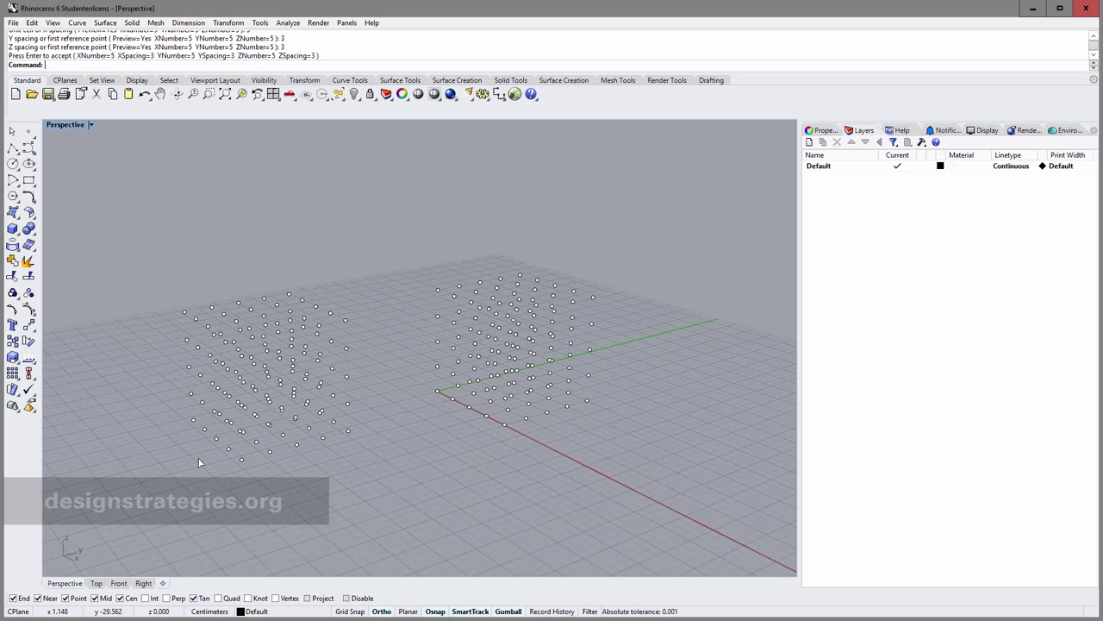
Delete all points of the arrayed second grid, keeping the original grid at the origin.
{"action": "right_click_drag", "start_coordinate": [199, 460], "coordinate": [263, 517]}
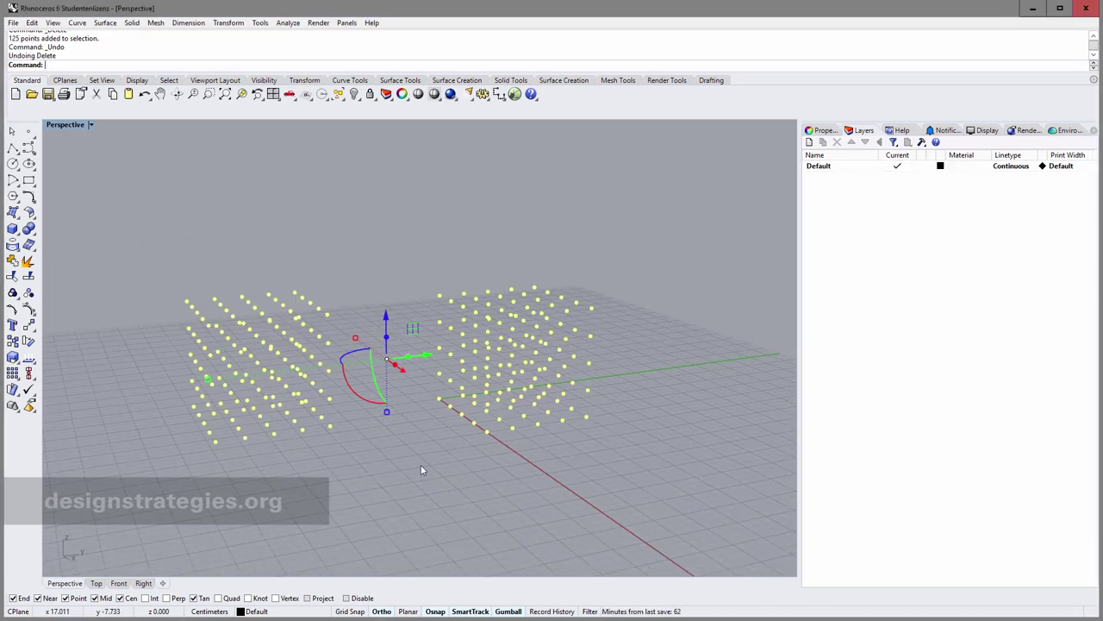
{"action": "left_click", "coordinate": [366, 460]}
{"action": "left_click_drag", "start_coordinate": [124, 255], "coordinate": [363, 493]}
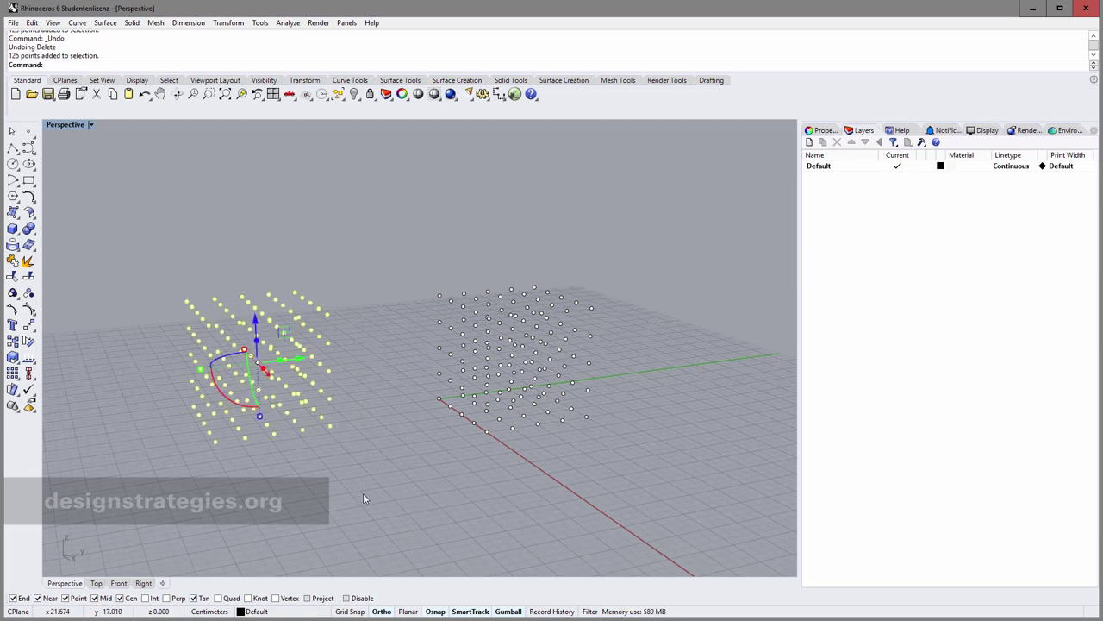
{"action": "key", "text": "Delete"}
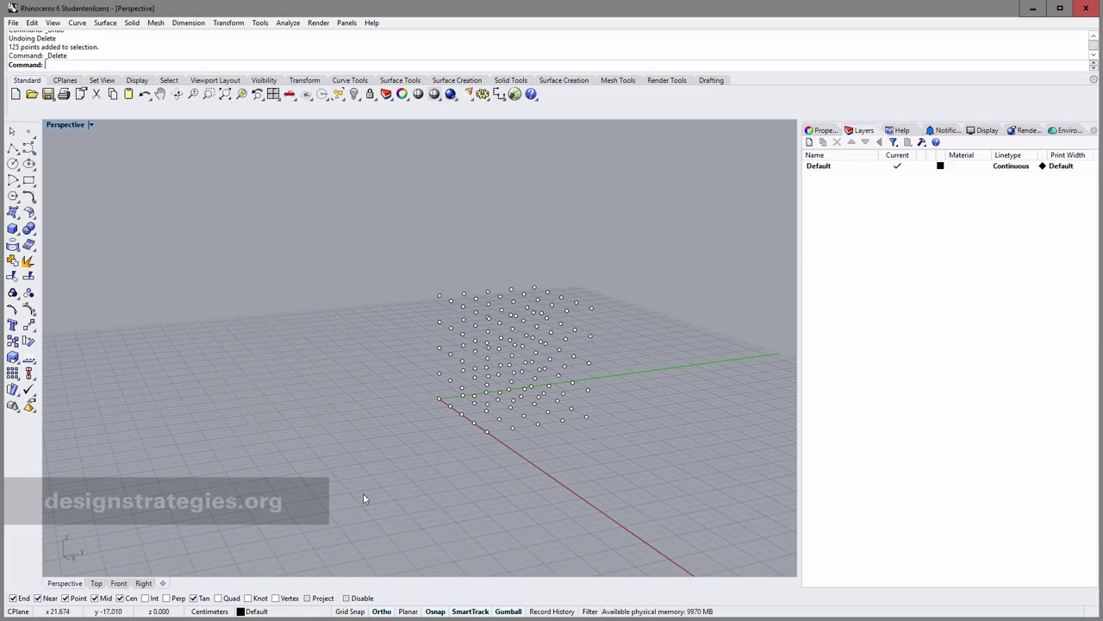
Rename the Default layer to Points.
{"action": "right_click_drag", "start_coordinate": [372, 497], "coordinate": [413, 508]}
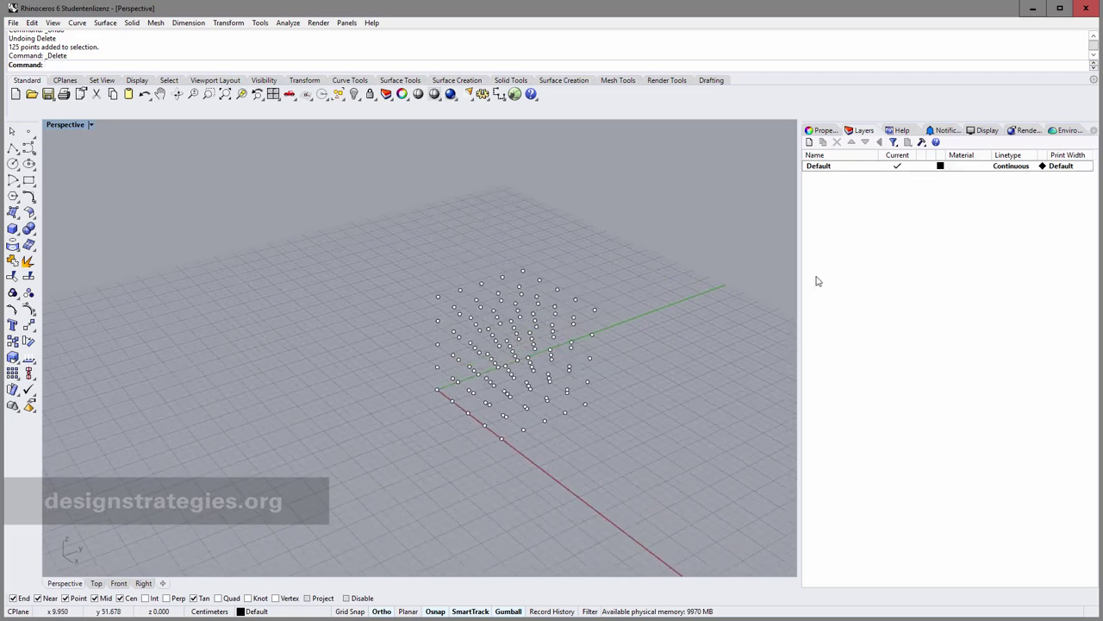
{"action": "right_click", "coordinate": [822, 169]}
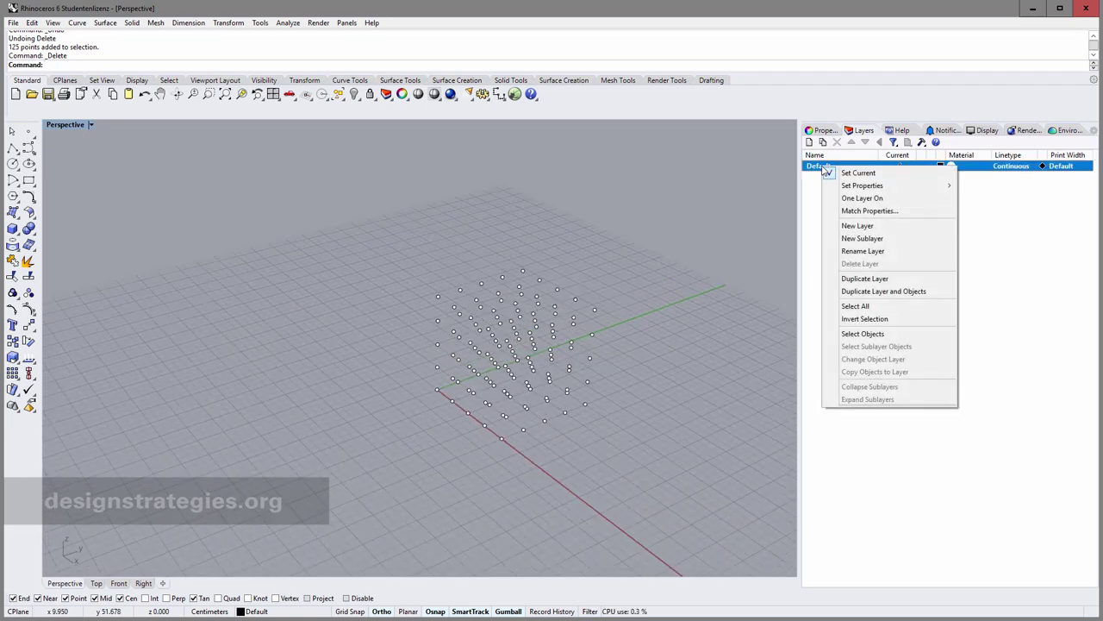
{"action": "left_click", "coordinate": [880, 253]}
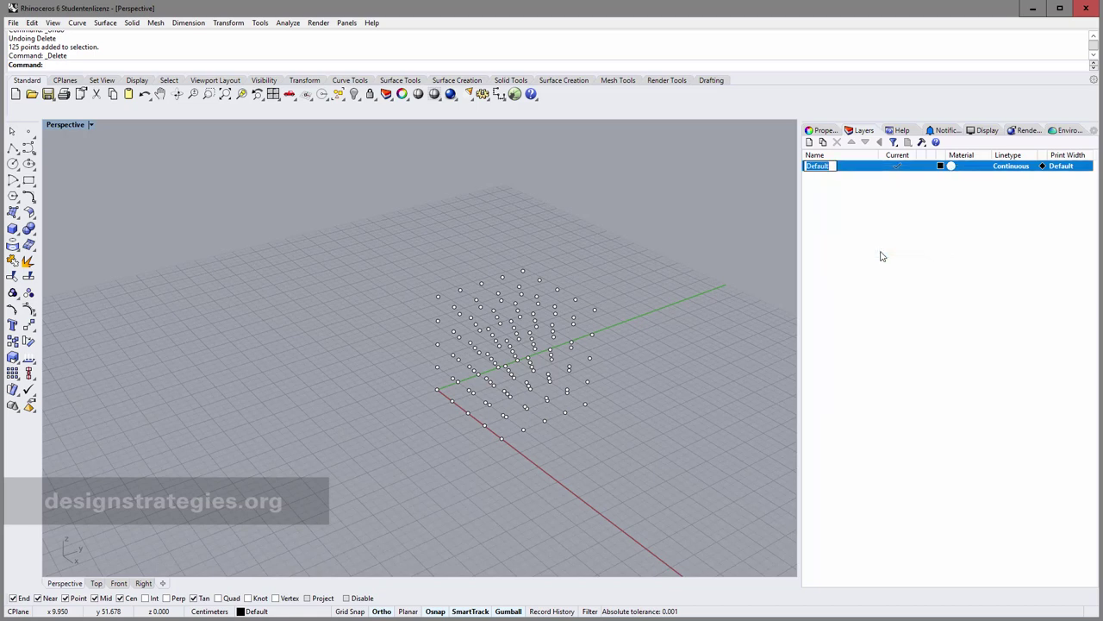
{"action": "type", "text": "Points"}
{"action": "key", "text": "Return"}
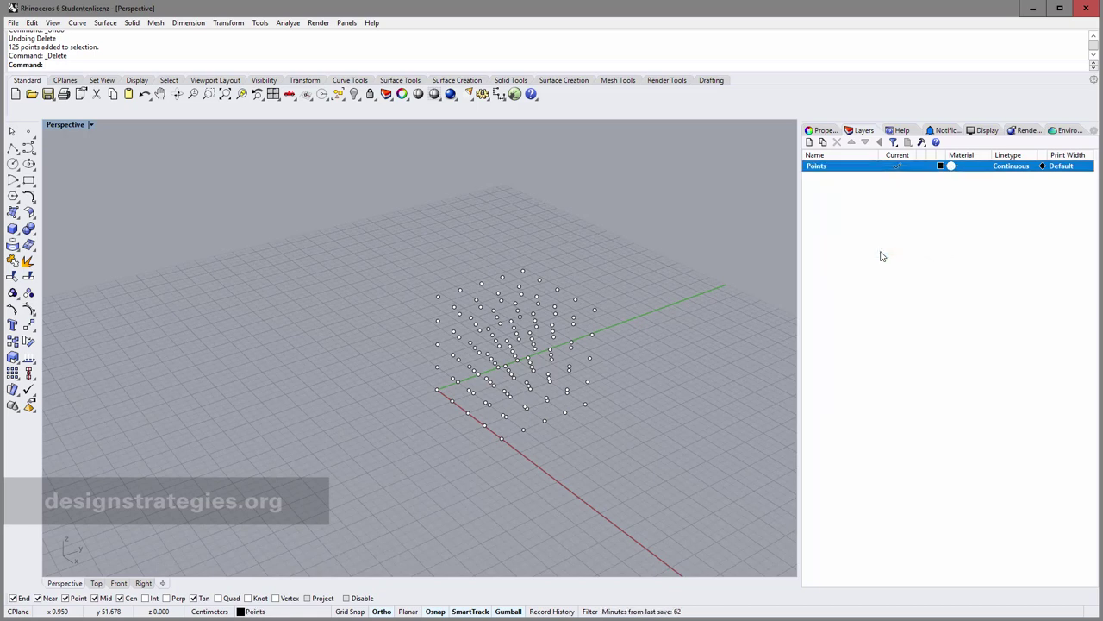
Create the sublayers Points_01 and Points_02 under the Points layer, copying the second name for reuse.
{"action": "left_click", "coordinate": [823, 144]}
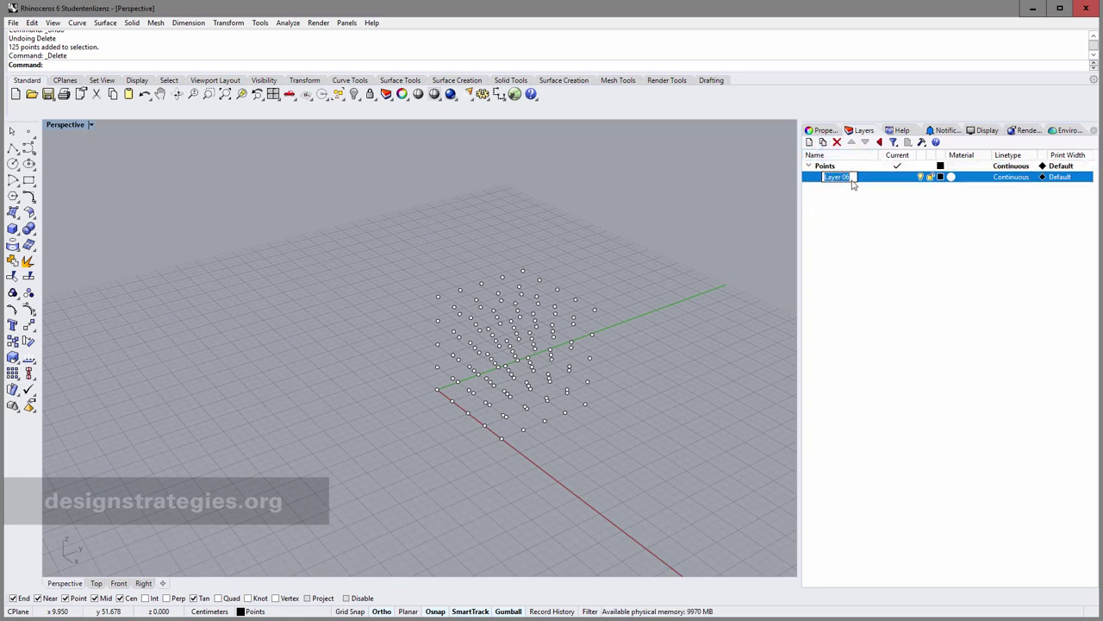
{"action": "type", "text": "Points_01"}
{"action": "key", "text": "Return"}
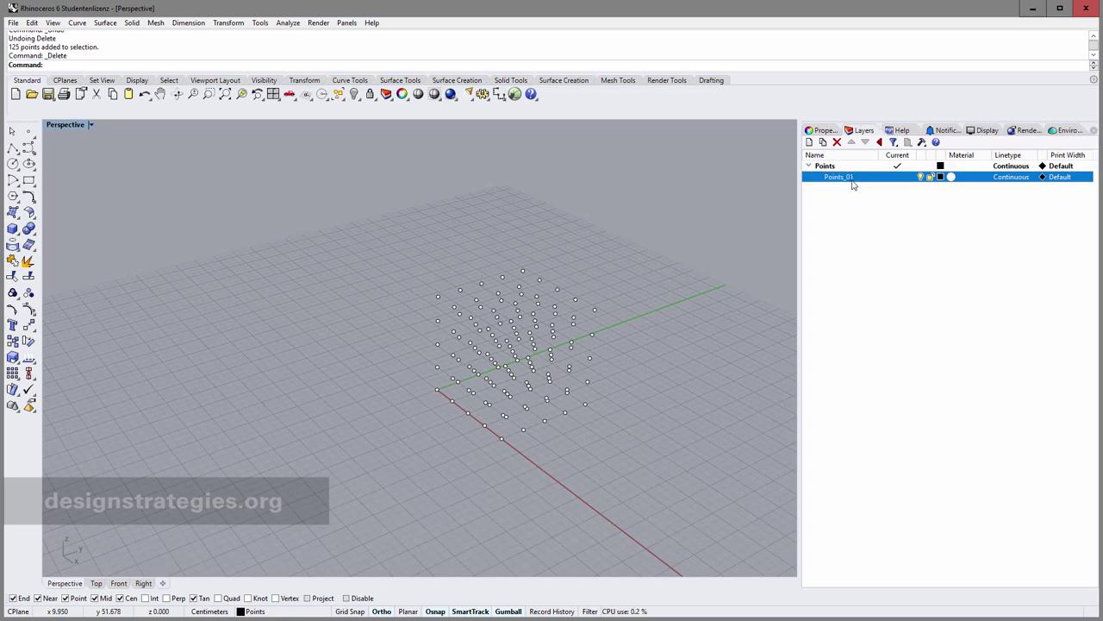
{"action": "left_click", "coordinate": [810, 143]}
{"action": "type", "text": "P"}
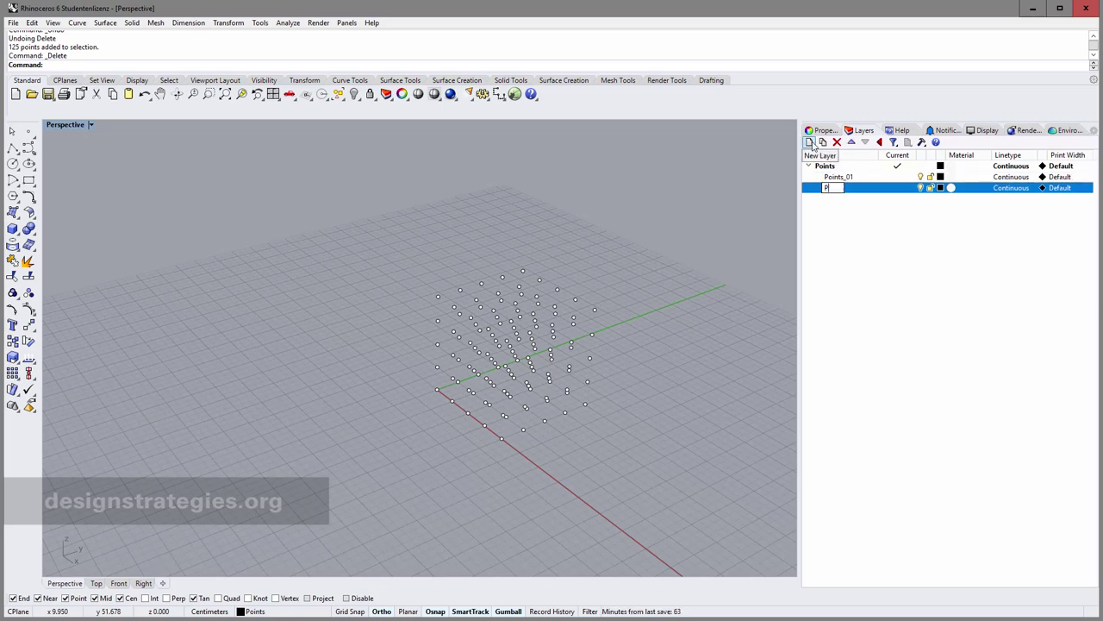
{"action": "type", "text": "oints_02"}
{"action": "left_click_drag", "start_coordinate": [860, 188], "coordinate": [816, 191]}
{"action": "key", "text": "ctrl+c"}
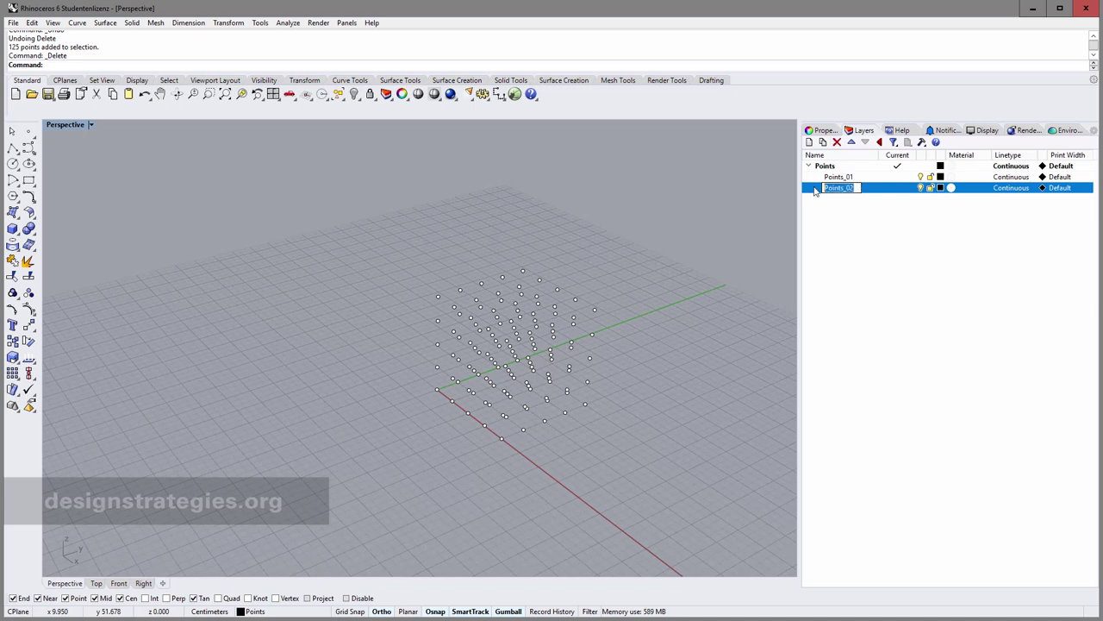
{"action": "left_click", "coordinate": [829, 228]}
Create a layer named Points_03 and make it a sublayer of Points.
{"action": "left_click", "coordinate": [809, 142]}
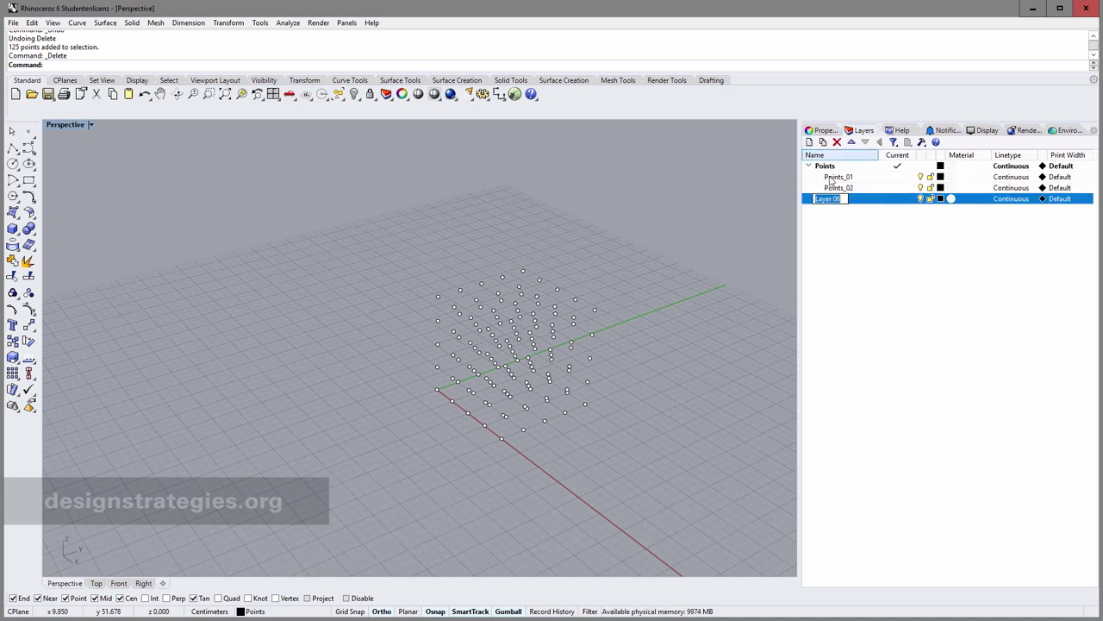
{"action": "key", "text": "ctrl+v"}
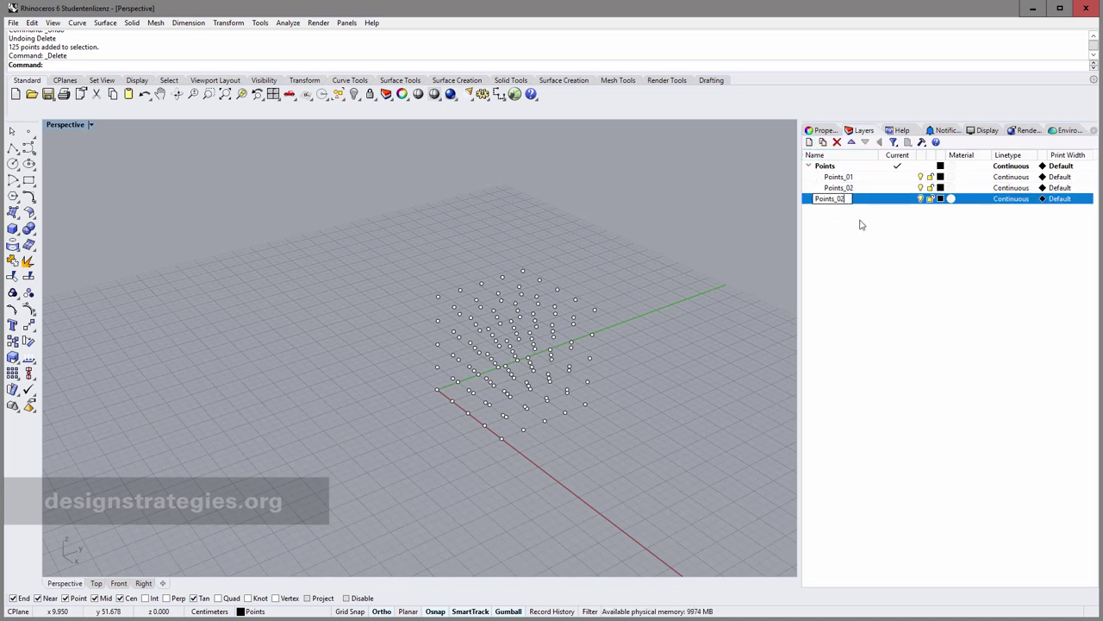
{"action": "key", "text": "Return"}
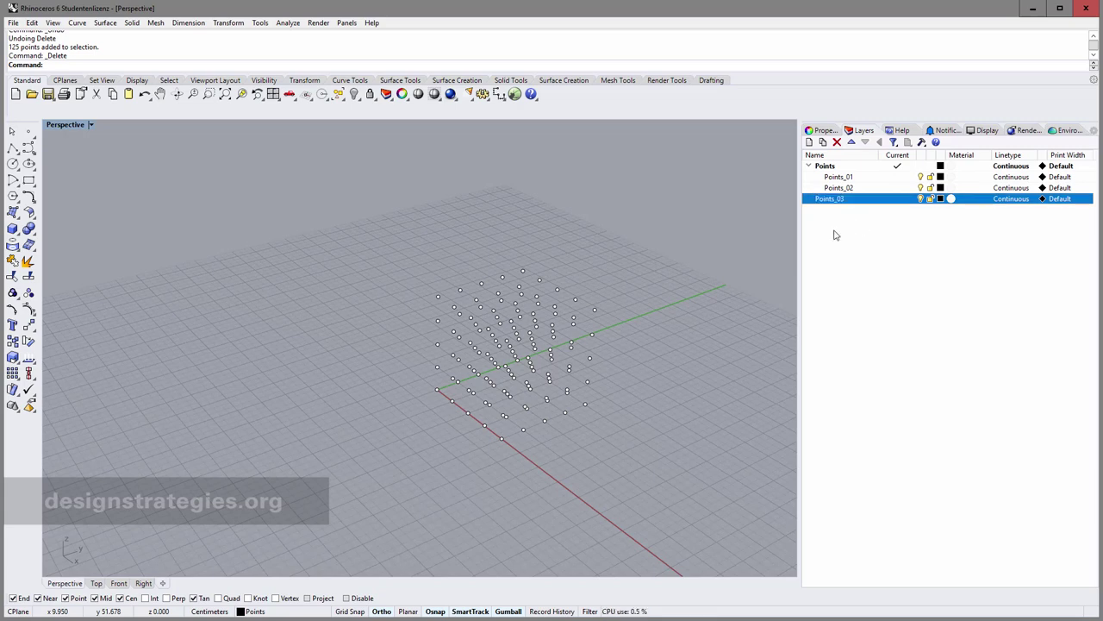
{"action": "left_click", "coordinate": [836, 233]}
{"action": "left_click", "coordinate": [823, 200]}
{"action": "left_click_drag", "start_coordinate": [823, 200], "coordinate": [830, 179]}
Add two more sublayers under Points, named Points_04 and Points_05.
{"action": "left_click", "coordinate": [832, 169]}
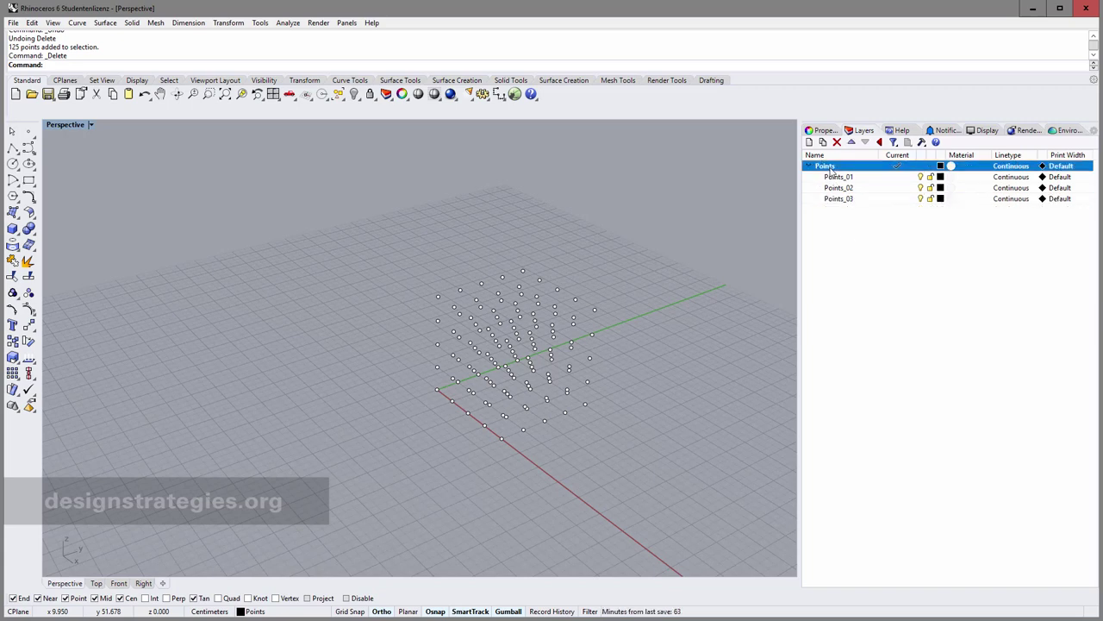
{"action": "left_click", "coordinate": [824, 143]}
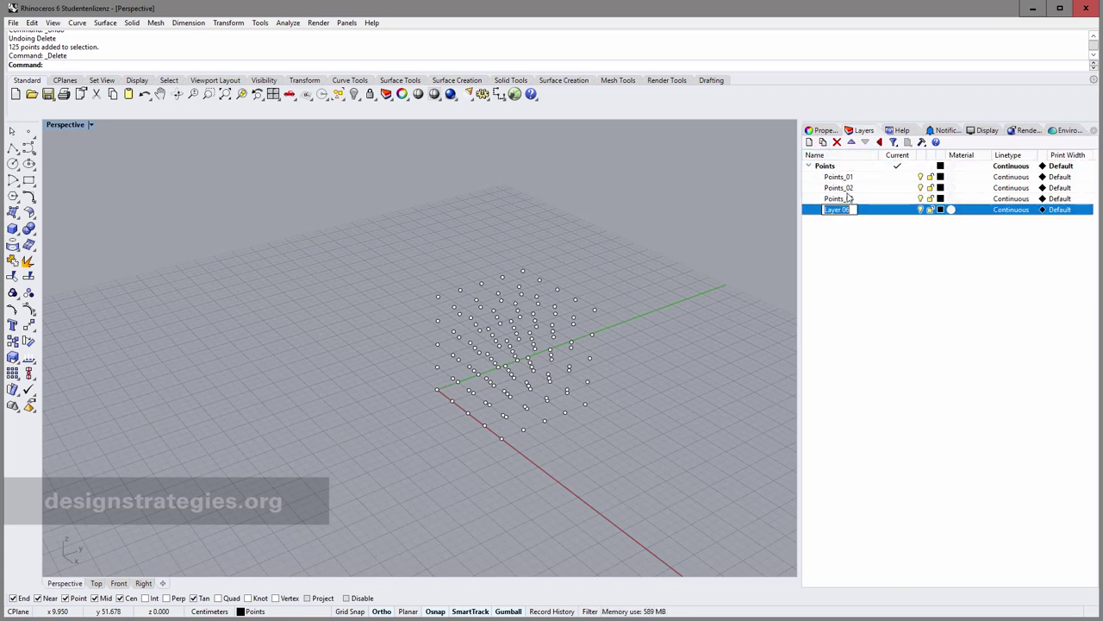
{"action": "type", "text": "Points_024"}
{"action": "key", "text": "Return"}
{"action": "left_click", "coordinate": [826, 168]}
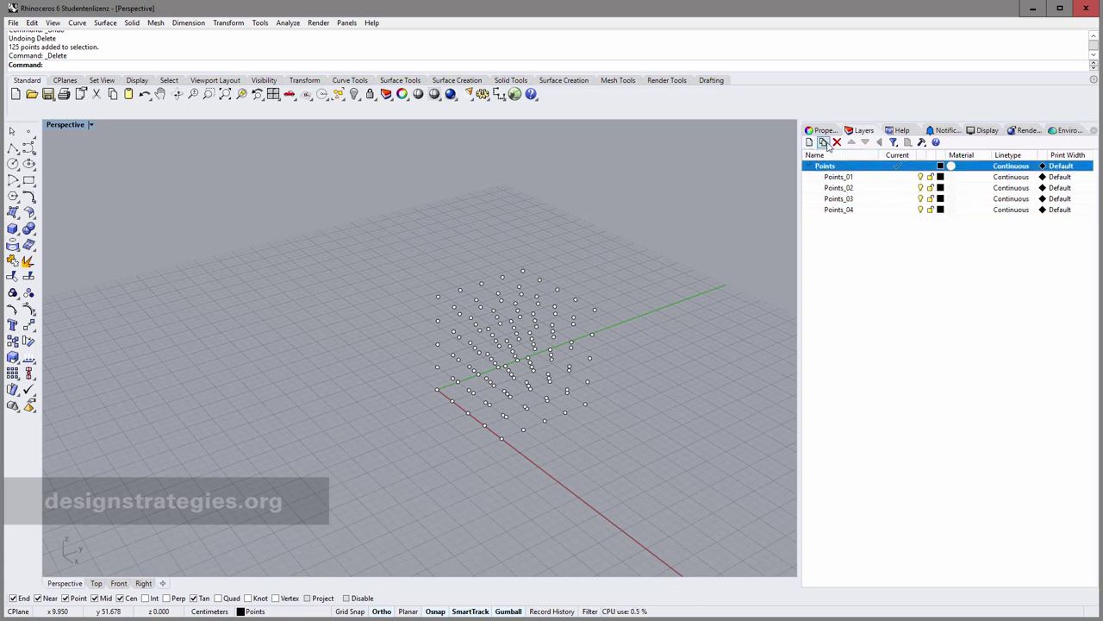
{"action": "left_click", "coordinate": [824, 143]}
{"action": "type", "text": "Points_0"}
{"action": "type", "text": "5"}
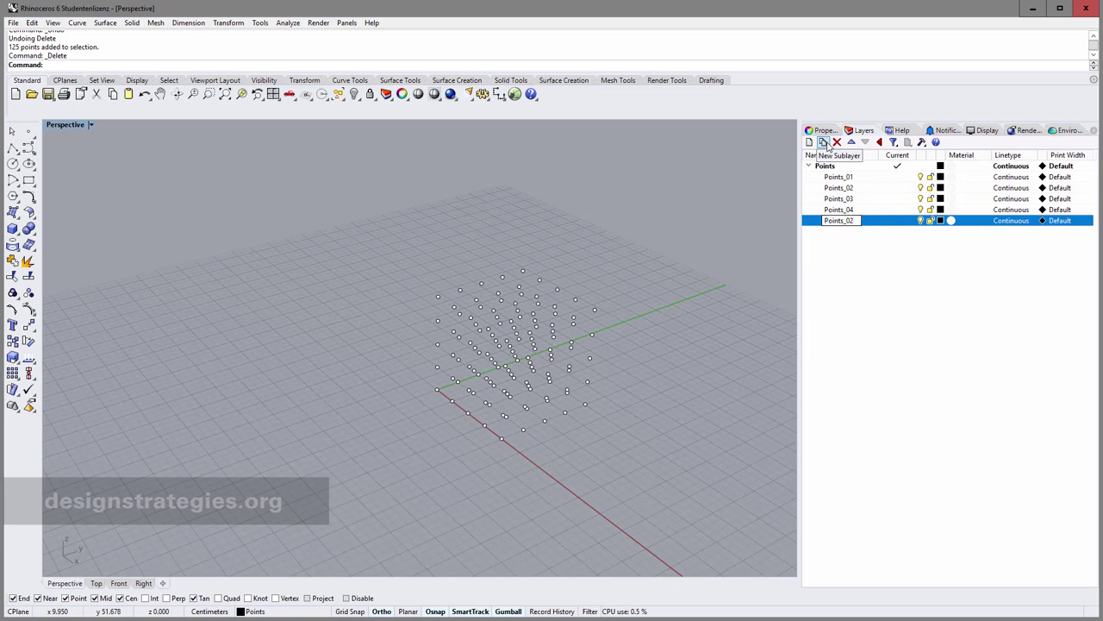
{"action": "key", "text": "Return"}
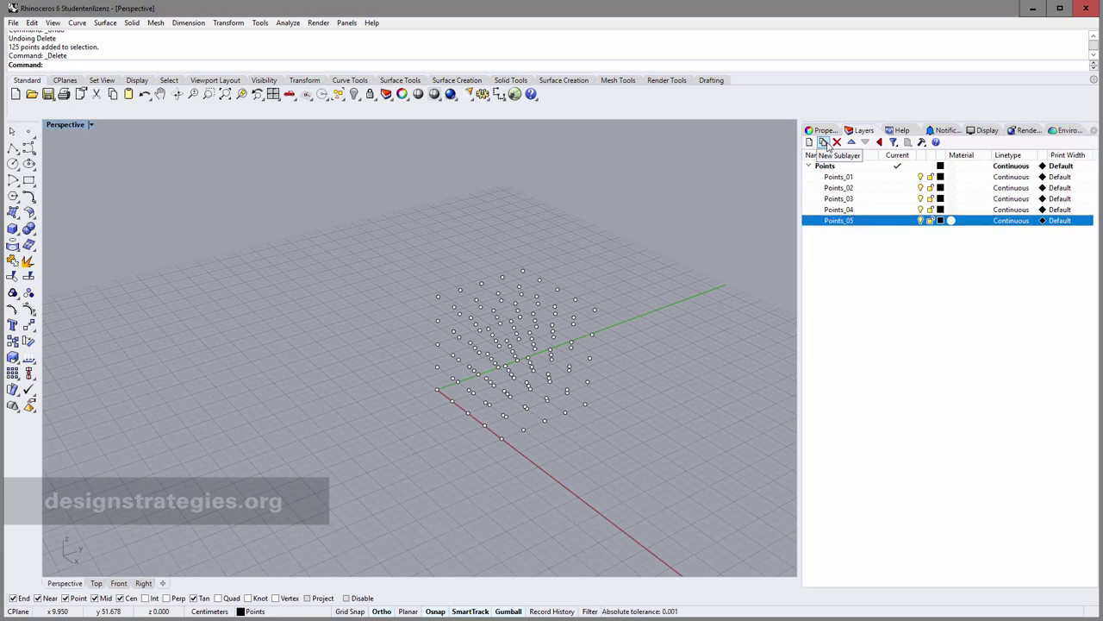
Move the lowest level of grid points to layer Points_01 and clear the selection.
{"action": "right_click_drag", "start_coordinate": [651, 489], "coordinate": [626, 431]}
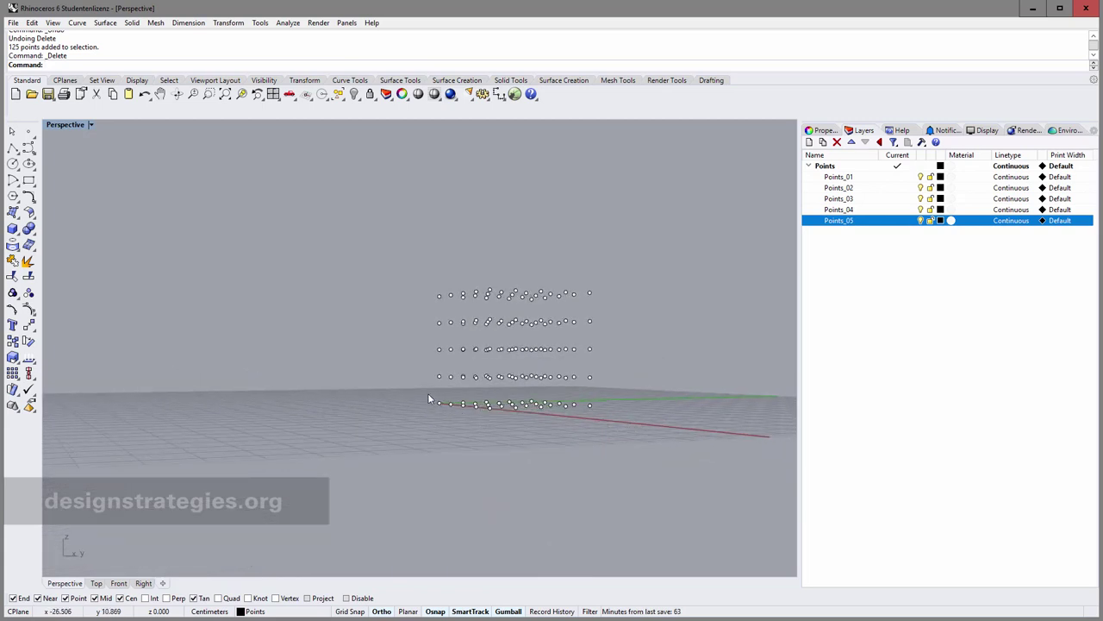
{"action": "left_click_drag", "start_coordinate": [601, 420], "coordinate": [603, 423]}
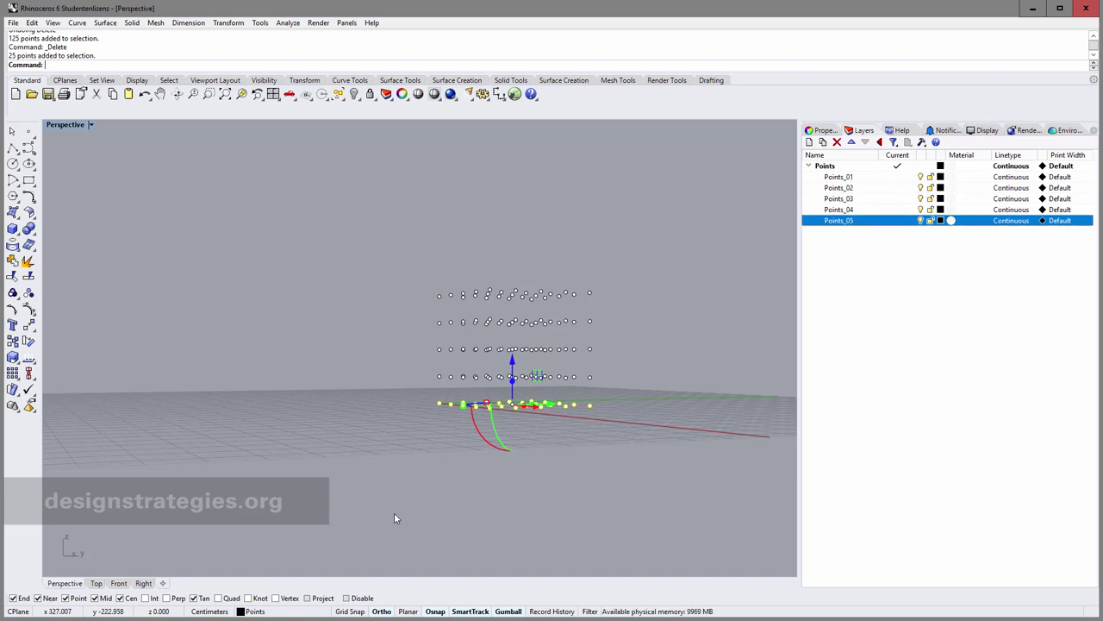
{"action": "left_click", "coordinate": [262, 613]}
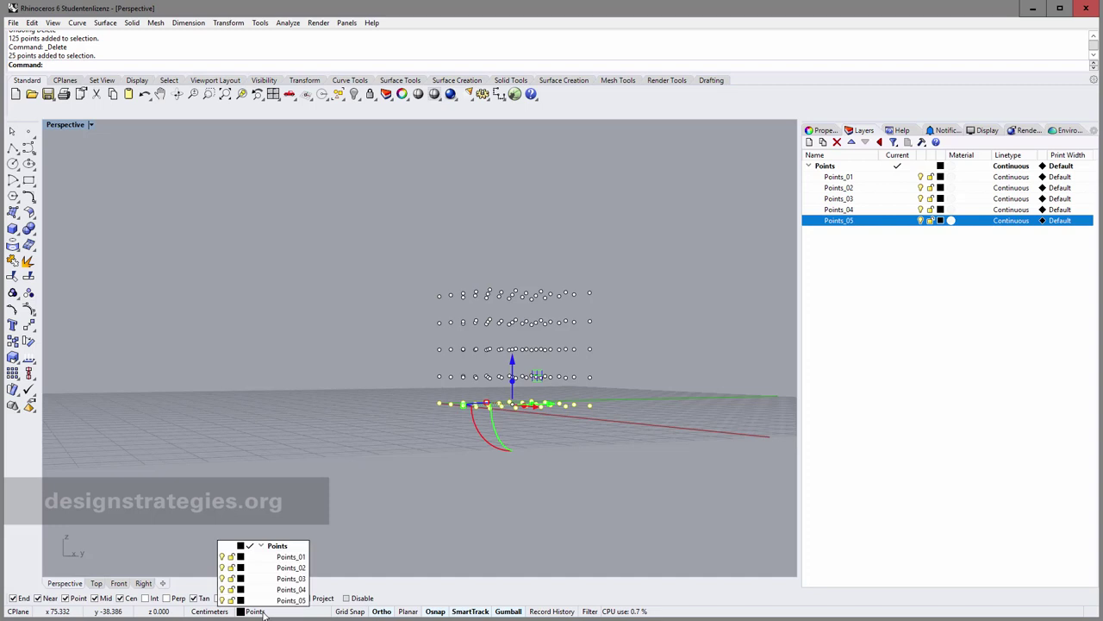
{"action": "left_click", "coordinate": [290, 562]}
{"action": "key", "text": "Escape"}
Move the second level of grid points from below to layer Points_02 and the third level to Points_03.
{"action": "left_click_drag", "start_coordinate": [424, 368], "coordinate": [610, 384]}
{"action": "left_click", "coordinate": [261, 611]}
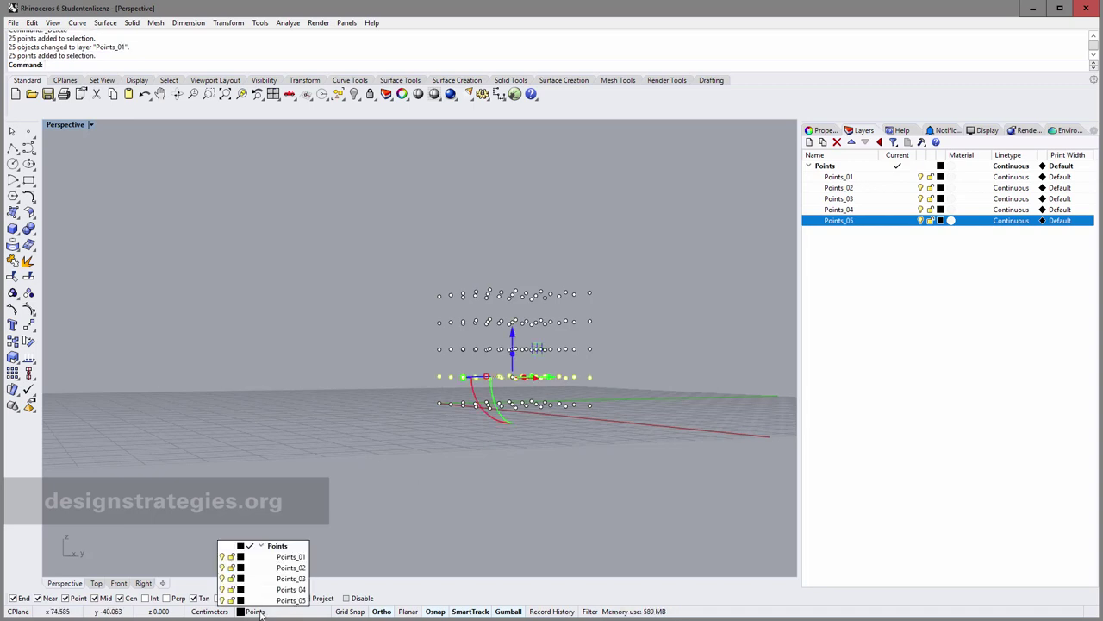
{"action": "left_click", "coordinate": [290, 567]}
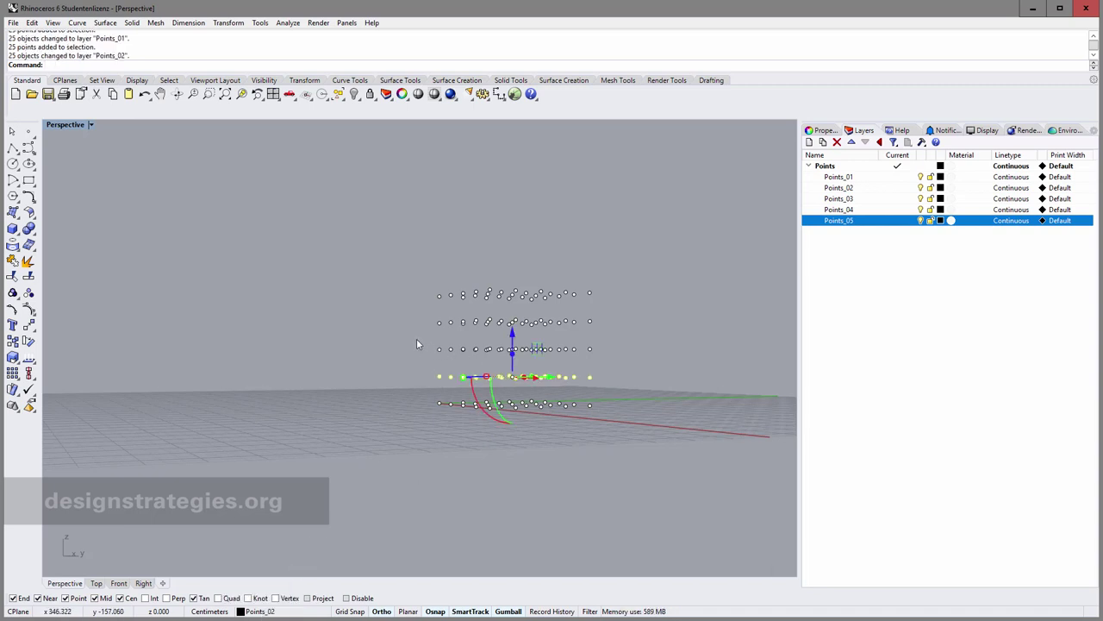
{"action": "key", "text": "Escape"}
{"action": "left_click_drag", "start_coordinate": [416, 343], "coordinate": [624, 358]}
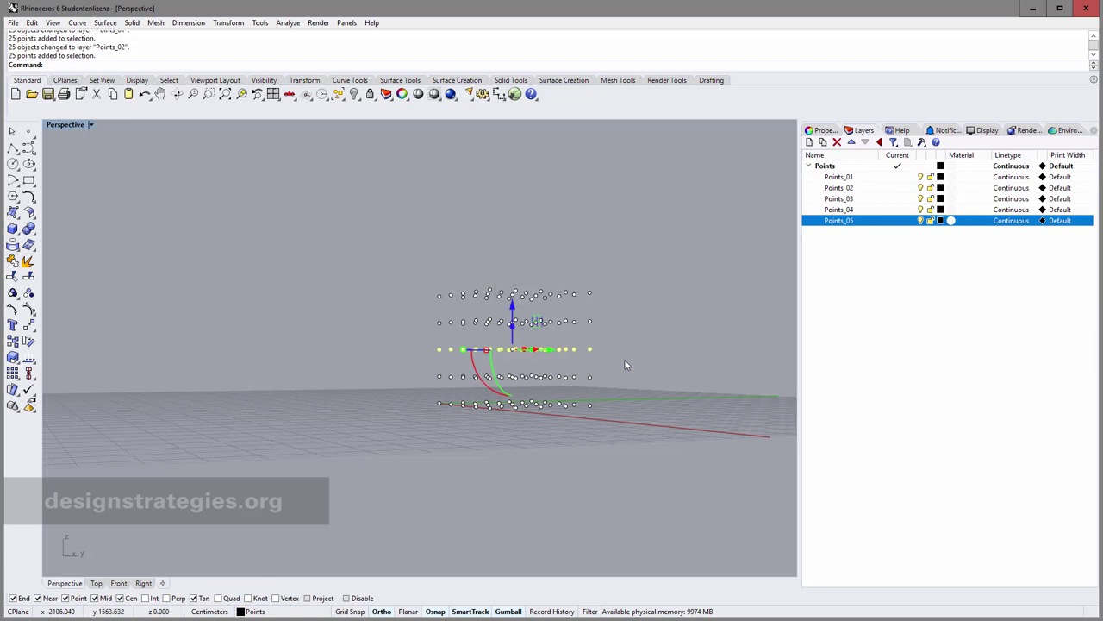
{"action": "left_click", "coordinate": [257, 612]}
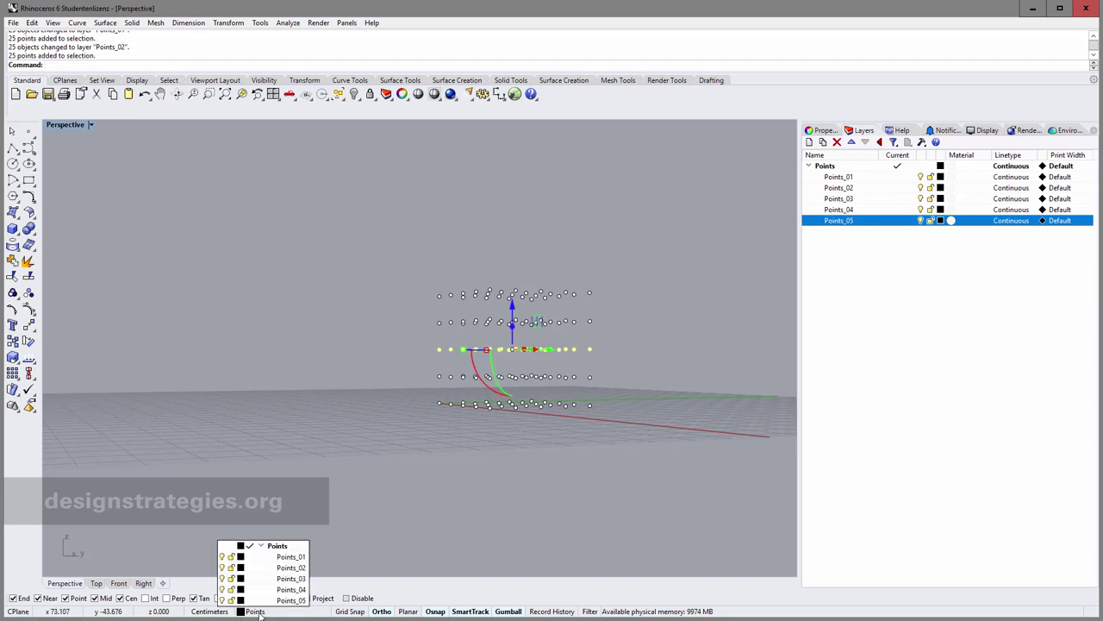
{"action": "left_click", "coordinate": [292, 579]}
{"action": "key", "text": "Escape"}
Move the fourth level of grid points to layer Points_04 and the topmost level to Points_05.
{"action": "left_click_drag", "start_coordinate": [422, 318], "coordinate": [624, 337]}
{"action": "left_click", "coordinate": [257, 612]}
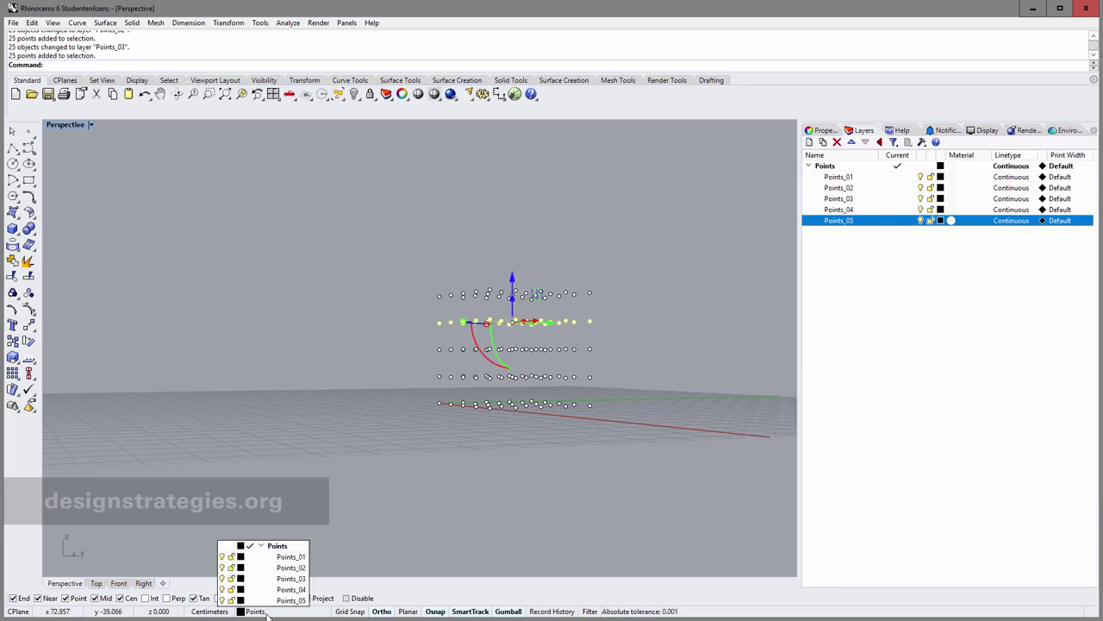
{"action": "left_click", "coordinate": [291, 589]}
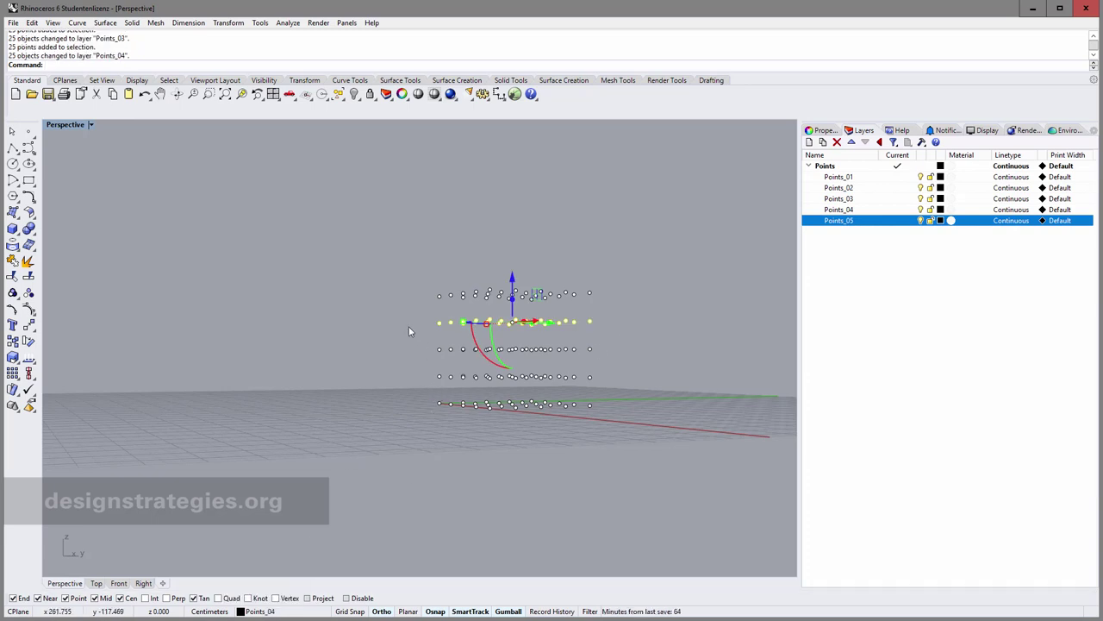
{"action": "key", "text": "Escape"}
{"action": "left_click_drag", "start_coordinate": [411, 252], "coordinate": [605, 304]}
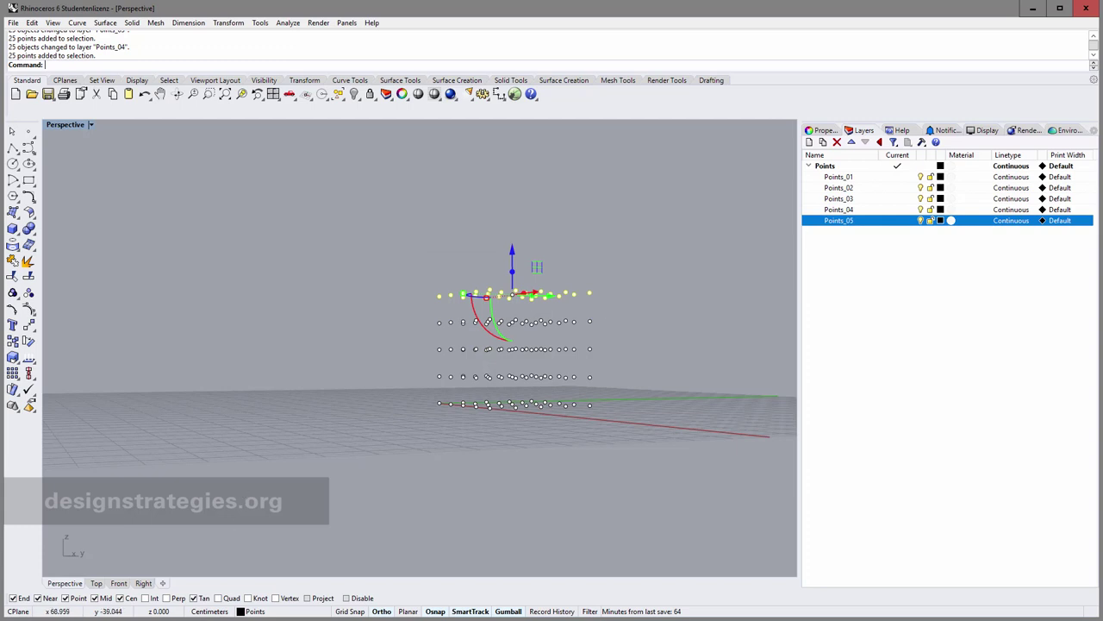
{"action": "left_click", "coordinate": [263, 612]}
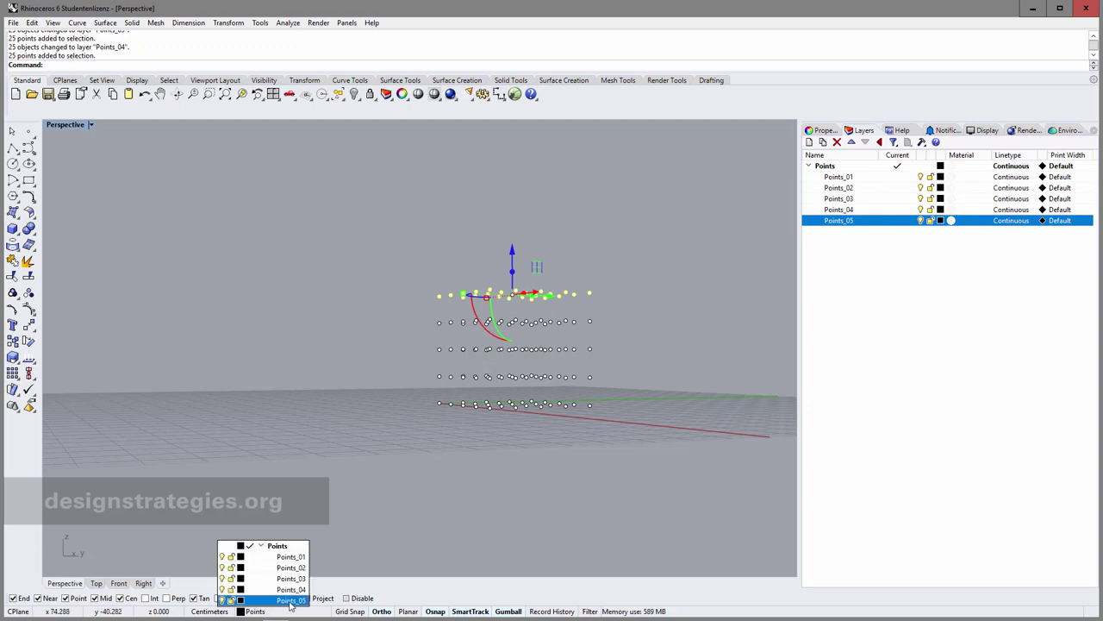
{"action": "left_click", "coordinate": [293, 601]}
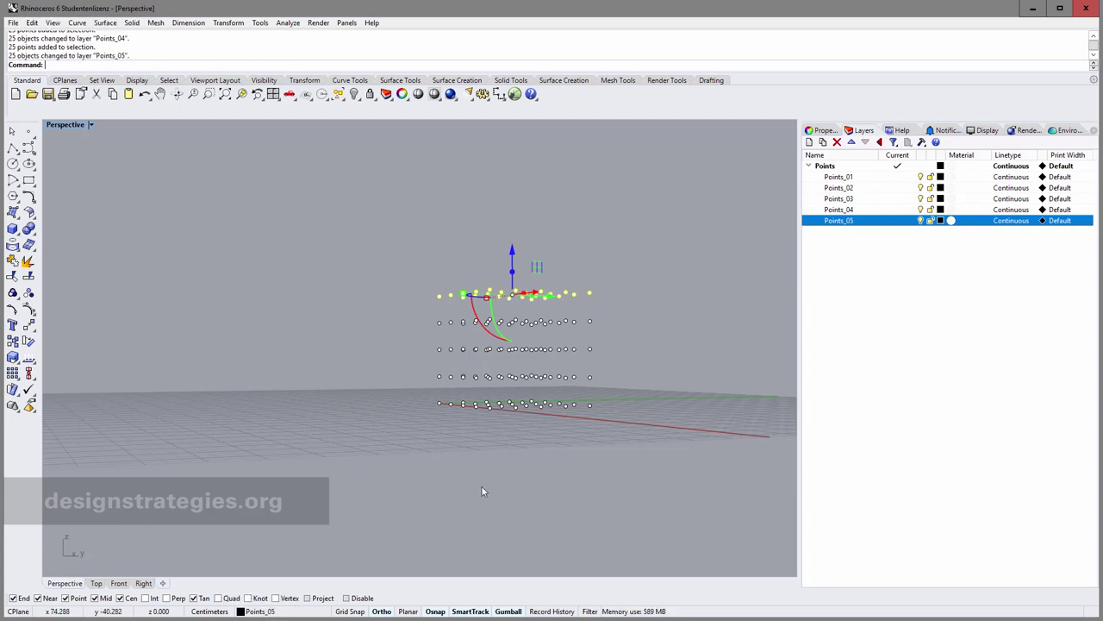
Set the layer color of Points_01 to Red and of Points_02 to Orange.
{"action": "left_click", "coordinate": [940, 177]}
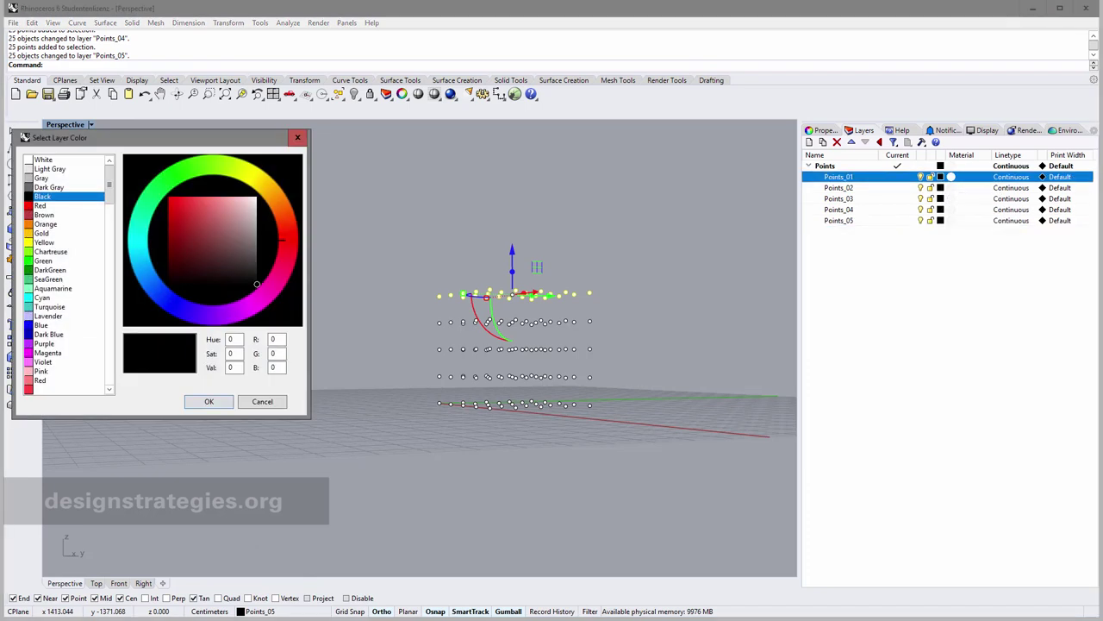
{"action": "left_click_drag", "start_coordinate": [144, 138], "coordinate": [235, 118]}
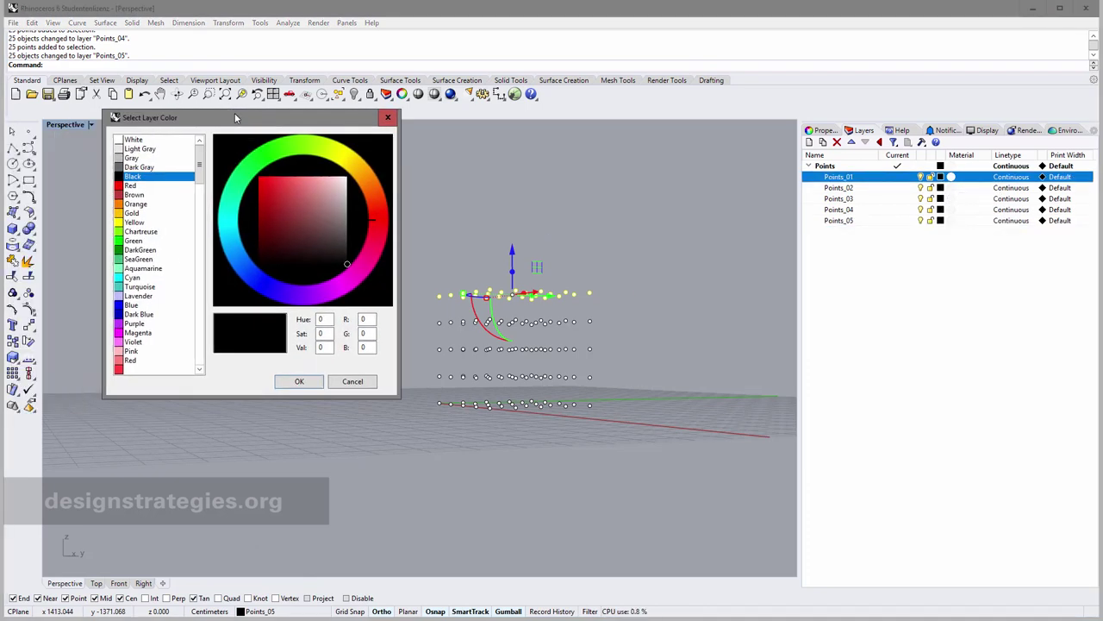
{"action": "left_click", "coordinate": [129, 185]}
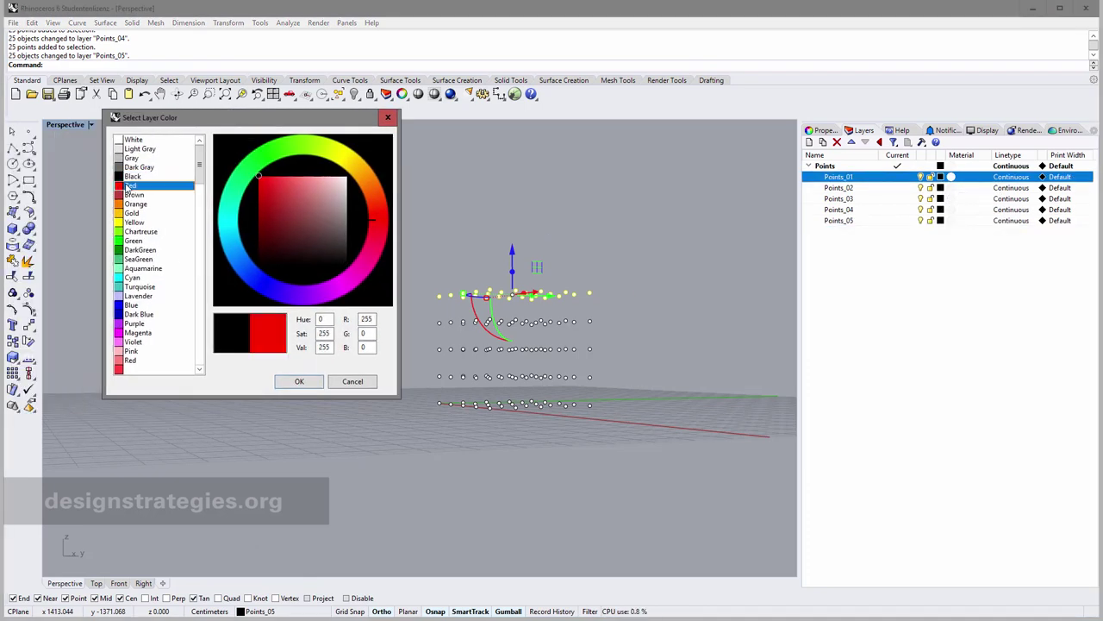
{"action": "left_click", "coordinate": [299, 382]}
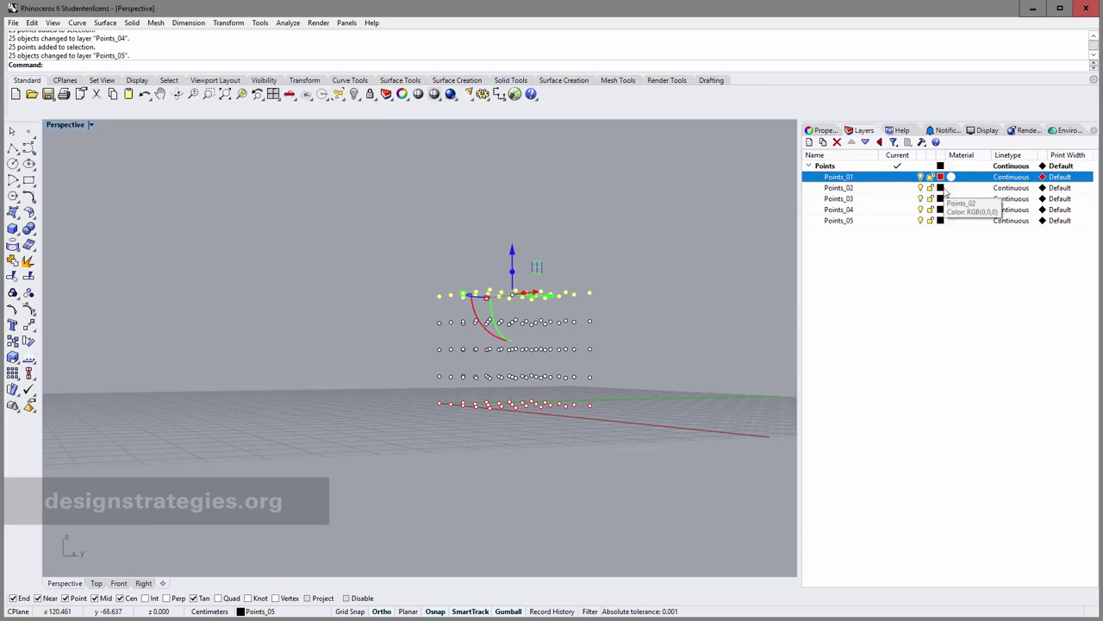
{"action": "left_click", "coordinate": [941, 187]}
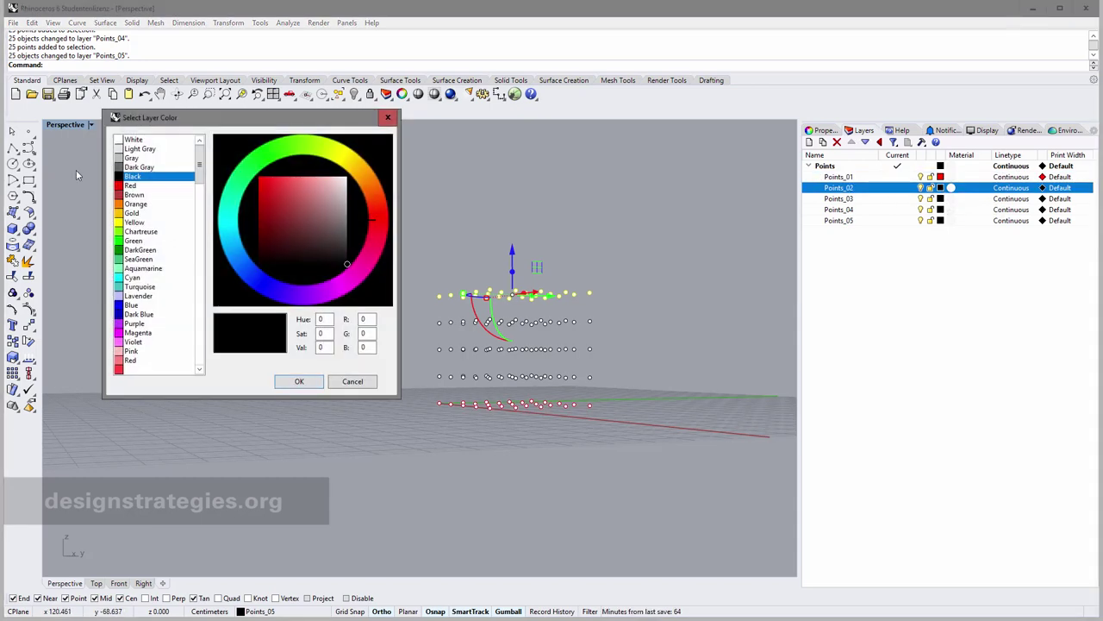
{"action": "left_click", "coordinate": [129, 204]}
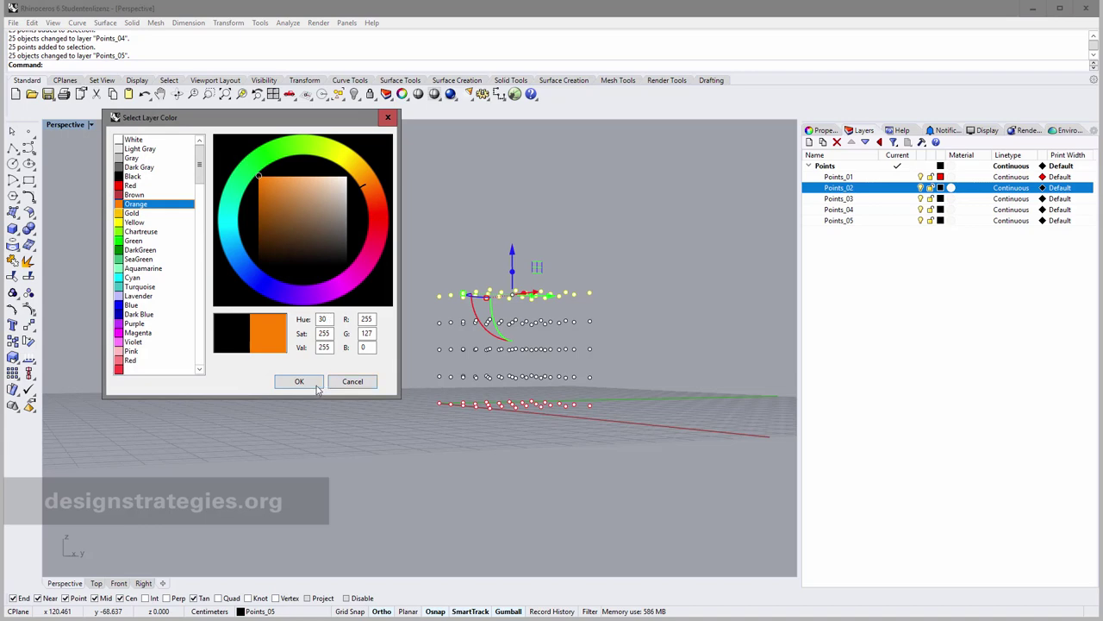
{"action": "left_click", "coordinate": [300, 382]}
Set the layer color of Points_03 to Green and of Points_04 to Cyan.
{"action": "left_click", "coordinate": [941, 199]}
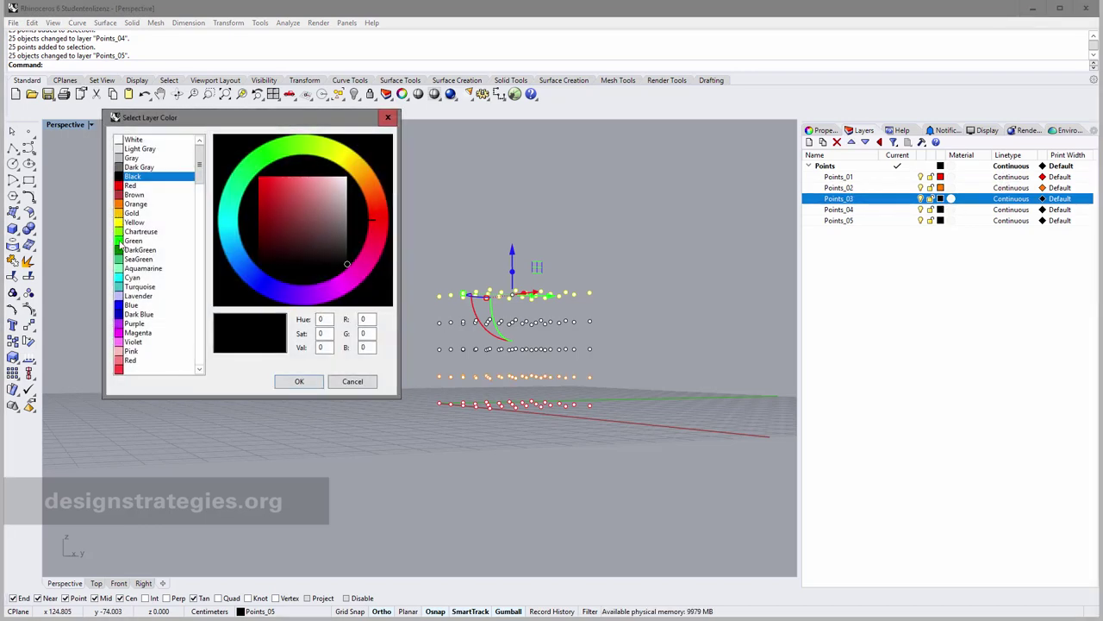
{"action": "left_click", "coordinate": [123, 242]}
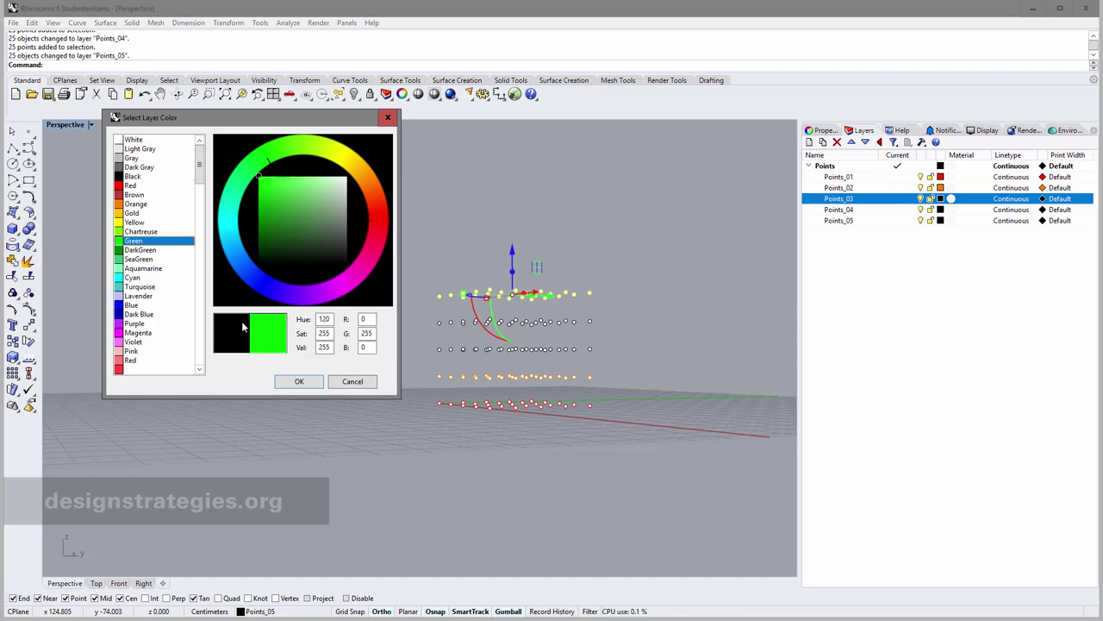
{"action": "left_click", "coordinate": [299, 381]}
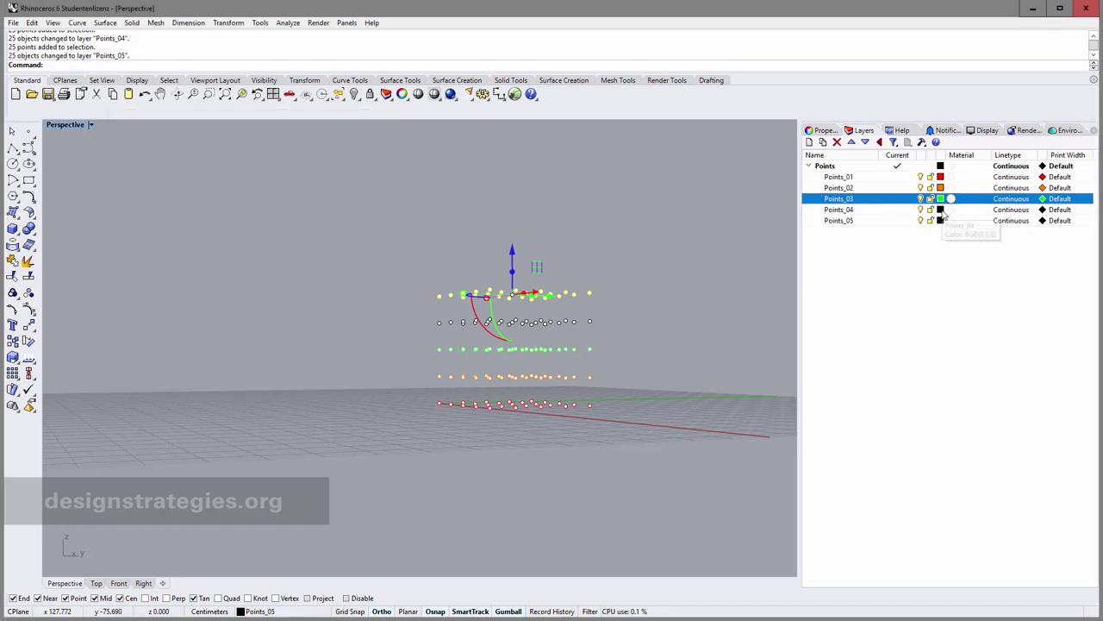
{"action": "left_click", "coordinate": [940, 210]}
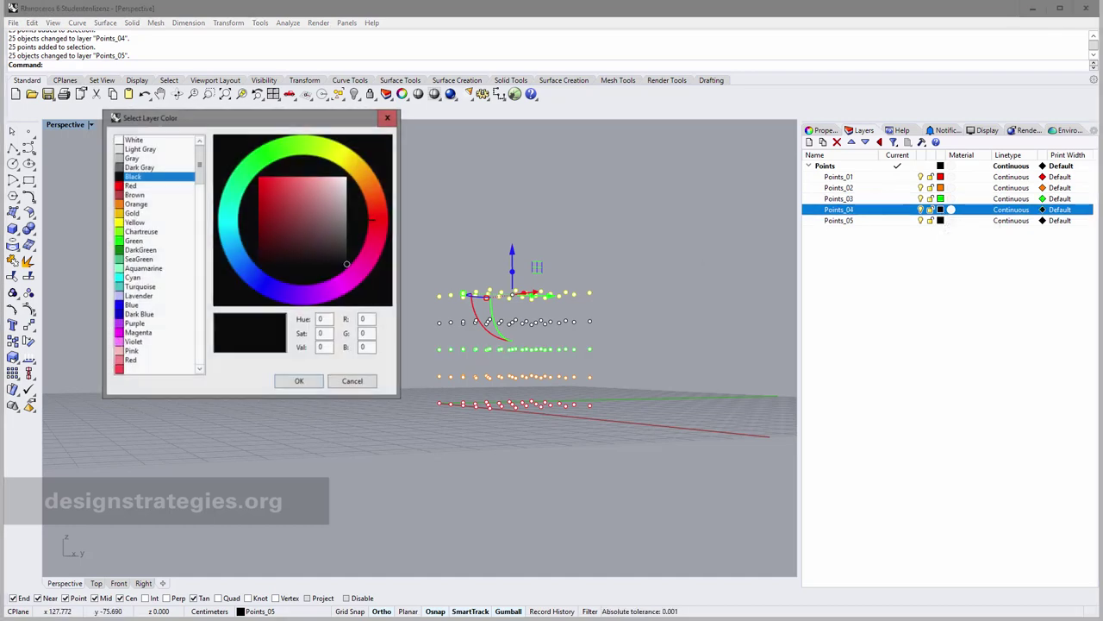
{"action": "left_click", "coordinate": [123, 277]}
{"action": "left_click", "coordinate": [299, 381]}
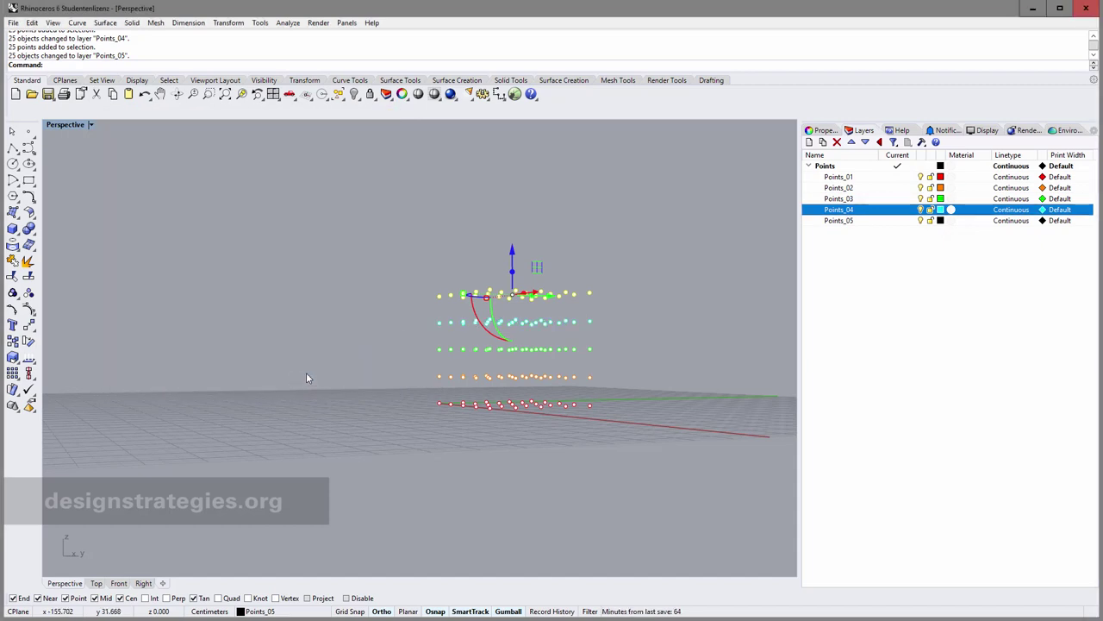
Set the layer color of Points_05 to Purple and deselect the topmost points.
{"action": "left_click", "coordinate": [941, 221]}
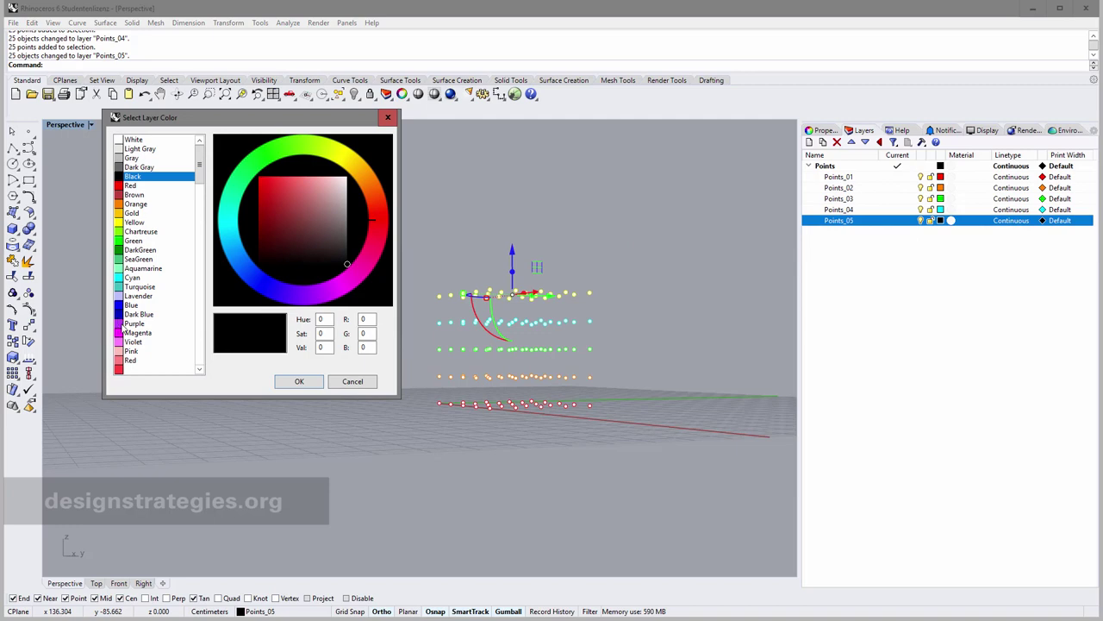
{"action": "left_click", "coordinate": [125, 325]}
{"action": "left_click", "coordinate": [317, 385]}
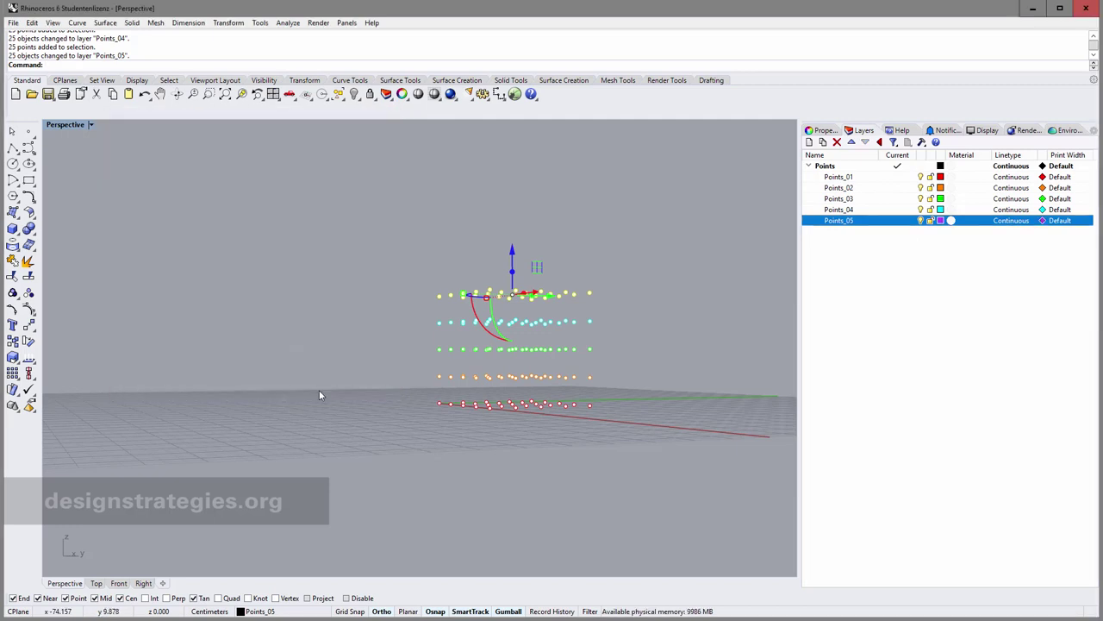
{"action": "left_click", "coordinate": [508, 452]}
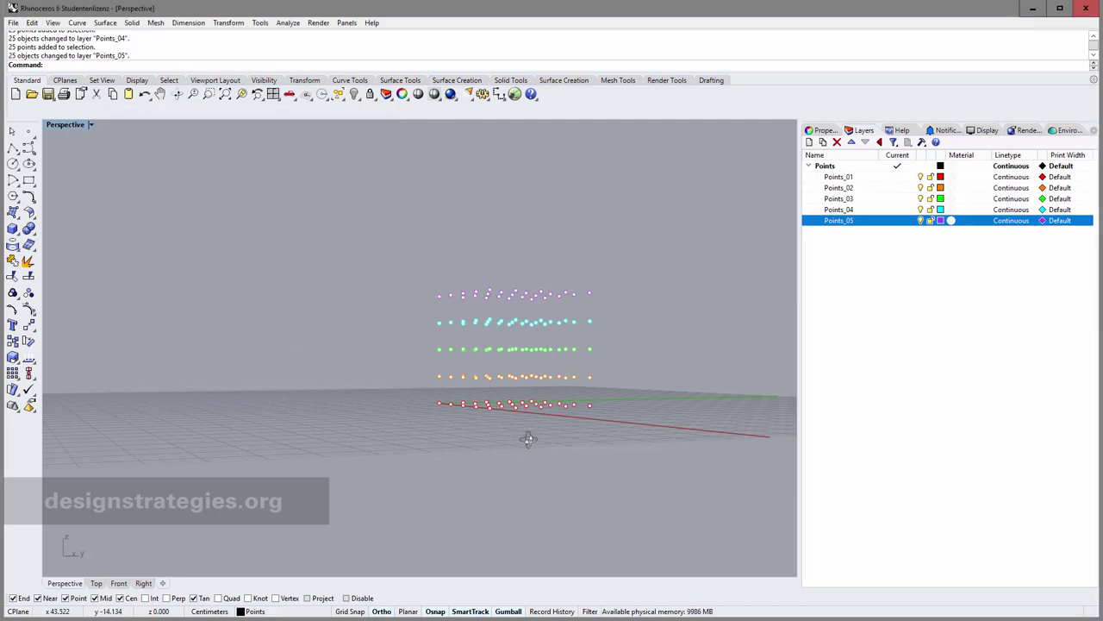
Turn on the grid axes and the world axes icon for the active perspective viewport, leaving the grid lines off.
{"action": "right_click_drag", "start_coordinate": [528, 440], "coordinate": [580, 479]}
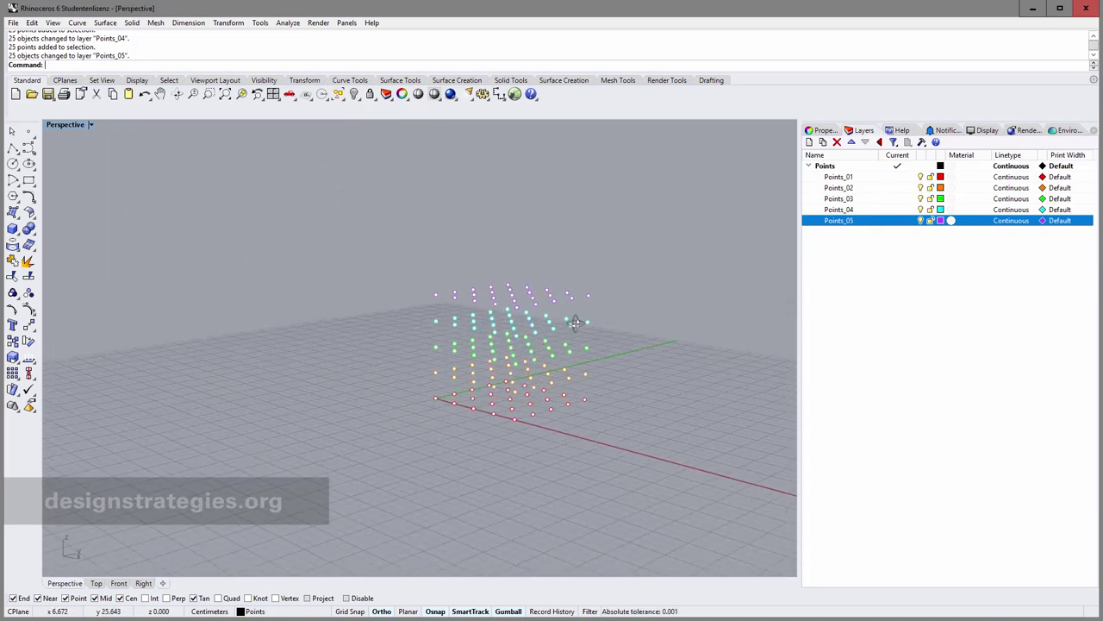
{"action": "scroll", "coordinate": [603, 358], "scroll_direction": "up", "scroll_amount": 3}
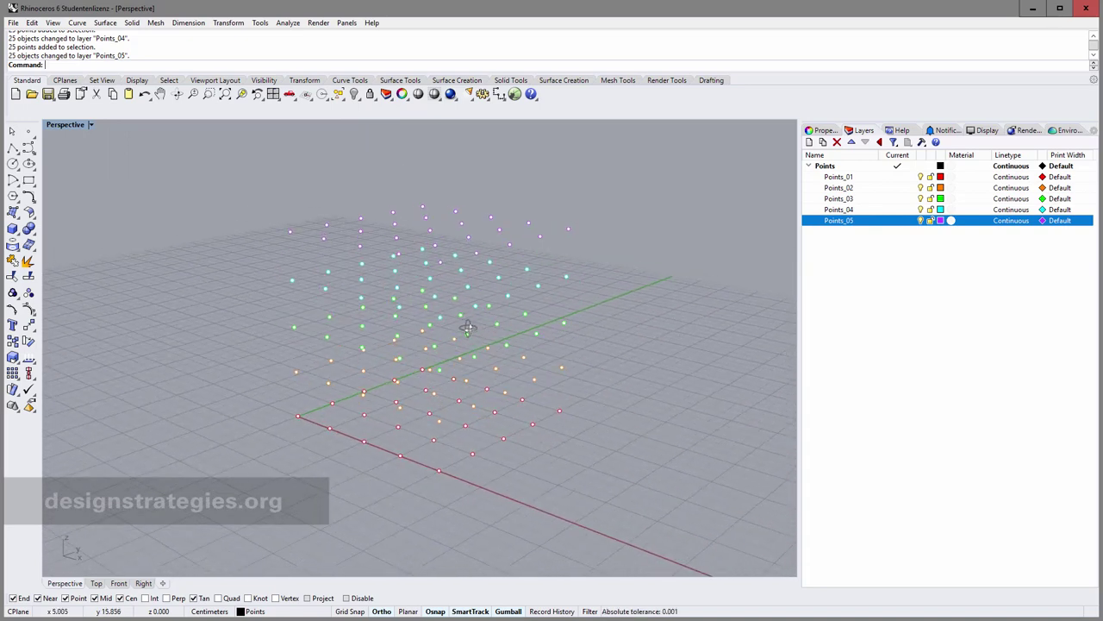
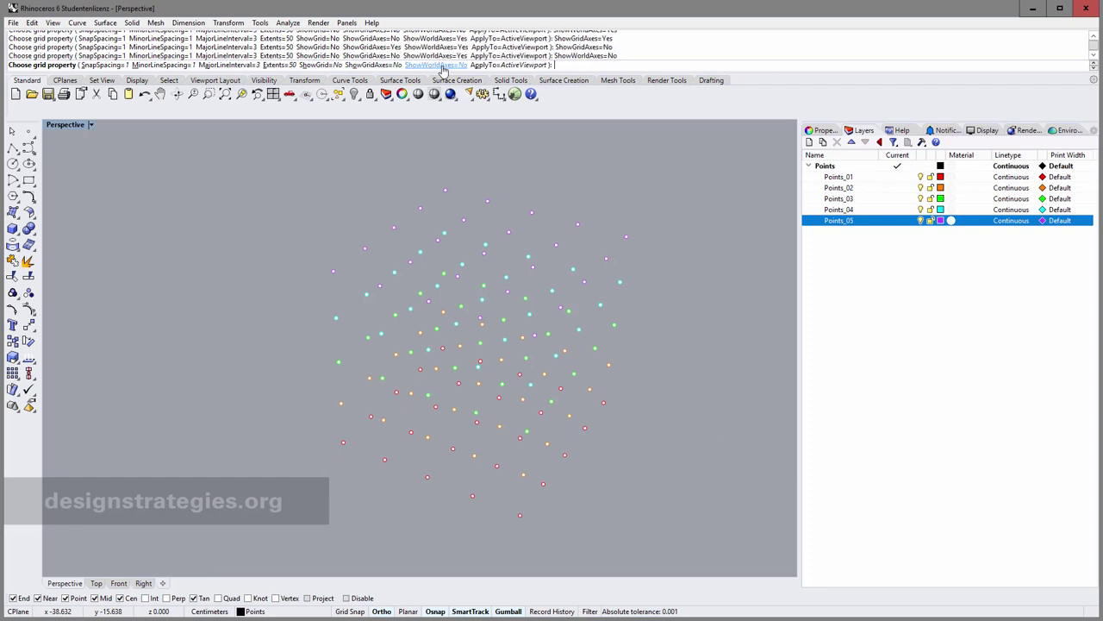
{"action": "mouse_move", "coordinate": [468, 306]}
{"action": "right_mouse_down"}
{"action": "mouse_move", "coordinate": [487, 323]}
{"action": "mouse_move", "coordinate": [546, 310]}
{"action": "mouse_move", "coordinate": [468, 307]}
{"action": "right_mouse_up"}
{"action": "left_click", "coordinate": [382, 66]}
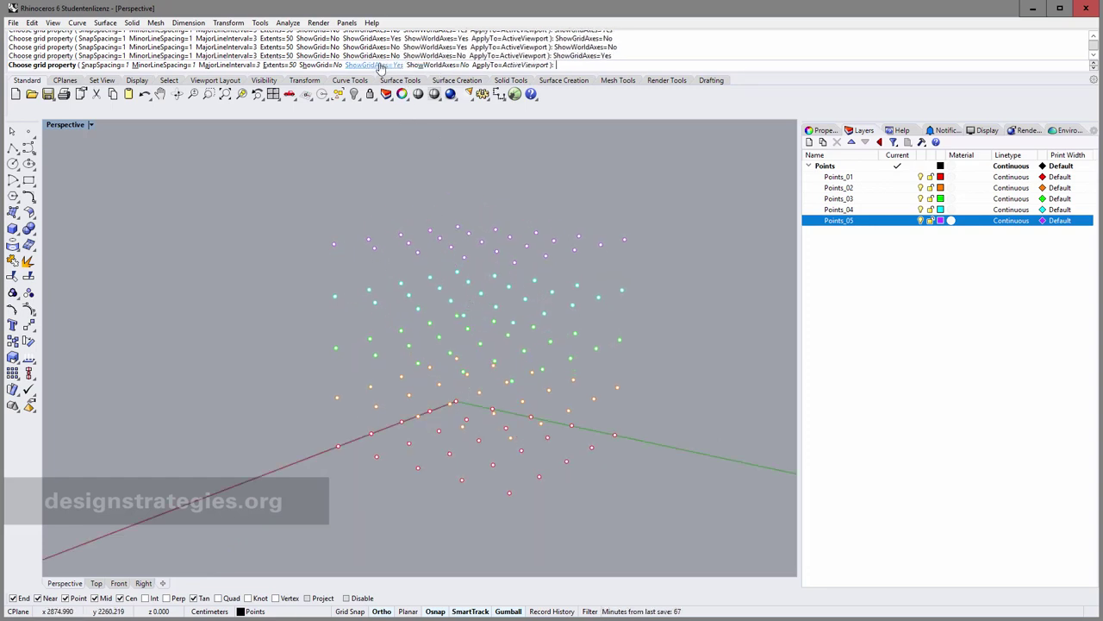
{"action": "left_click", "coordinate": [435, 65]}
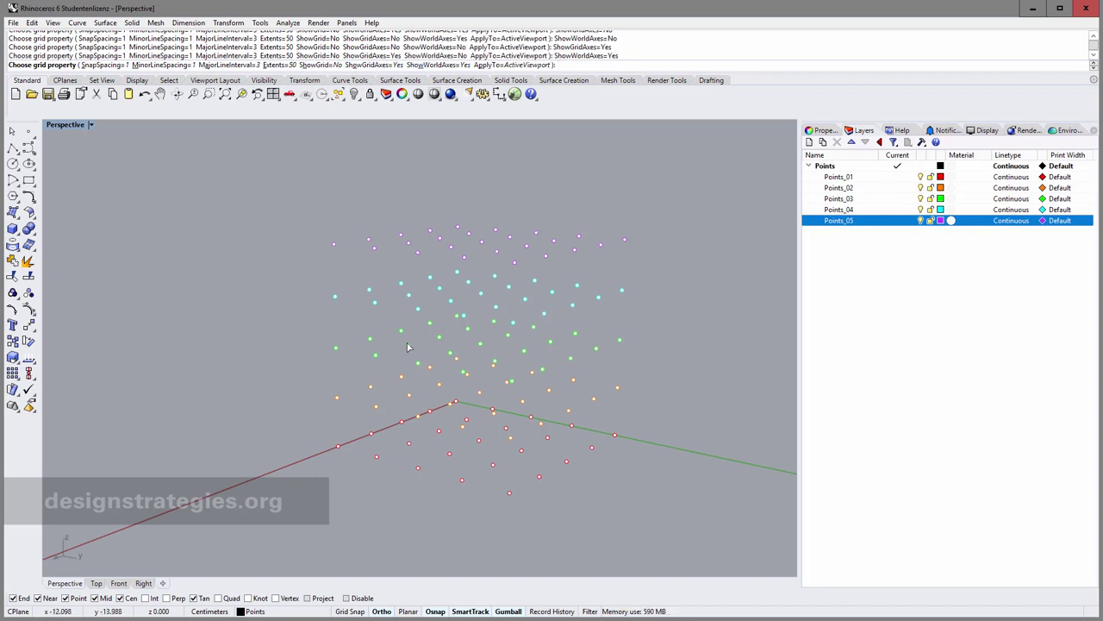
{"action": "right_click_drag", "start_coordinate": [531, 368], "coordinate": [551, 415]}
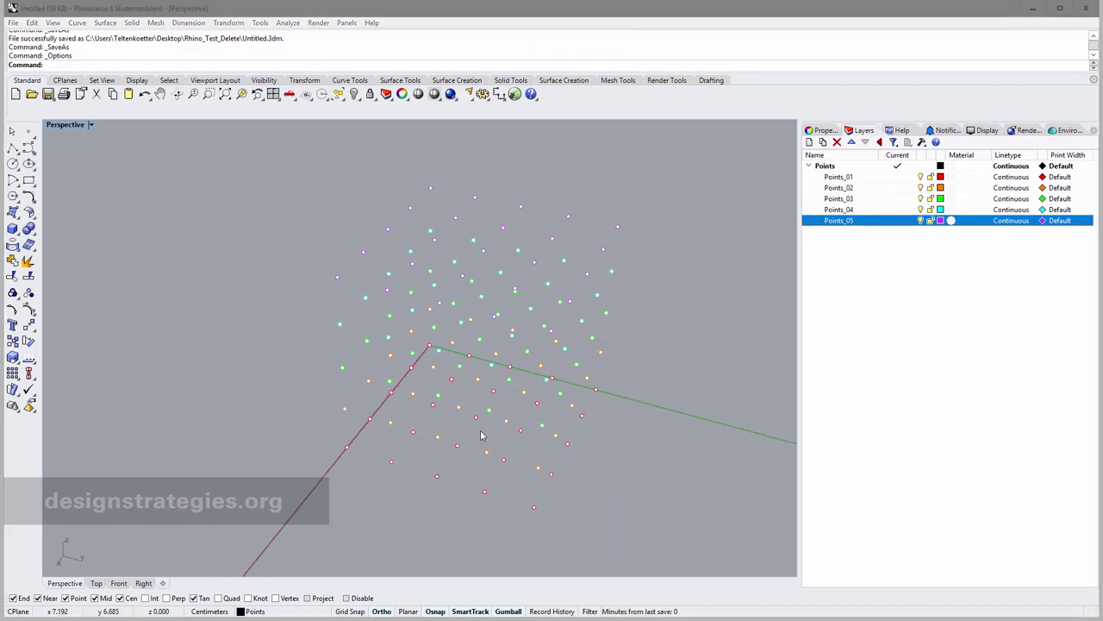
Save the model under the new name DE1_Ue1_01 in the Rhino_Test_Delete folder as a Rhino 6 3D model.
{"action": "mouse_move", "coordinate": [482, 435]}
{"action": "right_mouse_down"}
{"action": "mouse_move", "coordinate": [495, 419]}
{"action": "mouse_move", "coordinate": [480, 418]}
{"action": "right_mouse_up"}
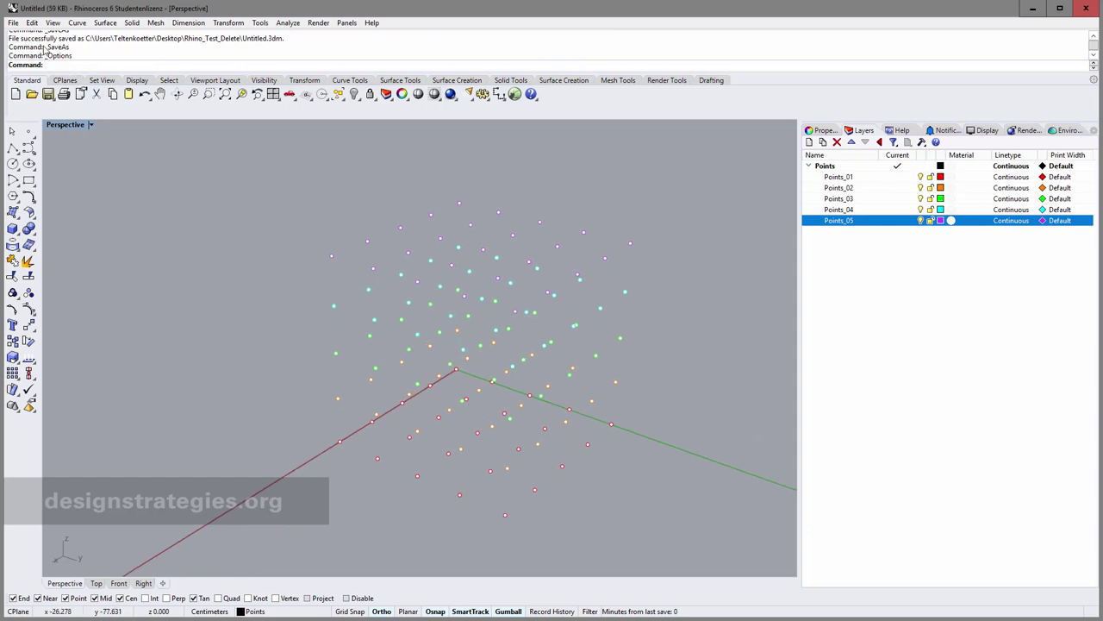
{"action": "left_click", "coordinate": [15, 23]}
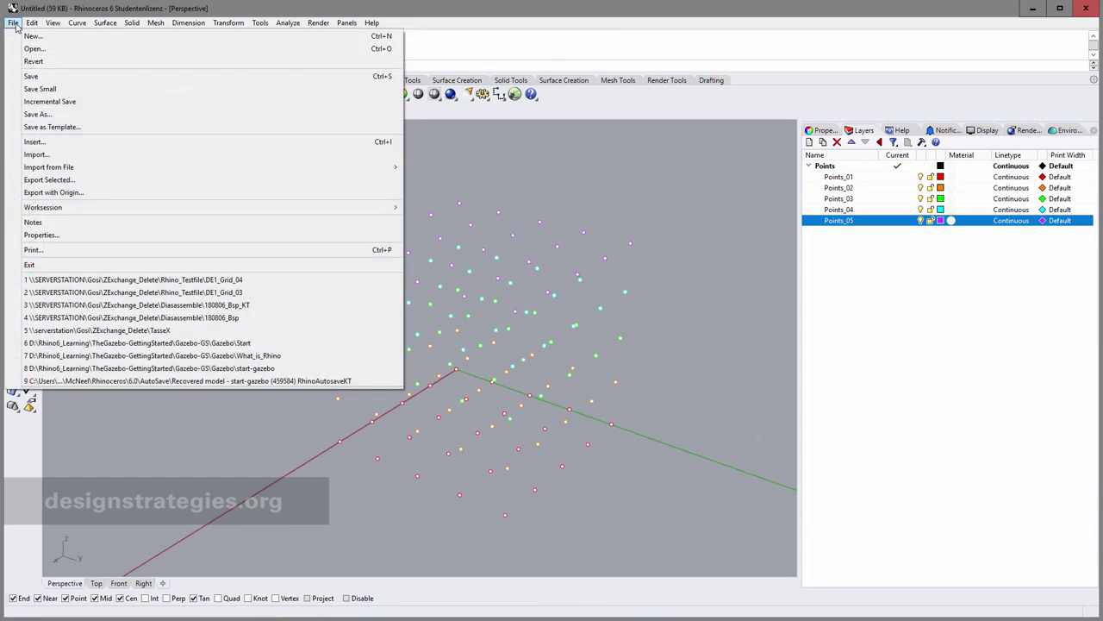
{"action": "left_click", "coordinate": [37, 114]}
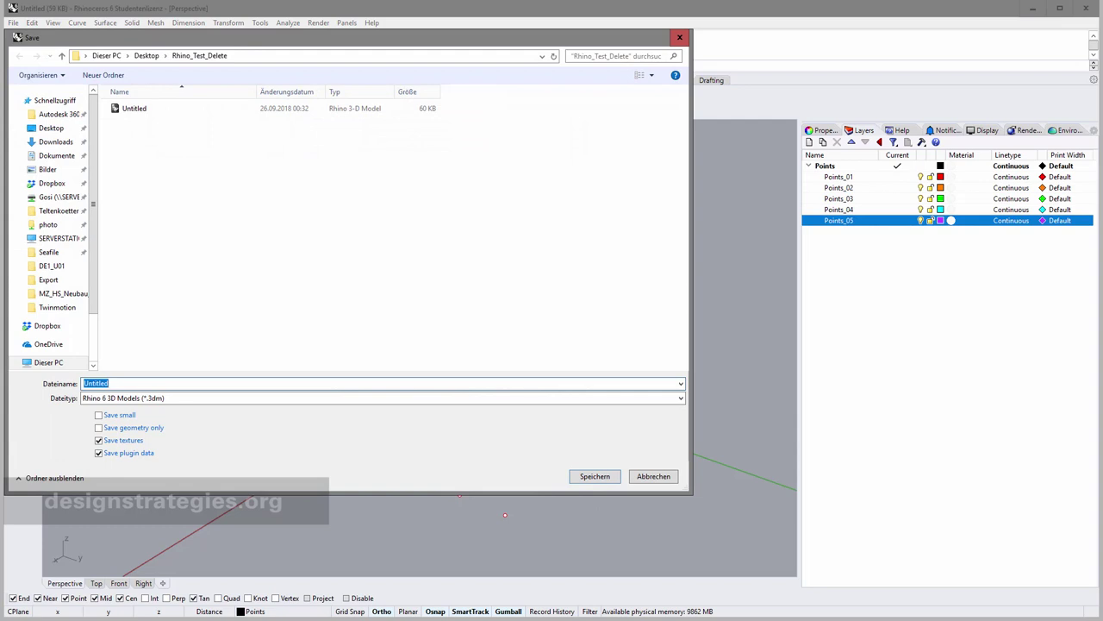
{"action": "type", "text": "DE1_Ue"}
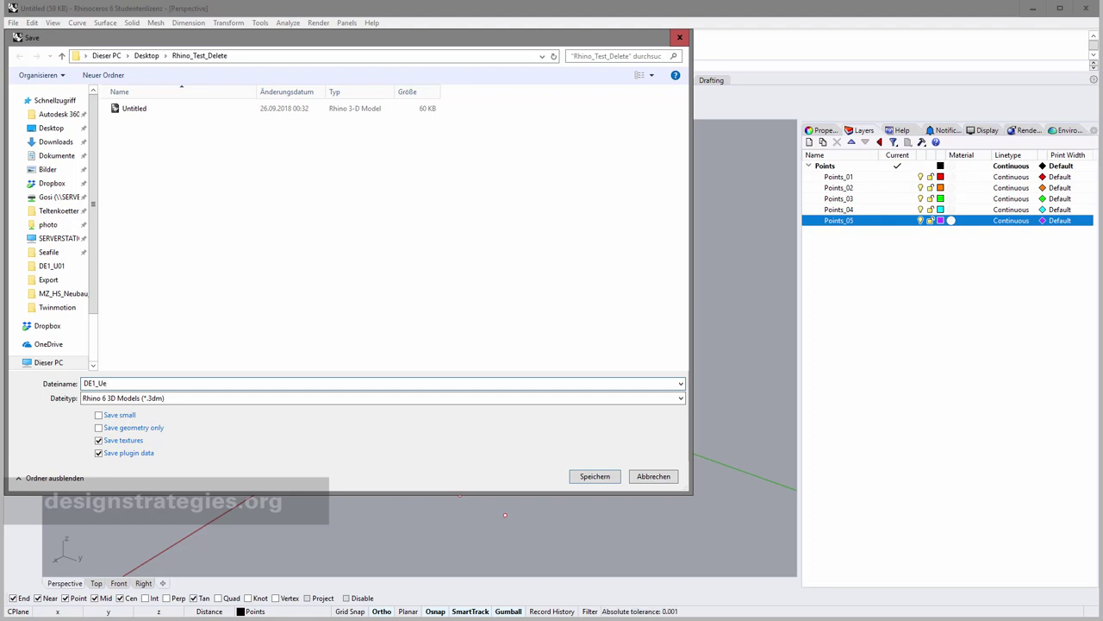
{"action": "type", "text": "1_01"}
{"action": "key", "text": "Return"}
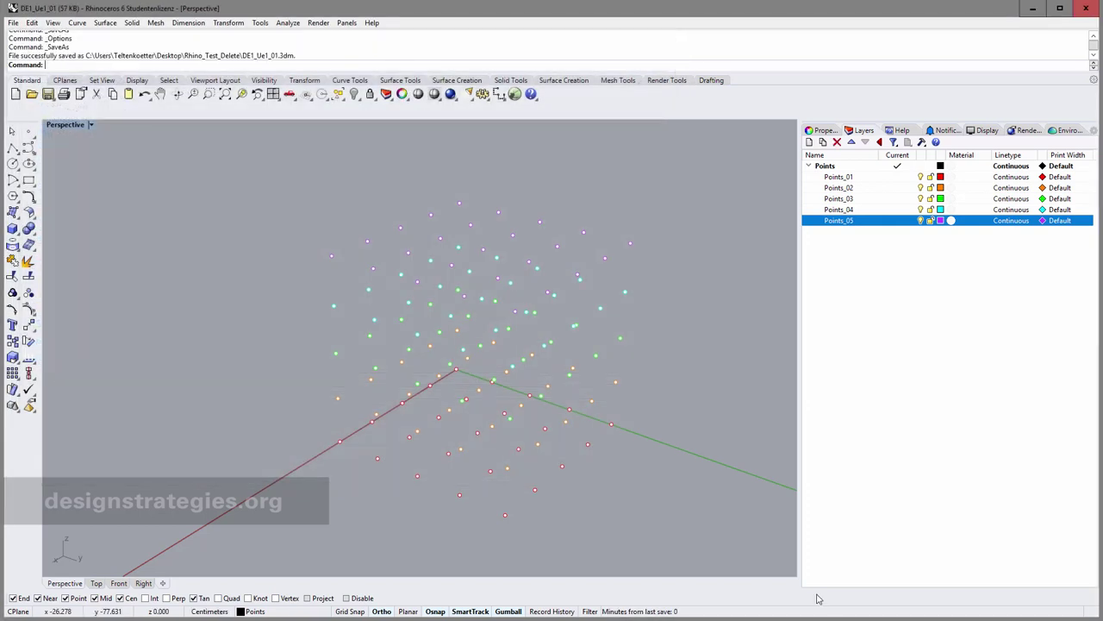
Set the autosave interval to 5 minutes in the Rhino options and apply the change.
{"action": "left_click", "coordinate": [481, 95]}
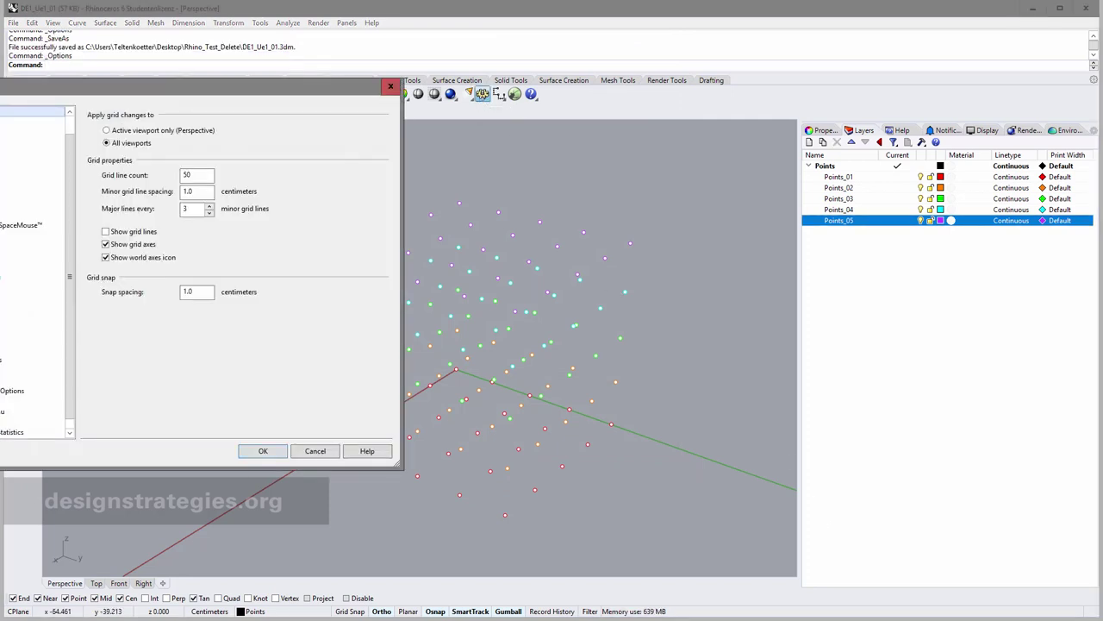
{"action": "left_click", "coordinate": [35, 298]}
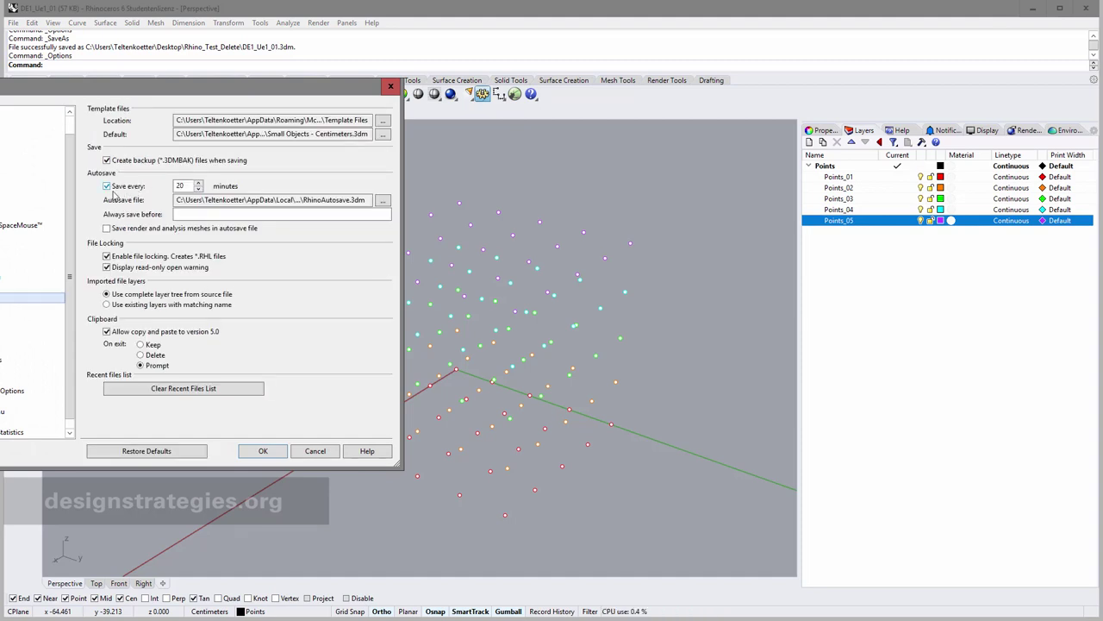
{"action": "left_click", "coordinate": [188, 188]}
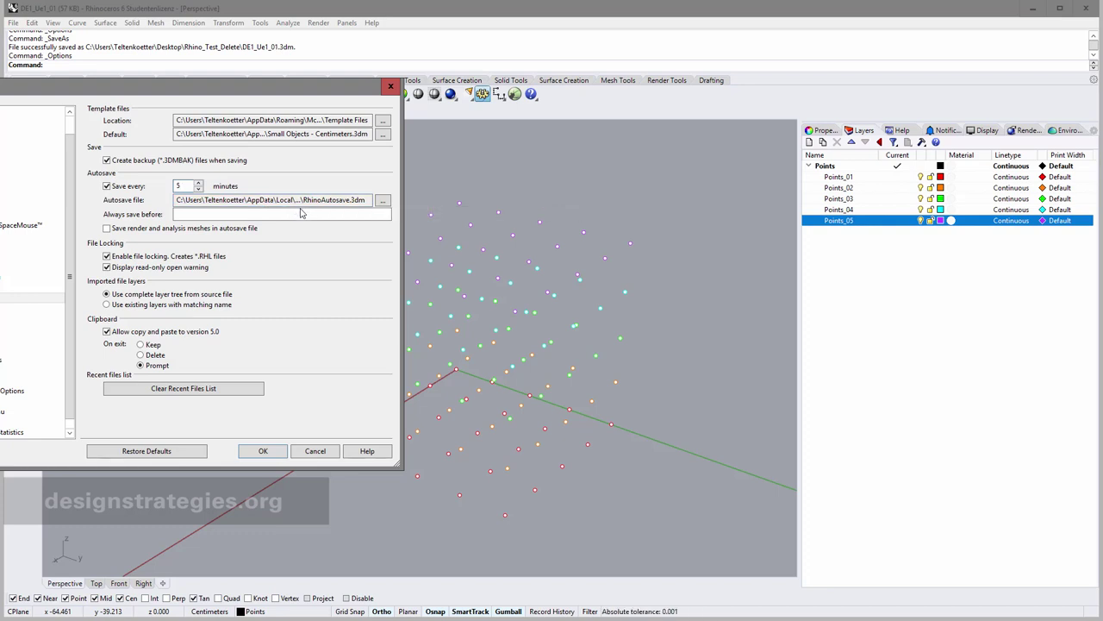
{"action": "left_click", "coordinate": [264, 450]}
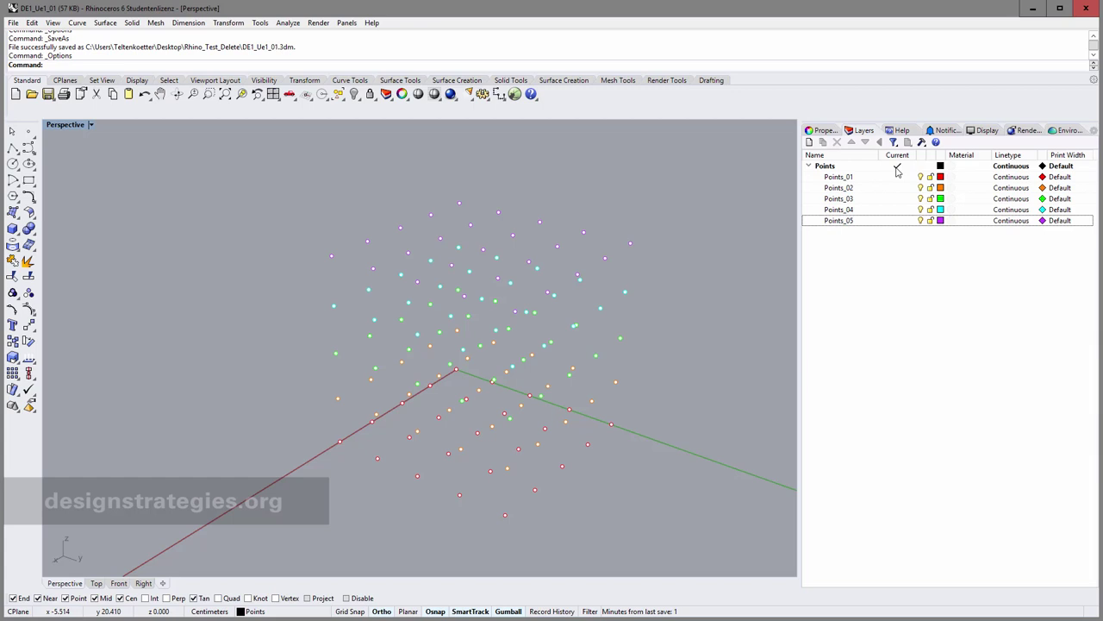
Create a new top-level layer named Lines_01 and make it the current layer.
{"action": "left_click", "coordinate": [809, 142]}
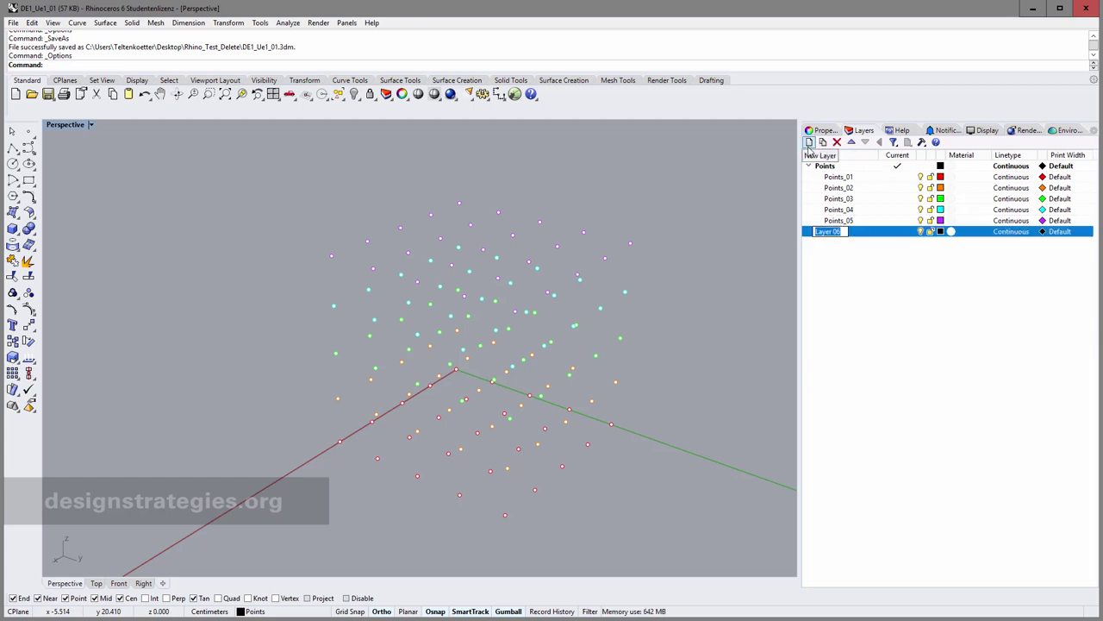
{"action": "type", "text": "Lines"}
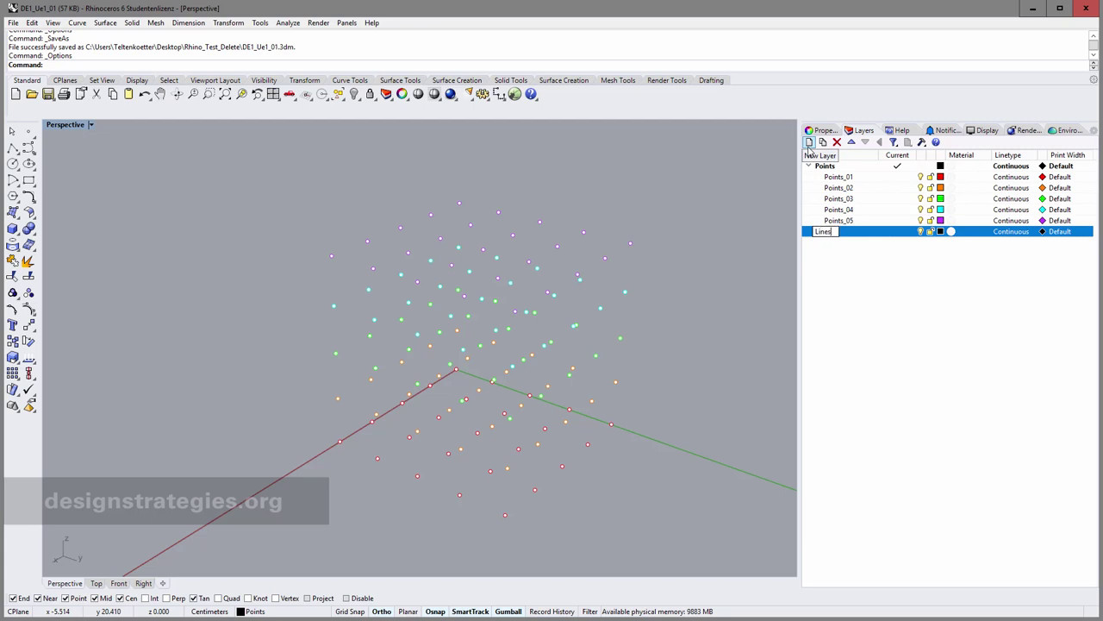
{"action": "type", "text": "_01"}
{"action": "key", "text": "Return"}
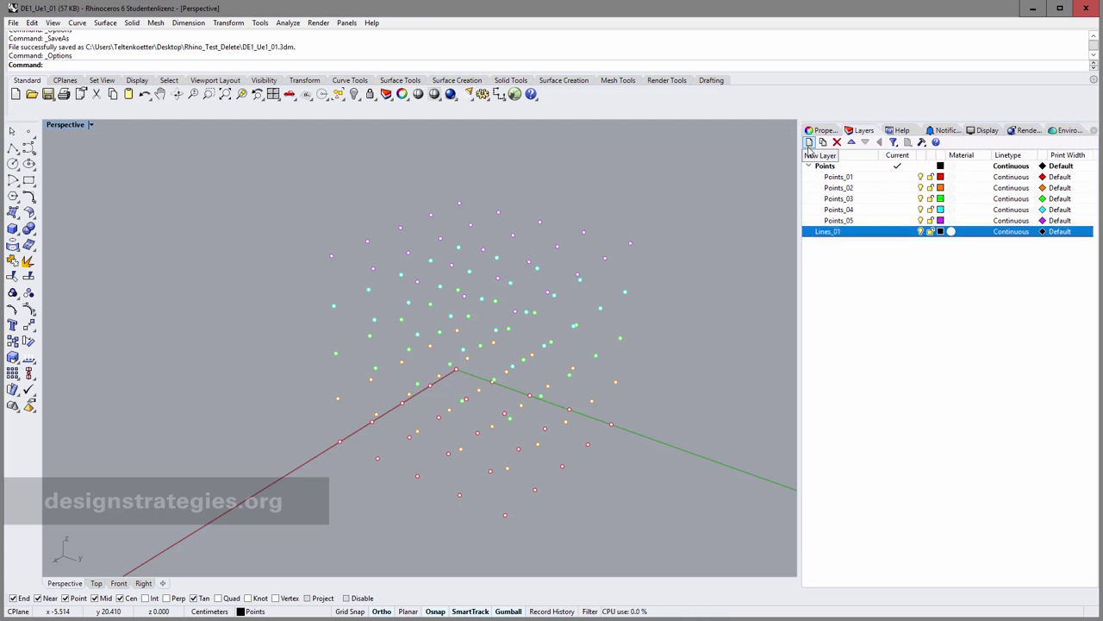
{"action": "left_click", "coordinate": [907, 233]}
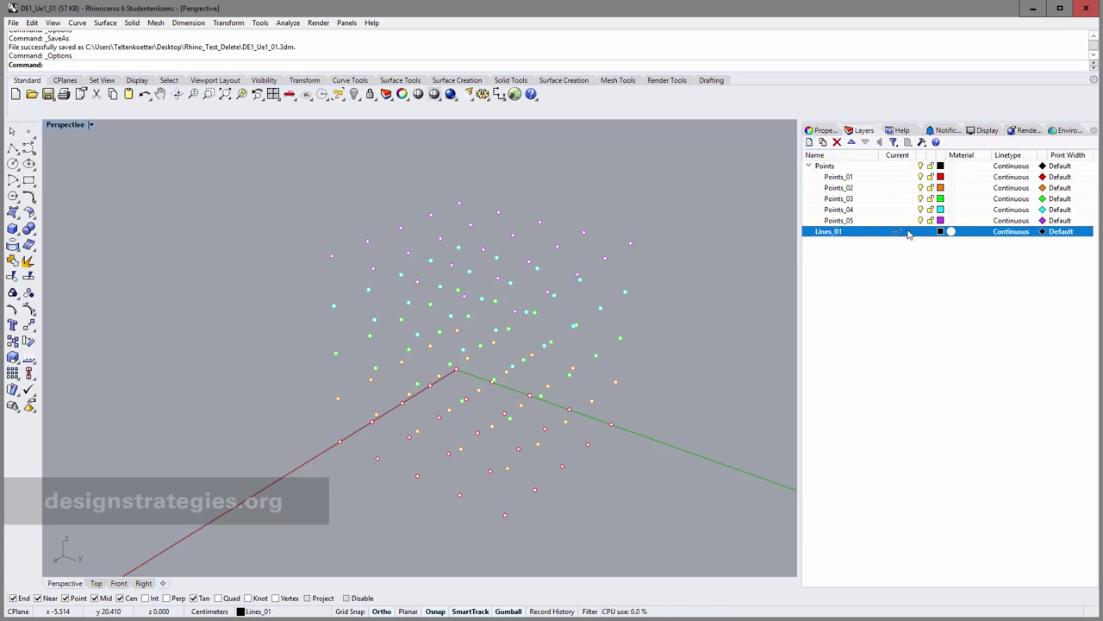
Extrude the outer purple corner point with the gumball along the X axis to the third point of its row, creating a line.
{"action": "right_click_drag", "start_coordinate": [487, 340], "coordinate": [376, 271]}
{"action": "scroll", "coordinate": [343, 242], "scroll_direction": "up", "scroll_amount": 3}
{"action": "scroll", "coordinate": [343, 242], "scroll_direction": "up", "scroll_amount": 1}
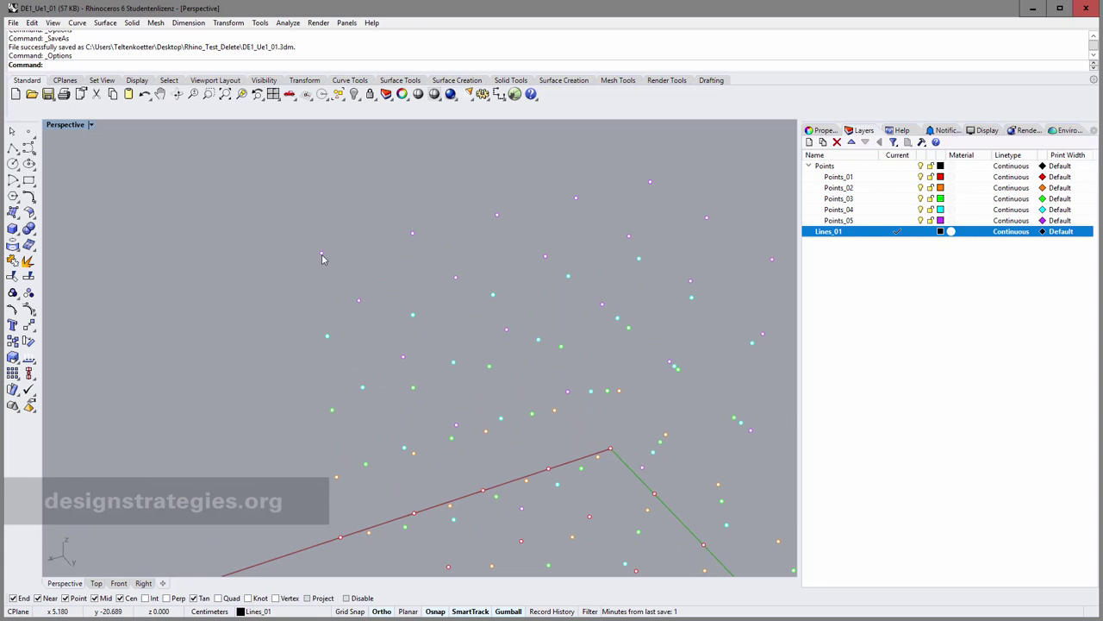
{"action": "left_click", "coordinate": [321, 254]}
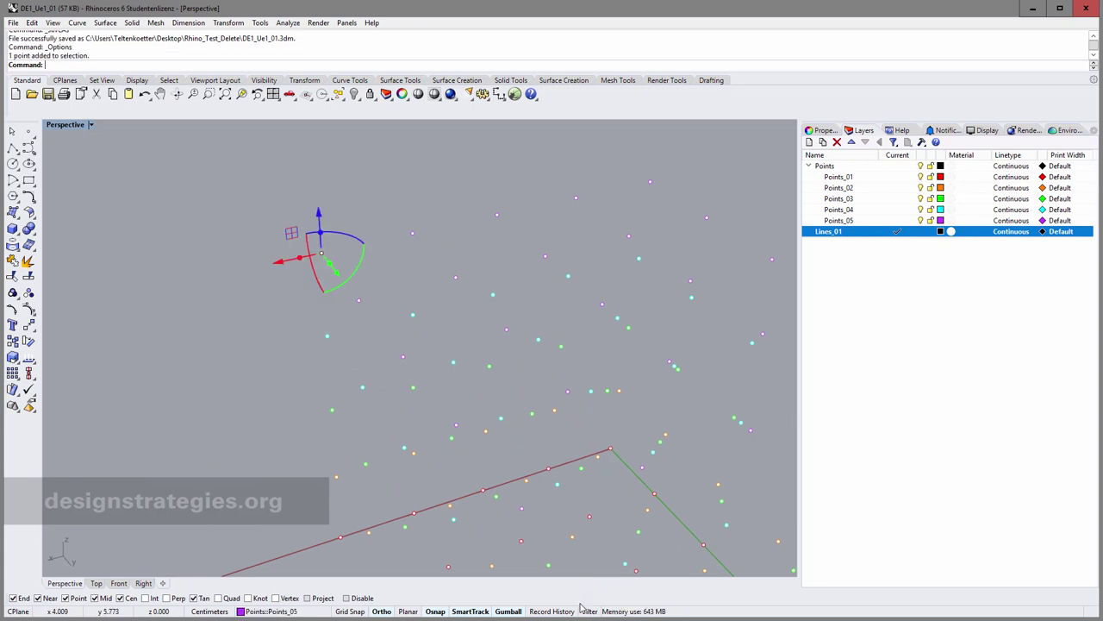
{"action": "left_click", "coordinate": [508, 611]}
{"action": "left_click", "coordinate": [508, 611]}
{"action": "scroll", "coordinate": [327, 250], "scroll_direction": "up", "scroll_amount": 5}
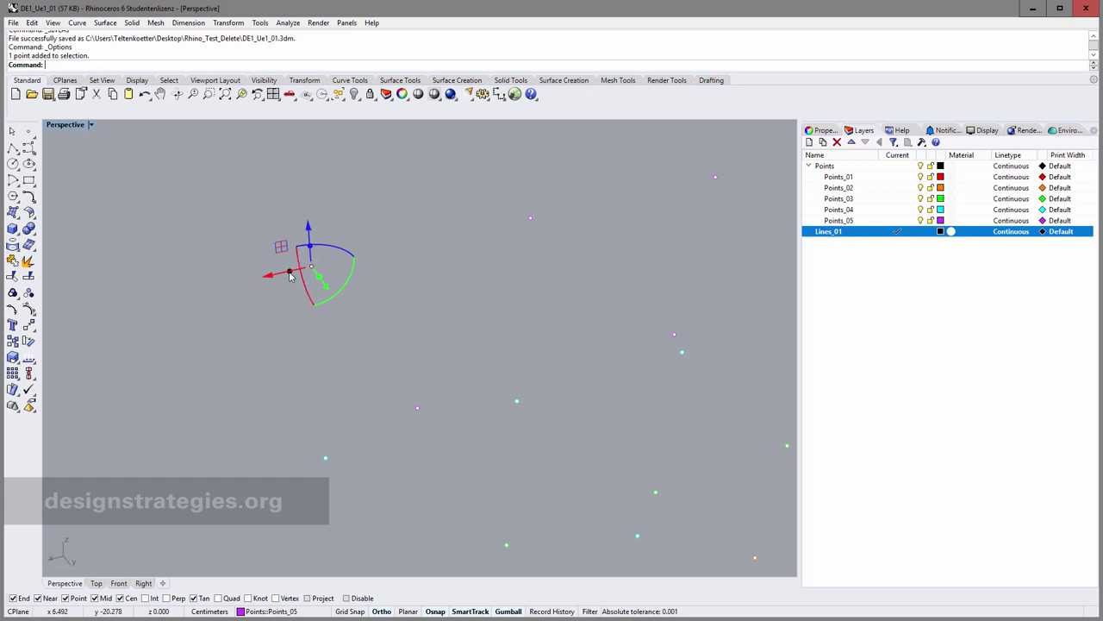
{"action": "left_click_drag", "start_coordinate": [289, 274], "coordinate": [714, 179]}
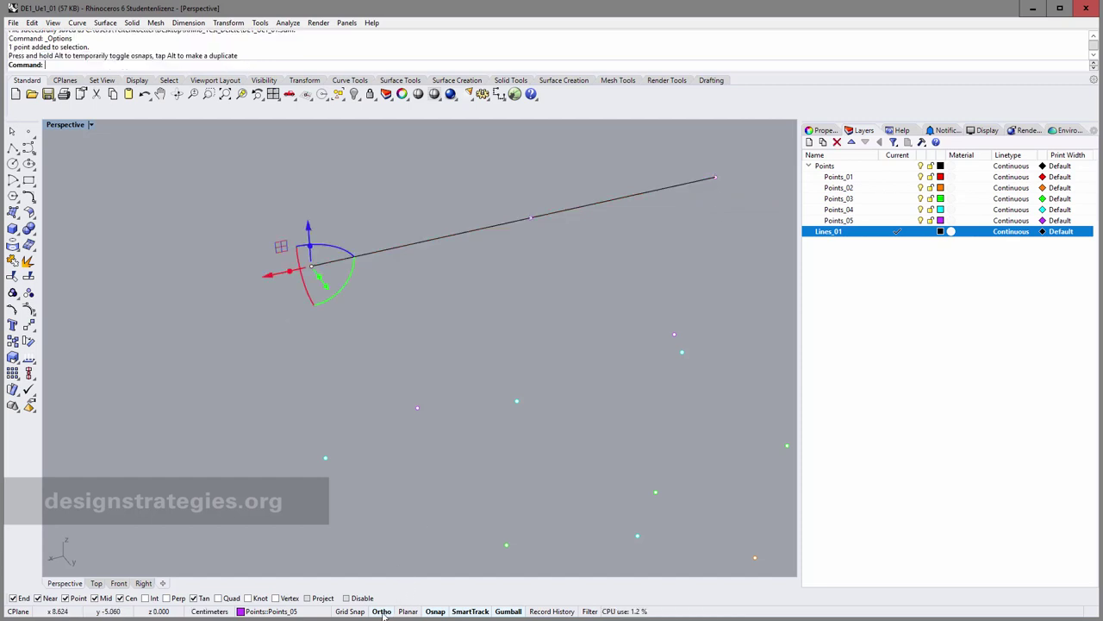
Extrude the middle point of the neighbouring topmost row along the X axis to the last point of that row.
{"action": "scroll", "coordinate": [299, 291], "scroll_direction": "down", "scroll_amount": 3}
{"action": "scroll", "coordinate": [316, 294], "scroll_direction": "down", "scroll_amount": 2}
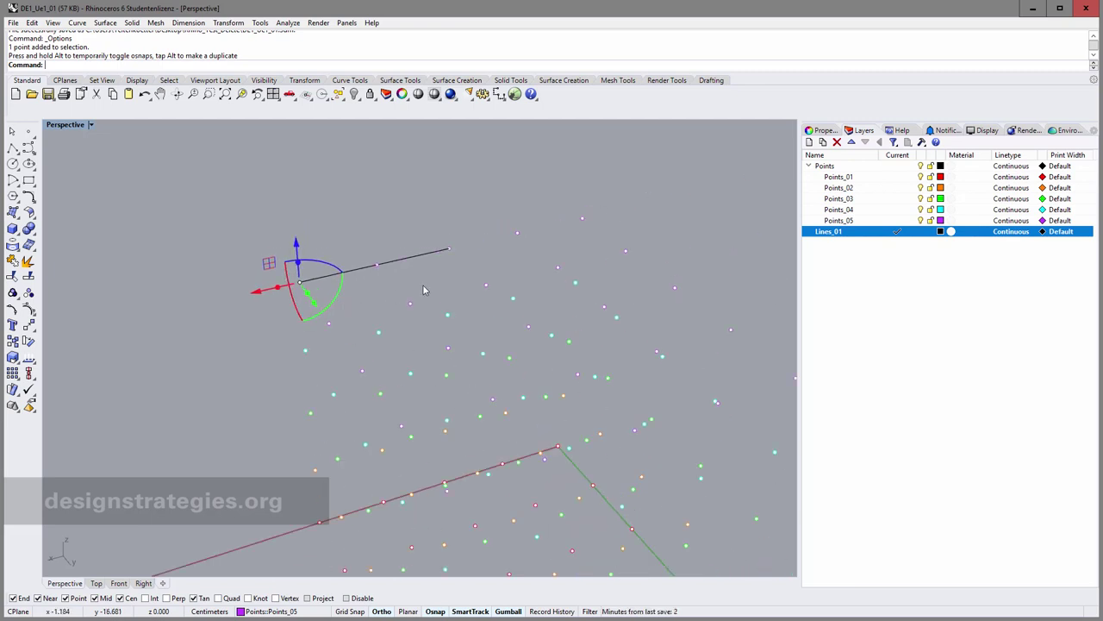
{"action": "mouse_move", "coordinate": [434, 284]}
{"action": "right_mouse_down"}
{"action": "mouse_move", "coordinate": [423, 278]}
{"action": "mouse_move", "coordinate": [433, 298]}
{"action": "mouse_move", "coordinate": [438, 281]}
{"action": "mouse_move", "coordinate": [427, 276]}
{"action": "right_mouse_up"}
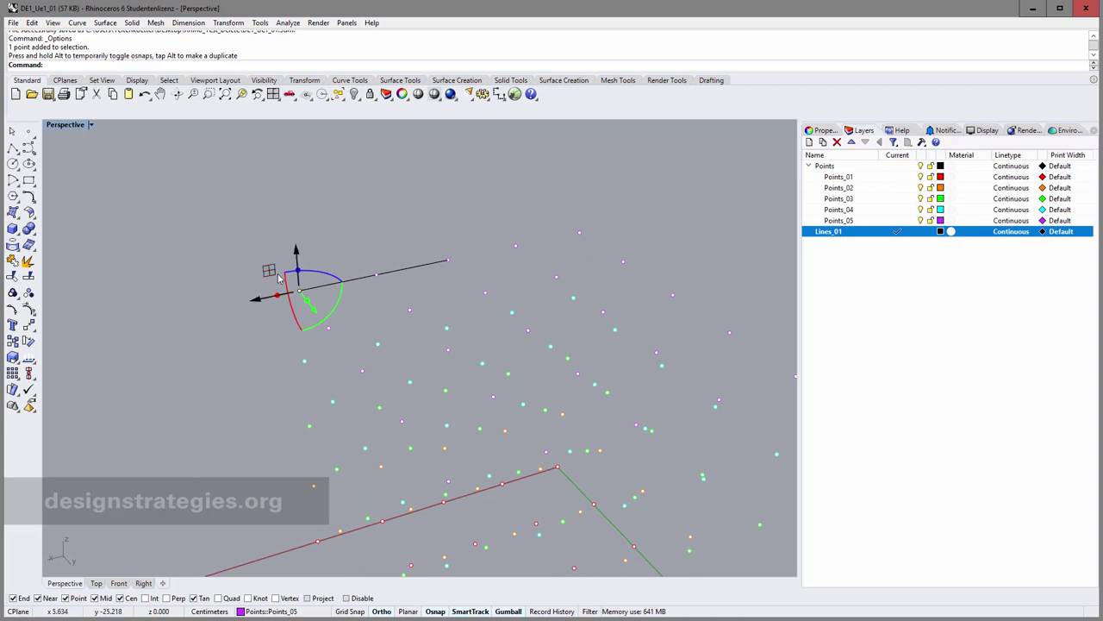
{"action": "left_click", "coordinate": [485, 296]}
{"action": "scroll", "coordinate": [495, 295], "scroll_direction": "up", "scroll_amount": 3}
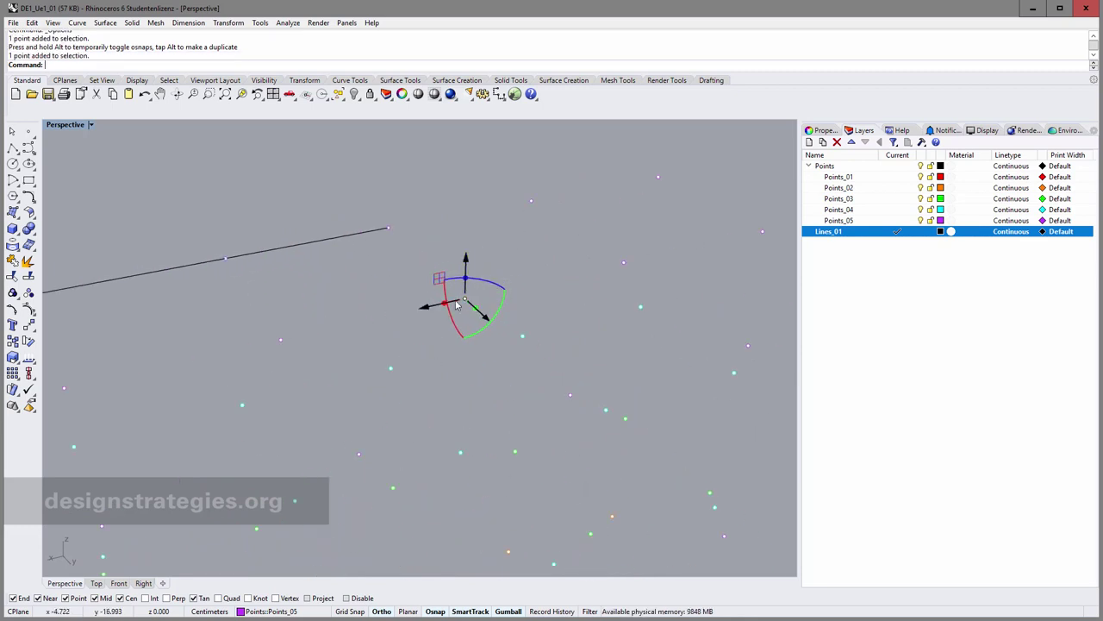
{"action": "left_click_drag", "start_coordinate": [445, 307], "coordinate": [762, 230]}
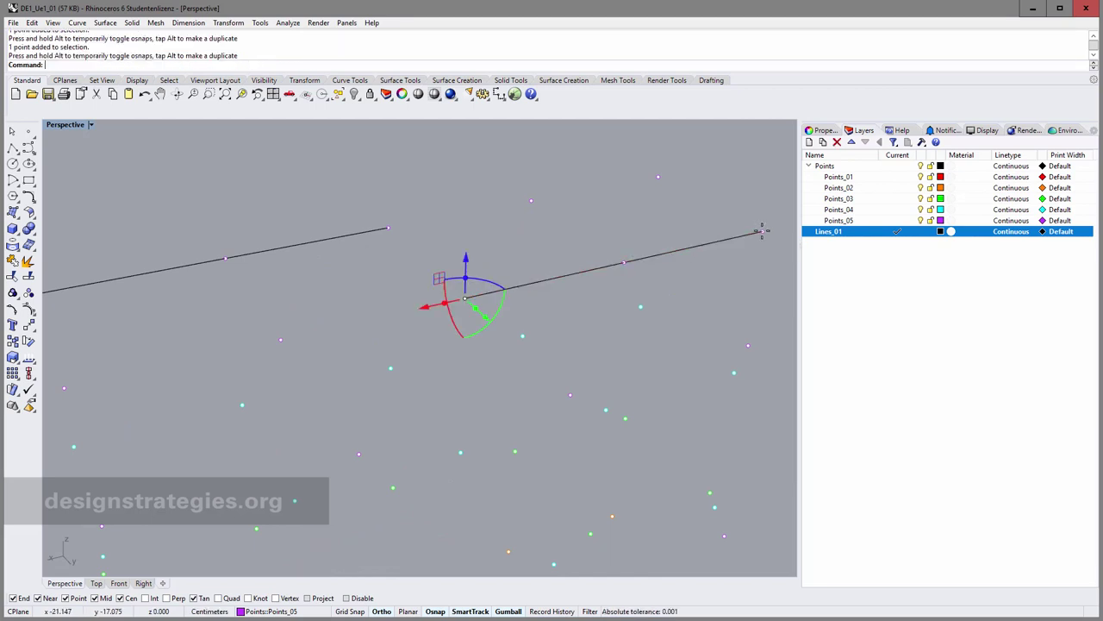
Connect the two lines by extruding the first line's end point along the Y axis to the second line's start point.
{"action": "left_click", "coordinate": [387, 230]}
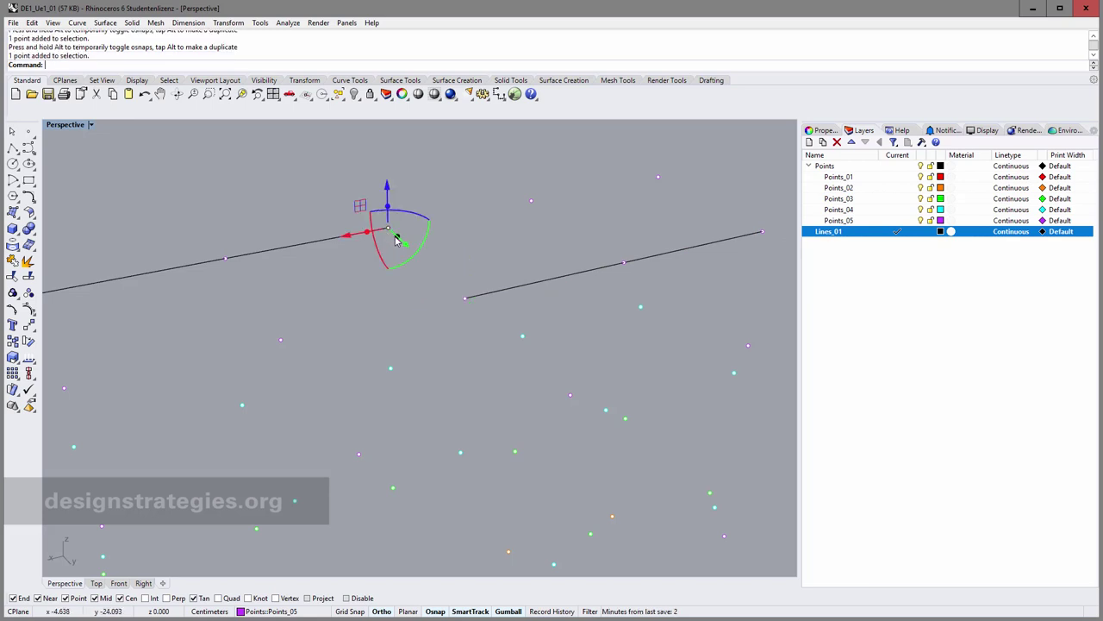
{"action": "left_click_drag", "start_coordinate": [396, 240], "coordinate": [467, 294]}
{"action": "key", "text": "Escape"}
Select both X-direction lines and the connecting segment, join them into one curve, and clear the selection.
{"action": "scroll", "coordinate": [353, 313], "scroll_direction": "down", "scroll_amount": 2}
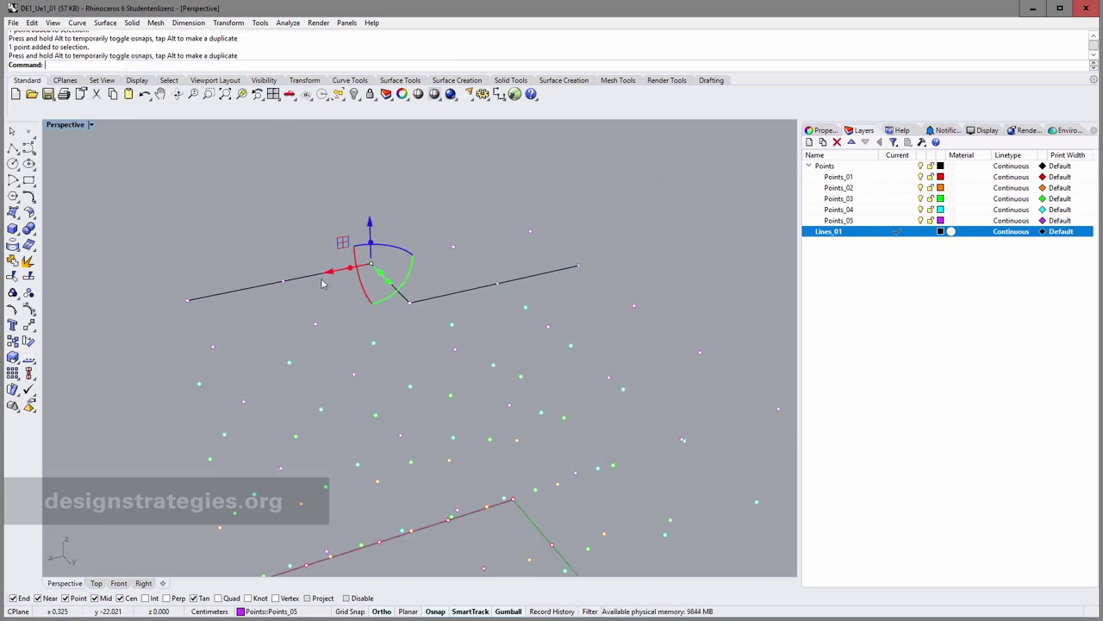
{"action": "left_click", "coordinate": [318, 275], "text": "shift"}
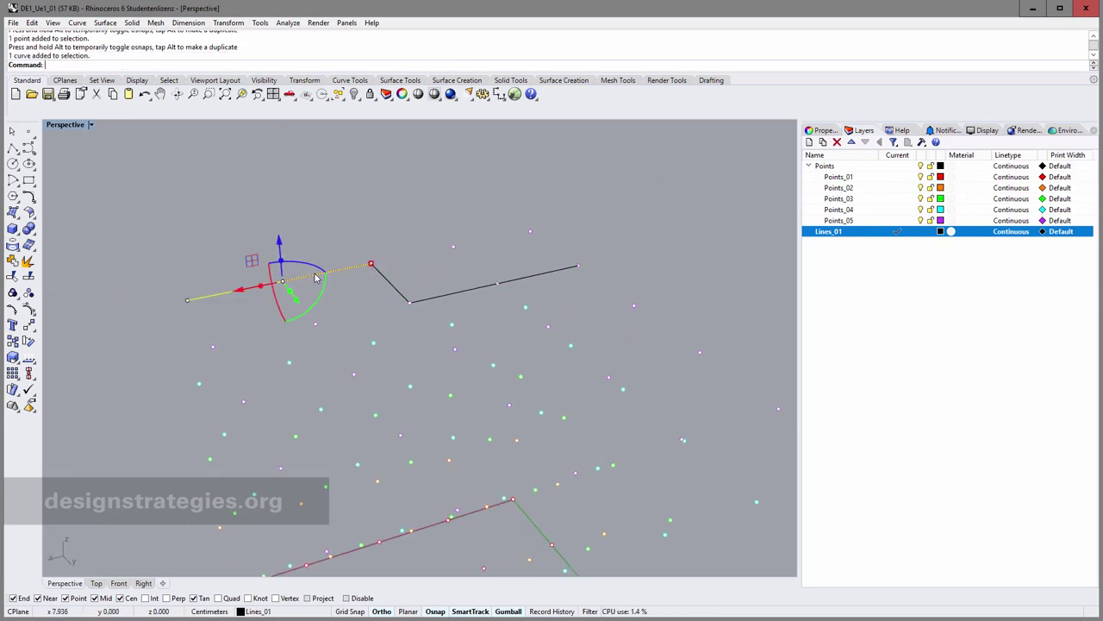
{"action": "left_click", "coordinate": [393, 292], "text": "shift"}
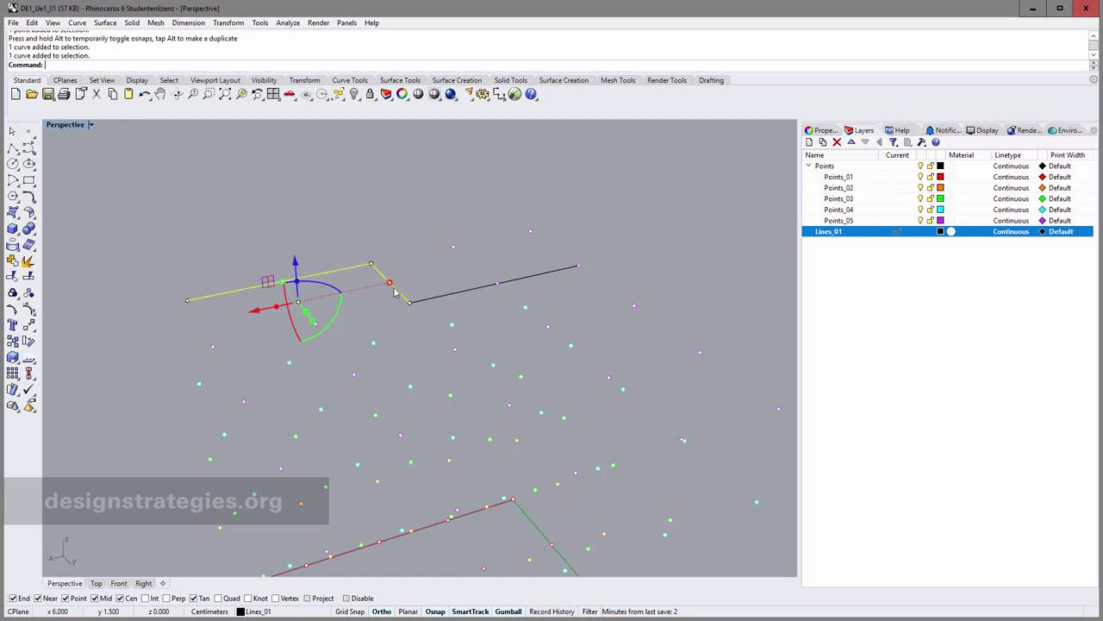
{"action": "left_click", "coordinate": [440, 298], "text": "shift"}
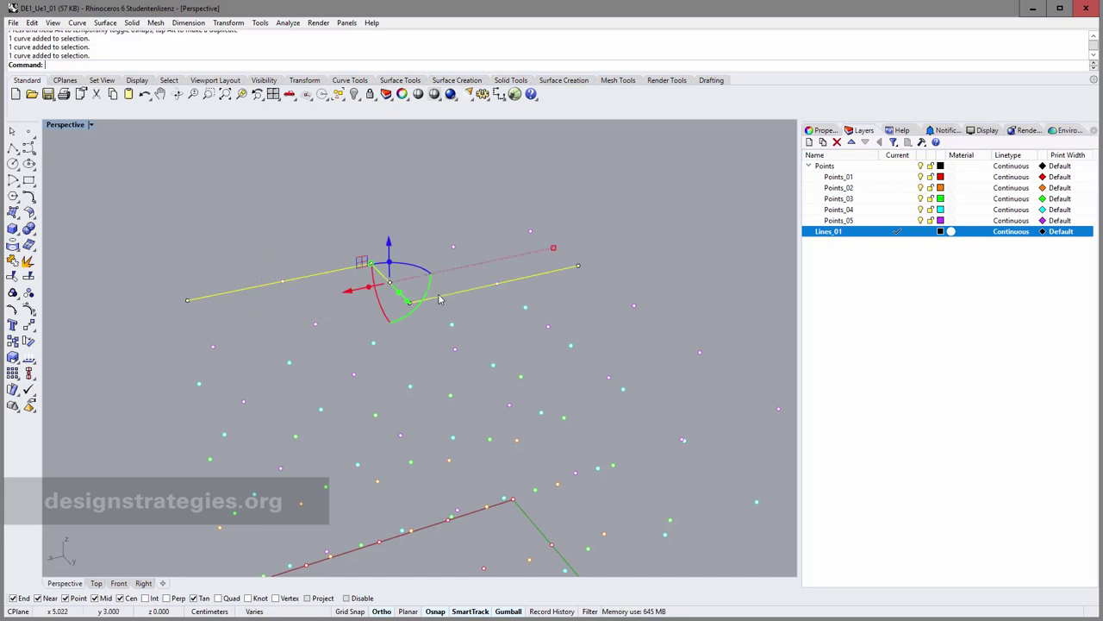
{"action": "left_click", "coordinate": [13, 262]}
{"action": "key", "text": "Escape"}
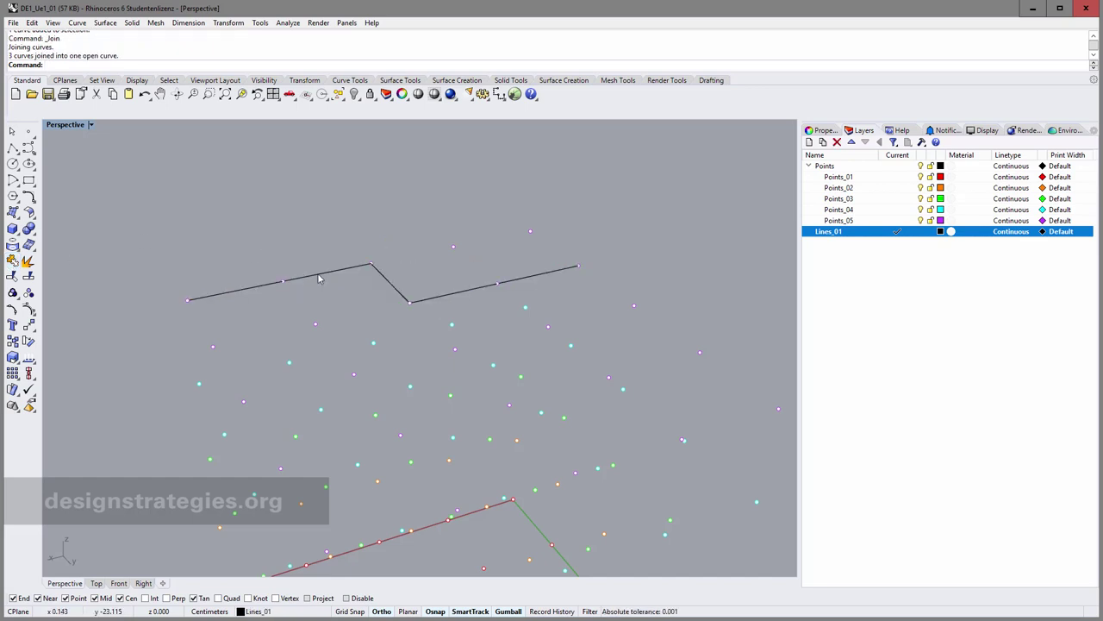
Examine the joined curve's object properties and try to redo the last undone action.
{"action": "left_click", "coordinate": [319, 279]}
{"action": "left_click", "coordinate": [823, 132]}
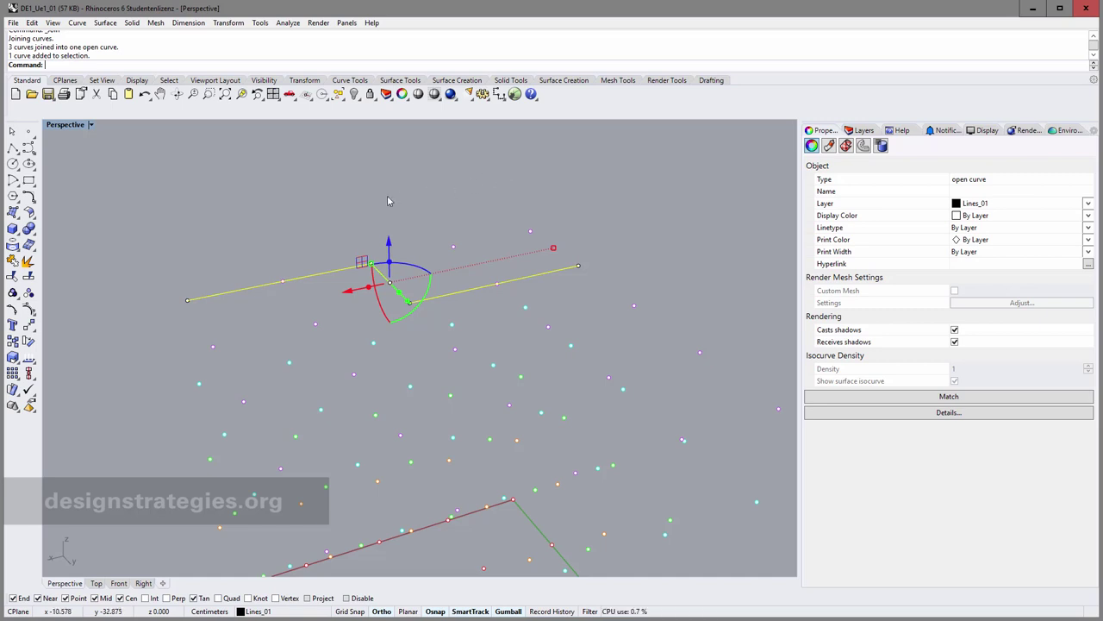
{"action": "left_click", "coordinate": [32, 22]}
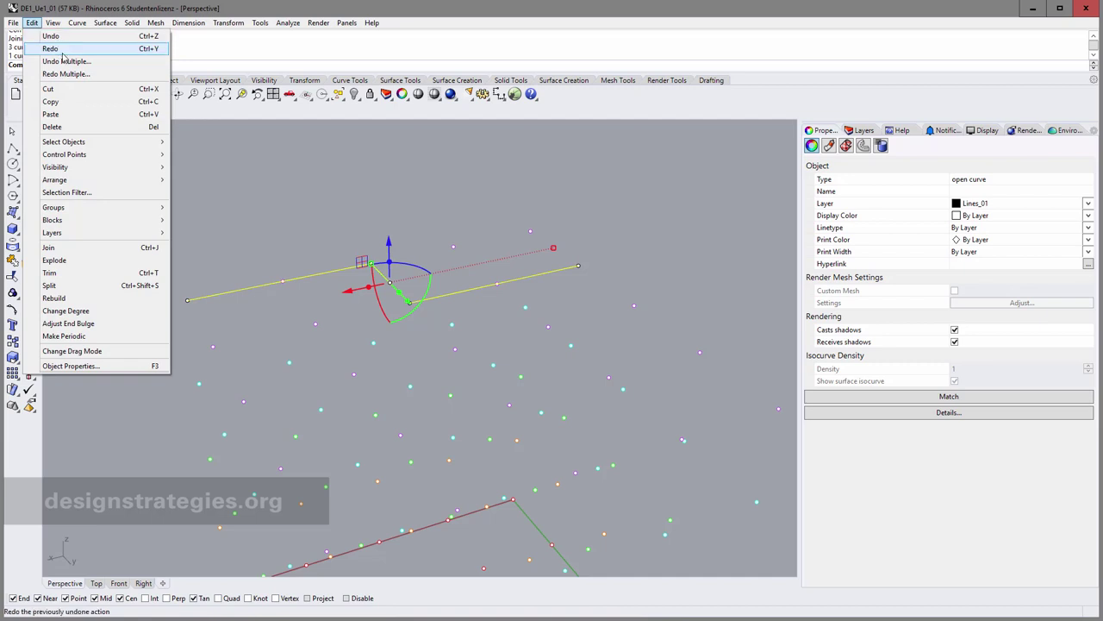
{"action": "left_click", "coordinate": [62, 54]}
{"action": "key", "text": "Escape"}
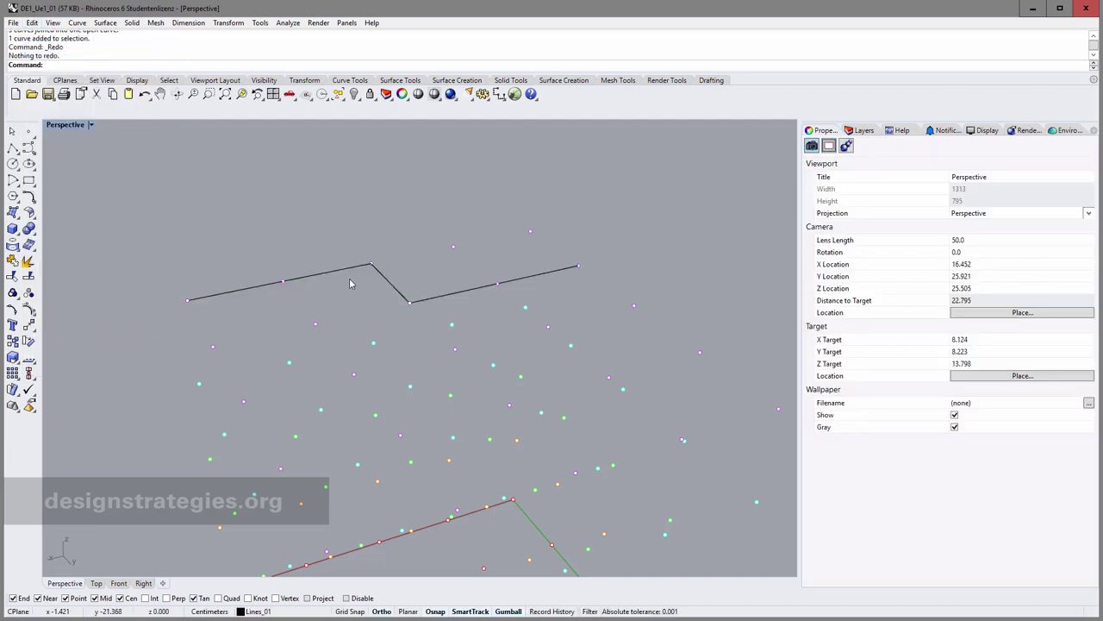
Undo the join and the extrusion of the connecting segment, and restore the extrusion with a redo.
{"action": "left_click", "coordinate": [343, 274]}
{"action": "key", "text": "ctrl+z"}
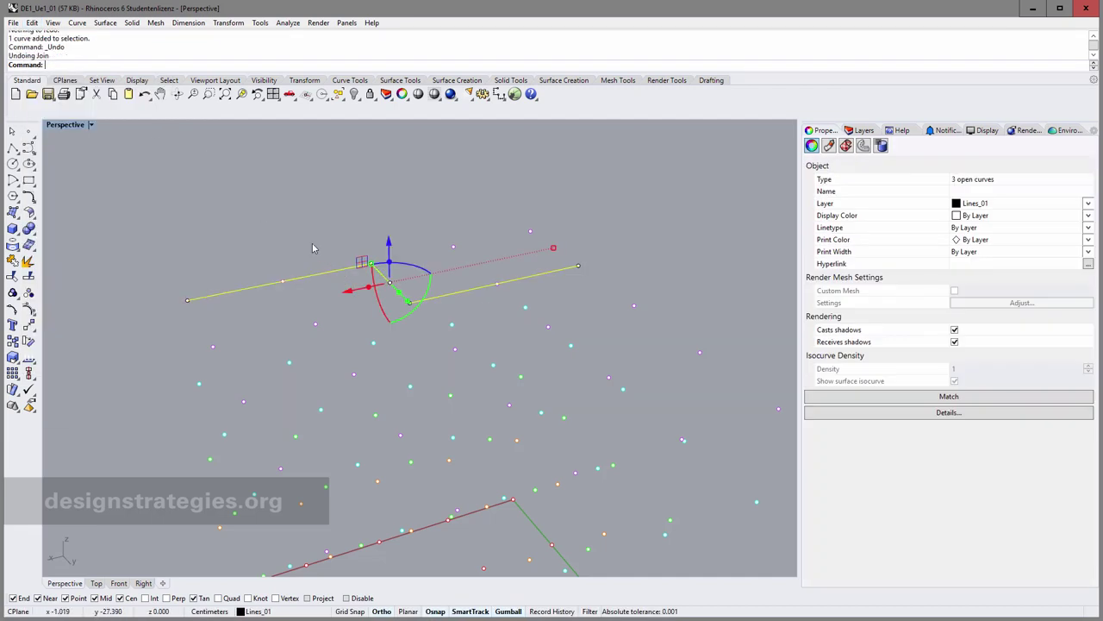
{"action": "key", "text": "Escape"}
{"action": "key", "text": "ctrl+z"}
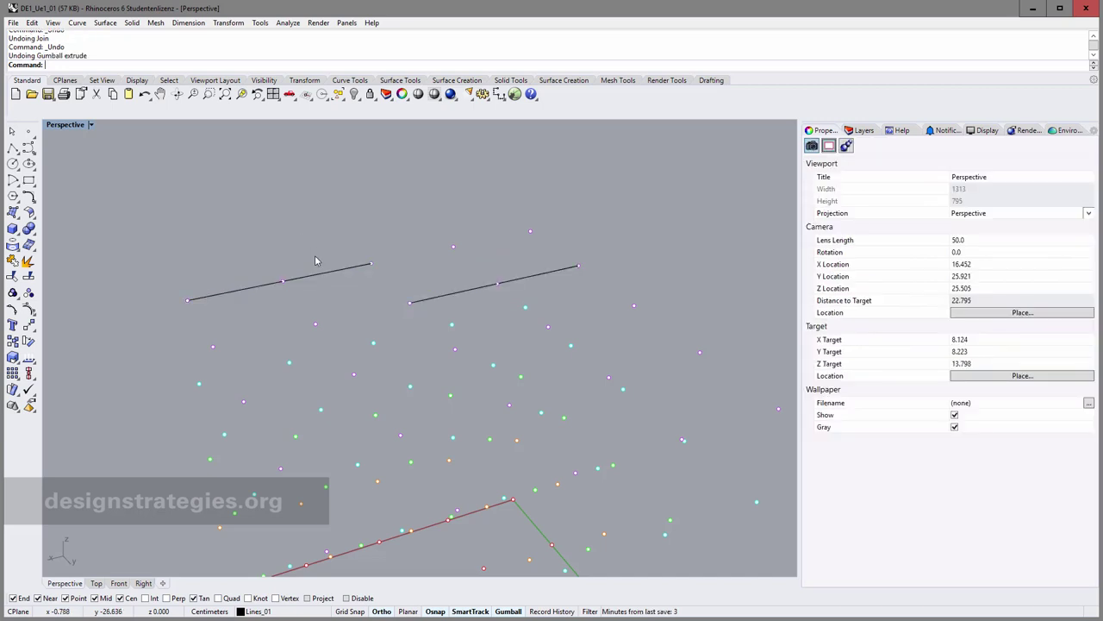
{"action": "key", "text": "ctrl+y"}
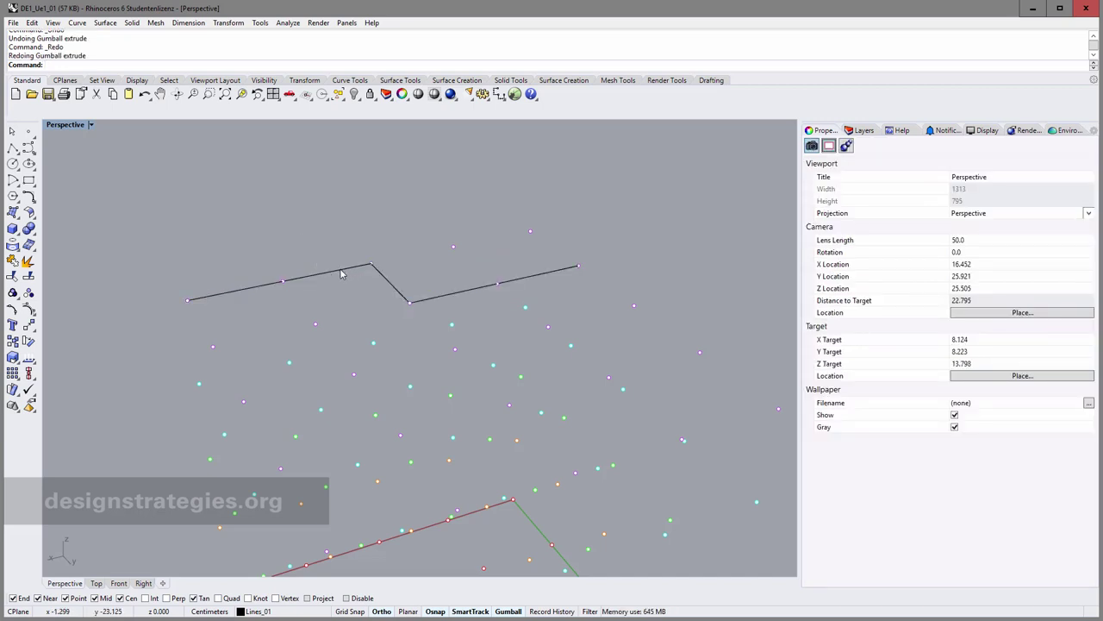
Select the three connected lines again and join them into one open curve.
{"action": "left_click", "coordinate": [344, 270]}
{"action": "left_click", "coordinate": [388, 284], "text": "shift"}
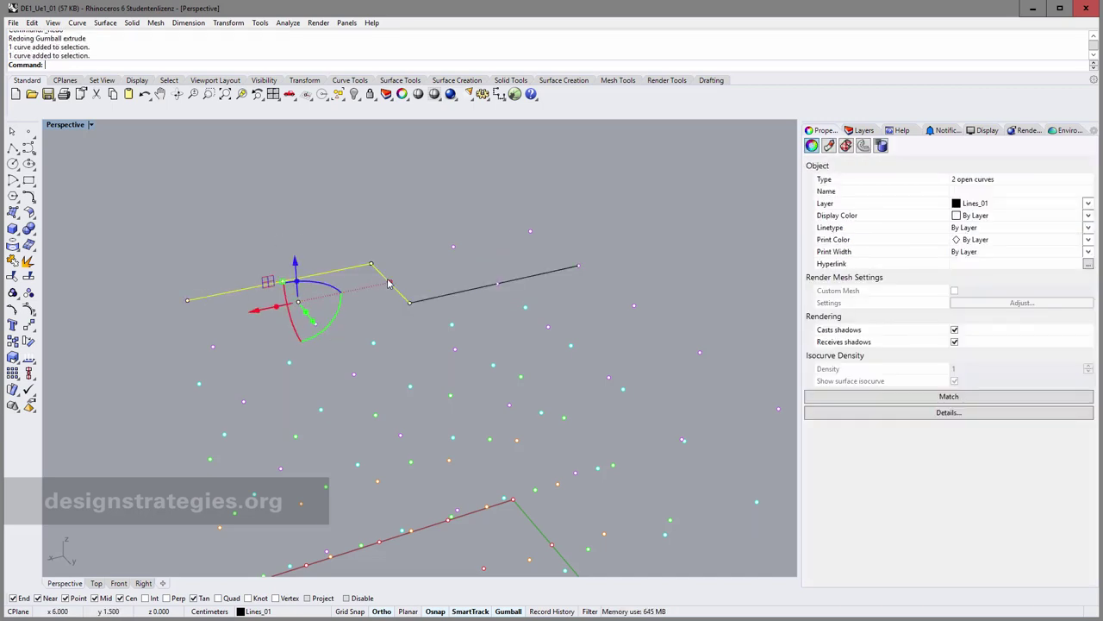
{"action": "left_click", "coordinate": [440, 299], "text": "shift"}
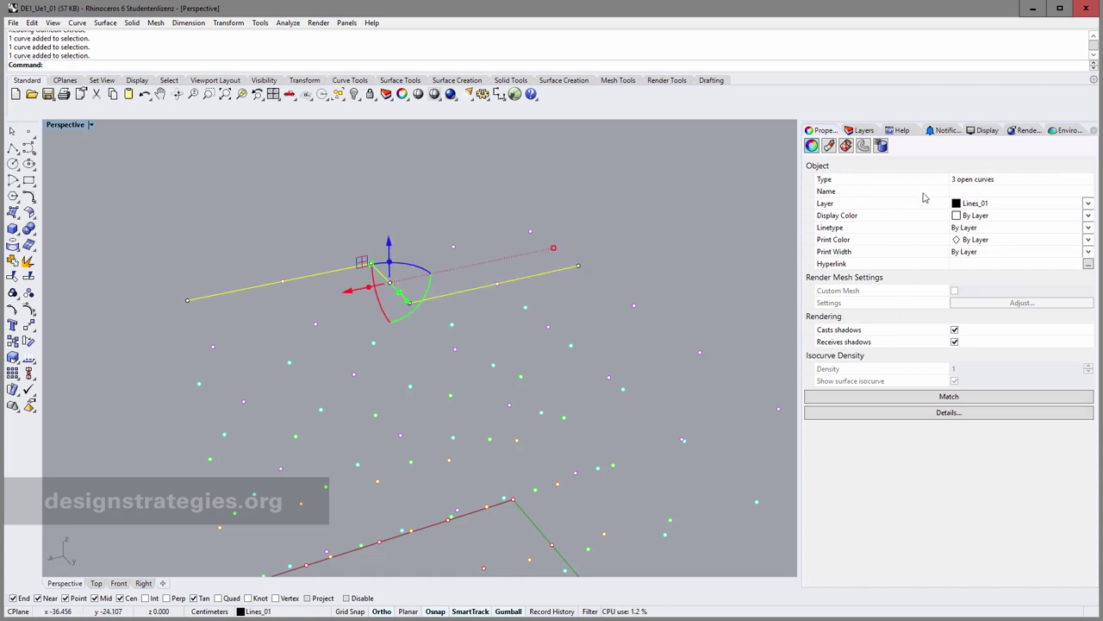
{"action": "left_click", "coordinate": [13, 262]}
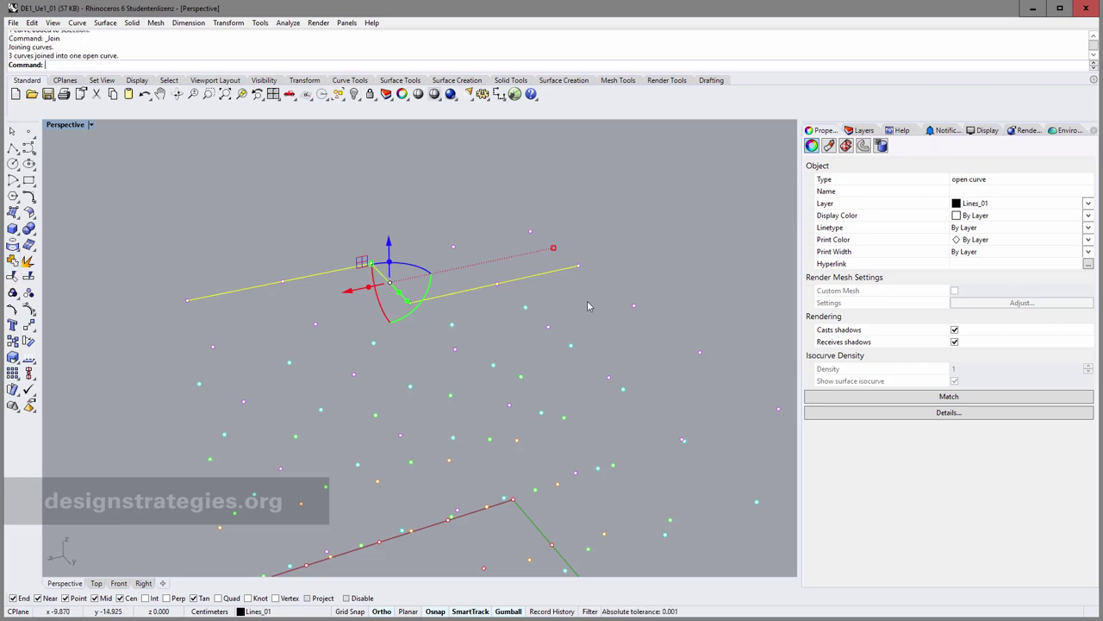
{"action": "left_click", "coordinate": [13, 261]}
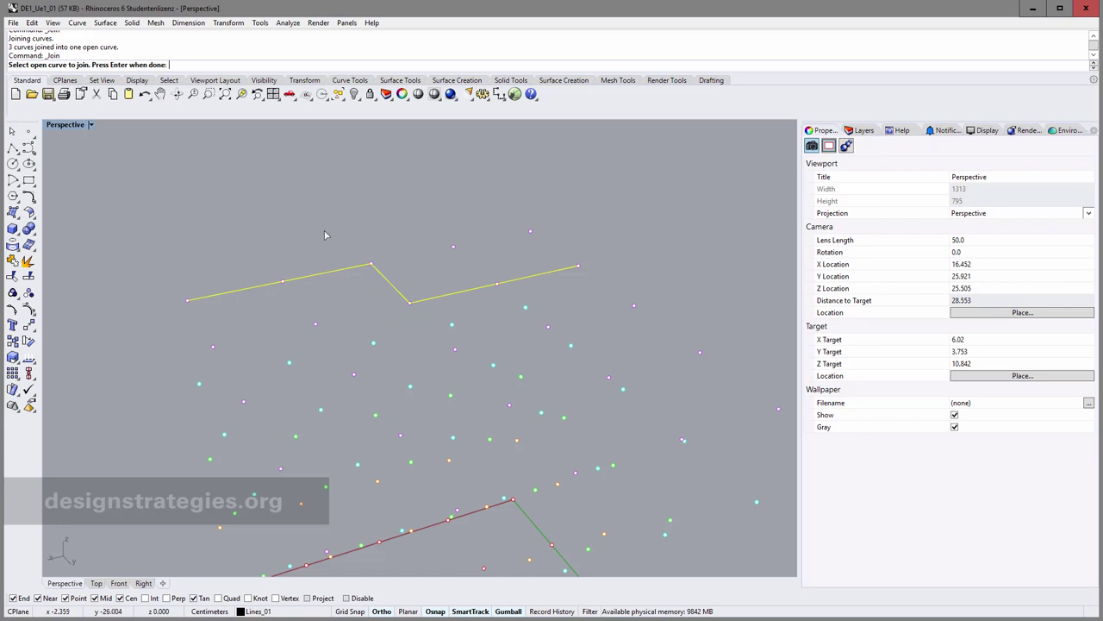
{"action": "key", "text": "Escape"}
{"action": "left_click", "coordinate": [357, 266]}
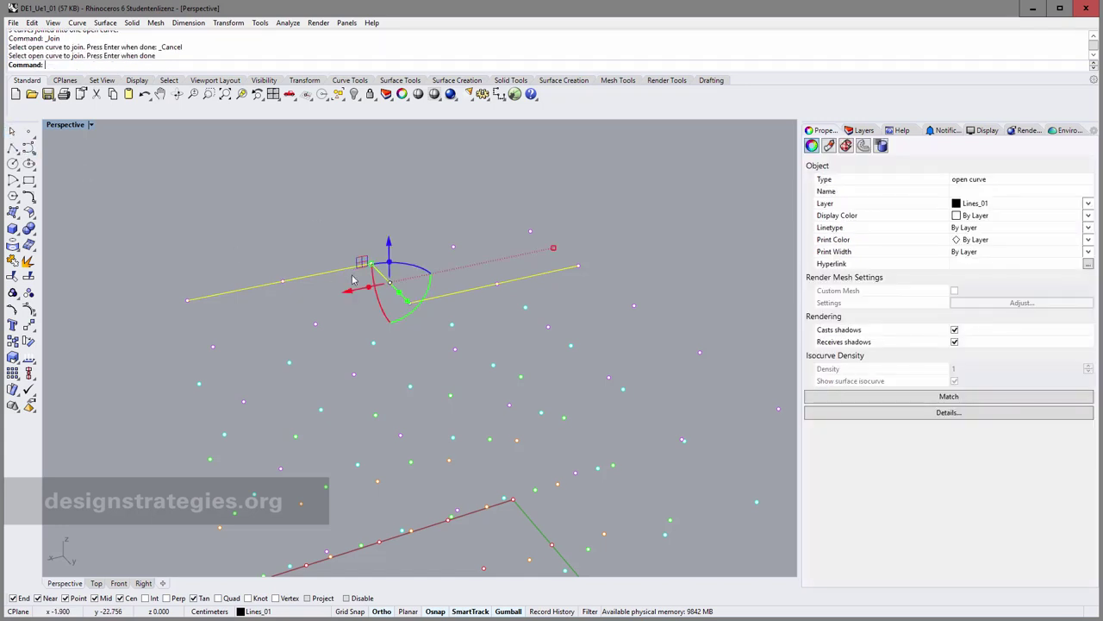
{"action": "left_click", "coordinate": [360, 308]}
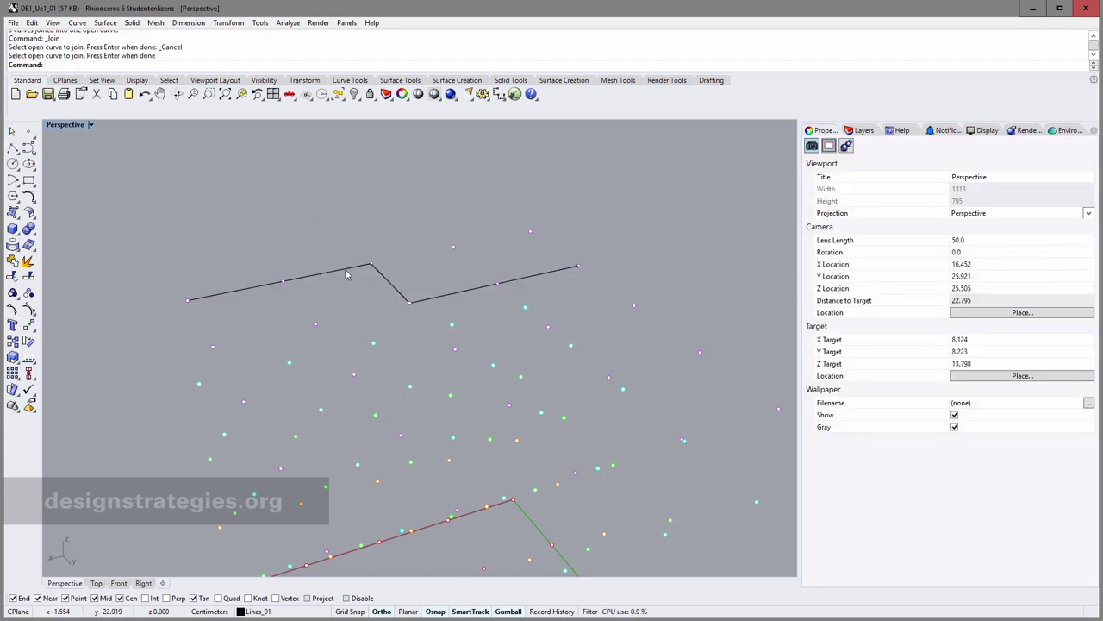
Explode the joined open curve into its three segments and select each one individually to check that they are separate.
{"action": "left_click", "coordinate": [356, 285]}
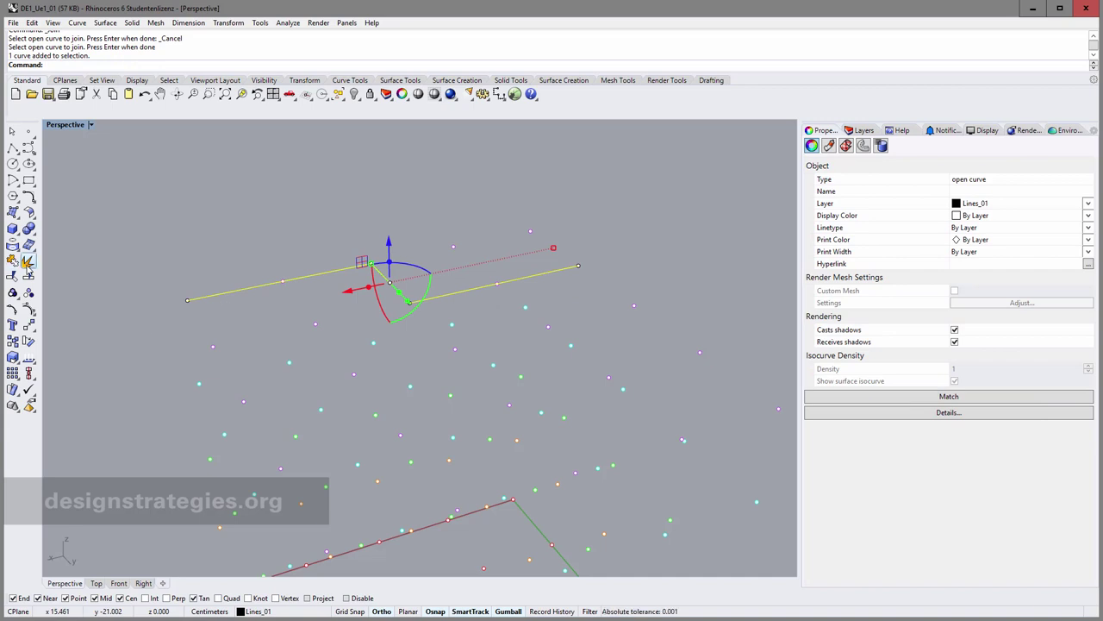
{"action": "left_click", "coordinate": [29, 260]}
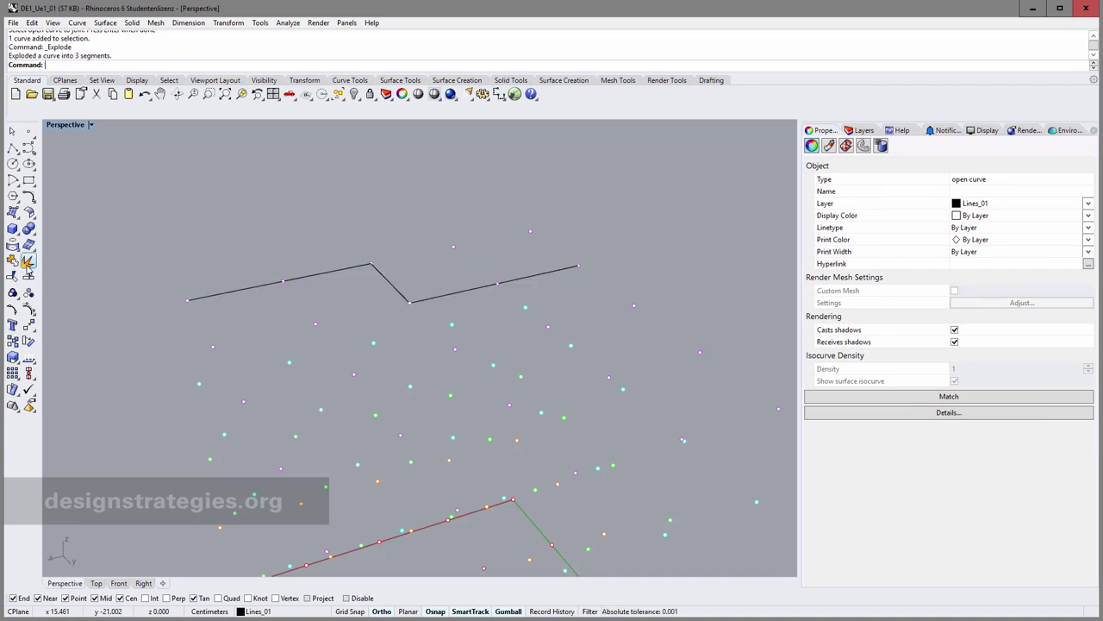
{"action": "left_click", "coordinate": [334, 276]}
{"action": "left_click", "coordinate": [390, 286]}
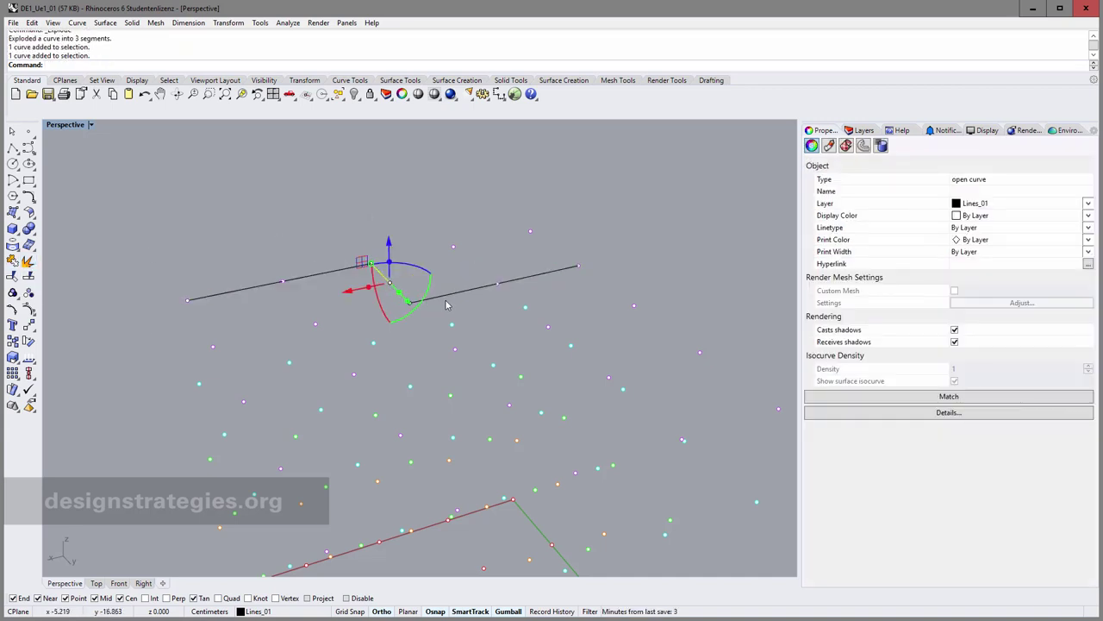
{"action": "left_click", "coordinate": [451, 297]}
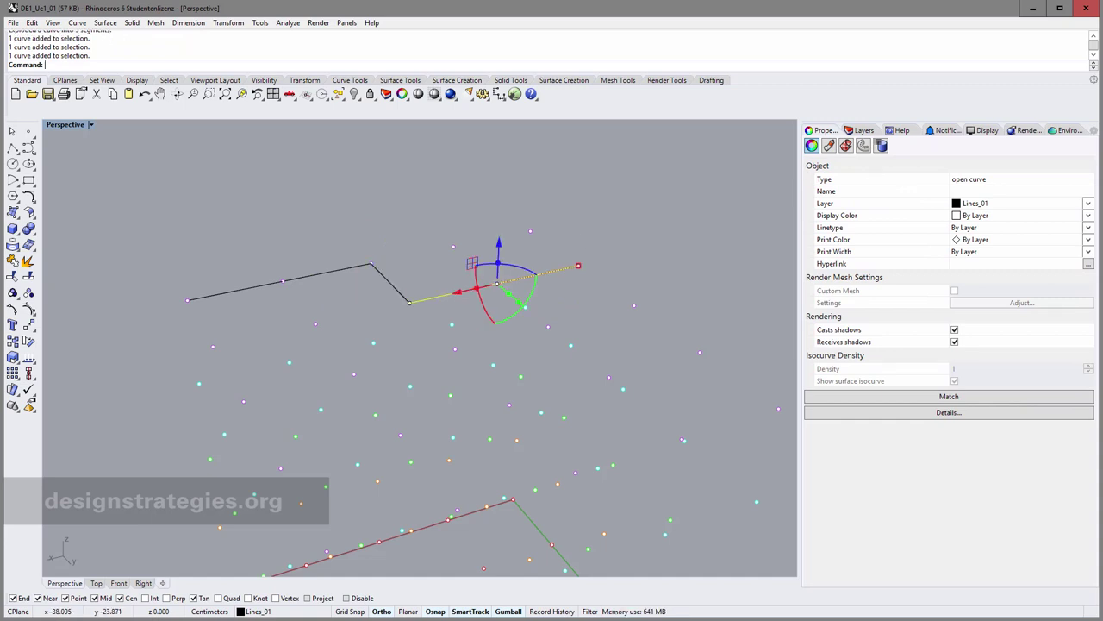
{"action": "right_click_drag", "start_coordinate": [517, 362], "coordinate": [603, 369]}
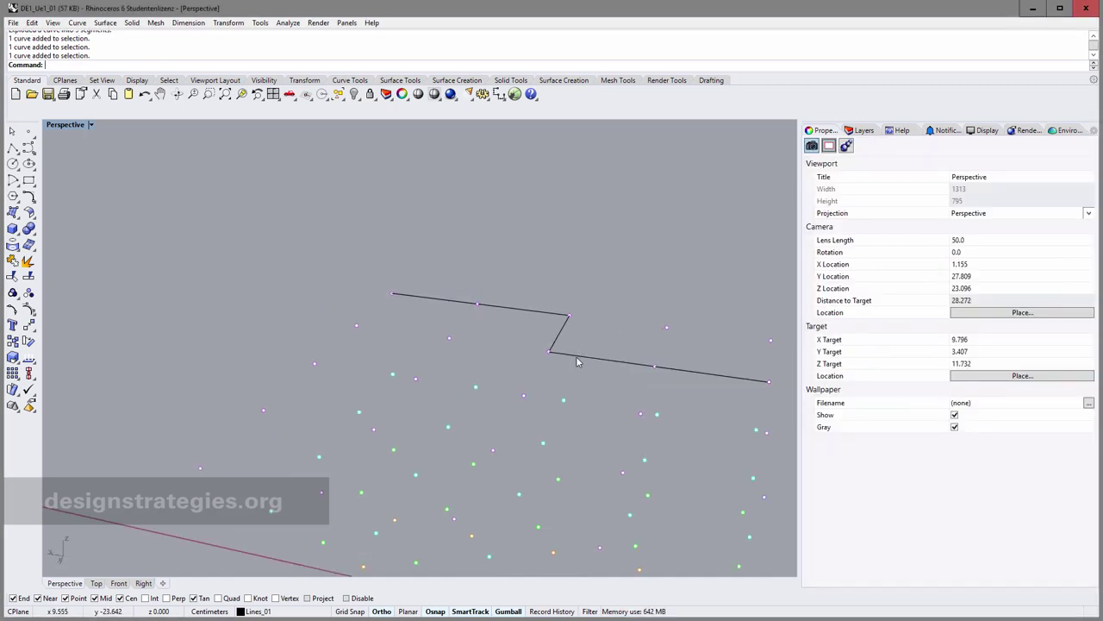
Delete the three exploded line segments above the point grid.
{"action": "key", "text": "Delete"}
{"action": "left_click", "coordinate": [554, 342]}
{"action": "key", "text": "Delete"}
{"action": "left_click", "coordinate": [537, 312]}
{"action": "key", "text": "Delete"}
{"action": "right_click_drag", "start_coordinate": [425, 344], "coordinate": [440, 337]}
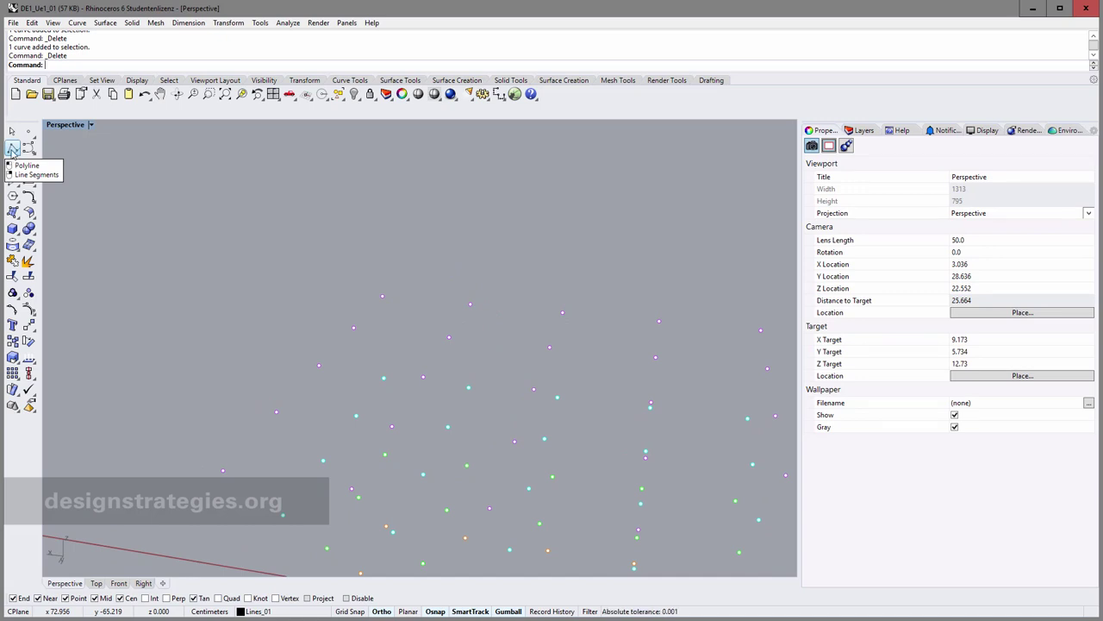
Start a polyline at the top layer's corner grid point, running 6 cm along X, 3 cm along Y and 6 cm along X.
{"action": "left_click", "coordinate": [12, 150]}
{"action": "scroll", "coordinate": [349, 296], "scroll_direction": "down", "scroll_amount": 2}
{"action": "left_click", "coordinate": [377, 296]}
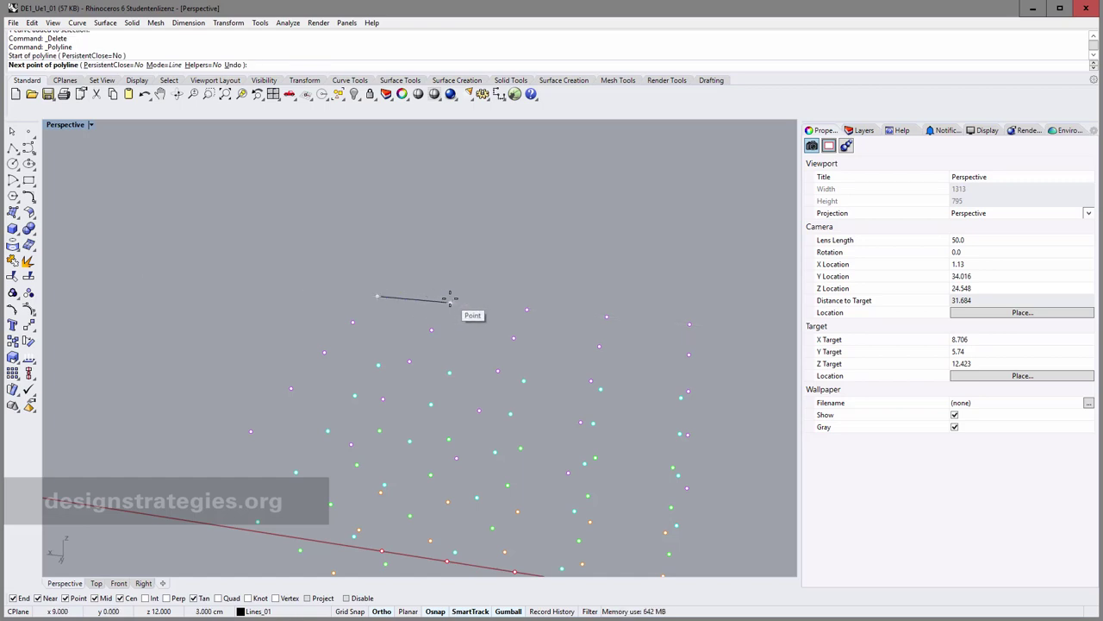
{"action": "left_click", "coordinate": [527, 307]}
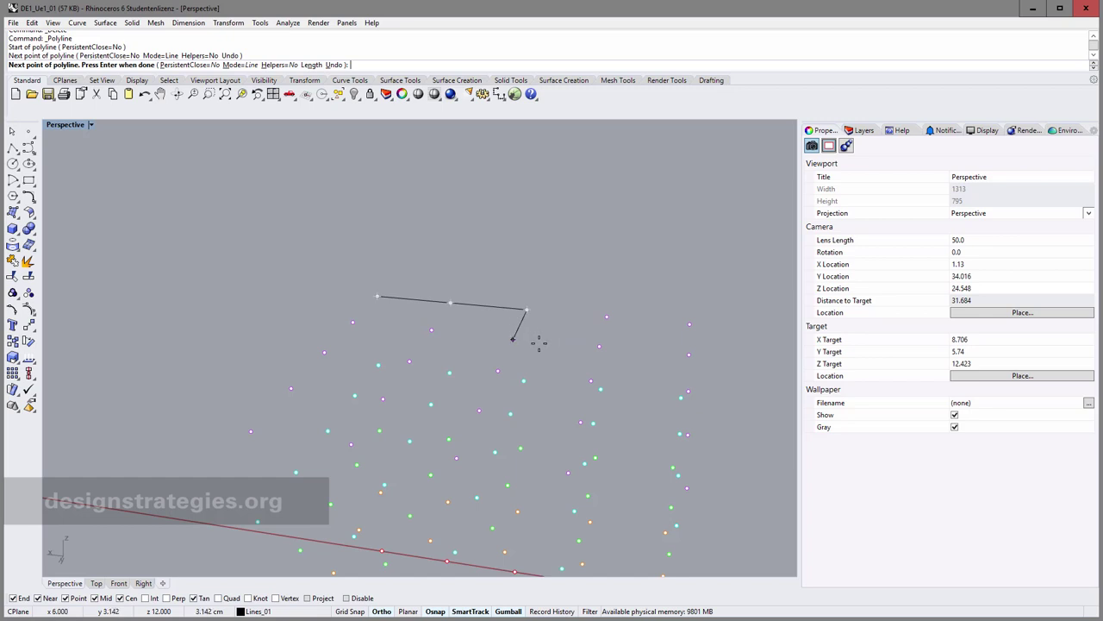
{"action": "scroll", "coordinate": [539, 343], "scroll_direction": "up", "scroll_amount": 4}
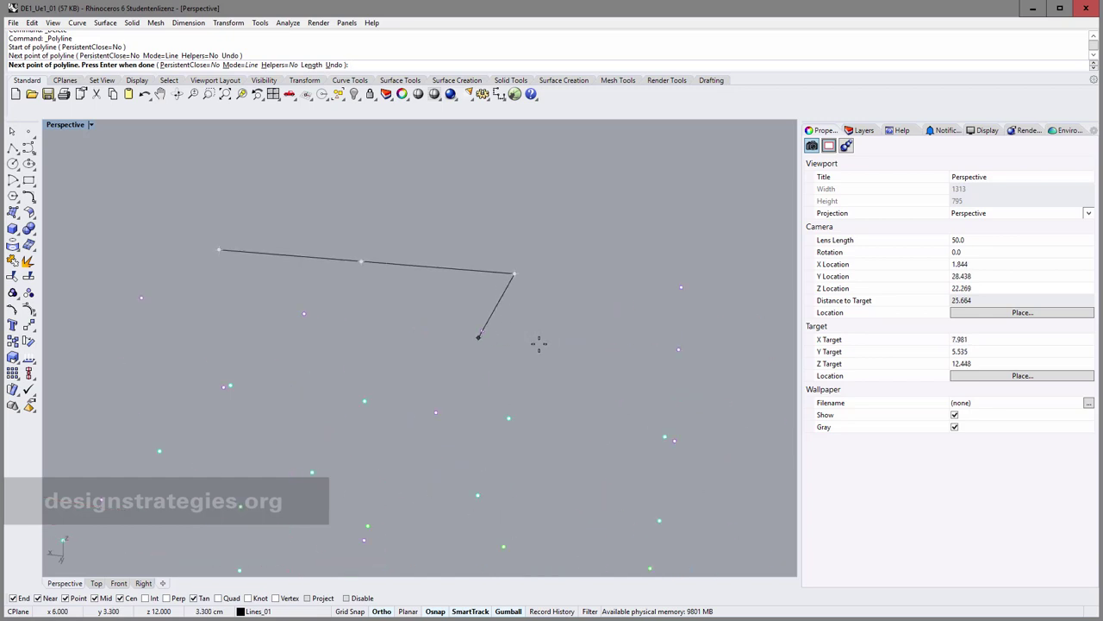
{"action": "left_click", "coordinate": [481, 331]}
{"action": "scroll", "coordinate": [368, 339], "scroll_direction": "down", "scroll_amount": 4}
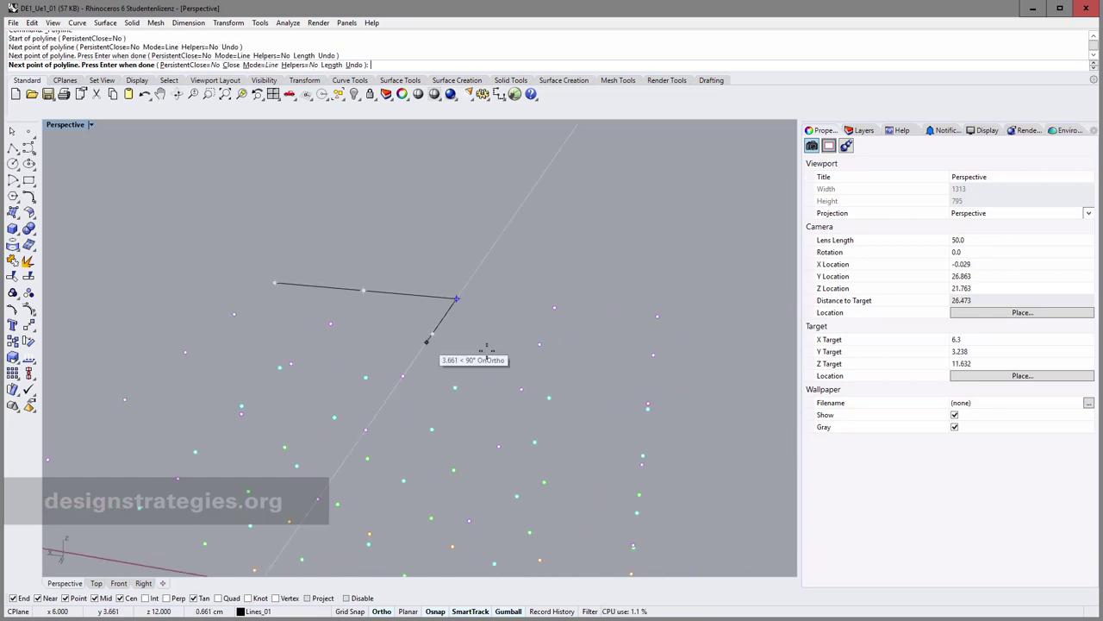
{"action": "left_click", "coordinate": [652, 353]}
Continue the polyline down to the z 9 layer, 12 cm along X, back up to the top layer, and close it at its start point.
{"action": "right_click_drag", "start_coordinate": [580, 397], "coordinate": [620, 384]}
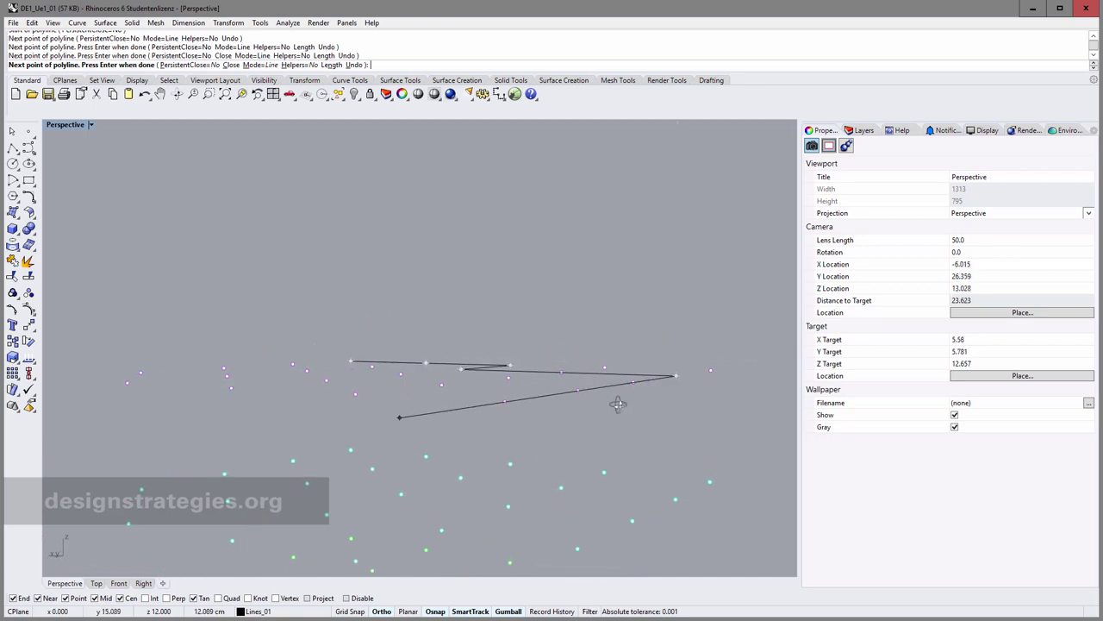
{"action": "left_click", "coordinate": [679, 508]}
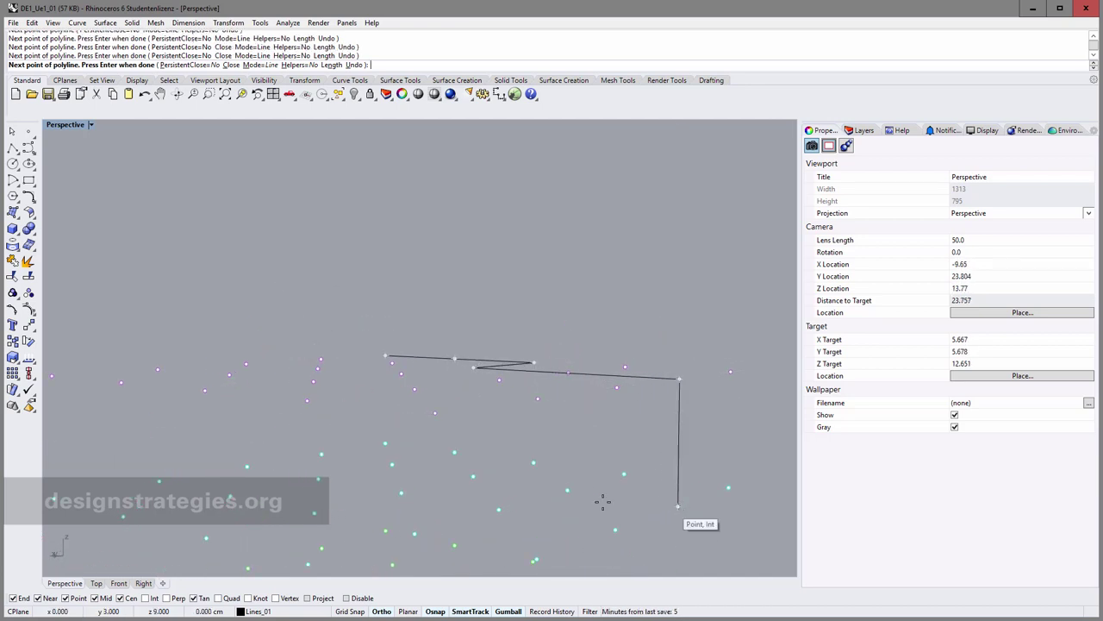
{"action": "mouse_move", "coordinate": [545, 489]}
{"action": "right_mouse_down"}
{"action": "mouse_move", "coordinate": [653, 509]}
{"action": "mouse_move", "coordinate": [535, 506]}
{"action": "right_mouse_up"}
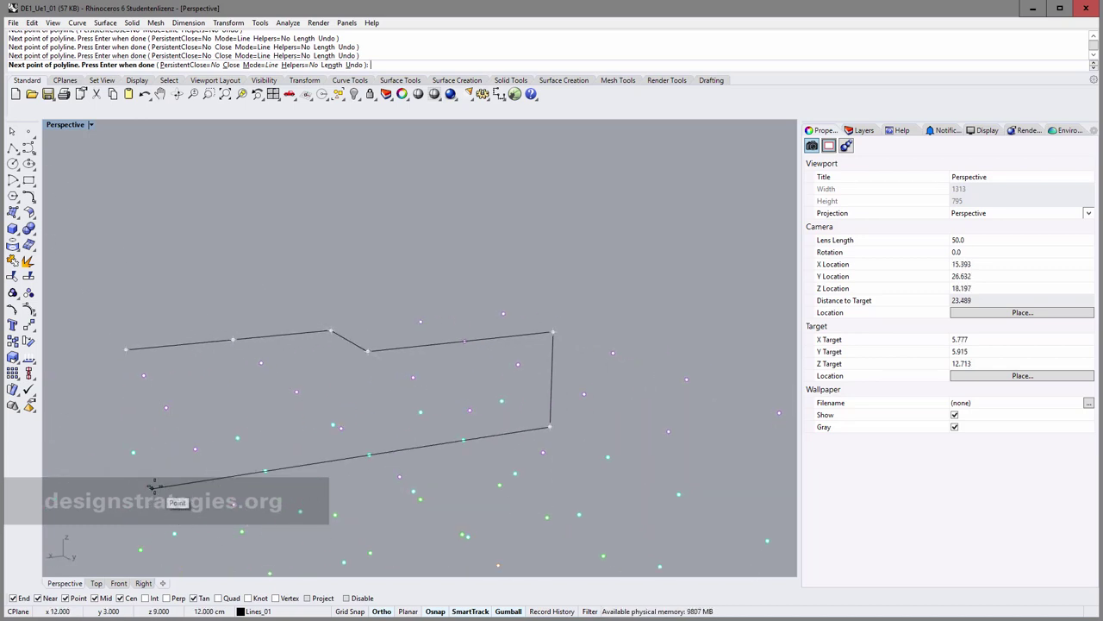
{"action": "scroll", "coordinate": [156, 484], "scroll_direction": "up", "scroll_amount": 5}
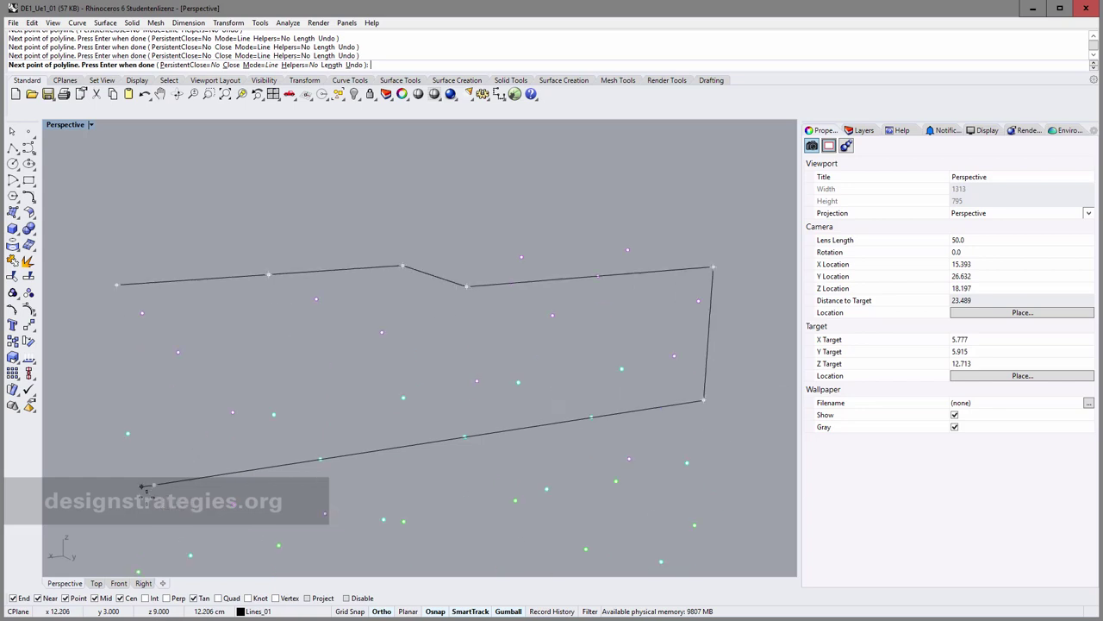
{"action": "right_click_drag", "start_coordinate": [180, 456], "coordinate": [254, 487]}
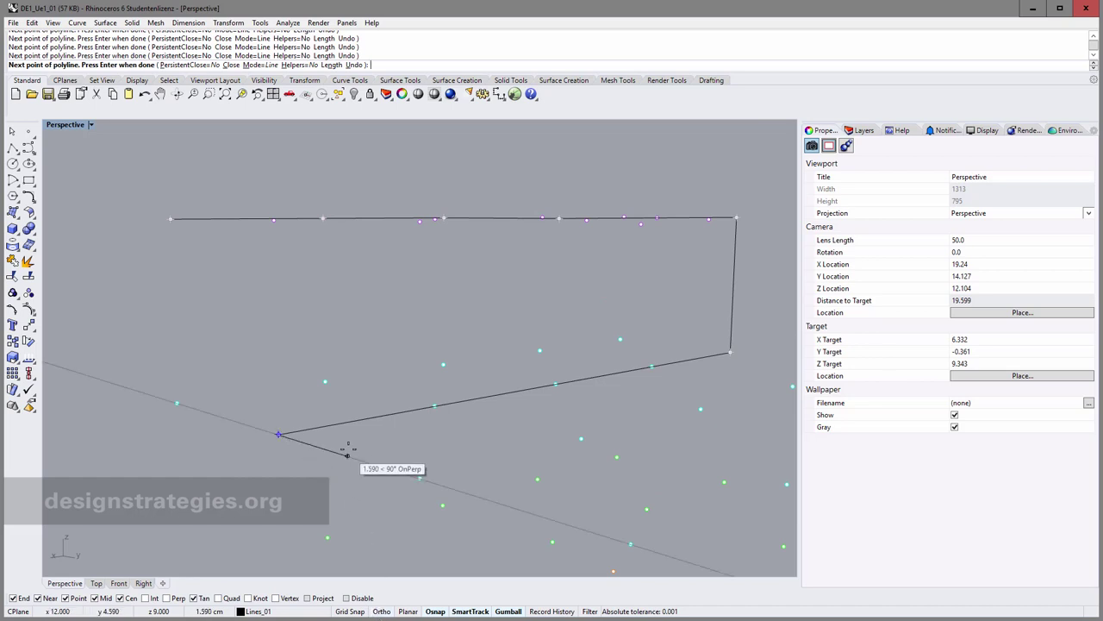
{"action": "right_click_drag", "start_coordinate": [296, 411], "coordinate": [333, 459]}
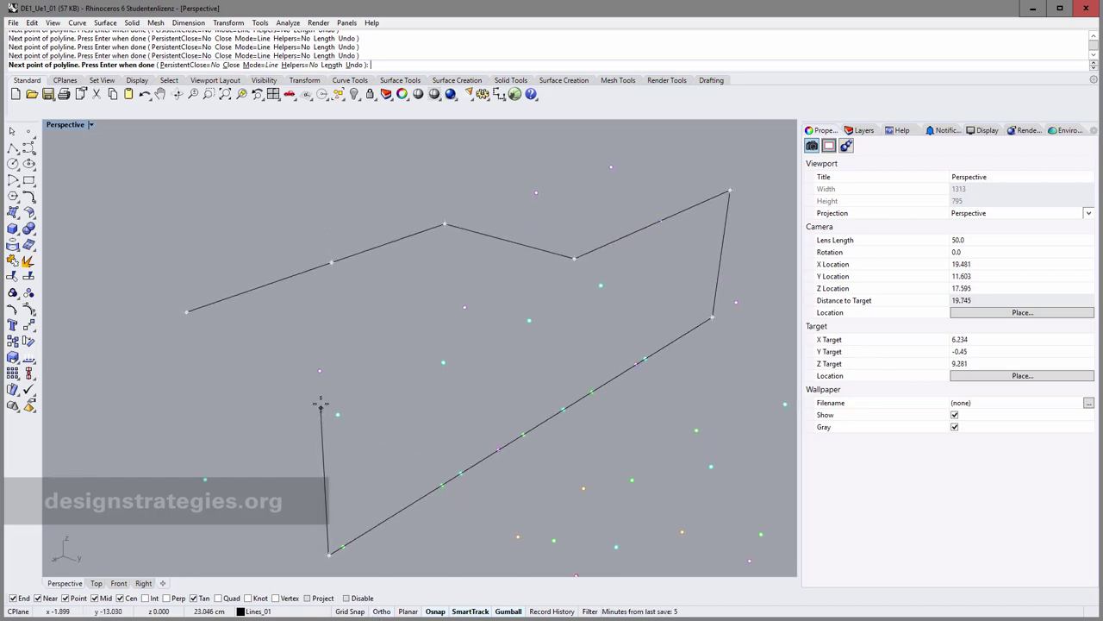
{"action": "left_click", "coordinate": [319, 372]}
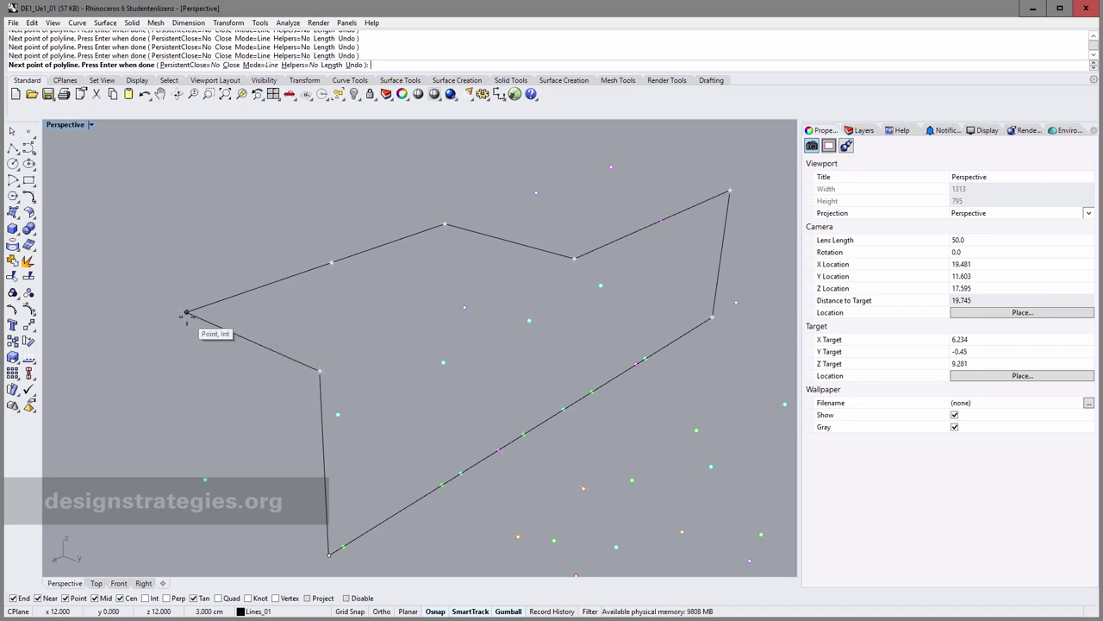
{"action": "left_click", "coordinate": [186, 312]}
{"action": "scroll", "coordinate": [316, 341], "scroll_direction": "up", "scroll_amount": 3}
{"action": "key", "text": "Return"}
Draw a separate polyline segment in the Y direction from the closed polyline's upper corner across two grid spacings of the top layer.
{"action": "scroll", "coordinate": [314, 345], "scroll_direction": "down", "scroll_amount": 4}
{"action": "right_click_drag", "start_coordinate": [334, 368], "coordinate": [332, 348]}
{"action": "scroll", "coordinate": [394, 352], "scroll_direction": "up", "scroll_amount": 2}
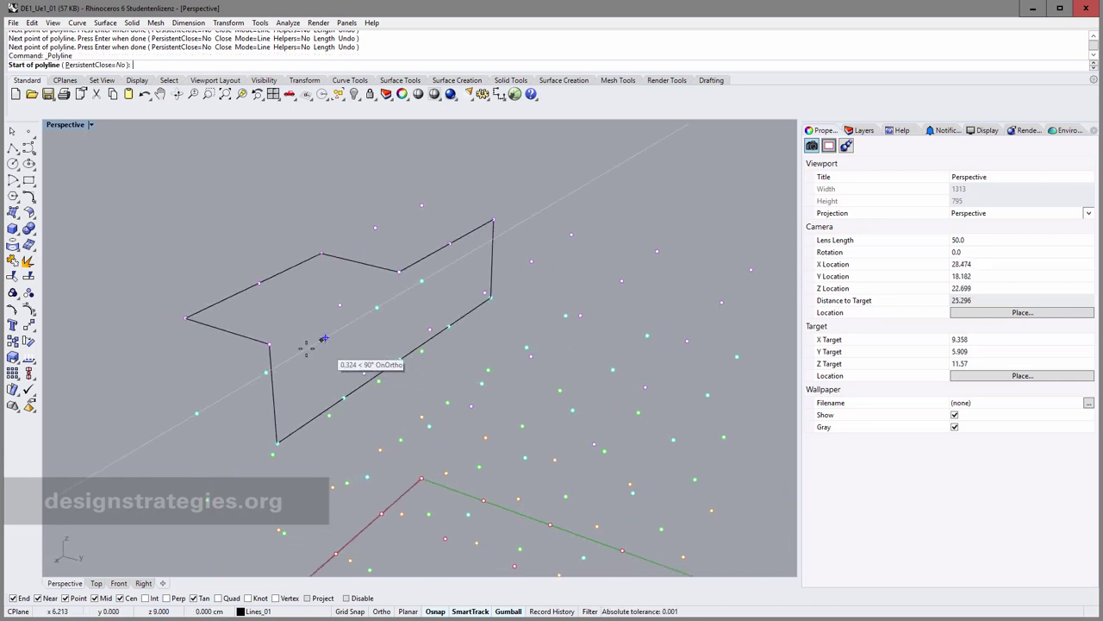
{"action": "left_click", "coordinate": [270, 344]}
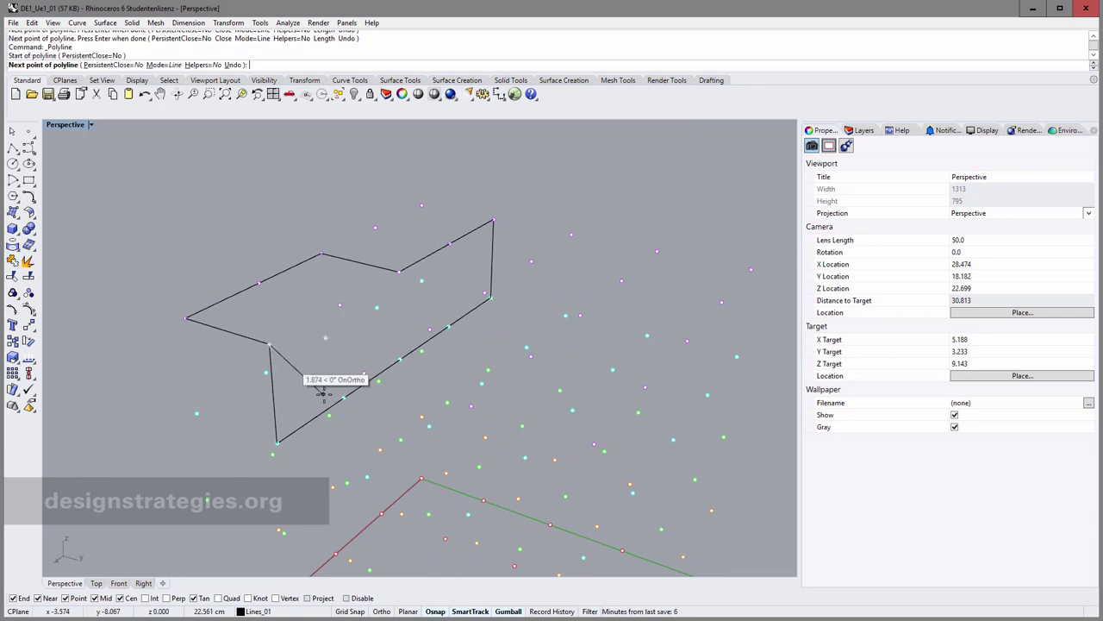
{"action": "right_click_drag", "start_coordinate": [390, 465], "coordinate": [393, 423]}
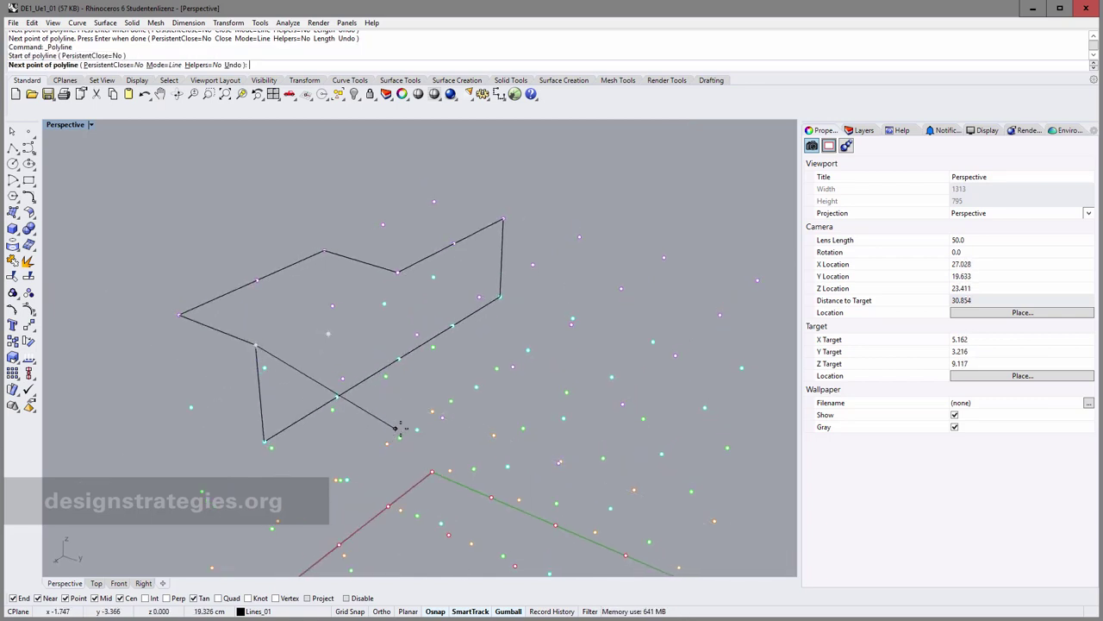
{"action": "left_click", "coordinate": [440, 421]}
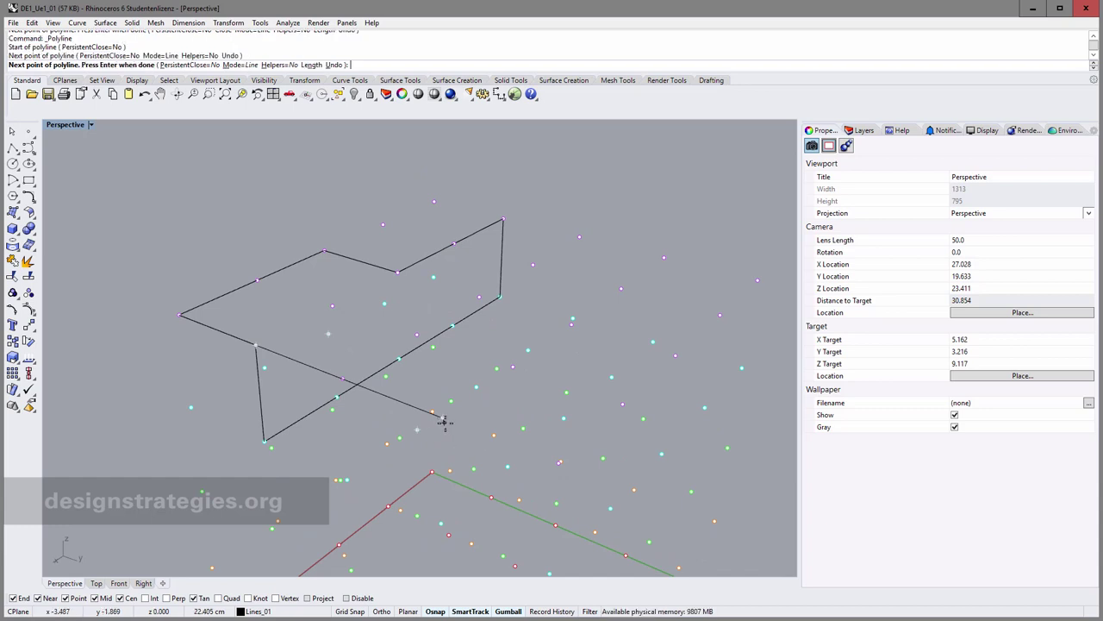
{"action": "right_click", "coordinate": [443, 422]}
Try to join the separate segment with the closed polyline.
{"action": "left_click", "coordinate": [315, 369]}
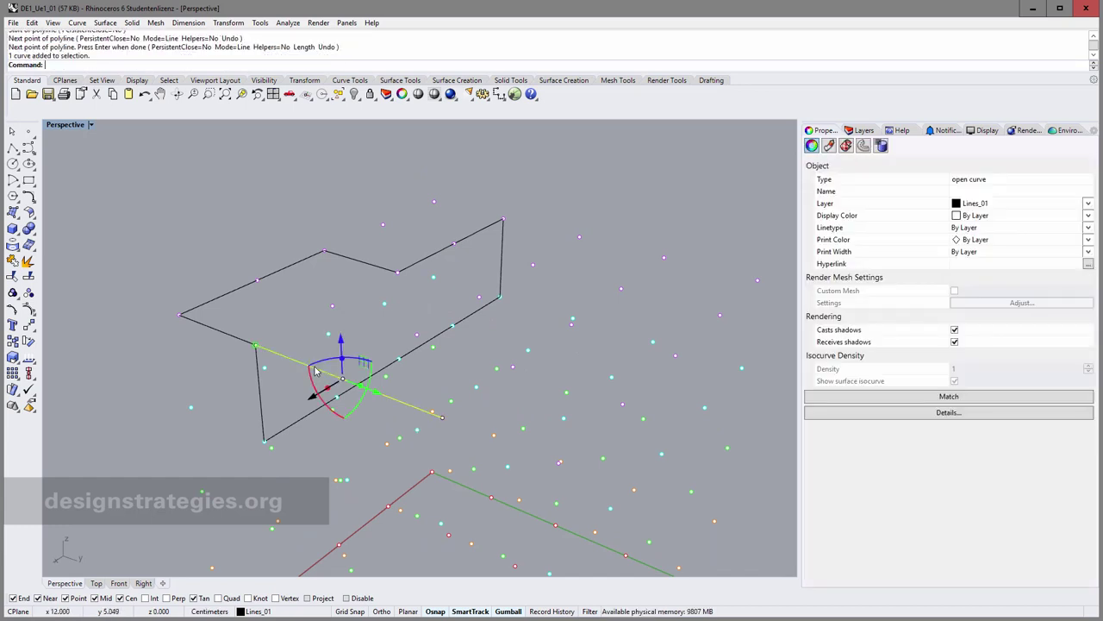
{"action": "left_click", "coordinate": [238, 339], "text": "shift"}
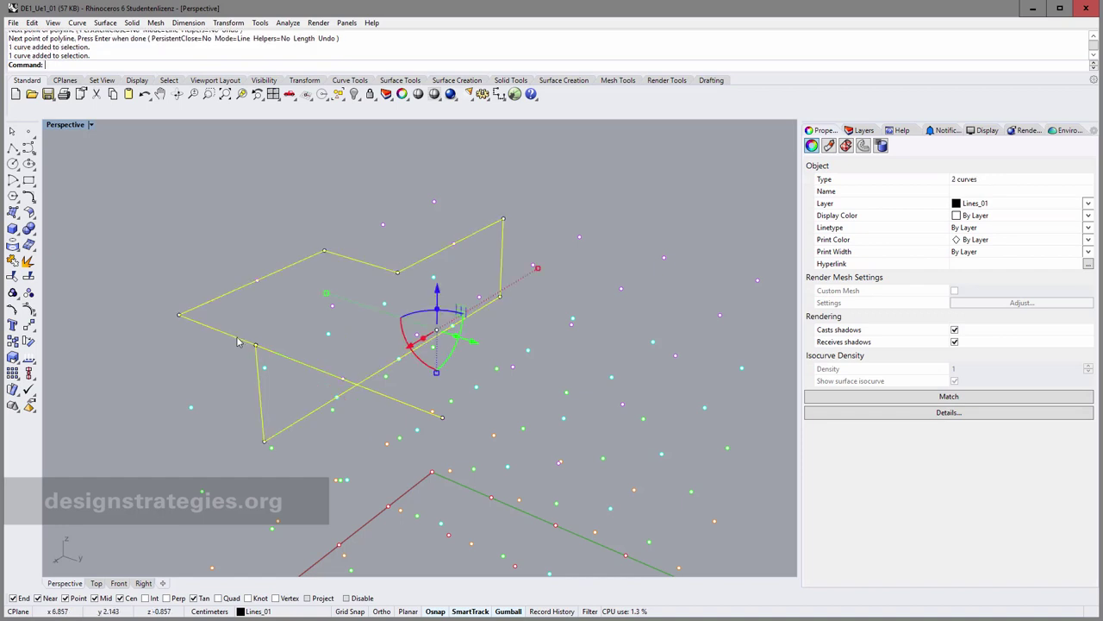
{"action": "left_click", "coordinate": [13, 263]}
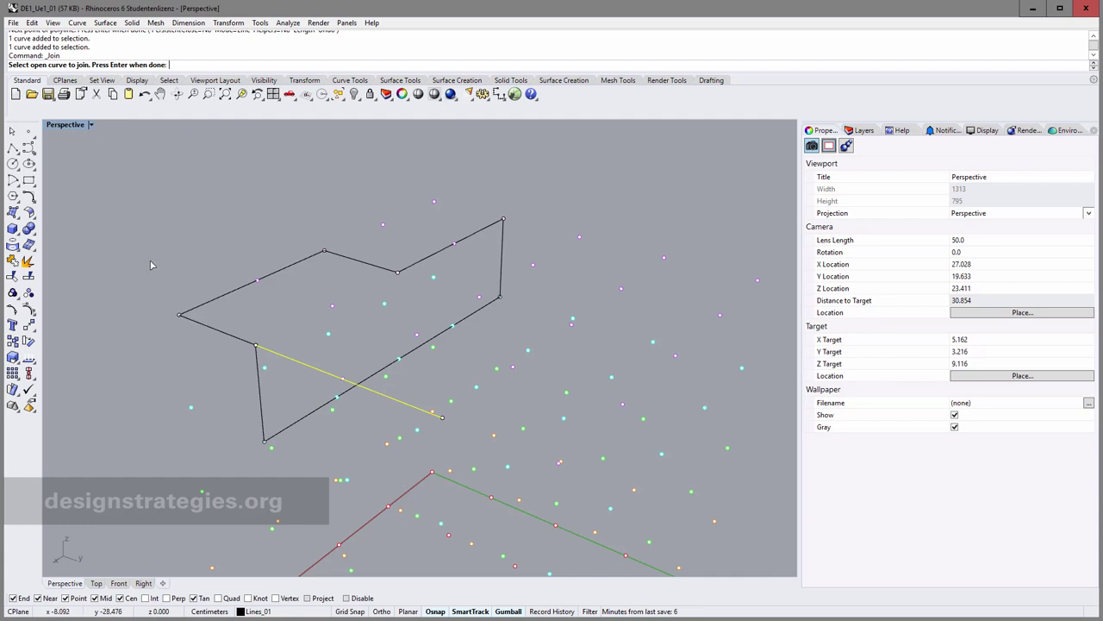
{"action": "key", "text": "Return"}
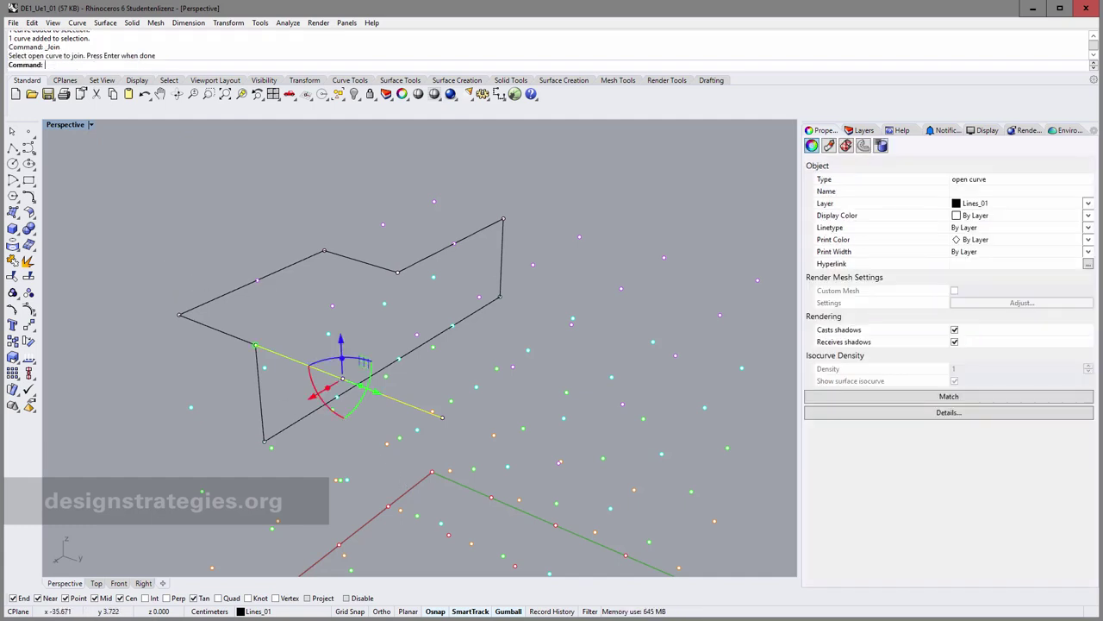
Delete the separate segment and the closed polyline, leaving only the point grid.
{"action": "key", "text": "Delete"}
{"action": "mouse_move", "coordinate": [258, 259]}
{"action": "right_mouse_down"}
{"action": "mouse_move", "coordinate": [253, 276]}
{"action": "mouse_move", "coordinate": [270, 266]}
{"action": "right_mouse_up"}
{"action": "scroll", "coordinate": [270, 260], "scroll_direction": "down", "scroll_amount": 2}
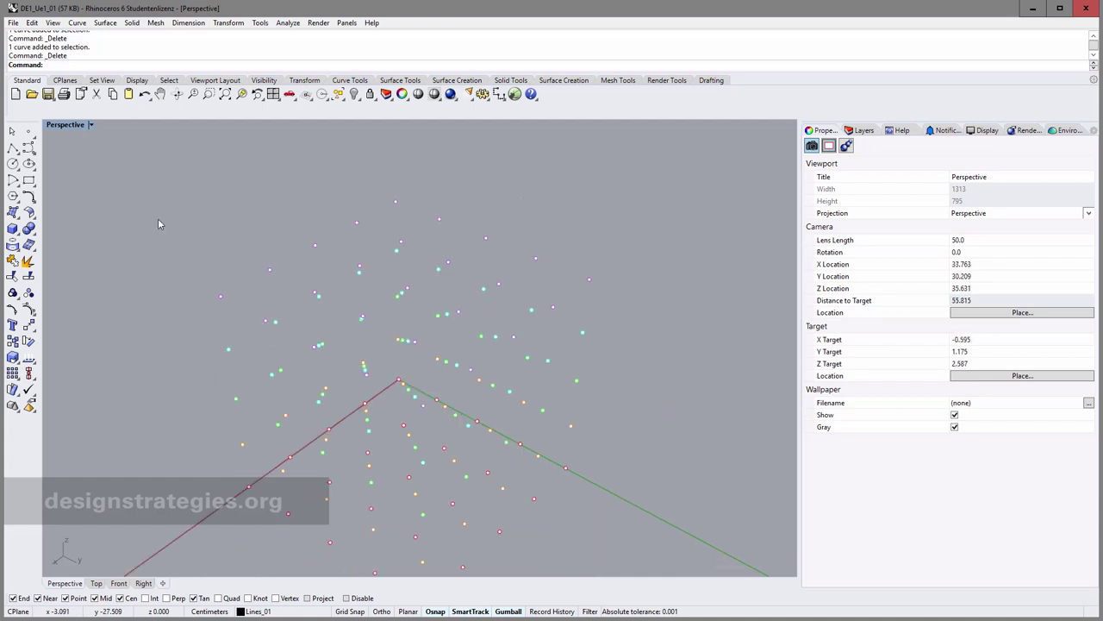
{"action": "left_click", "coordinate": [13, 148]}
{"action": "right_click_drag", "start_coordinate": [246, 302], "coordinate": [241, 299]}
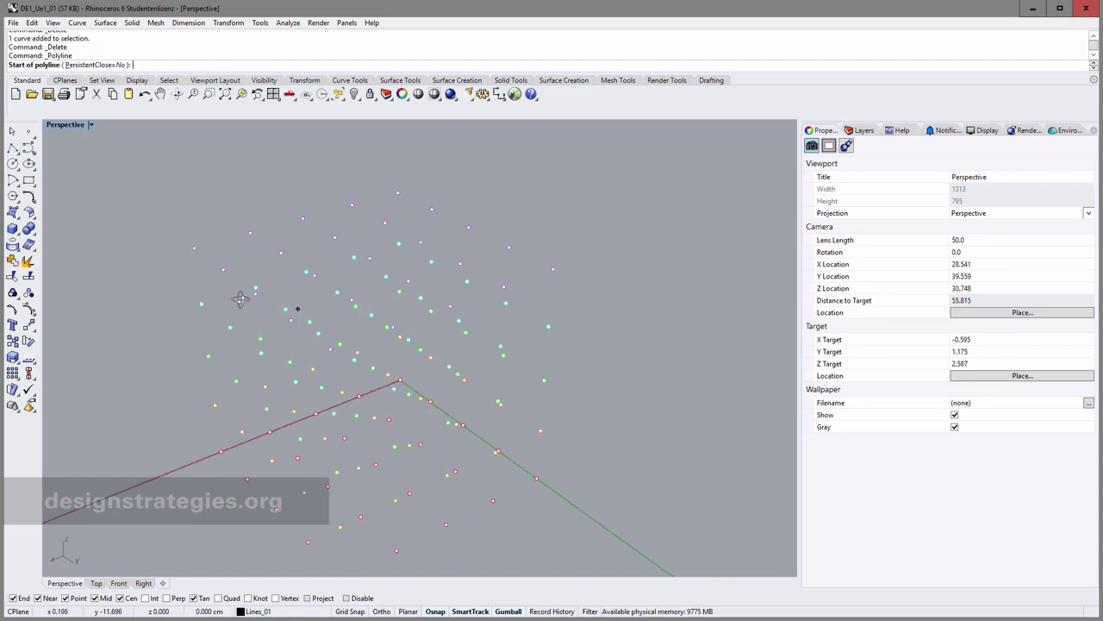
{"action": "left_click", "coordinate": [194, 248]}
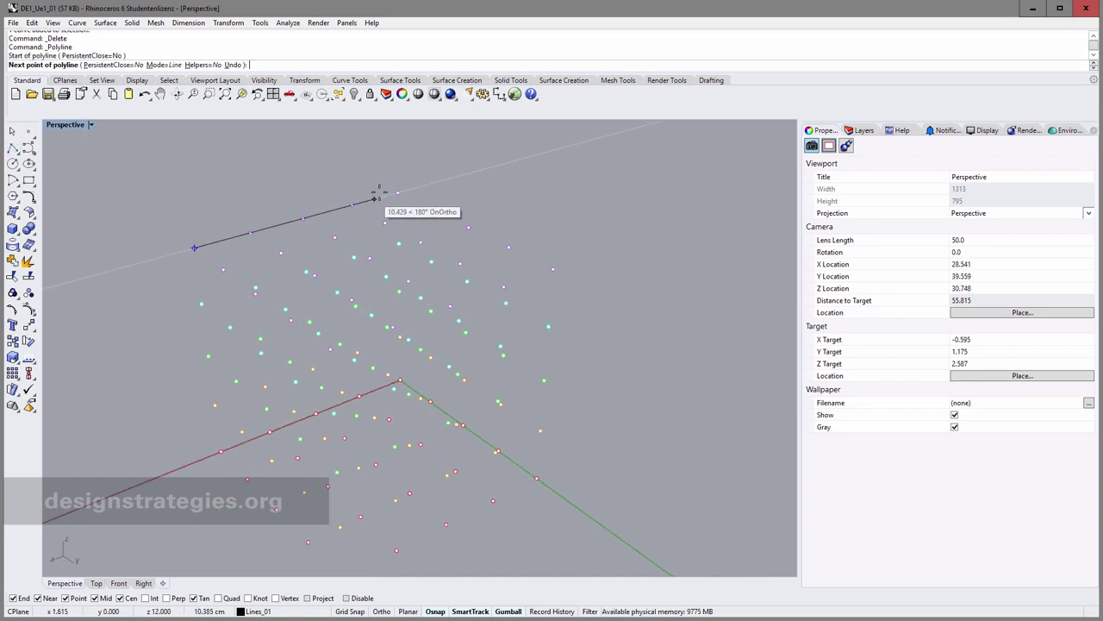
{"action": "left_click", "coordinate": [399, 192]}
{"action": "left_click", "coordinate": [425, 206]}
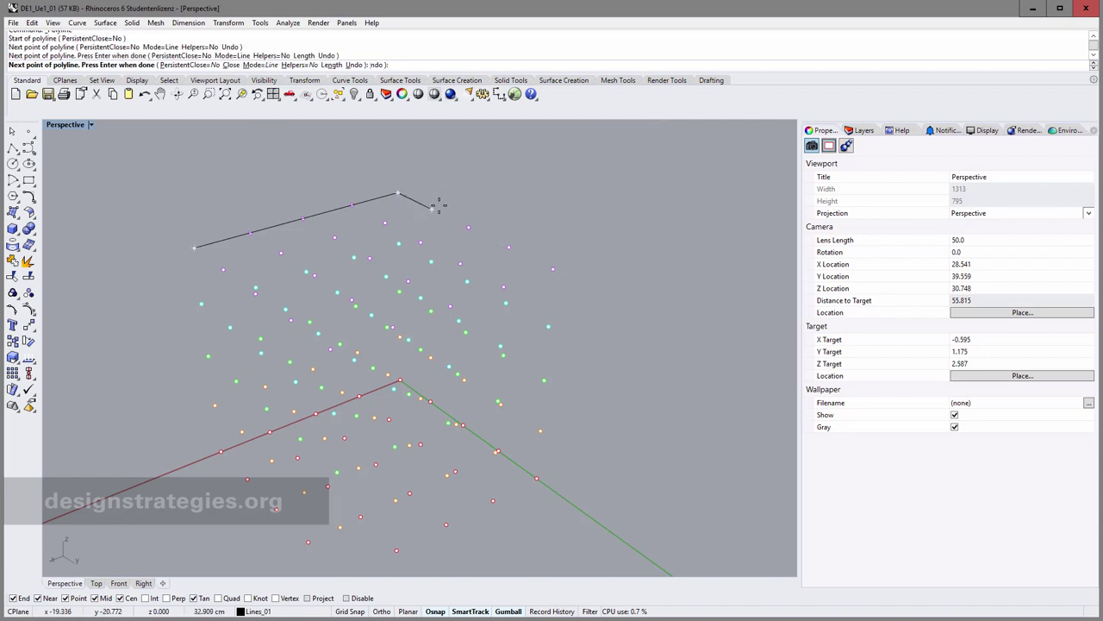
{"action": "left_click", "coordinate": [386, 222]}
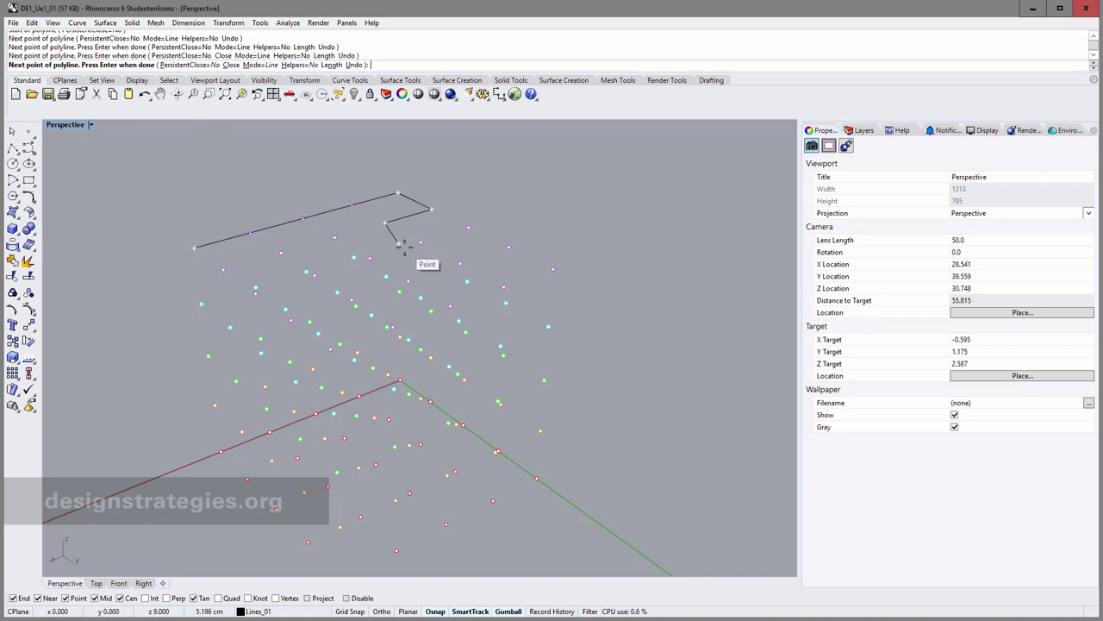
{"action": "key", "text": "Escape"}
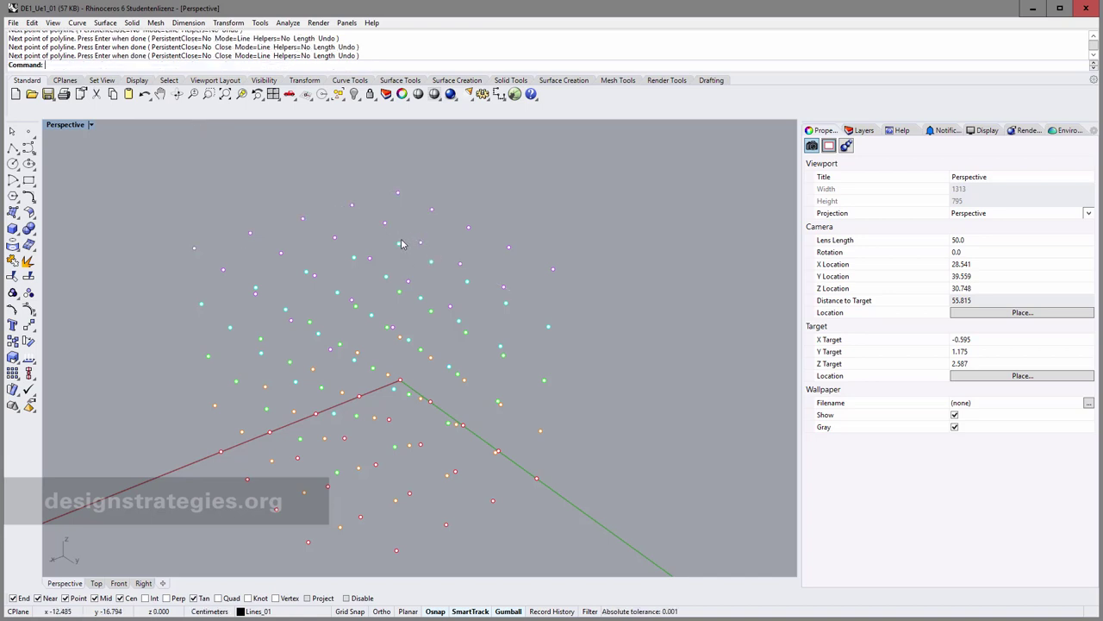
Start a polyline with a 12 cm segment along X on the top point layer, ending above the origin.
{"action": "left_click", "coordinate": [13, 148]}
{"action": "left_click", "coordinate": [192, 247]}
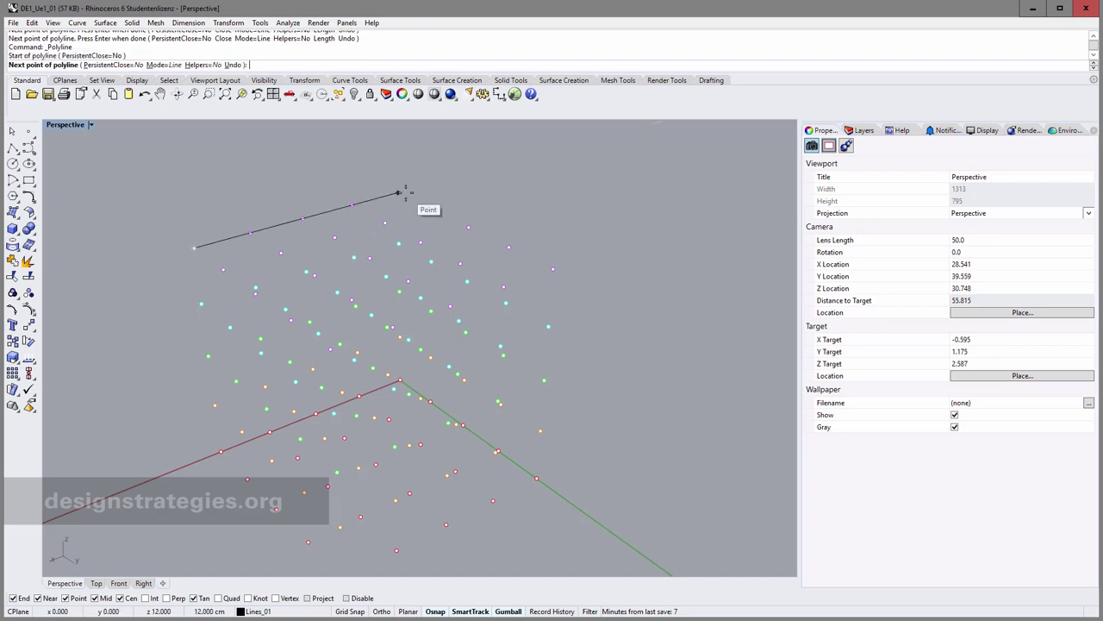
{"action": "left_click", "coordinate": [400, 191]}
Undo the additional polyline points placed on the top layer, back to the first 12 cm segment.
{"action": "left_click", "coordinate": [431, 209]}
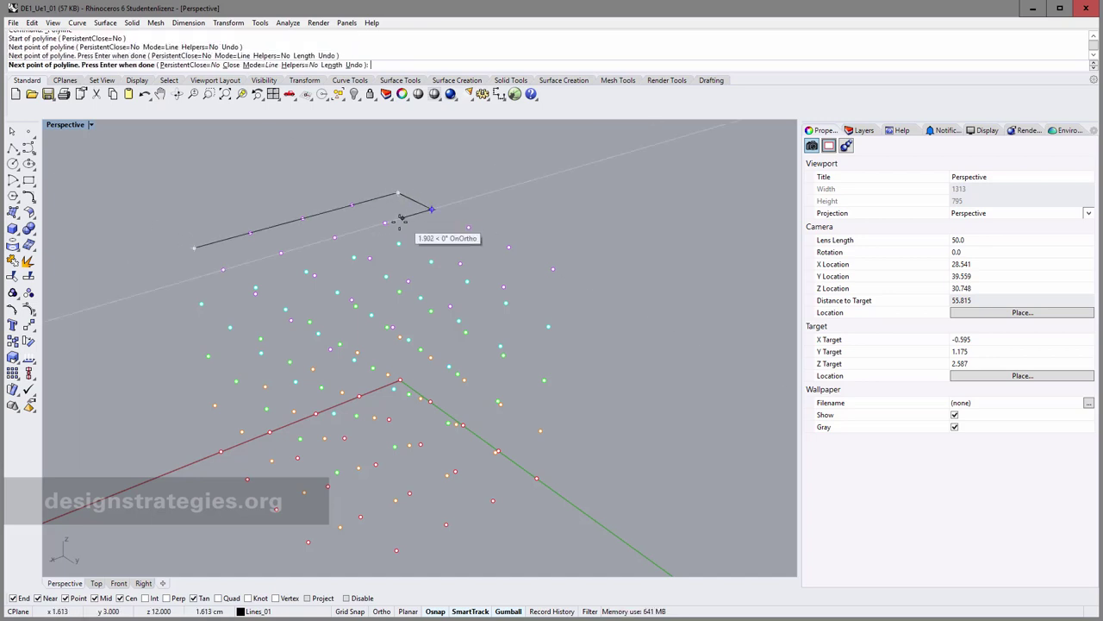
{"action": "left_click", "coordinate": [385, 223]}
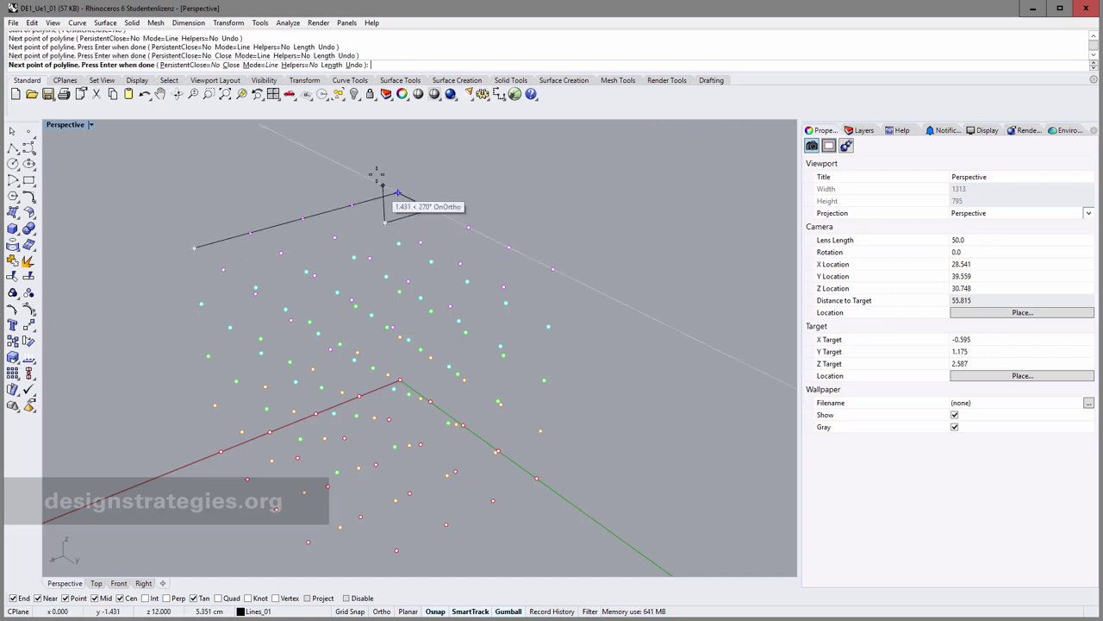
{"action": "left_click", "coordinate": [353, 65]}
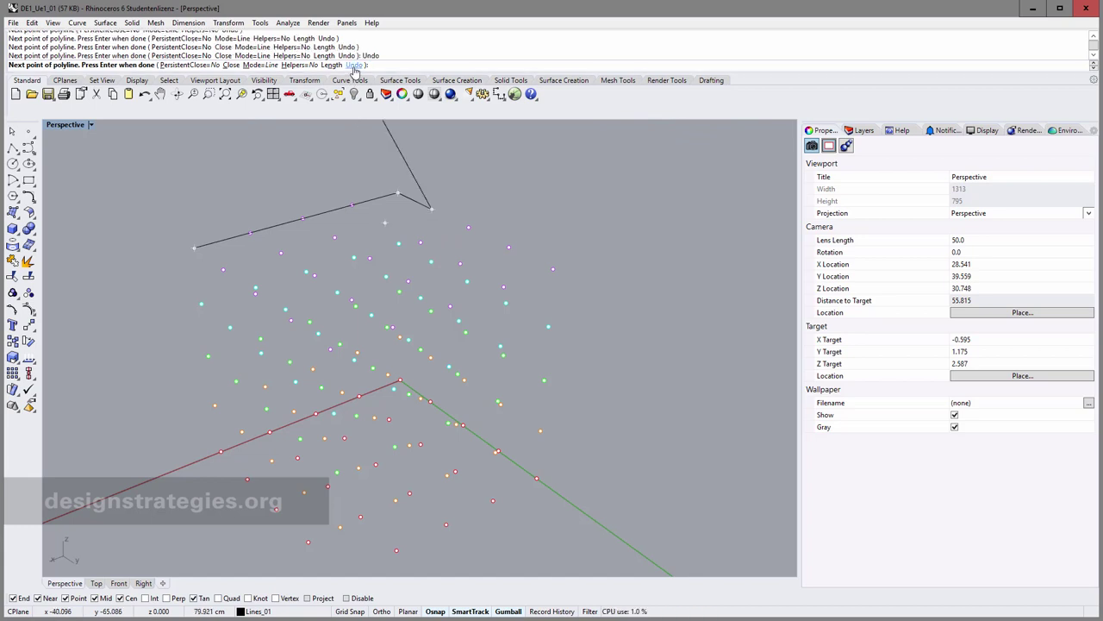
{"action": "left_click", "coordinate": [353, 67]}
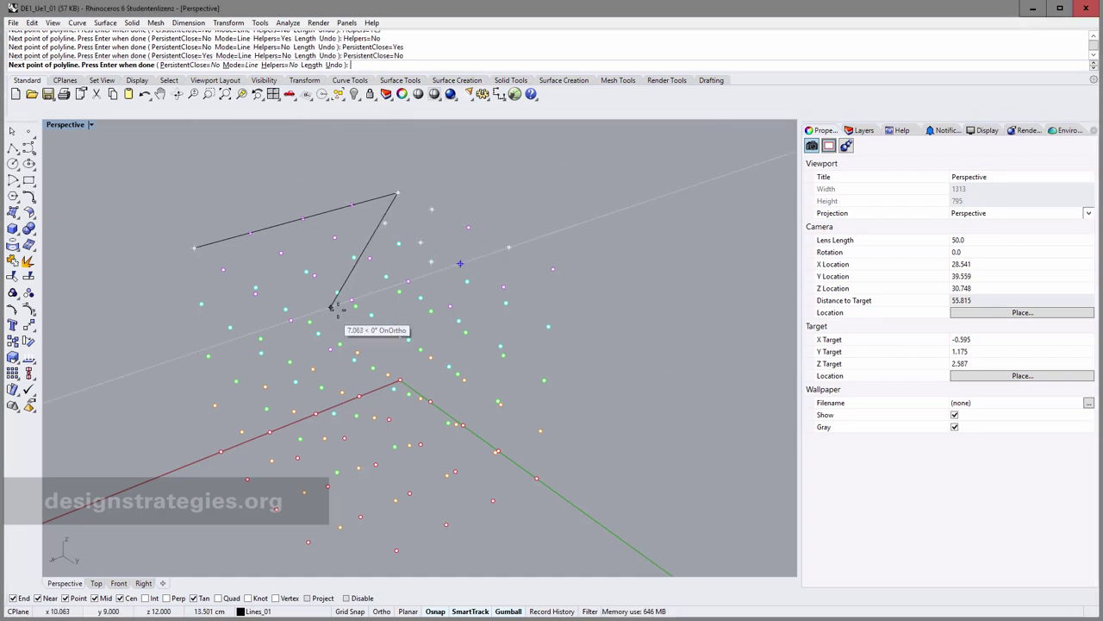
Continue the polyline on the top layer 3 cm along Y and 12 cm back along X.
{"action": "left_click", "coordinate": [431, 209]}
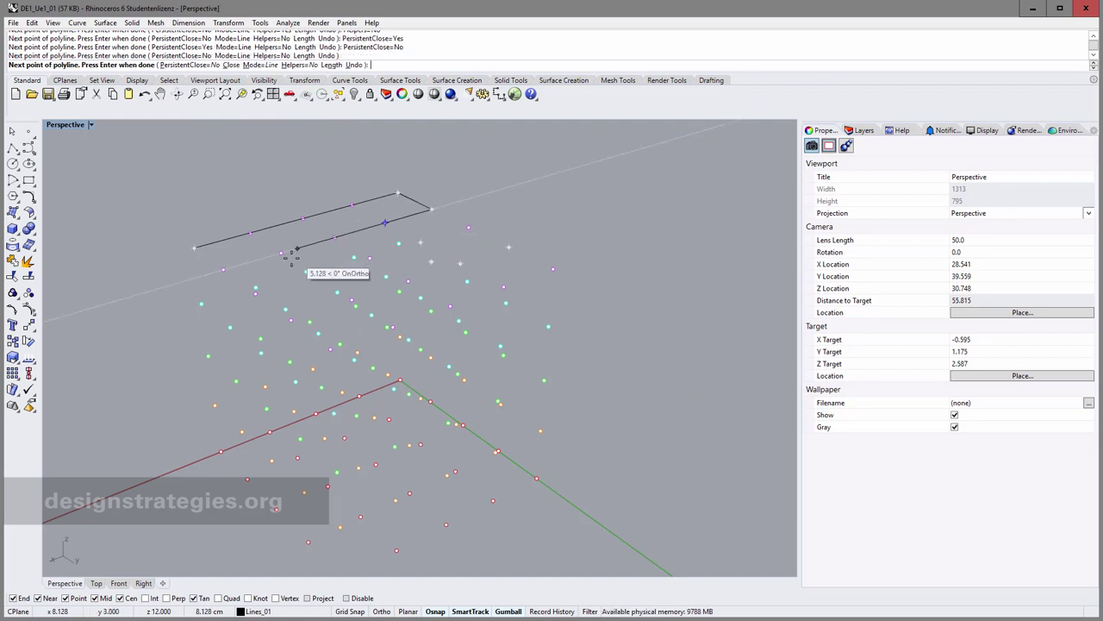
{"action": "left_click", "coordinate": [220, 274]}
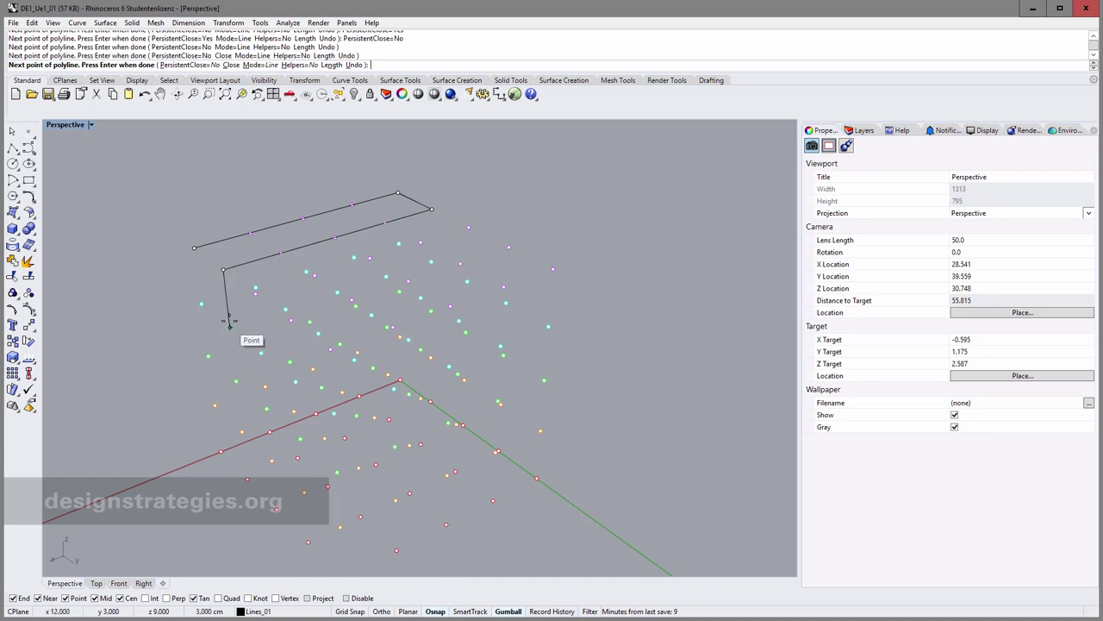
{"action": "right_click_drag", "start_coordinate": [207, 313], "coordinate": [271, 310]}
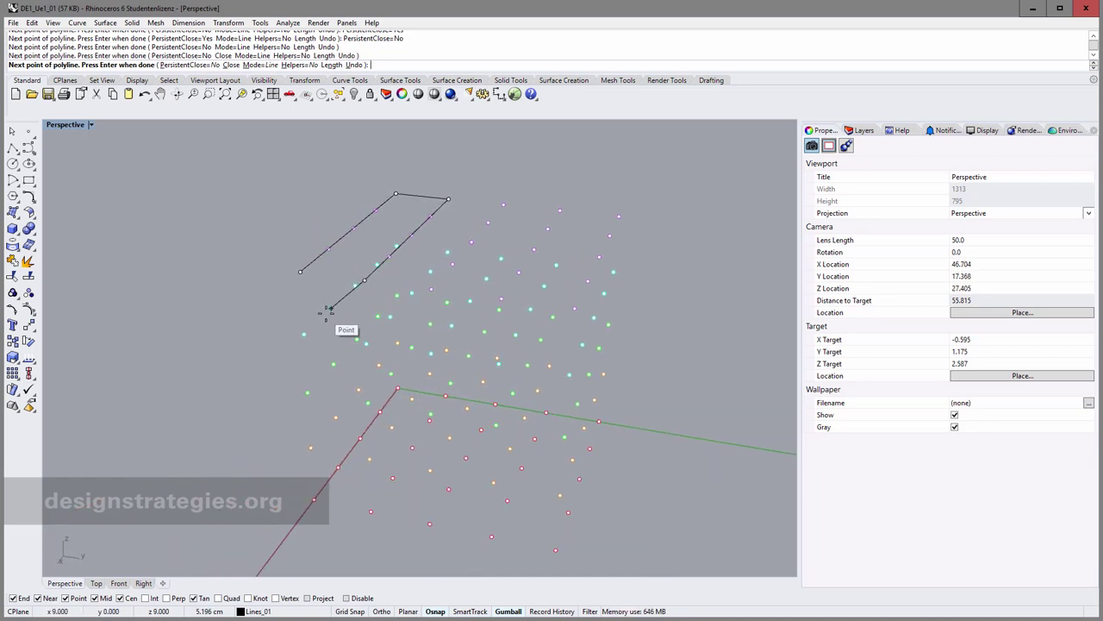
{"action": "right_click_drag", "start_coordinate": [353, 318], "coordinate": [317, 310]}
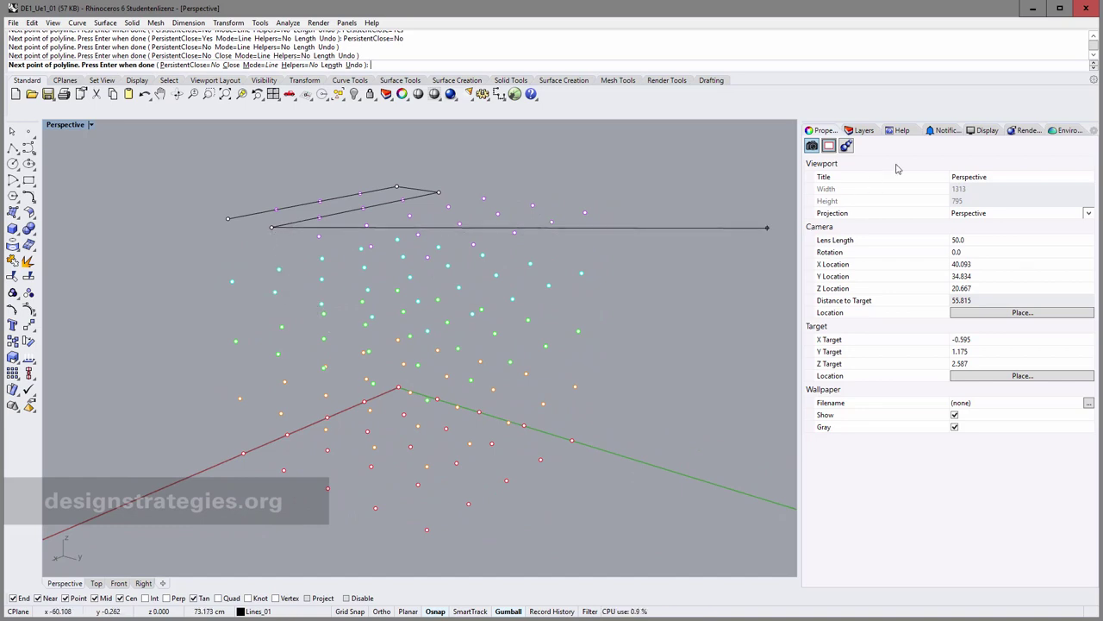
Hide the layers Points_01 to Points_04, keeping Points_05 and Lines_01 visible.
{"action": "left_click", "coordinate": [869, 131]}
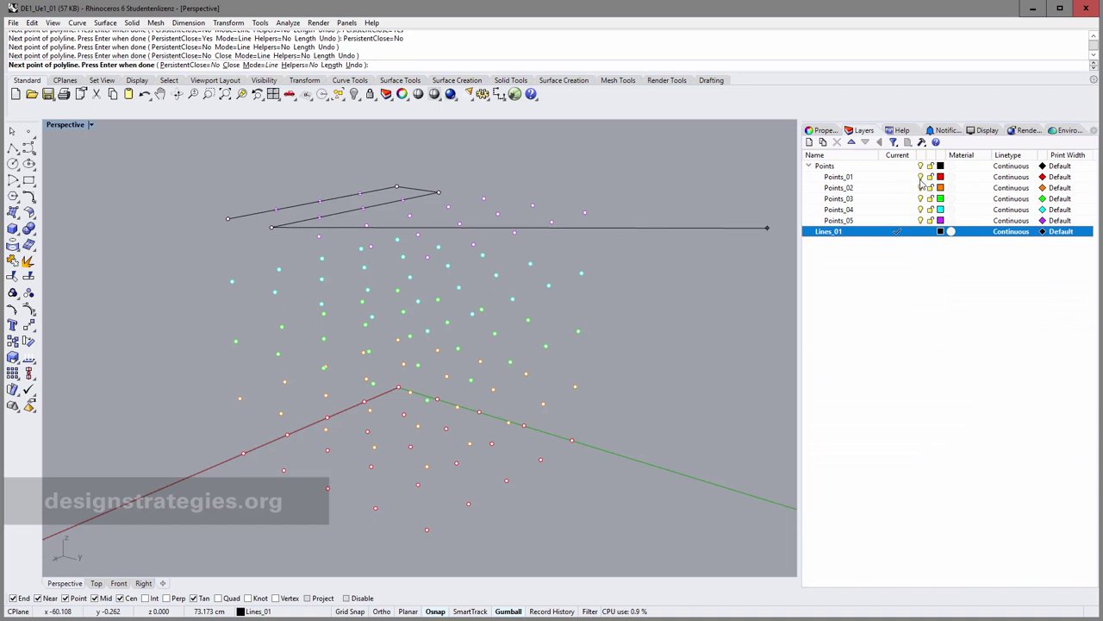
{"action": "left_click", "coordinate": [921, 188]}
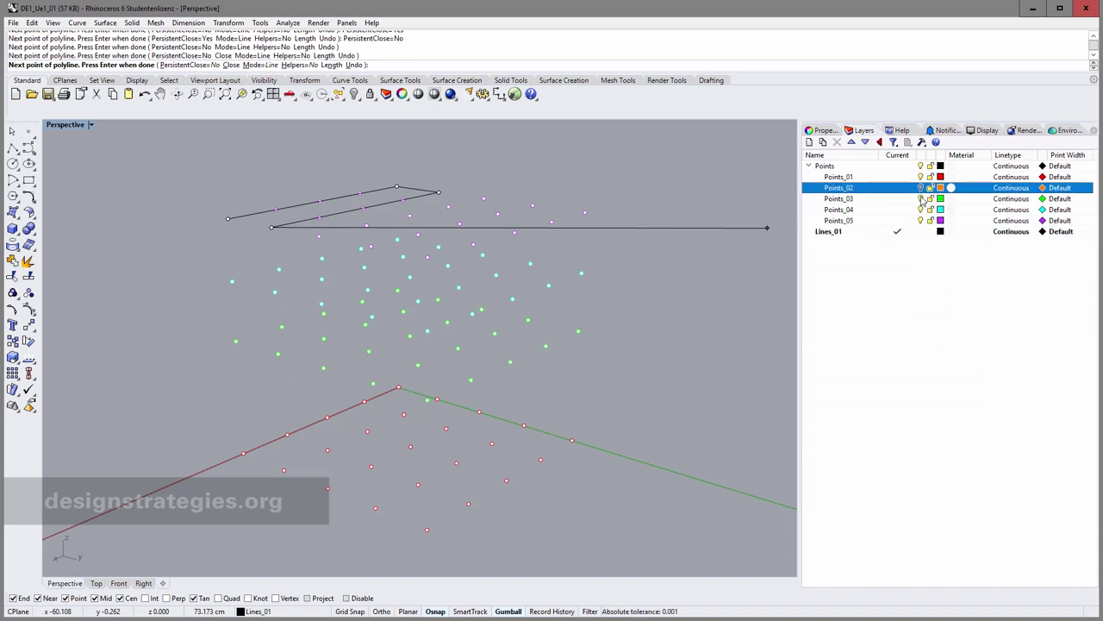
{"action": "left_click", "coordinate": [921, 199]}
{"action": "left_click", "coordinate": [922, 210]}
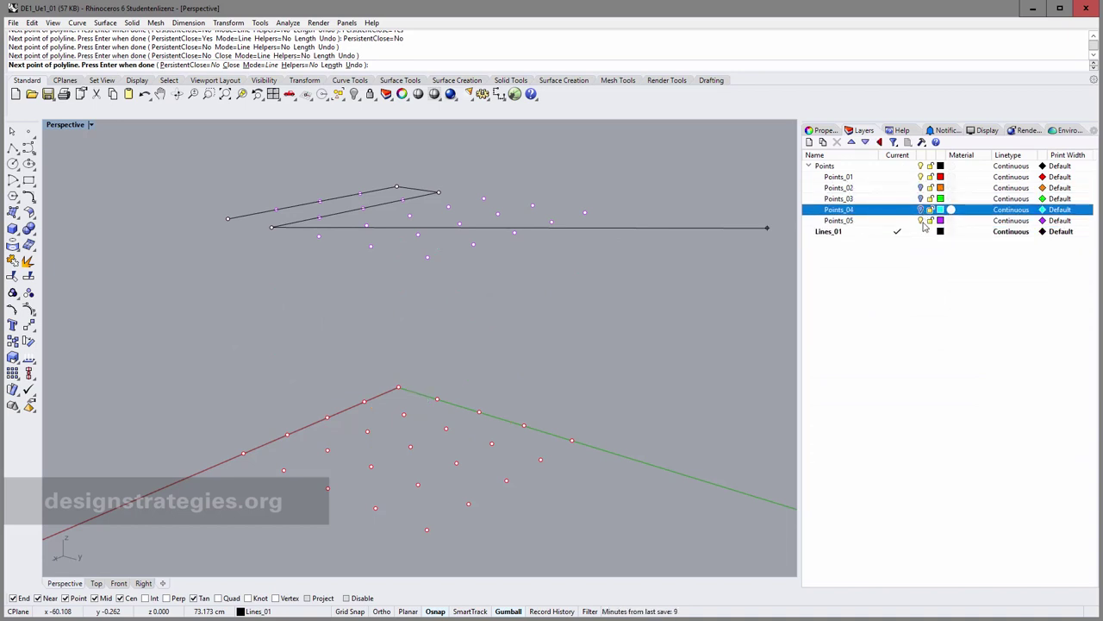
{"action": "left_click", "coordinate": [920, 221]}
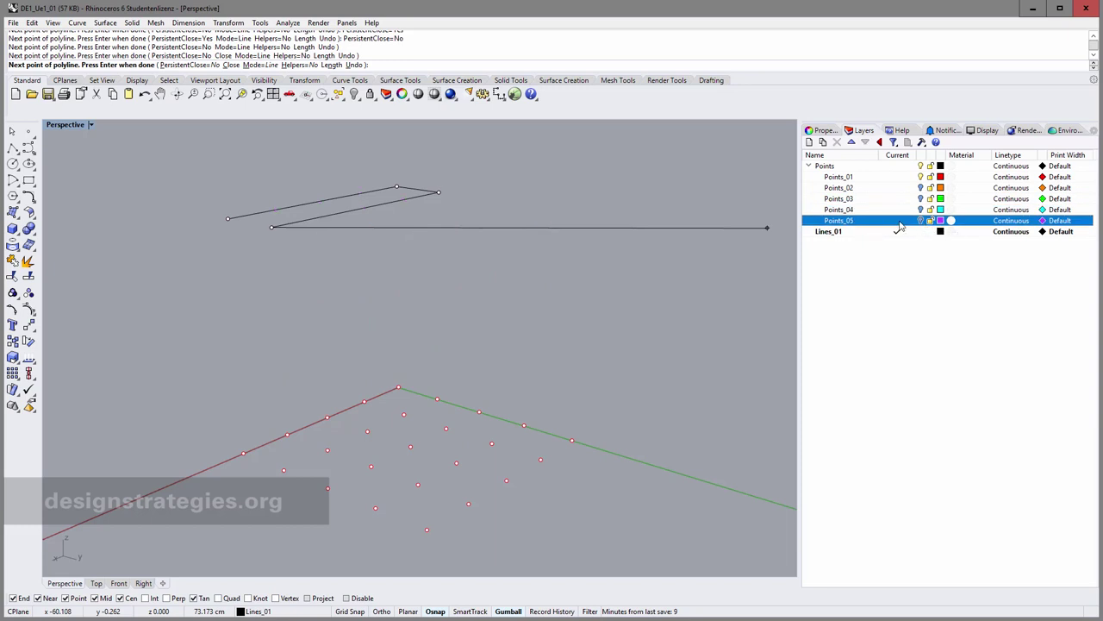
{"action": "left_click", "coordinate": [921, 221]}
{"action": "left_click", "coordinate": [922, 178]}
Continue the polyline as a zigzag through the remaining Points_05 rows, with 12 cm runs along X and 3 cm steps in Y.
{"action": "right_click_drag", "start_coordinate": [534, 246], "coordinate": [456, 190]}
{"action": "left_click", "coordinate": [337, 278]}
{"action": "left_click", "coordinate": [488, 209]}
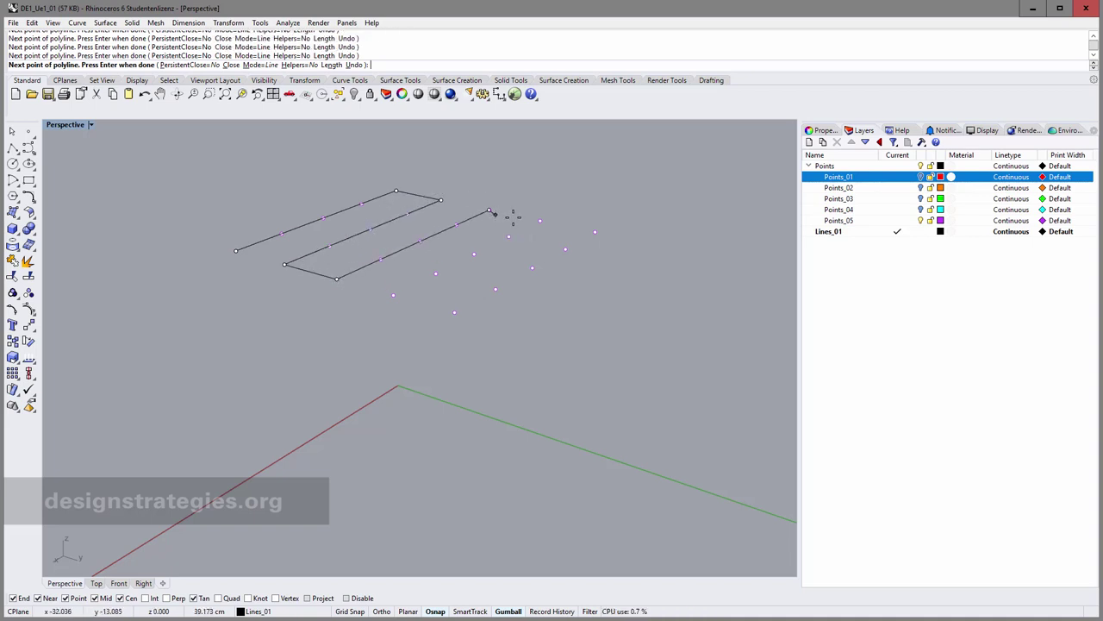
{"action": "left_click", "coordinate": [540, 221]}
{"action": "left_click", "coordinate": [393, 294]}
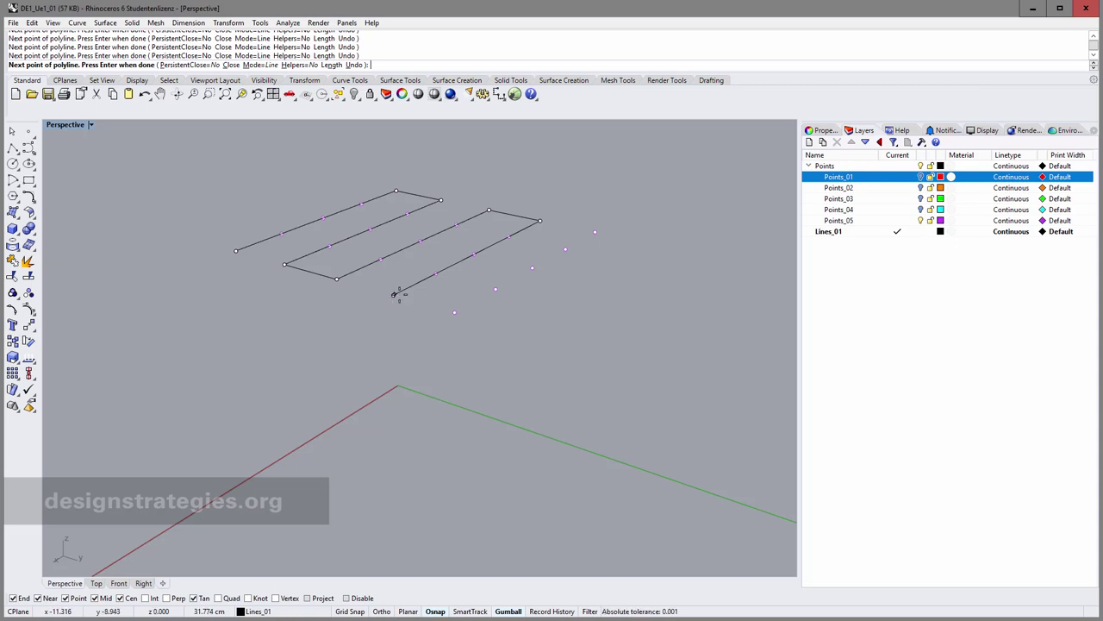
{"action": "left_click", "coordinate": [453, 310]}
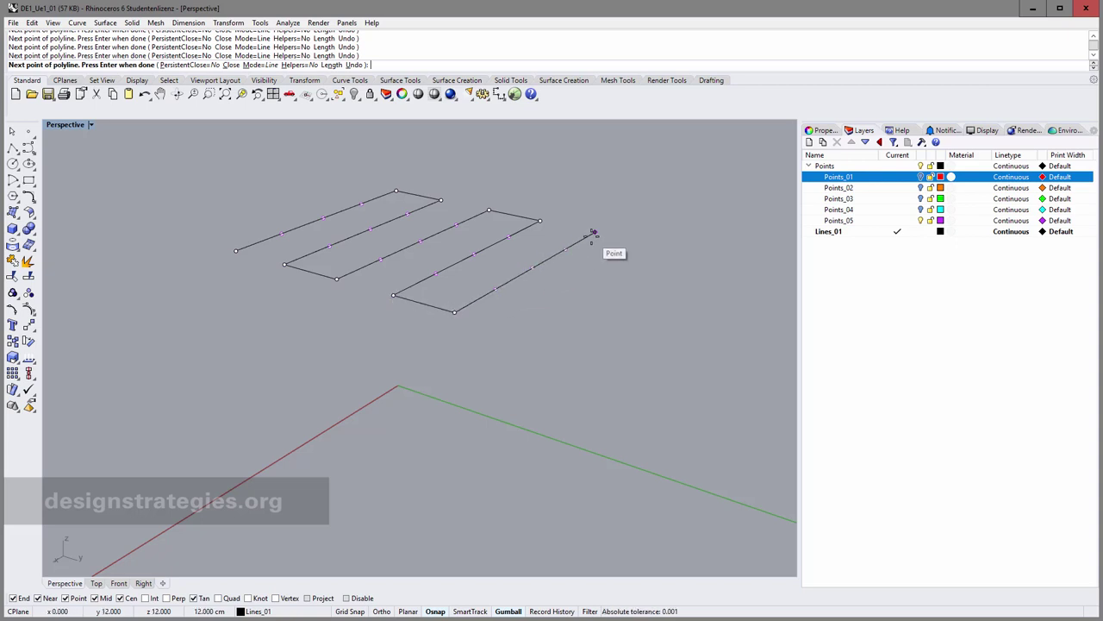
{"action": "left_click", "coordinate": [594, 231]}
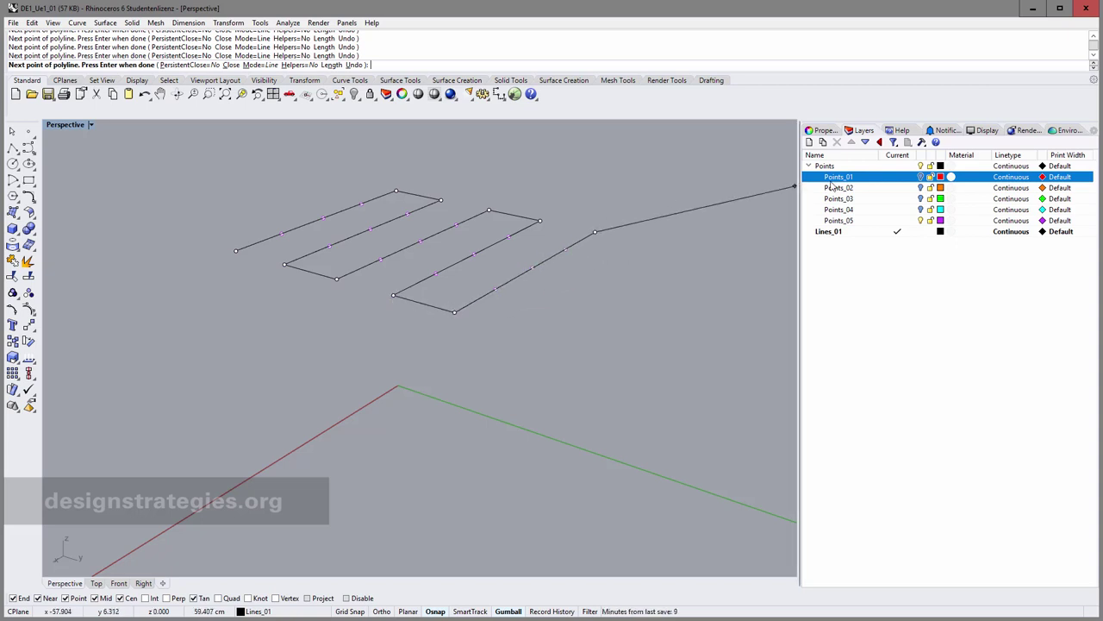
Show Points_04 instead of Points_05 and extend the polyline 3 cm straight down to the z 9 point.
{"action": "left_click", "coordinate": [922, 221]}
{"action": "left_click", "coordinate": [921, 210]}
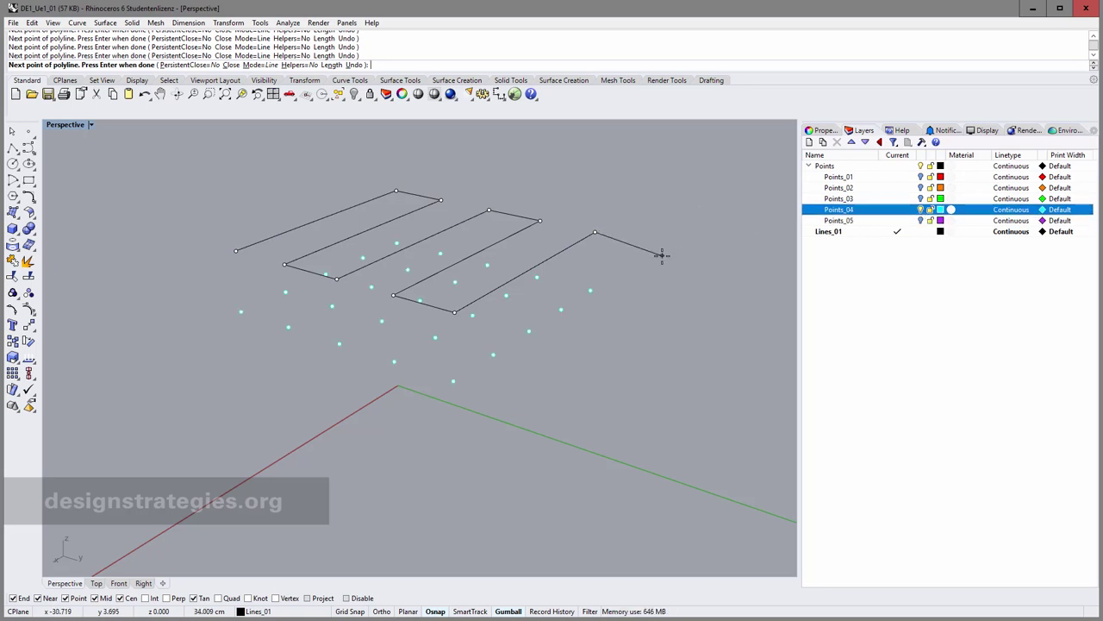
{"action": "left_click", "coordinate": [590, 290]}
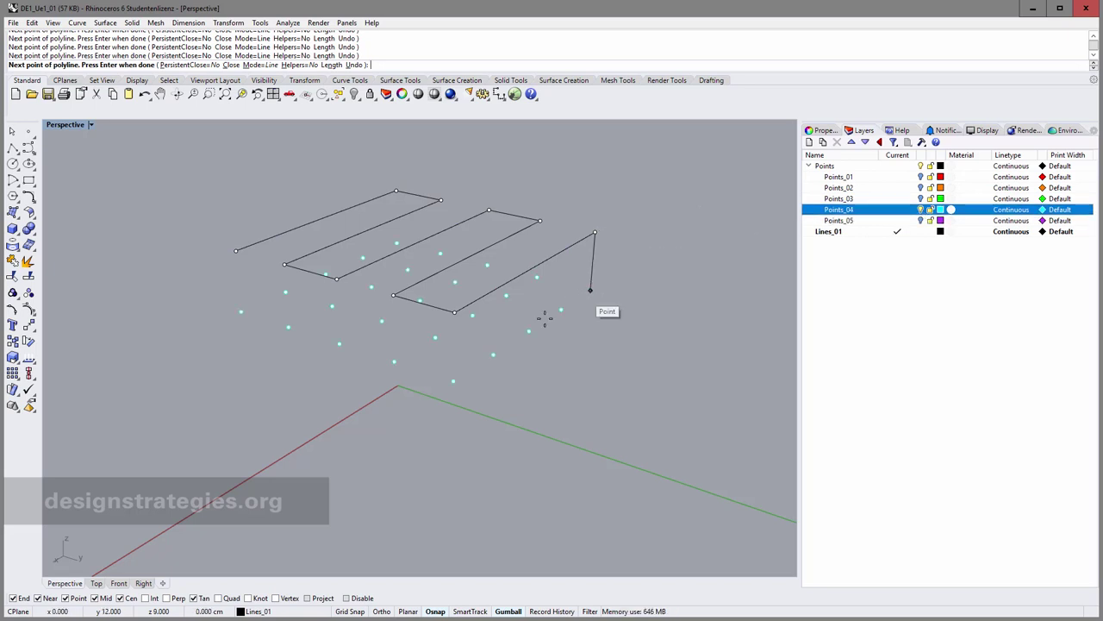
Zigzag the polyline back through all Points_04 rows in 12 cm runs along X and finish it.
{"action": "left_click", "coordinate": [454, 381]}
{"action": "left_click", "coordinate": [394, 361]}
{"action": "left_click", "coordinate": [537, 277]}
{"action": "left_click", "coordinate": [487, 265]}
{"action": "left_click", "coordinate": [338, 344]}
{"action": "left_click", "coordinate": [288, 327]}
{"action": "left_click", "coordinate": [395, 243]}
{"action": "left_click", "coordinate": [242, 311]}
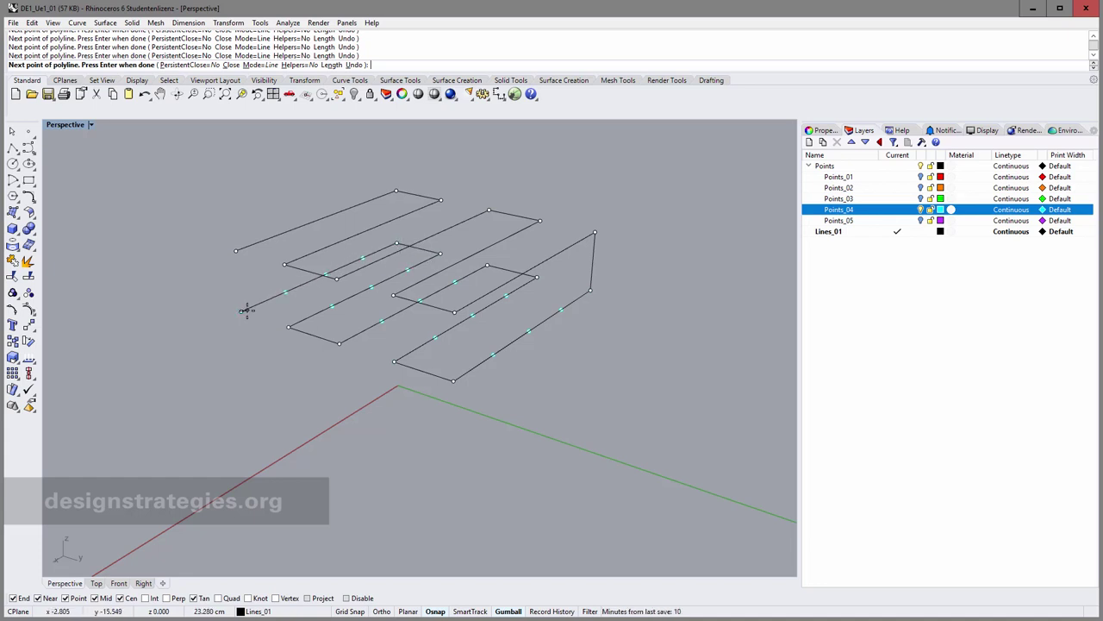
{"action": "key", "text": "Return"}
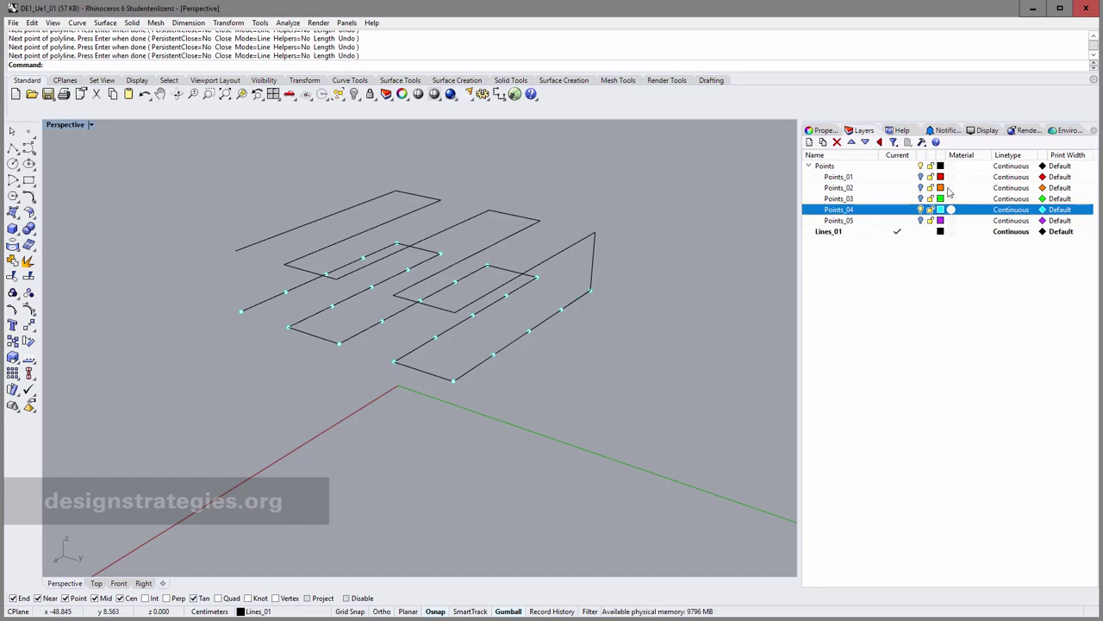
{"action": "left_click", "coordinate": [527, 331]}
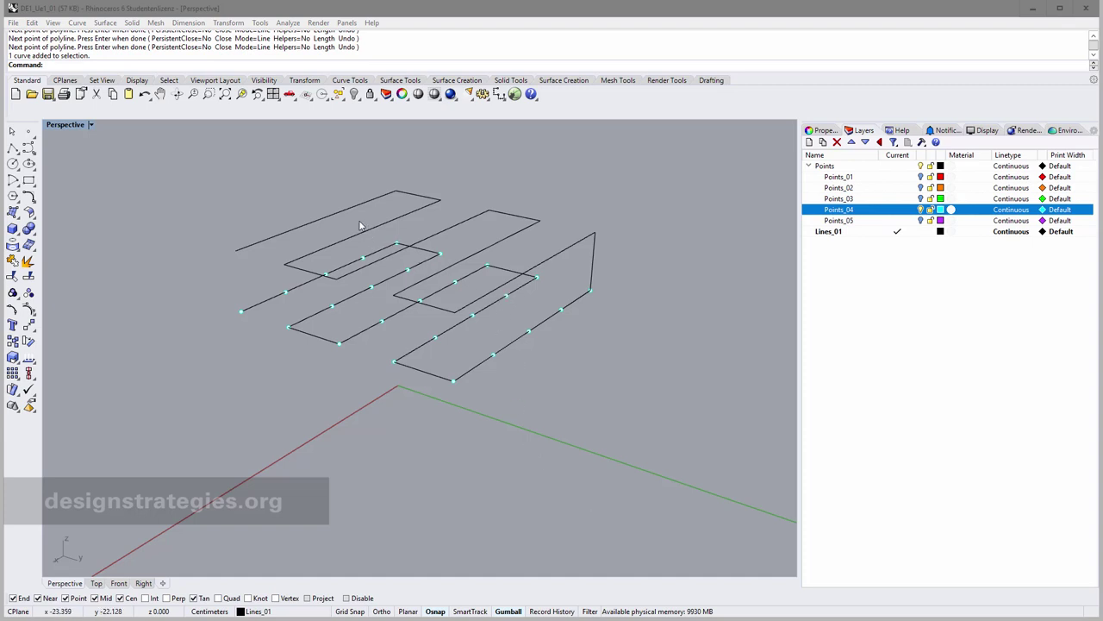
{"action": "key", "text": "Return"}
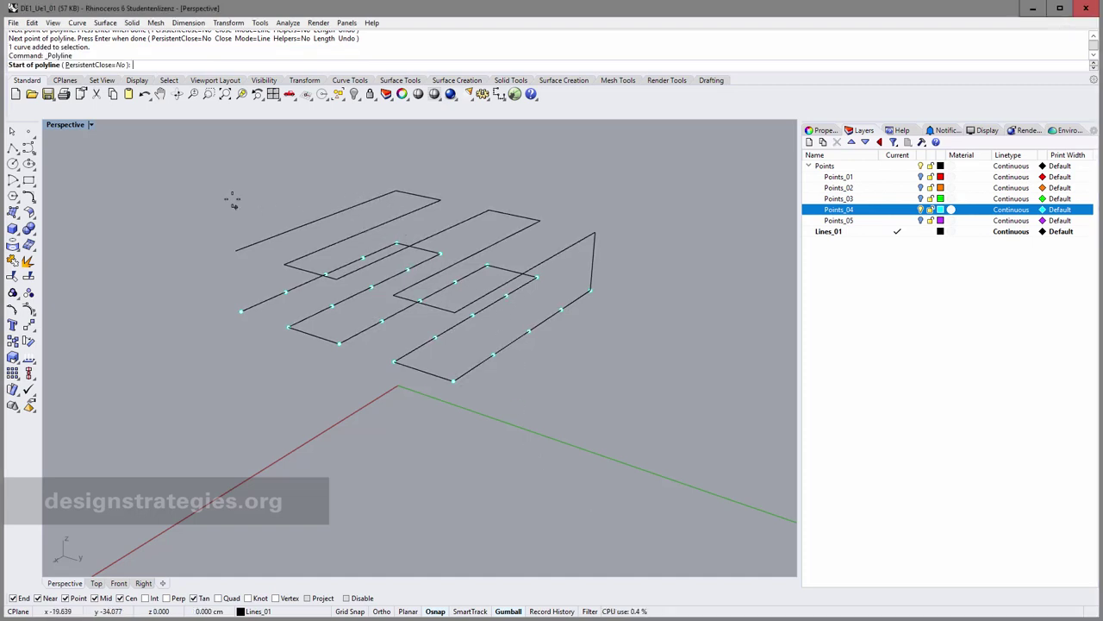
{"action": "left_click", "coordinate": [12, 131]}
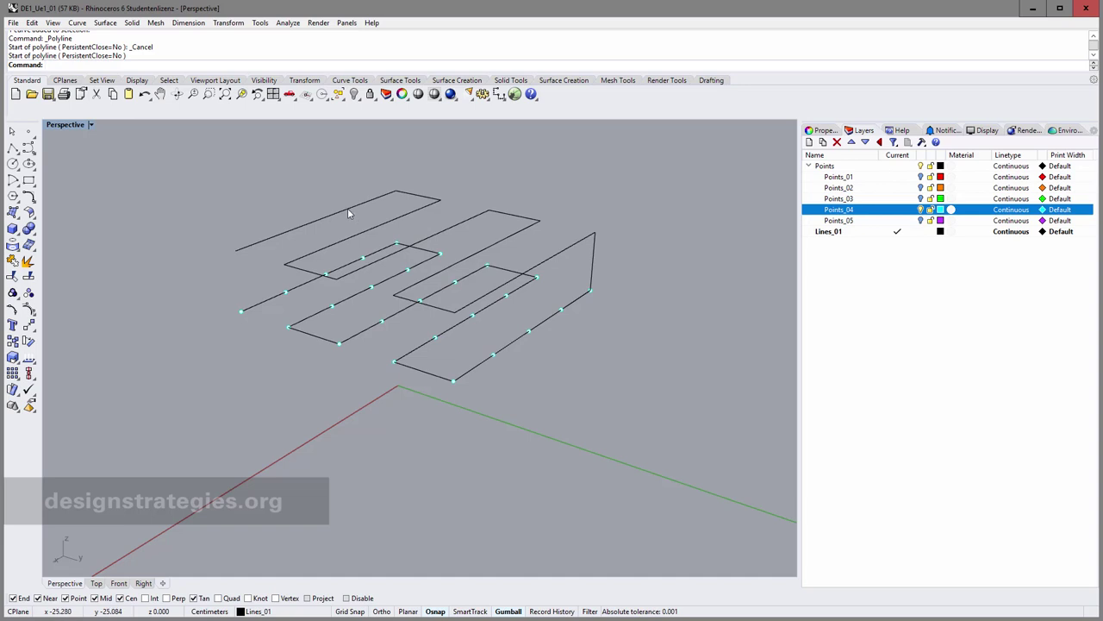
Try moving the polyline's top-layer corner point above the origin upward in Z, and undo the move.
{"action": "left_click", "coordinate": [347, 207]}
{"action": "left_click", "coordinate": [389, 177]}
{"action": "left_click", "coordinate": [396, 191]}
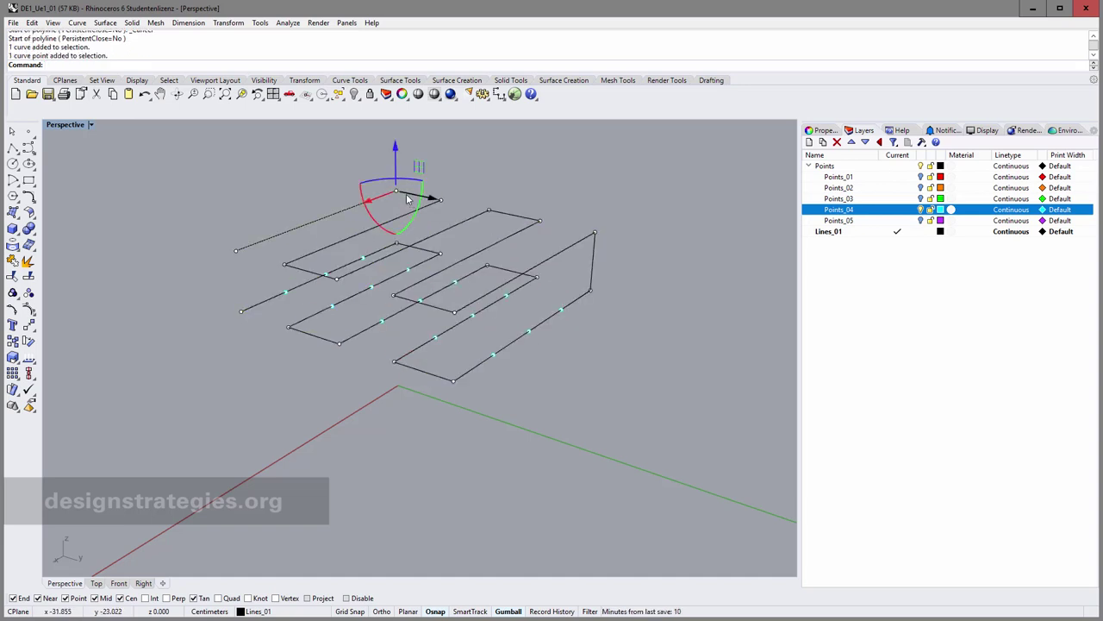
{"action": "left_click_drag", "start_coordinate": [382, 199], "coordinate": [395, 128]}
{"action": "key", "text": "ctrl+z"}
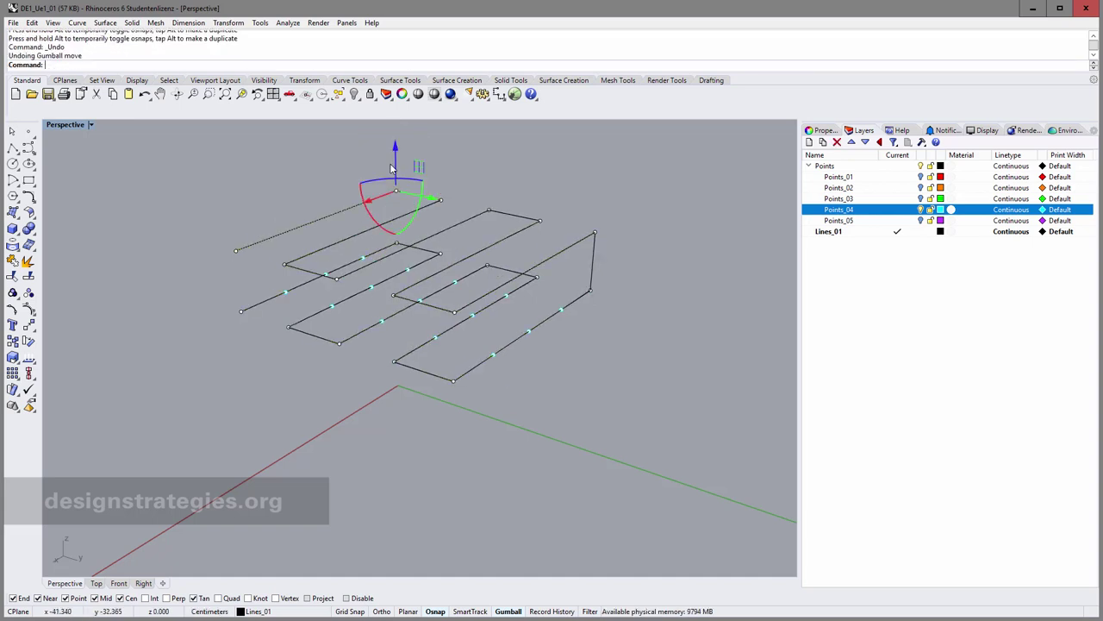
Try deleting the polyline's selected corner point and restore the complete polyline.
{"action": "key", "text": "Delete"}
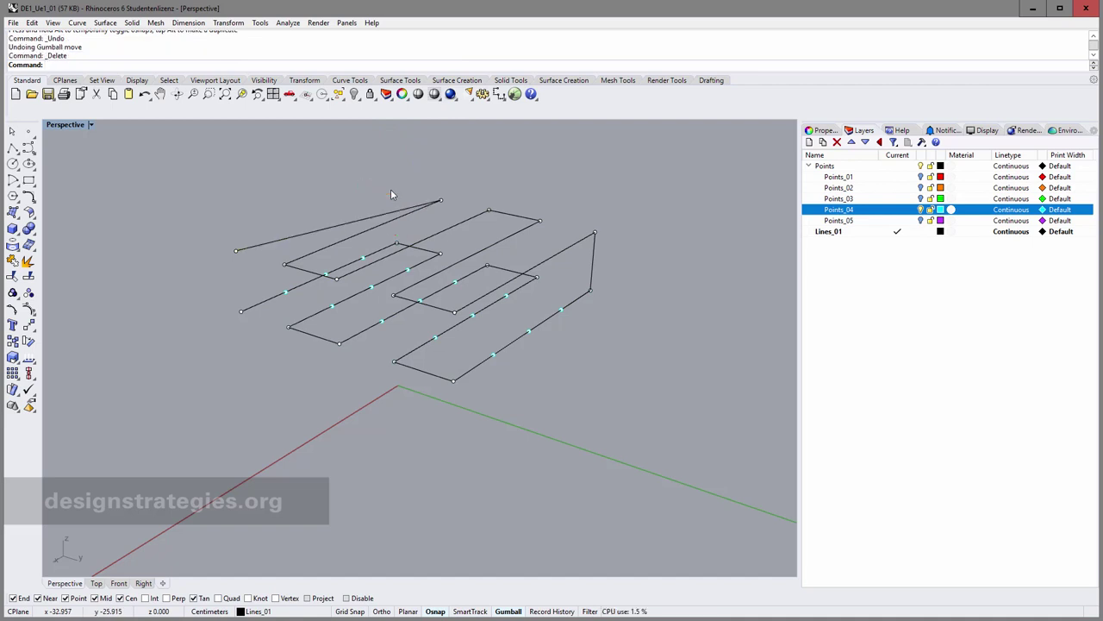
{"action": "key", "text": "ctrl+z"}
{"action": "left_click_drag", "start_coordinate": [416, 223], "coordinate": [428, 231]}
{"action": "key", "text": "ctrl+z"}
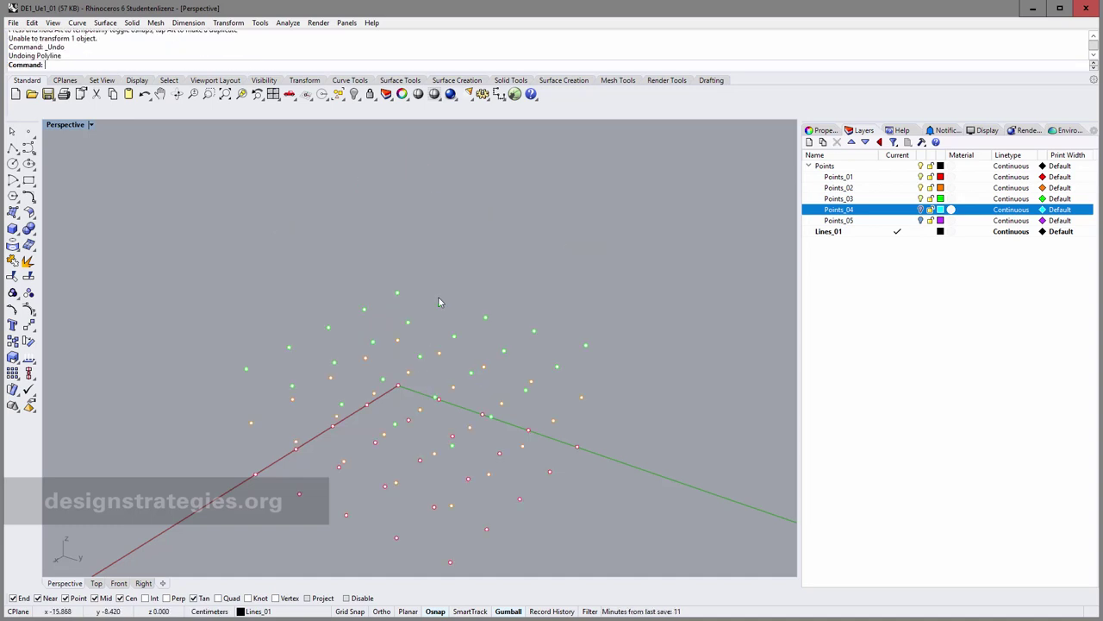
{"action": "key", "text": "ctrl+y"}
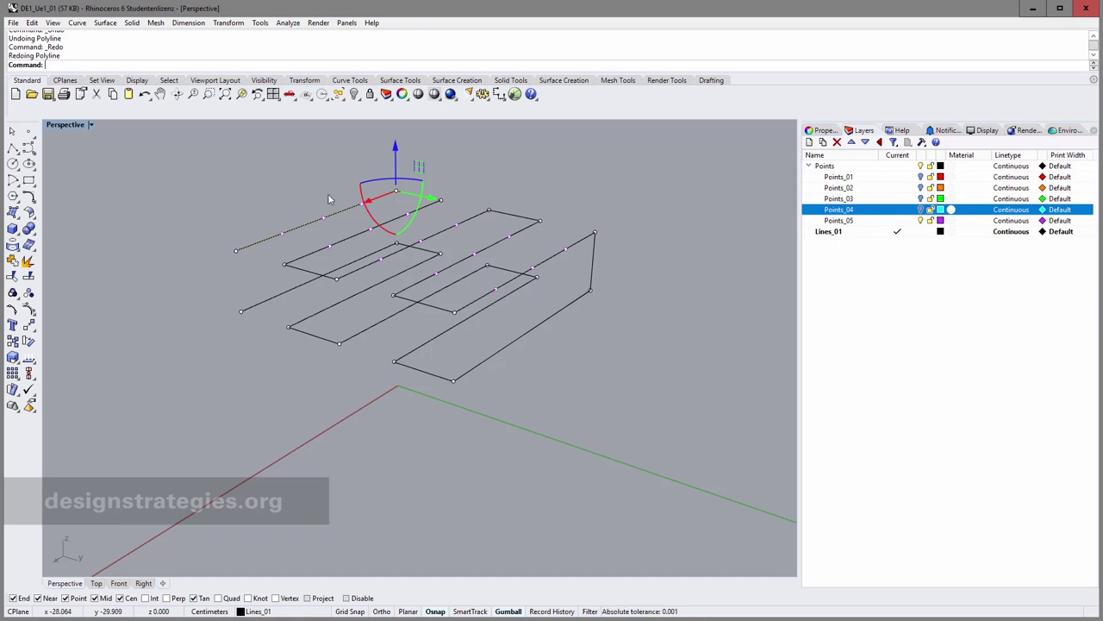
Deselect the corner point, select the whole polyline and change its degree to 2 with ChangeDegree.
{"action": "scroll", "coordinate": [348, 181], "scroll_direction": "up", "scroll_amount": 2}
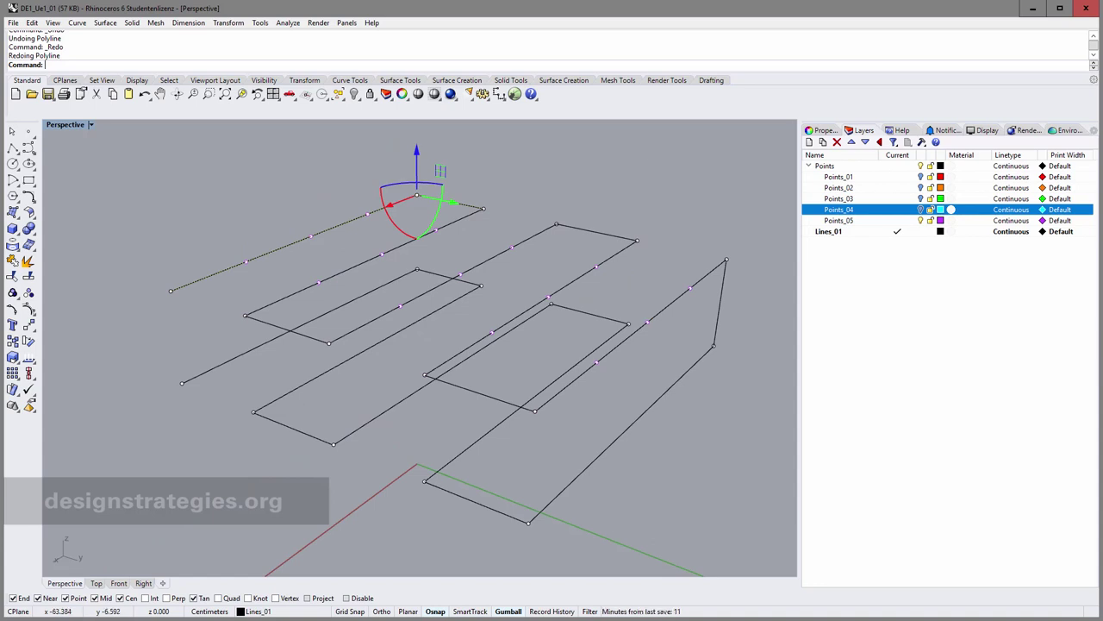
{"action": "key", "text": "Escape"}
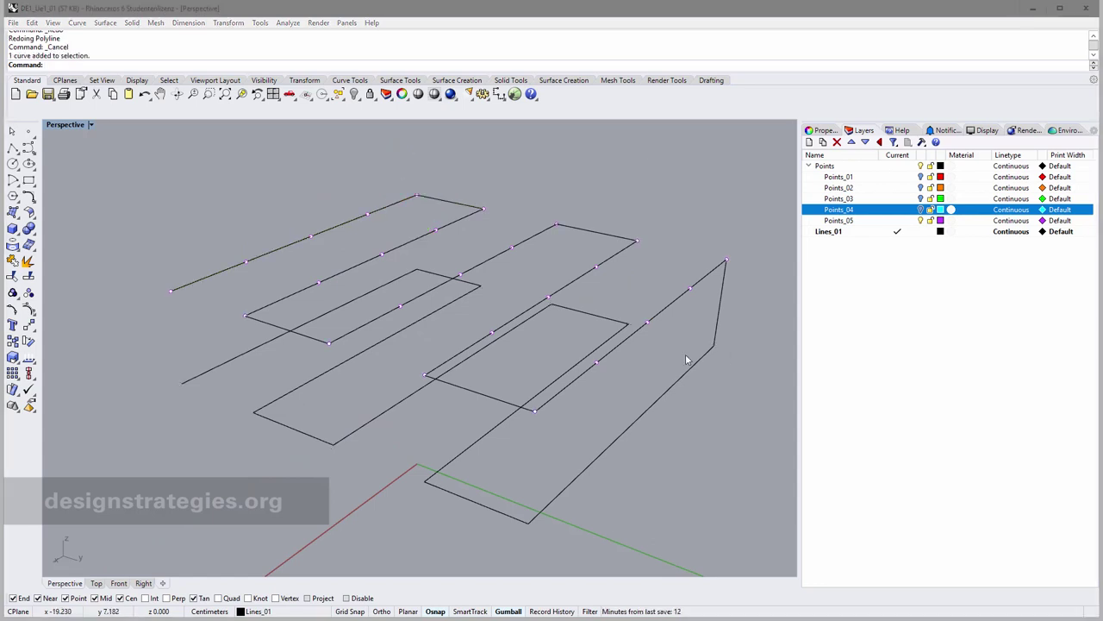
{"action": "left_click", "coordinate": [396, 209]}
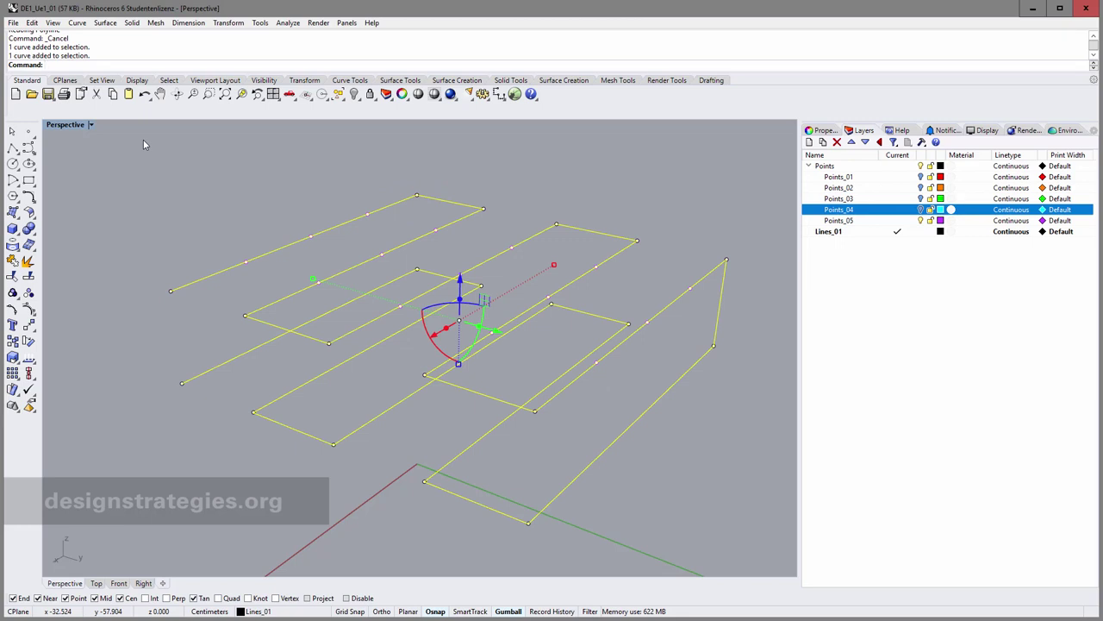
{"action": "type", "text": "Change"}
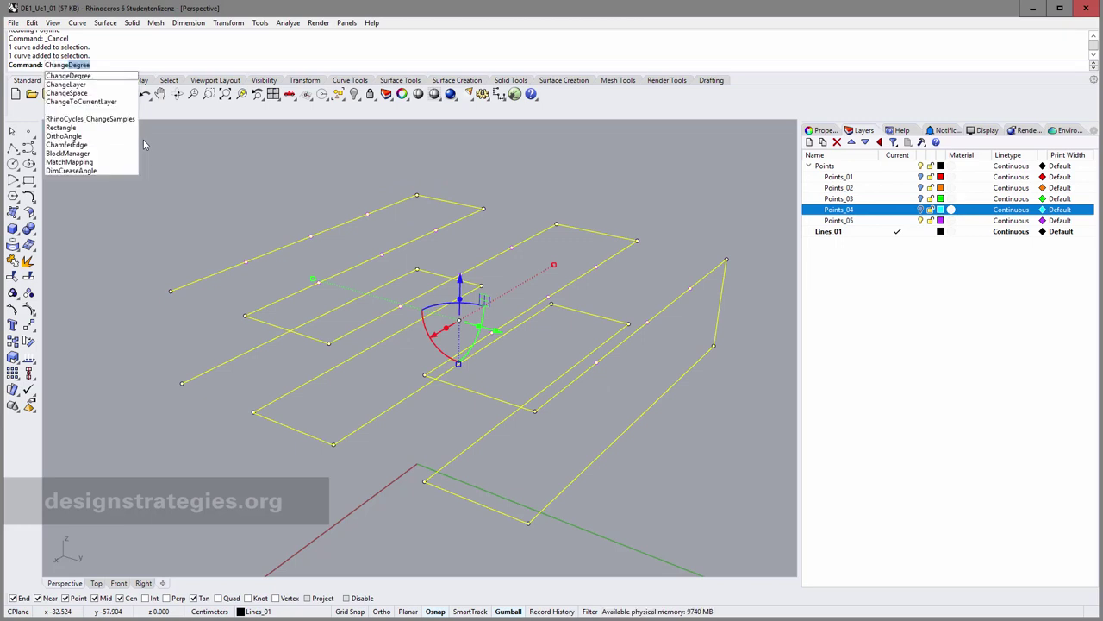
{"action": "type", "text": "Degree"}
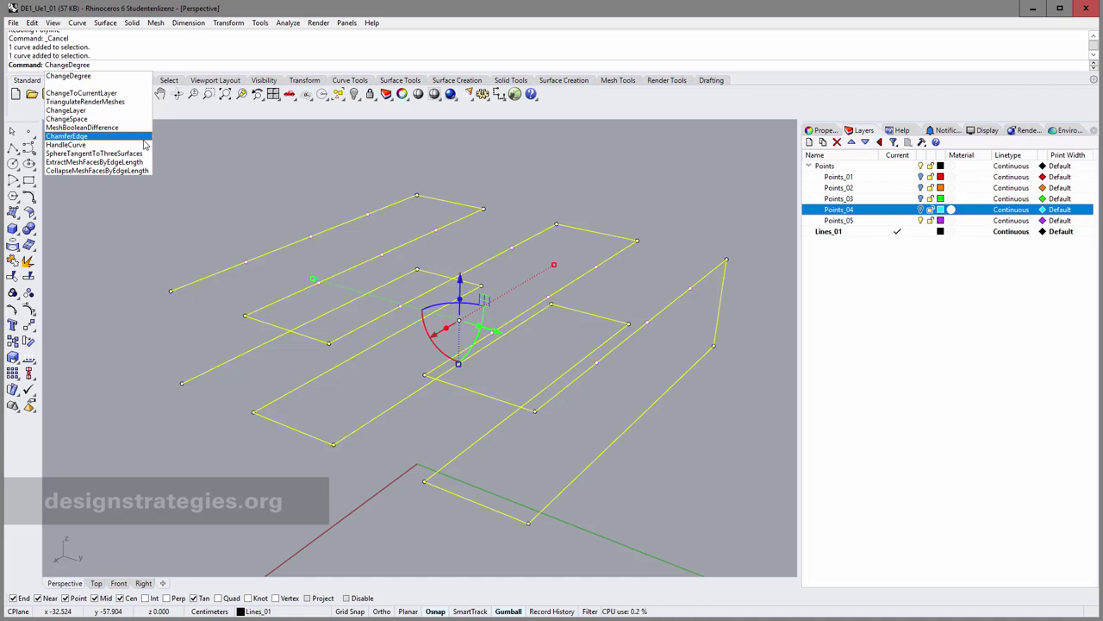
{"action": "key", "text": "Return"}
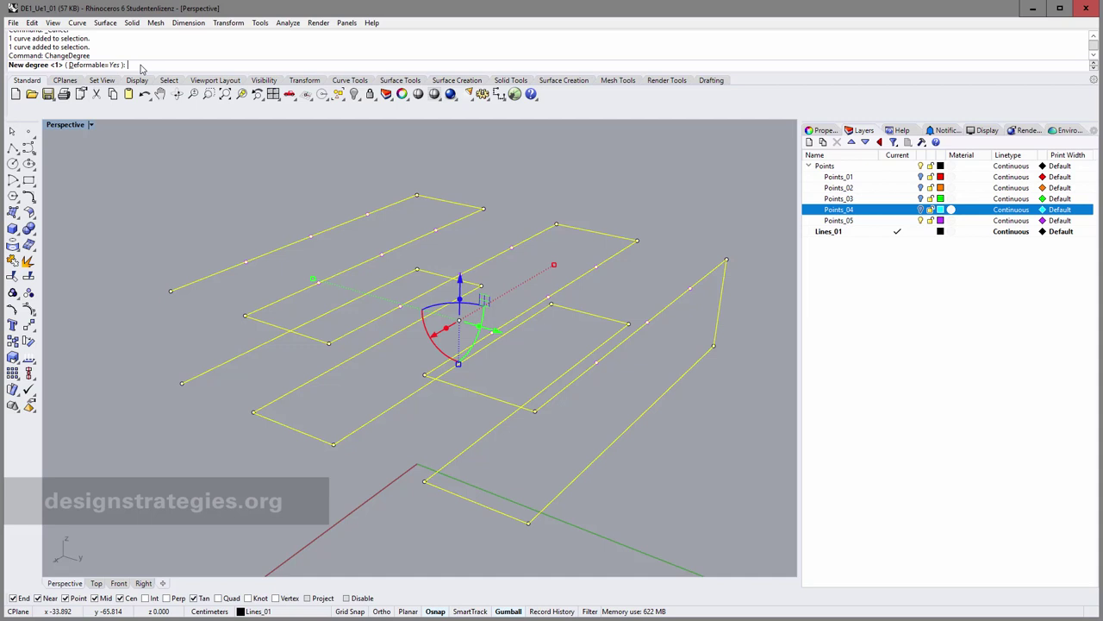
{"action": "key", "text": "Return"}
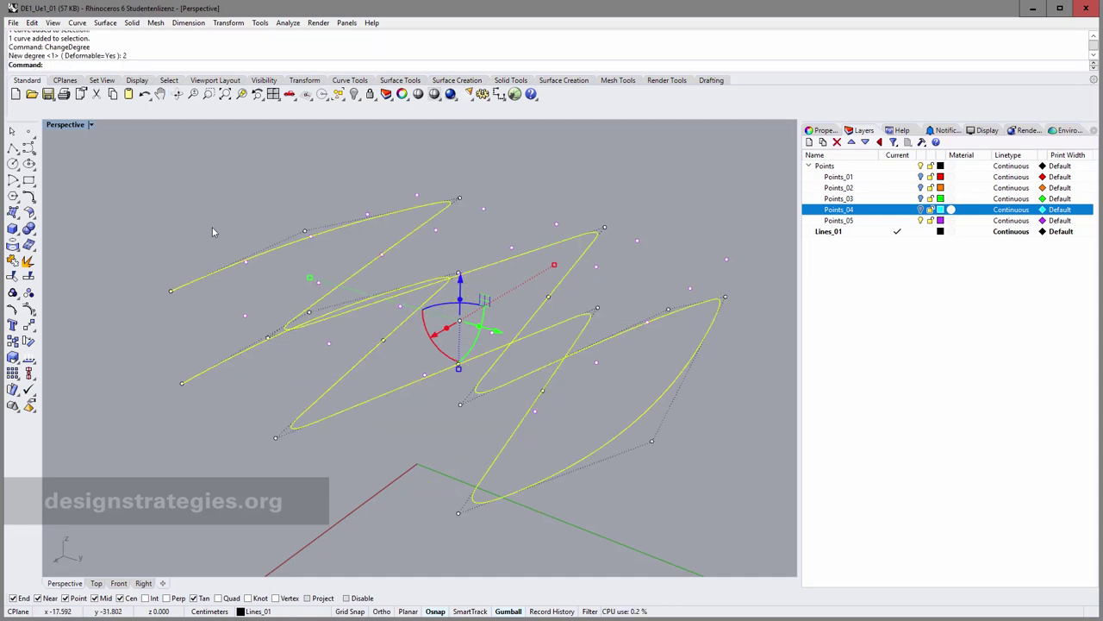
Raise the selected curve's degree to 3 with ChangeDegree.
{"action": "right_click_drag", "start_coordinate": [374, 327], "coordinate": [216, 217]}
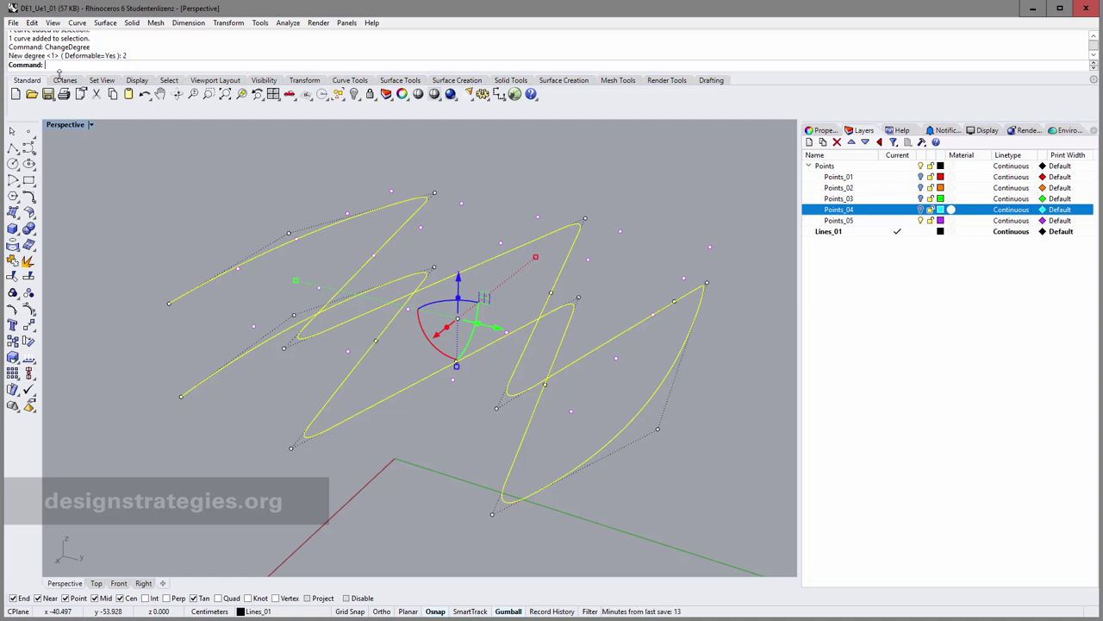
{"action": "key", "text": "Return"}
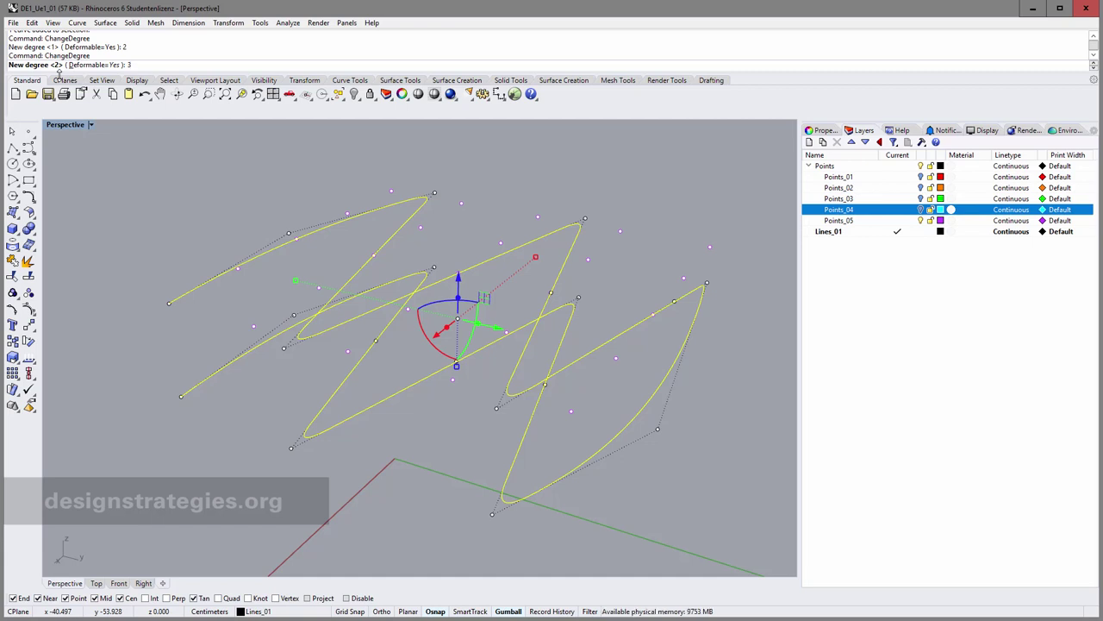
{"action": "key", "text": "Return"}
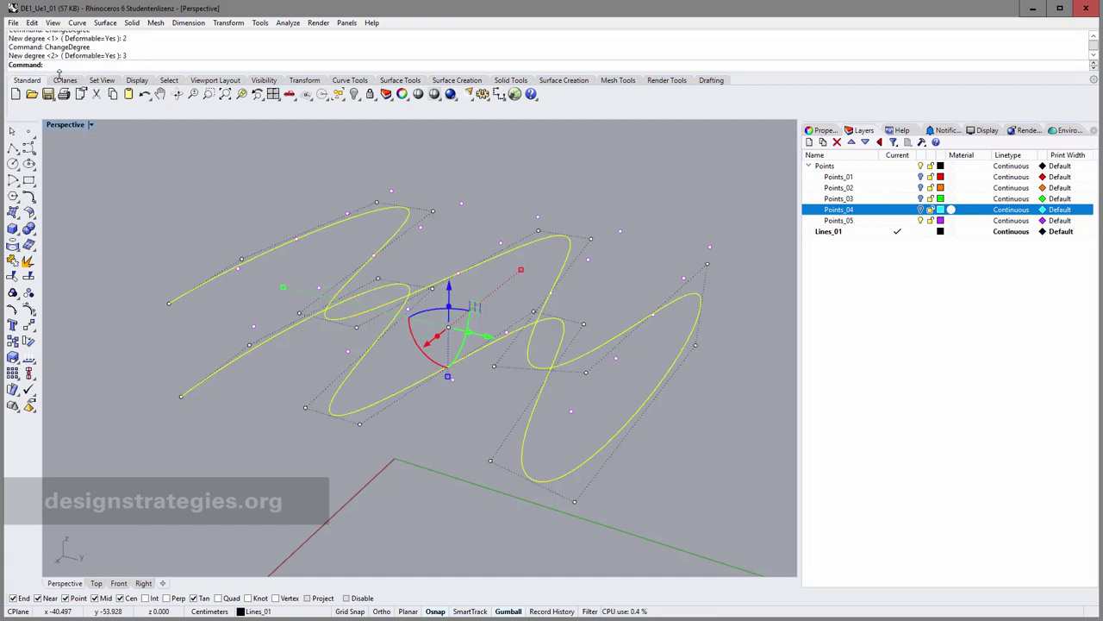
Change the selected curve's degree to 1.
{"action": "key", "text": "Return"}
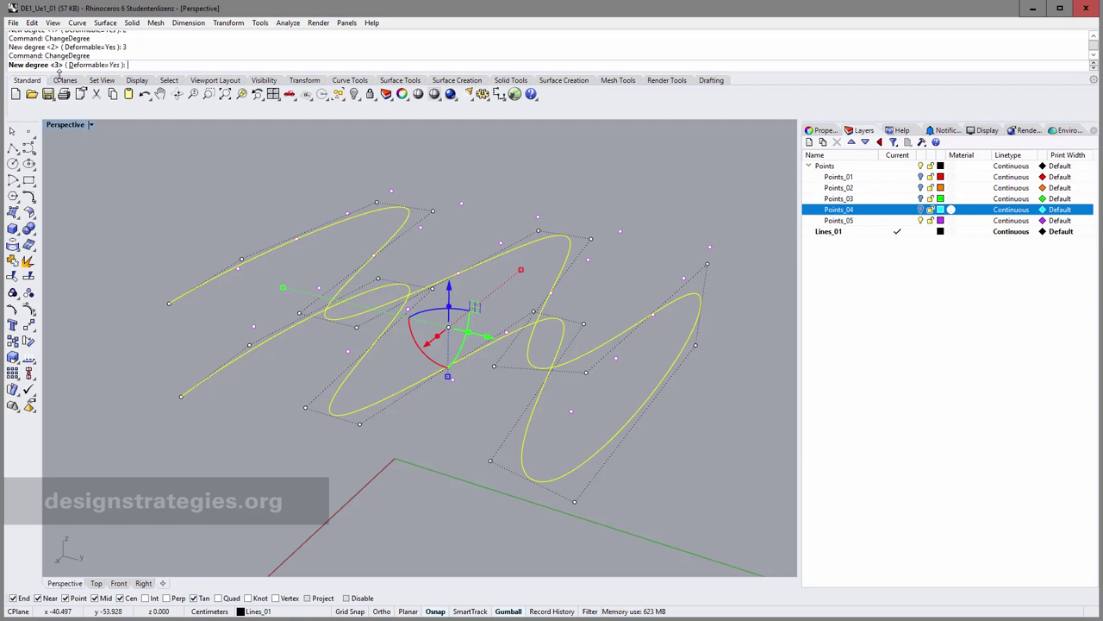
{"action": "type", "text": "1"}
{"action": "key", "text": "Return"}
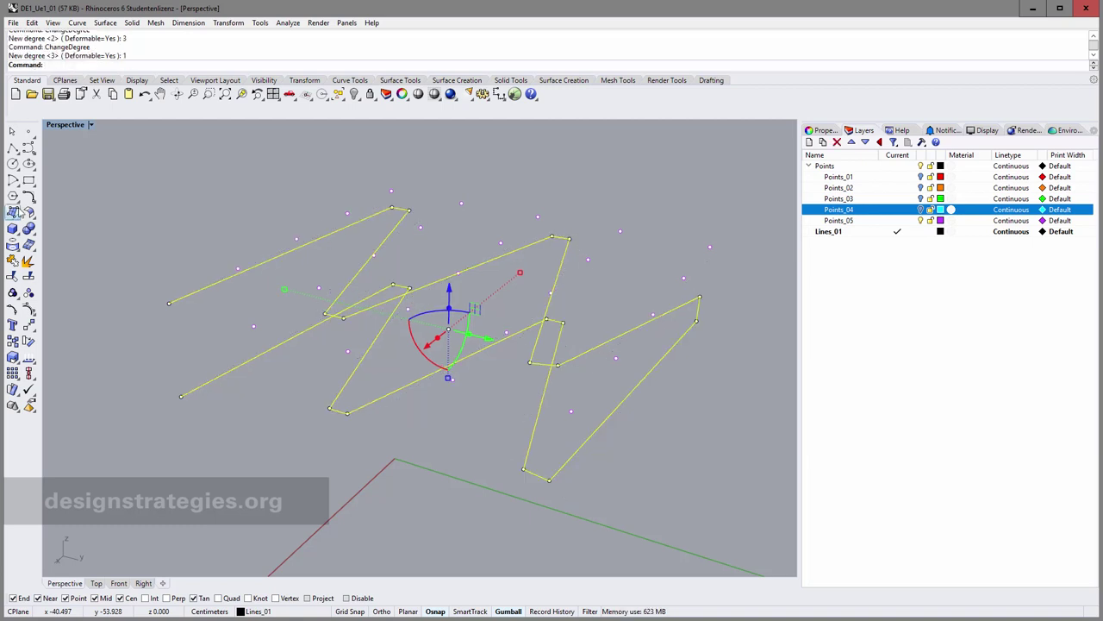
Hide the Points_05 layer and show Points_03 and Points_02 instead.
{"action": "right_click_drag", "start_coordinate": [508, 291], "coordinate": [483, 345]}
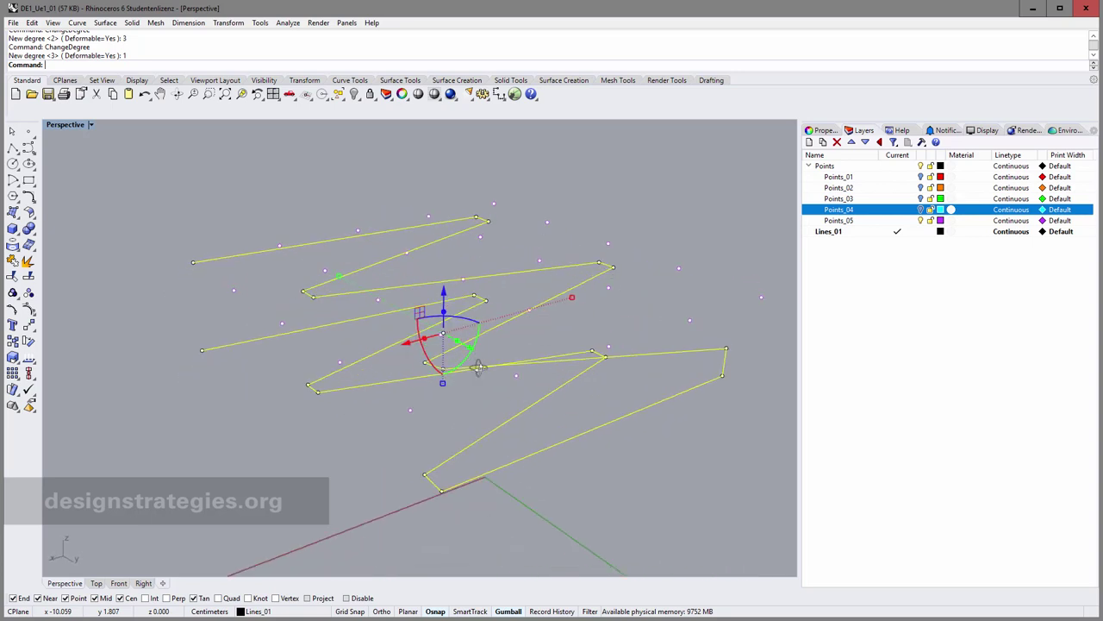
{"action": "left_click", "coordinate": [919, 221]}
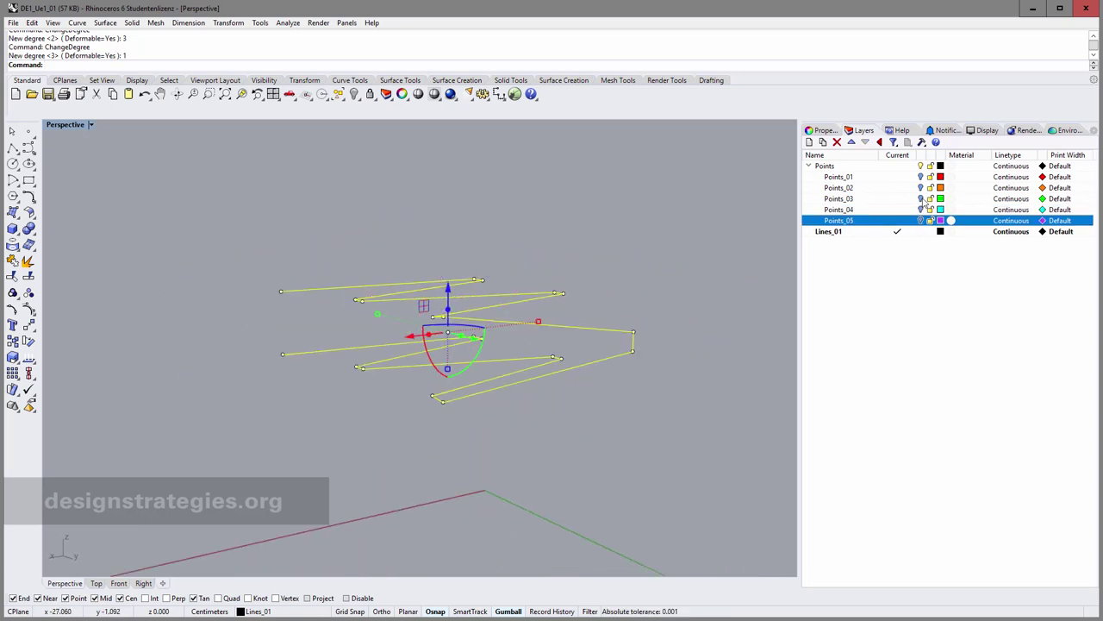
{"action": "left_click", "coordinate": [924, 199]}
{"action": "left_click", "coordinate": [919, 199]}
{"action": "left_click", "coordinate": [919, 187]}
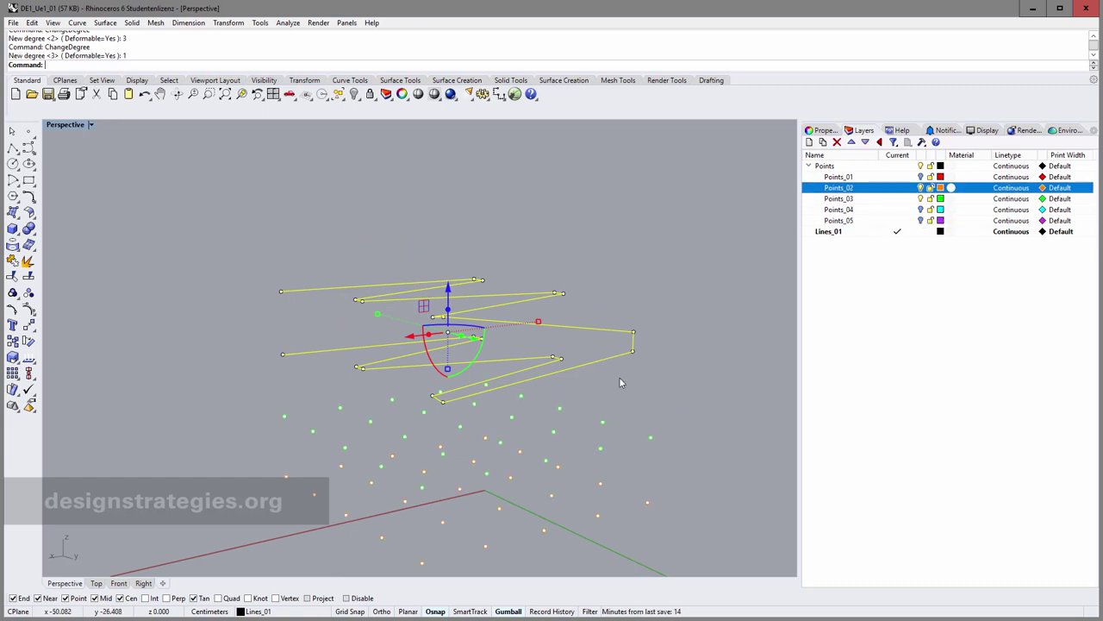
Start a degree 1 control point curve on Points_02, running 12 cm along X, 3 cm across in Y and 9 cm back.
{"action": "right_click_drag", "start_coordinate": [520, 428], "coordinate": [484, 494]}
{"action": "scroll", "coordinate": [484, 493], "scroll_direction": "up", "scroll_amount": 5}
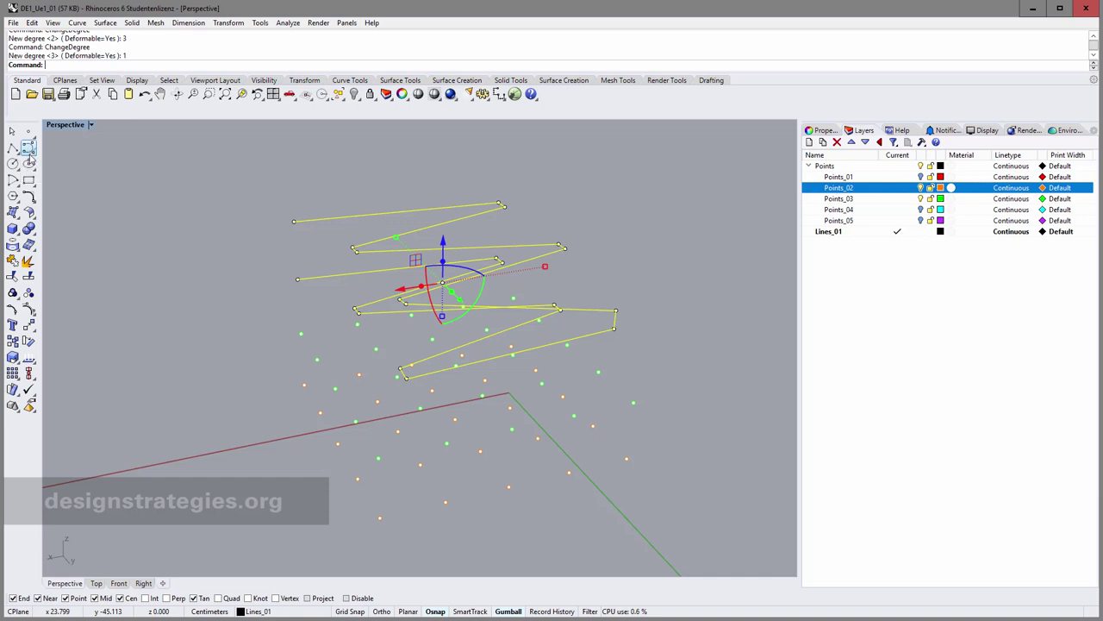
{"action": "left_click", "coordinate": [30, 149]}
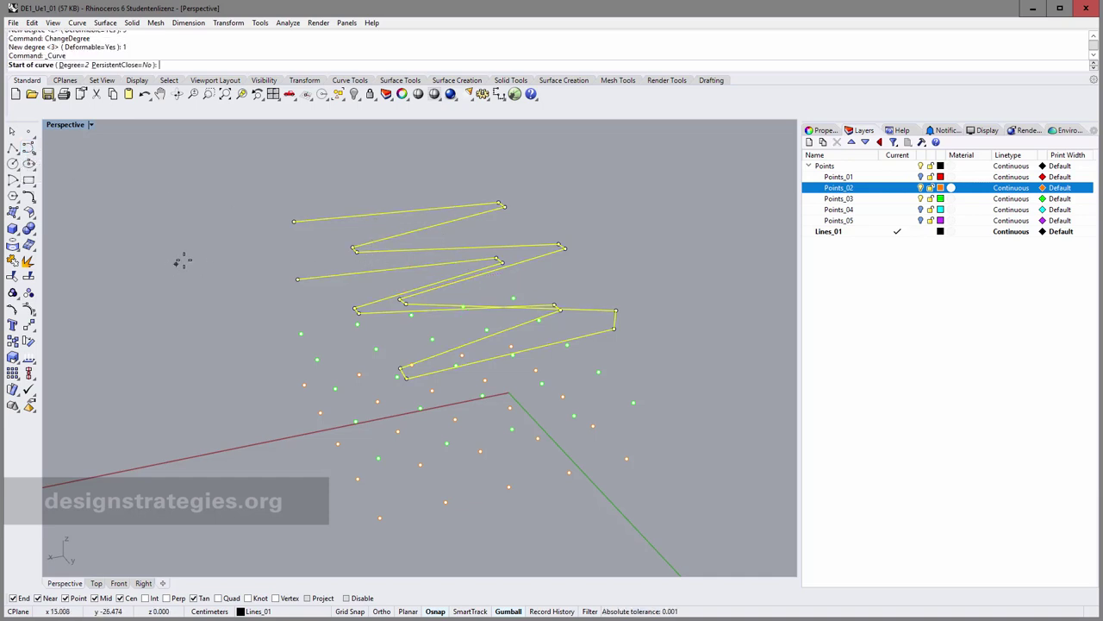
{"action": "left_click", "coordinate": [73, 65]}
{"action": "type", "text": "1"}
{"action": "key", "text": "Return"}
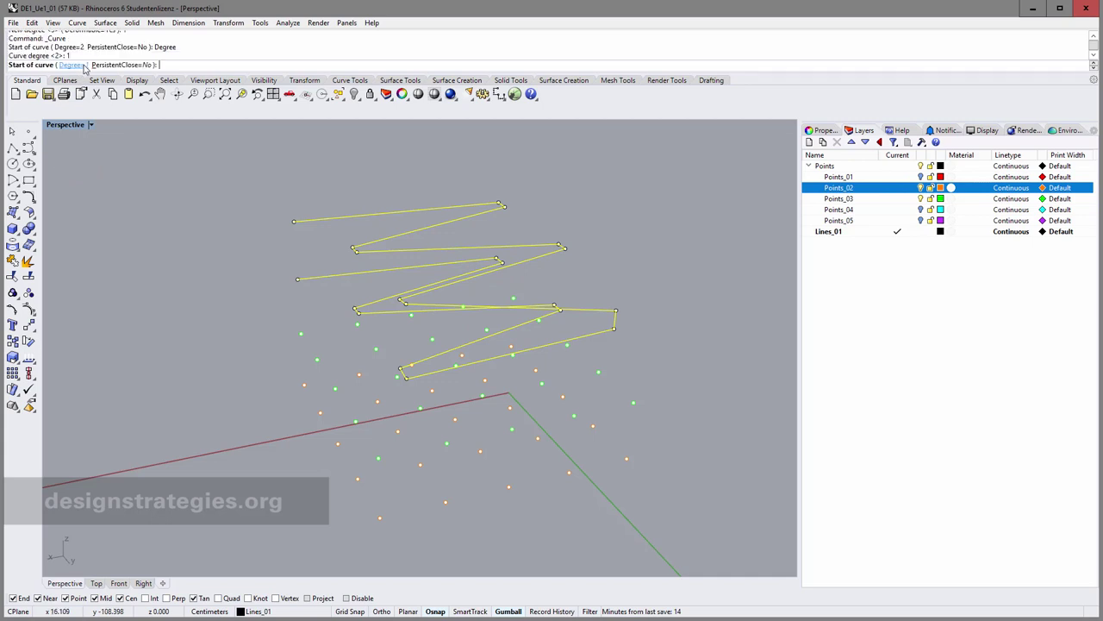
{"action": "left_click", "coordinate": [358, 477]}
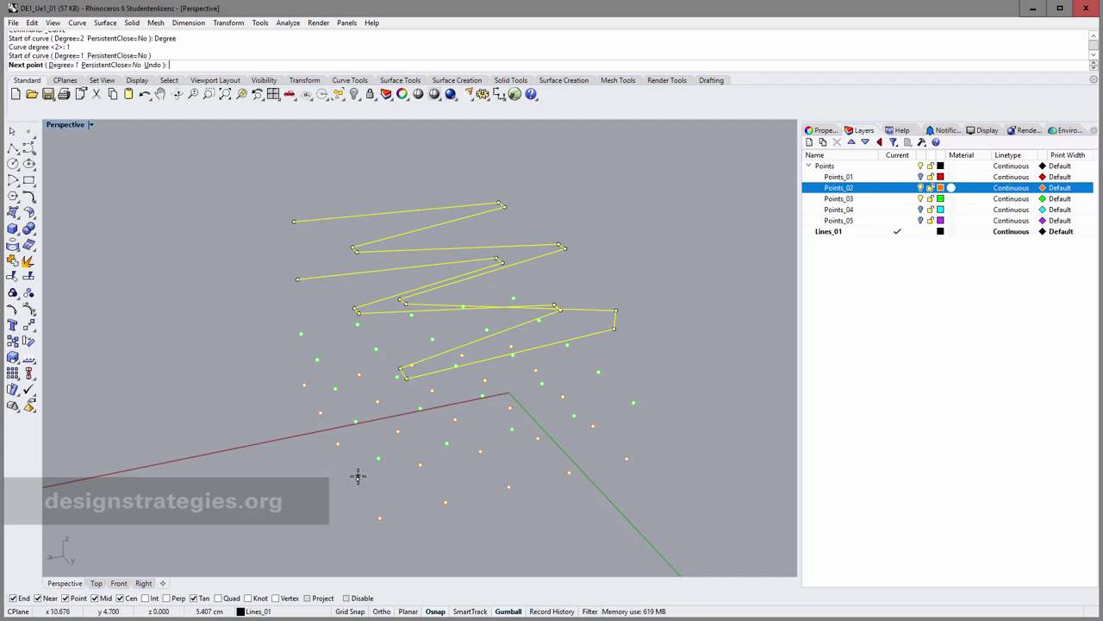
{"action": "left_click", "coordinate": [593, 425]}
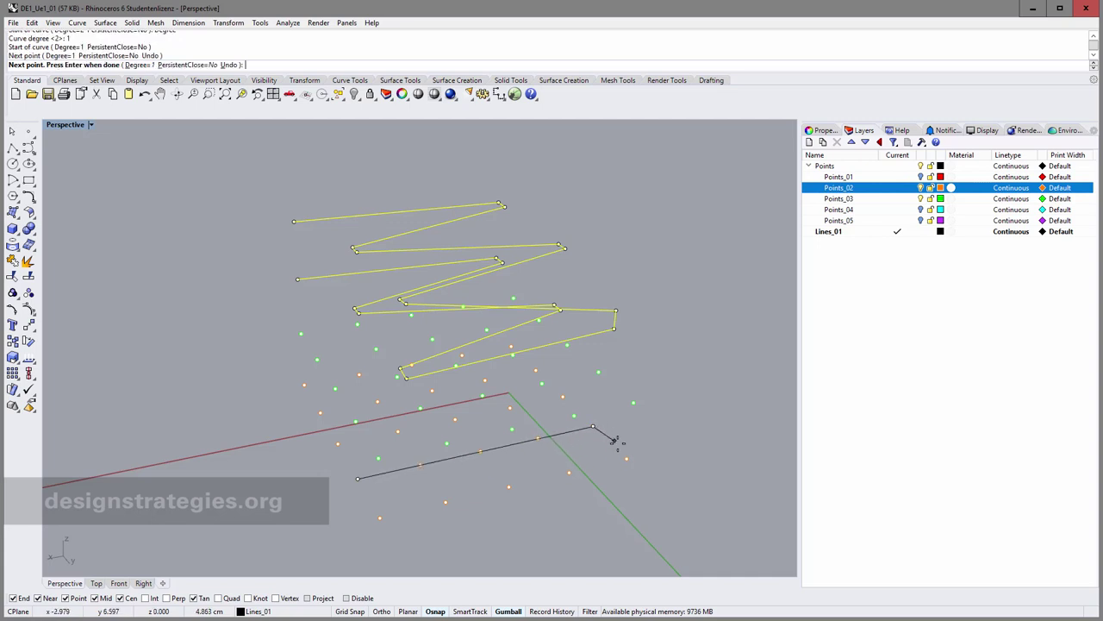
{"action": "left_click", "coordinate": [627, 458]}
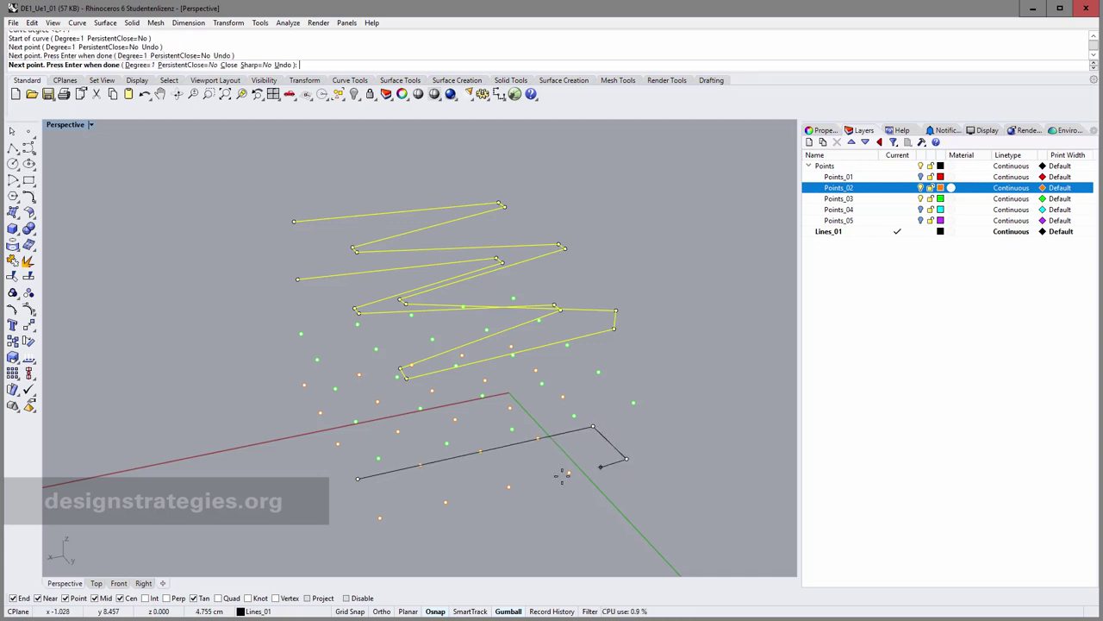
{"action": "left_click", "coordinate": [509, 487]}
{"action": "left_click", "coordinate": [446, 501]}
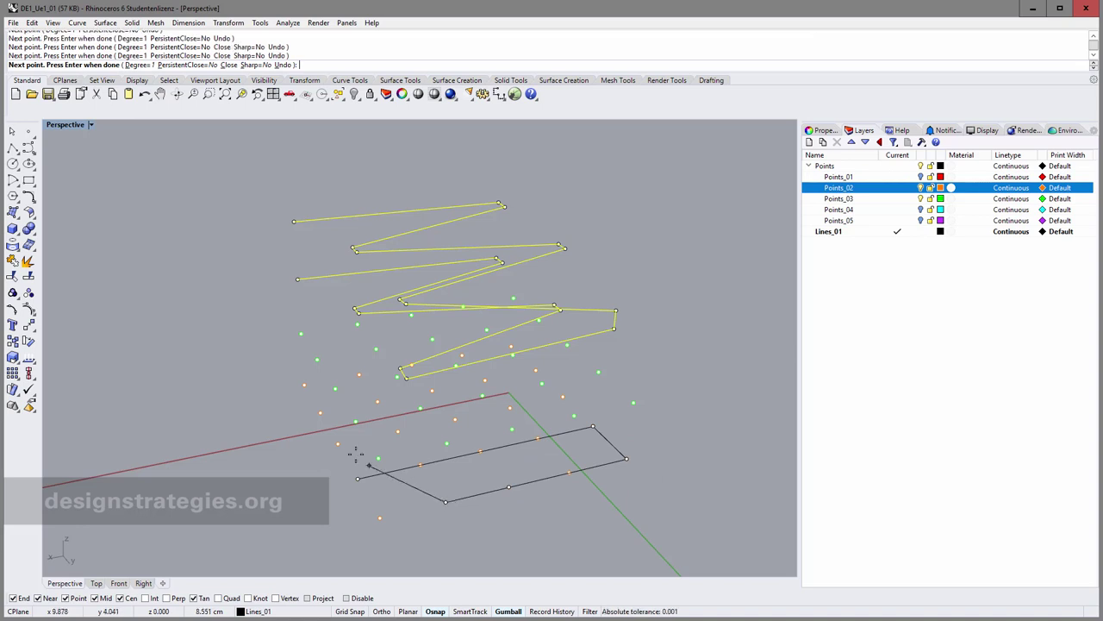
Switch the running curve to degree 2 and continue it through a Points_03 point back down to two neighbouring Points_02 points.
{"action": "left_click", "coordinate": [148, 66]}
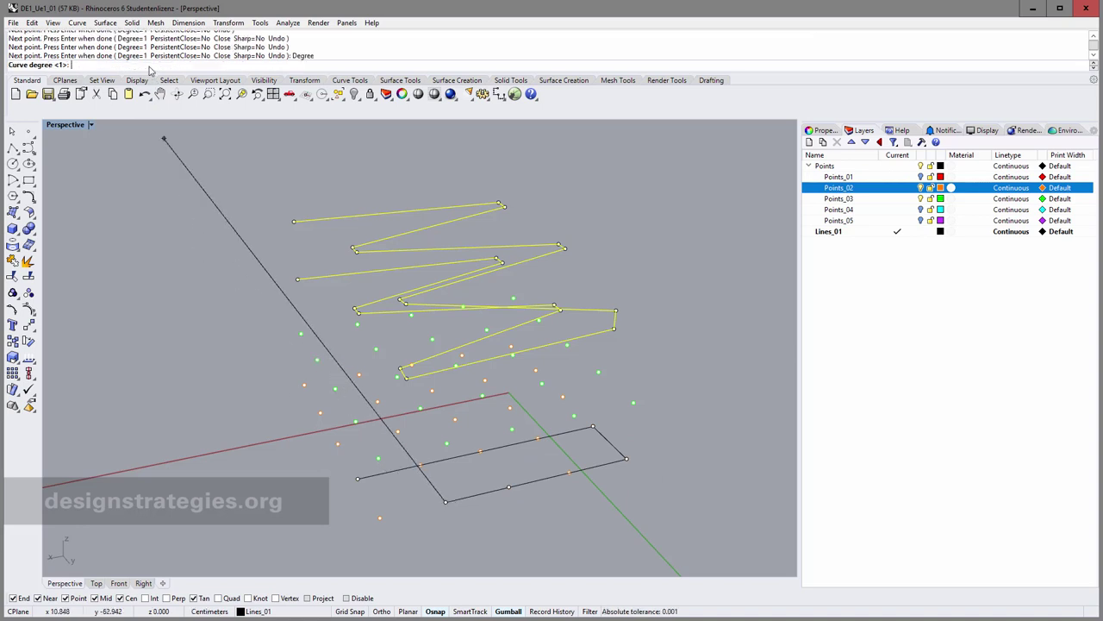
{"action": "type", "text": "2"}
{"action": "key", "text": "Return"}
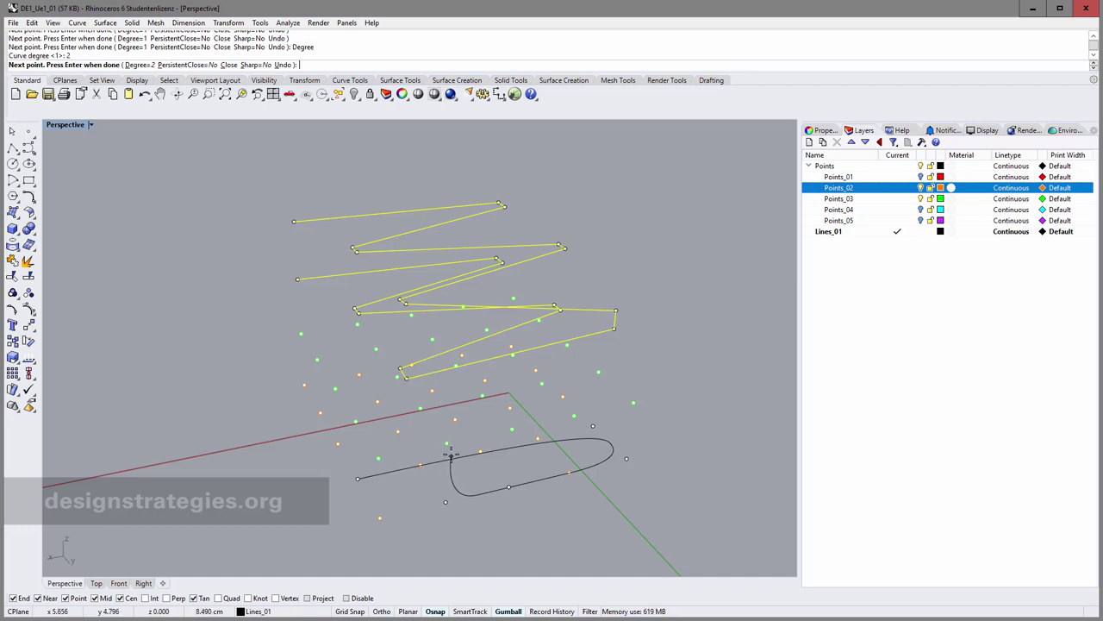
{"action": "left_click", "coordinate": [447, 443]}
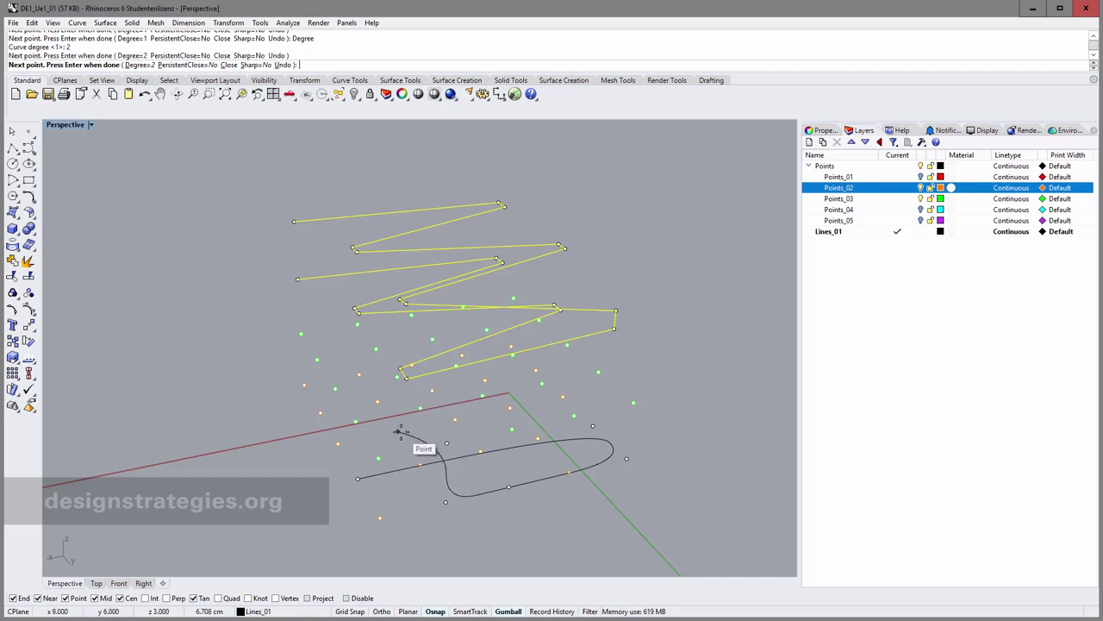
{"action": "left_click", "coordinate": [399, 431]}
{"action": "left_click", "coordinate": [378, 402]}
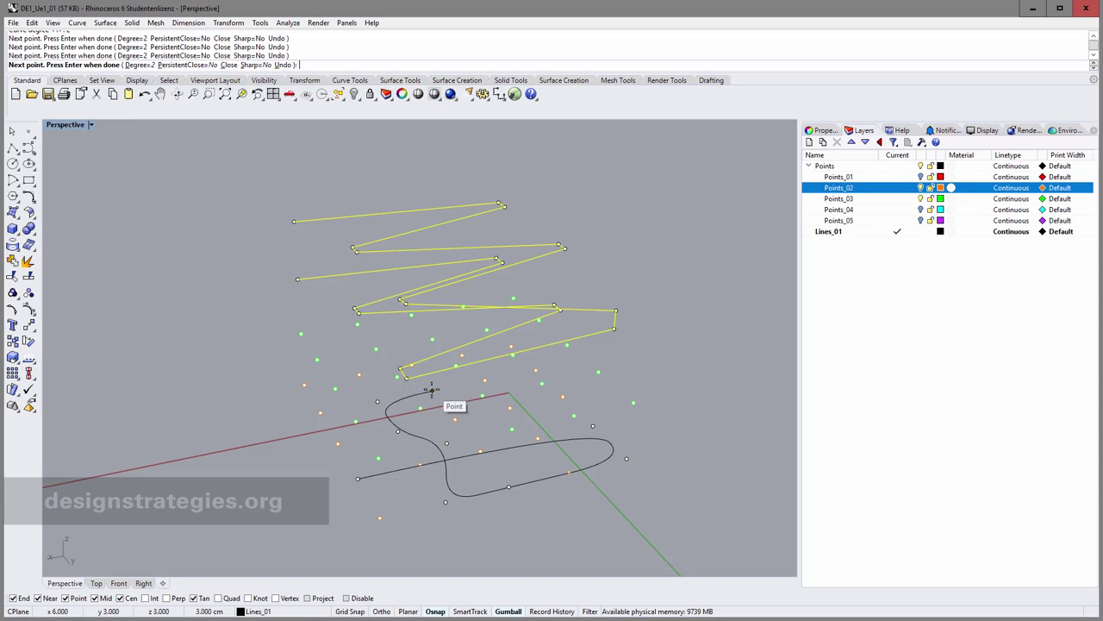
Loop the degree 2 curve along the inner Points_02 rows, lead it up to Points_03 and finish it.
{"action": "left_click", "coordinate": [432, 390]}
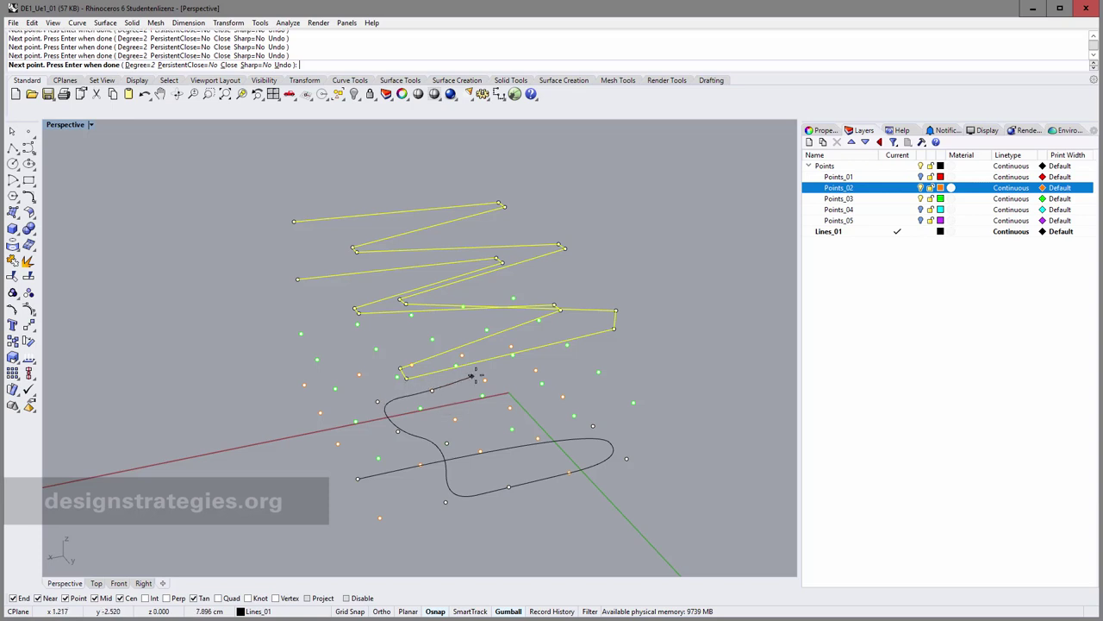
{"action": "left_click", "coordinate": [536, 369]}
{"action": "left_click", "coordinate": [562, 397]}
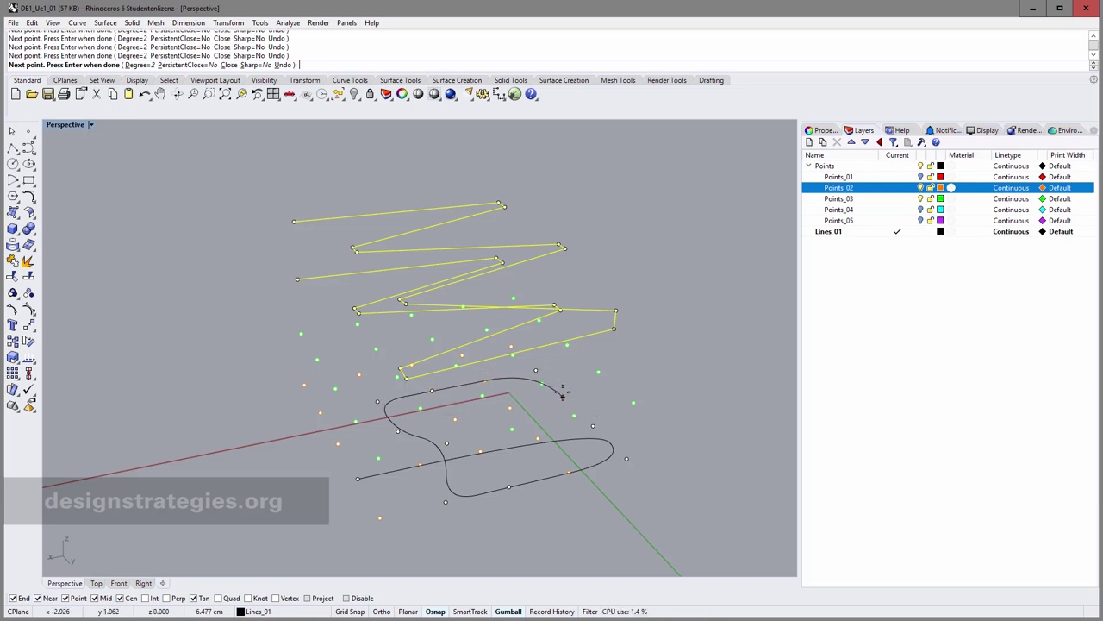
{"action": "left_click", "coordinate": [510, 406]}
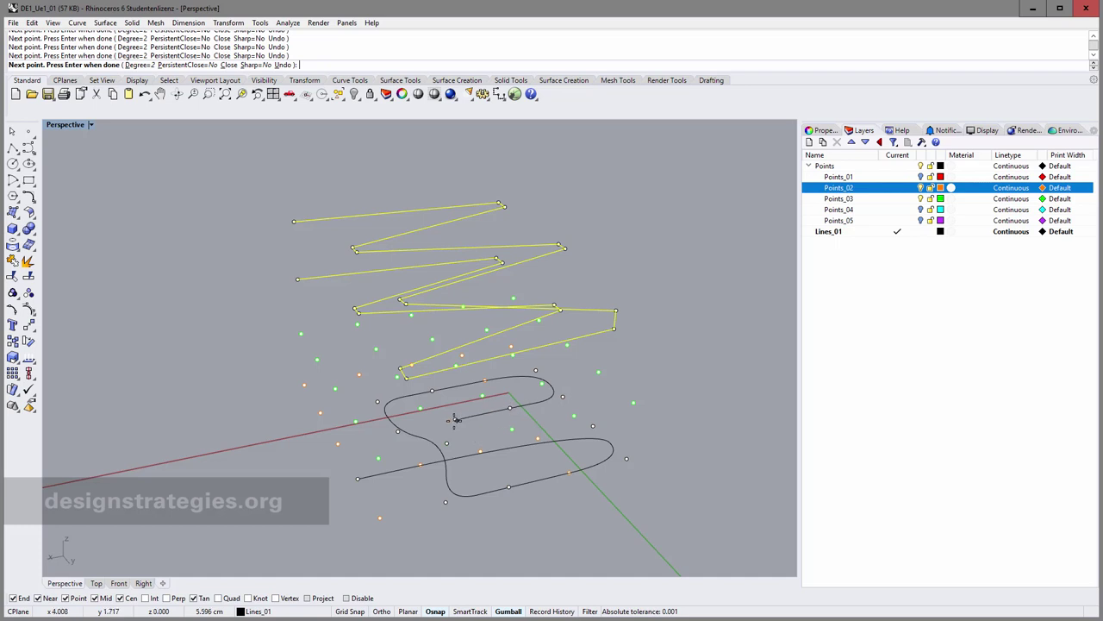
{"action": "right_click_drag", "start_coordinate": [454, 420], "coordinate": [467, 394]}
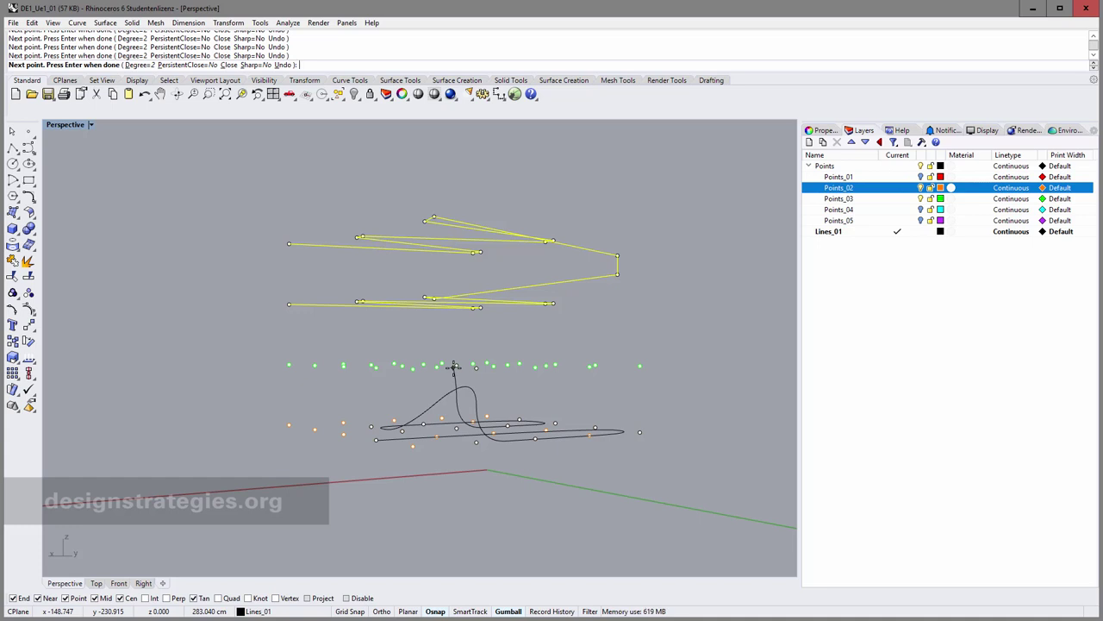
{"action": "right_click_drag", "start_coordinate": [456, 382], "coordinate": [443, 389]}
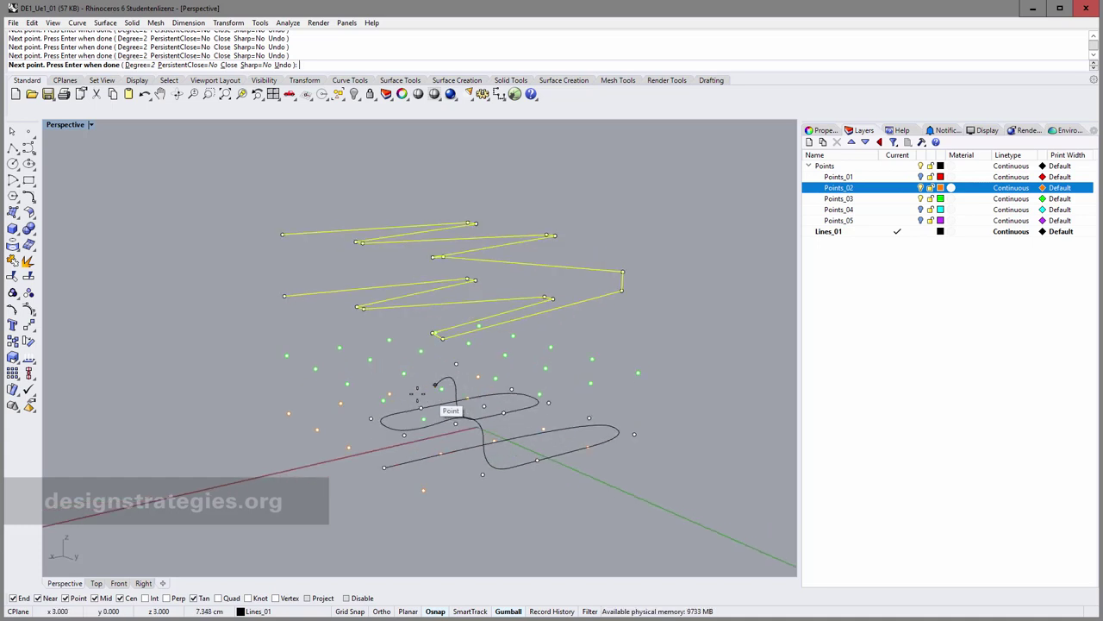
{"action": "key", "text": "Return"}
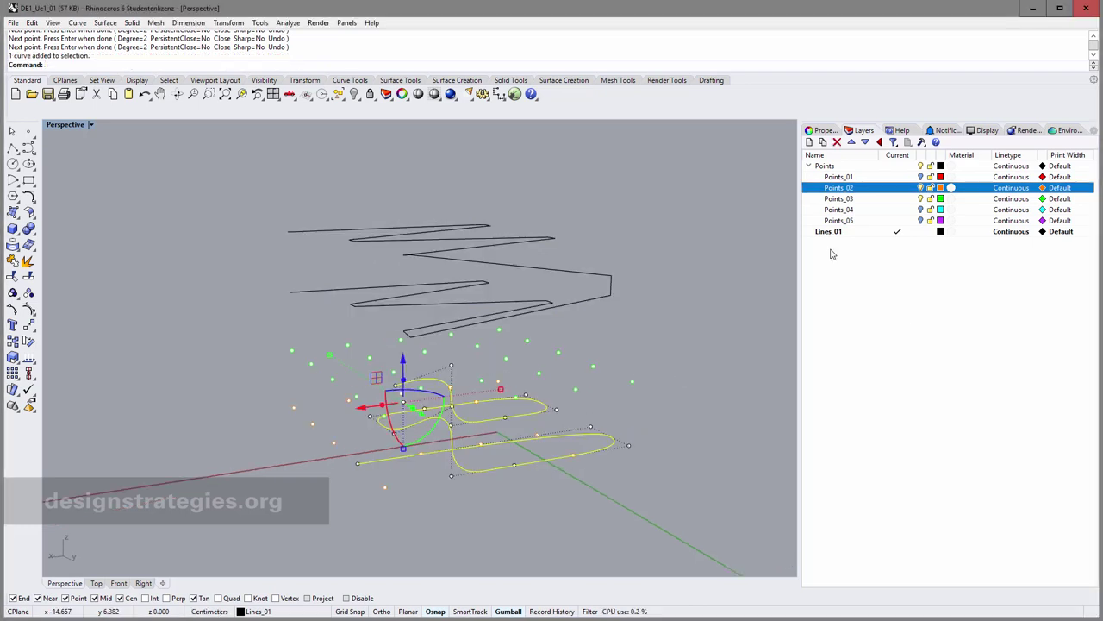
Rename the Lines_01 layer as Design_Rigid.
{"action": "left_click", "coordinate": [829, 232]}
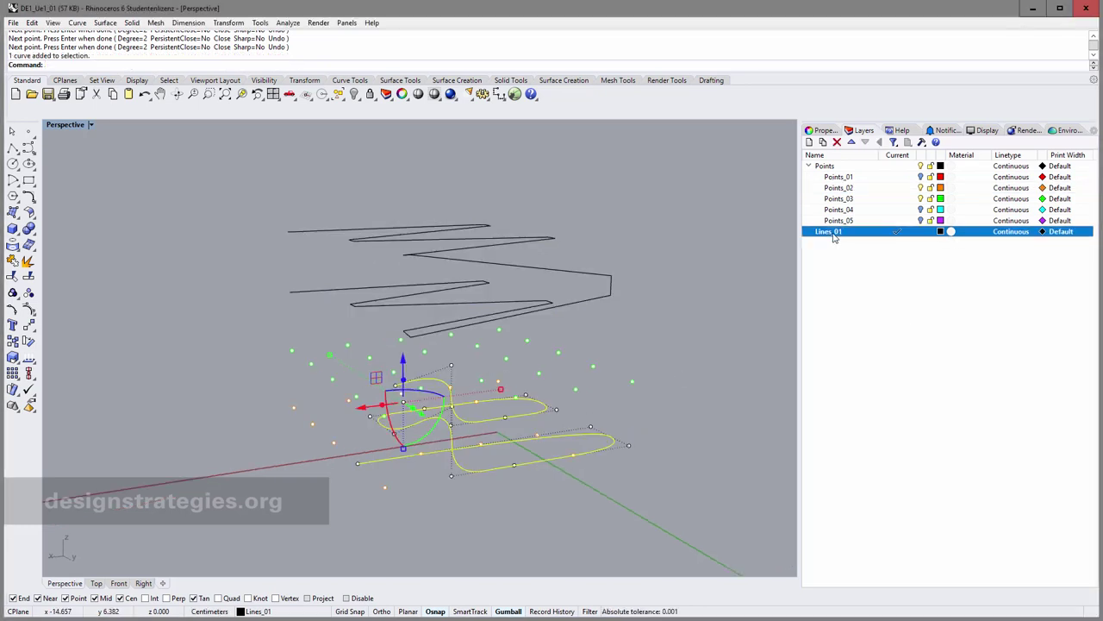
{"action": "right_click", "coordinate": [834, 238]}
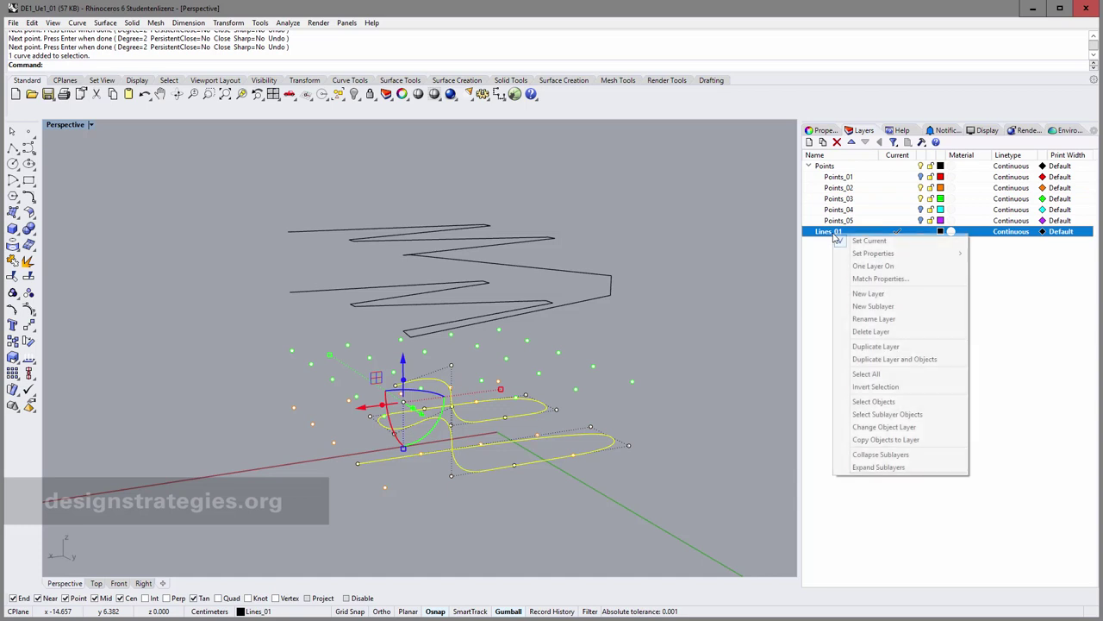
{"action": "left_click", "coordinate": [870, 319]}
{"action": "type", "text": "Design"}
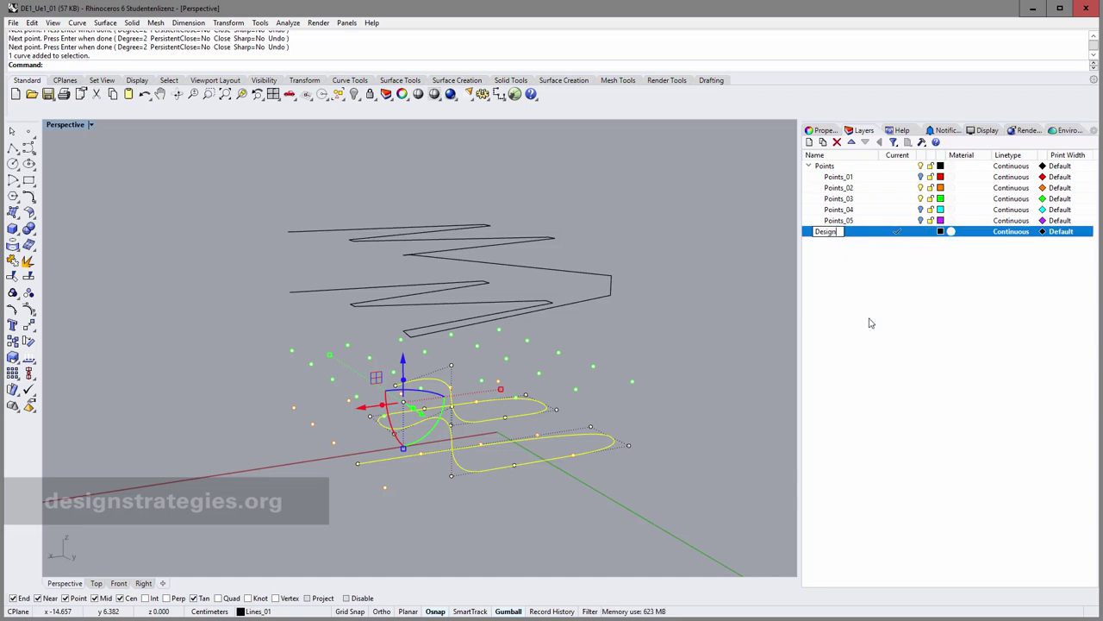
{"action": "type", "text": "_Rigid"}
{"action": "key", "text": "Return"}
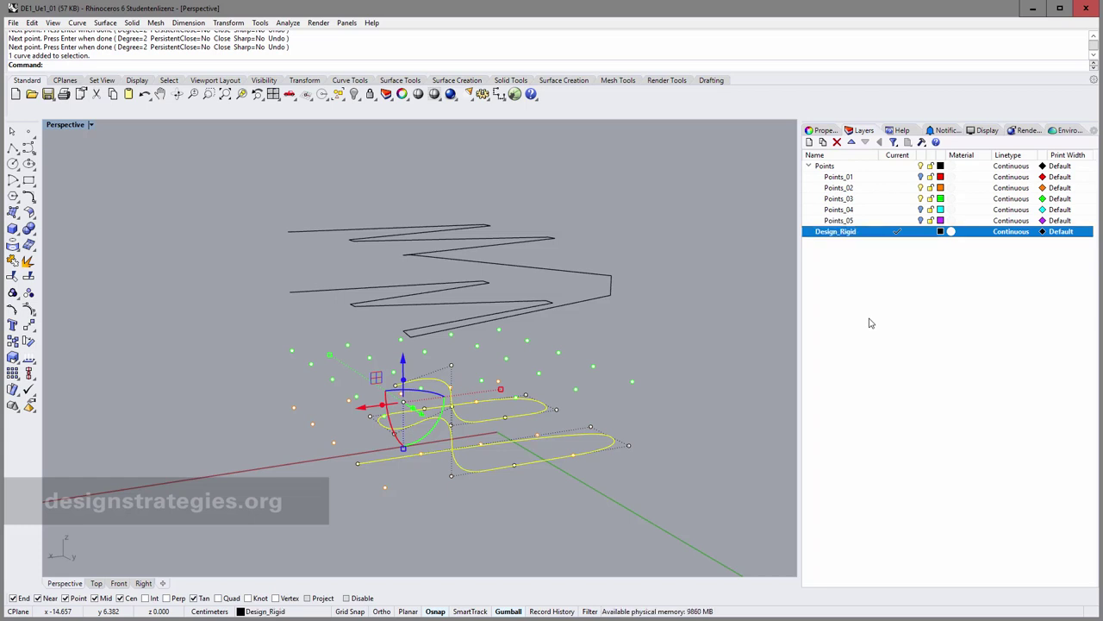
Create a new top-level layer named Design_Freeform_01.
{"action": "left_click", "coordinate": [809, 143]}
{"action": "type", "text": "Design"}
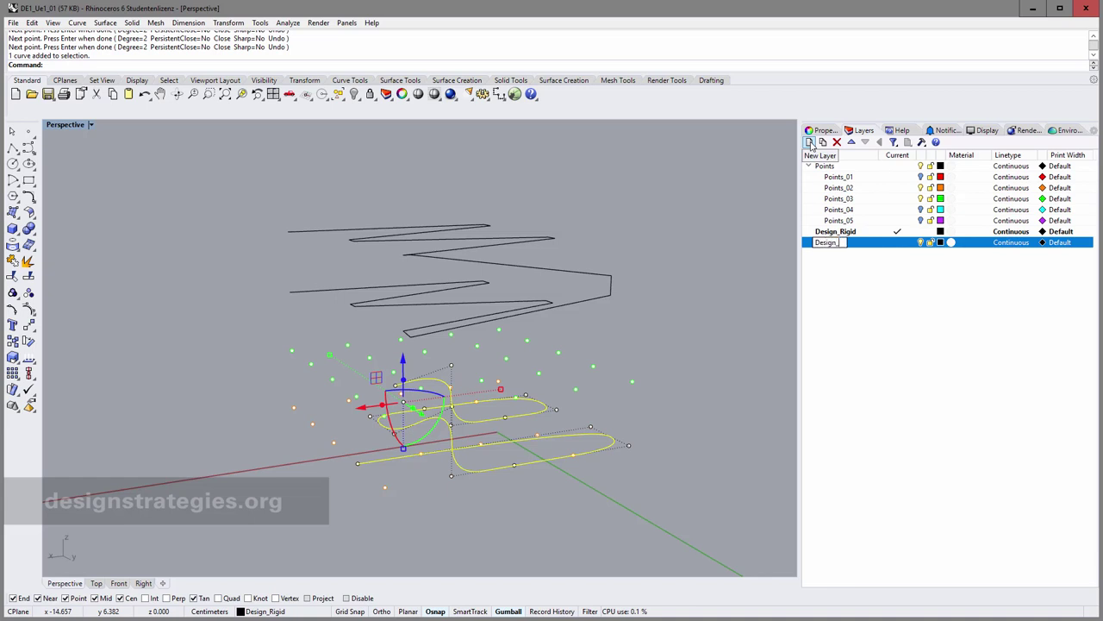
{"action": "type", "text": "_Freeform_01"}
{"action": "key", "text": "Return"}
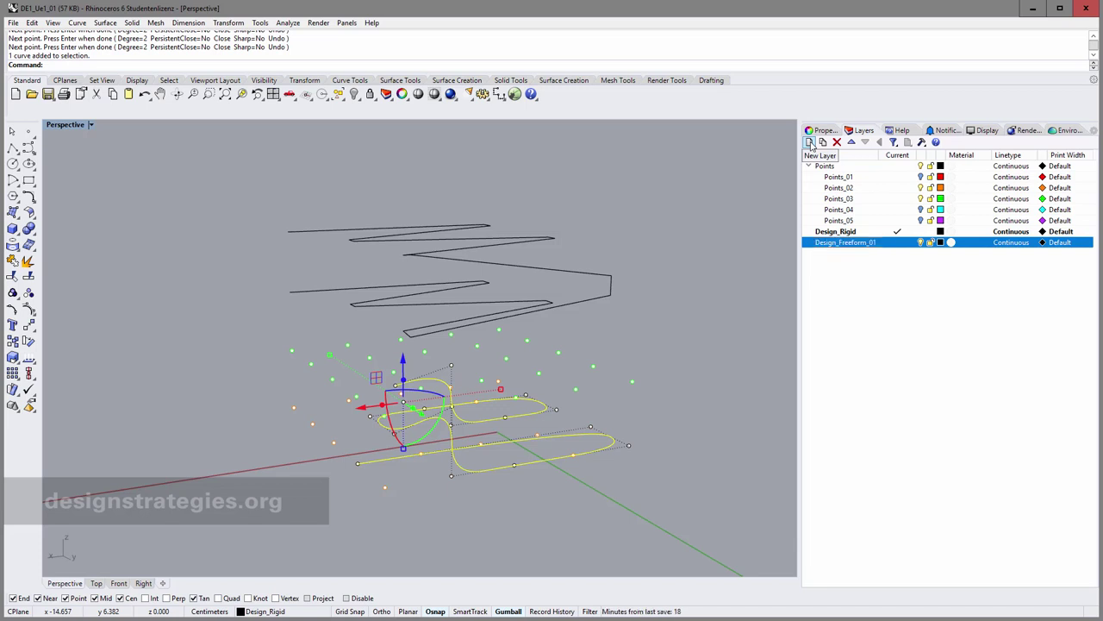
Move the lower degree 2 curve onto the Design_Freeform_01 layer.
{"action": "left_click", "coordinate": [538, 518]}
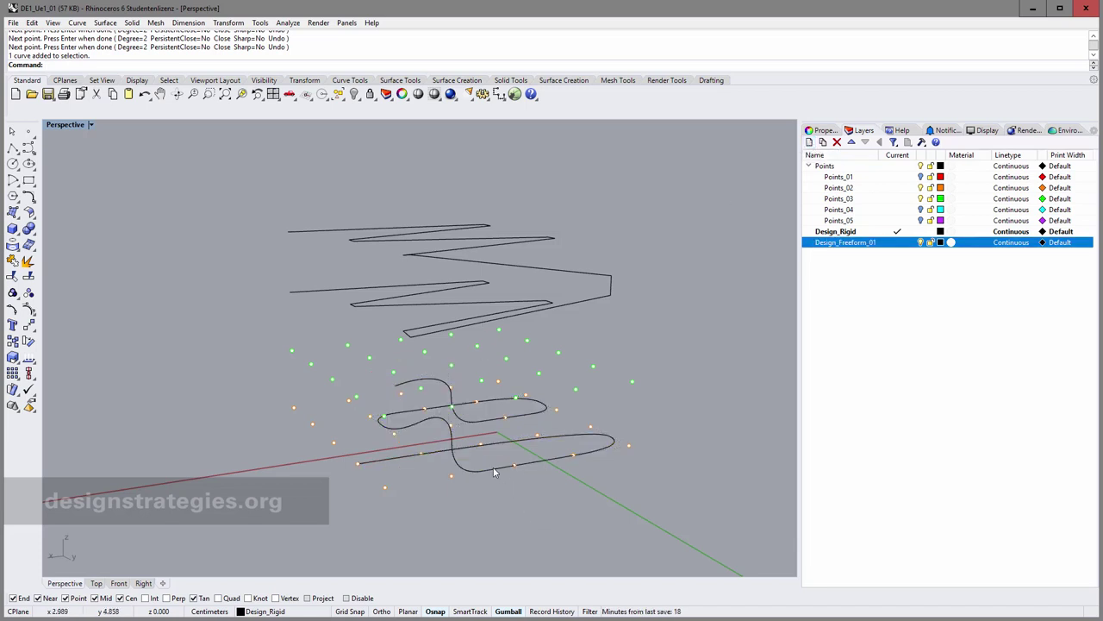
{"action": "left_click", "coordinate": [494, 468]}
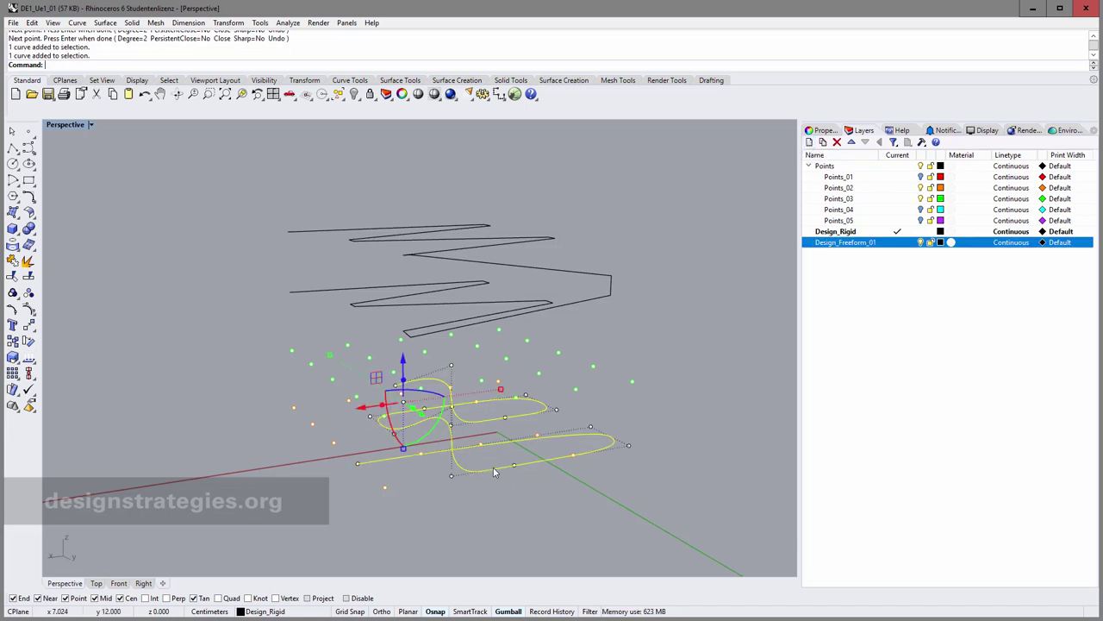
{"action": "left_click", "coordinate": [266, 611]}
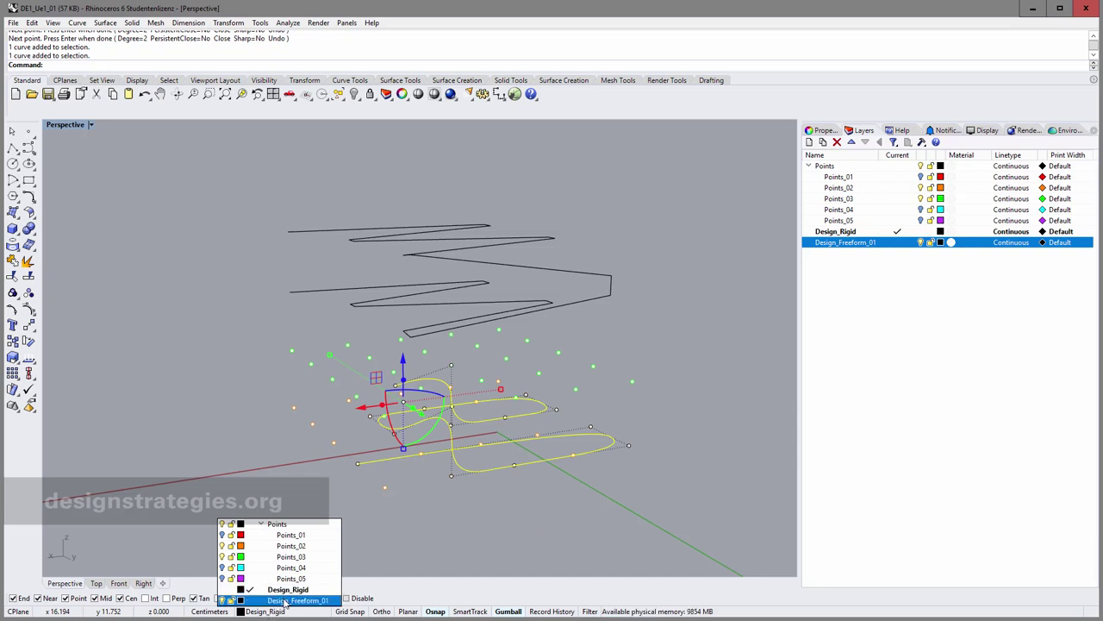
{"action": "left_click", "coordinate": [284, 600]}
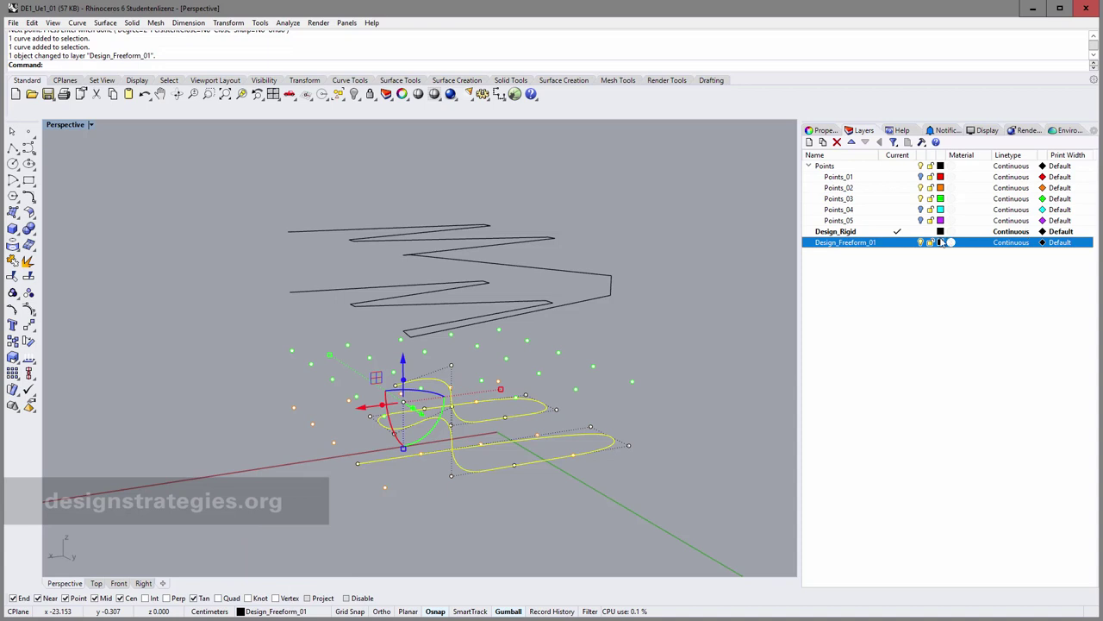
Make Design_Freeform_01 the current layer and hide Design_Rigid.
{"action": "left_click", "coordinate": [900, 245]}
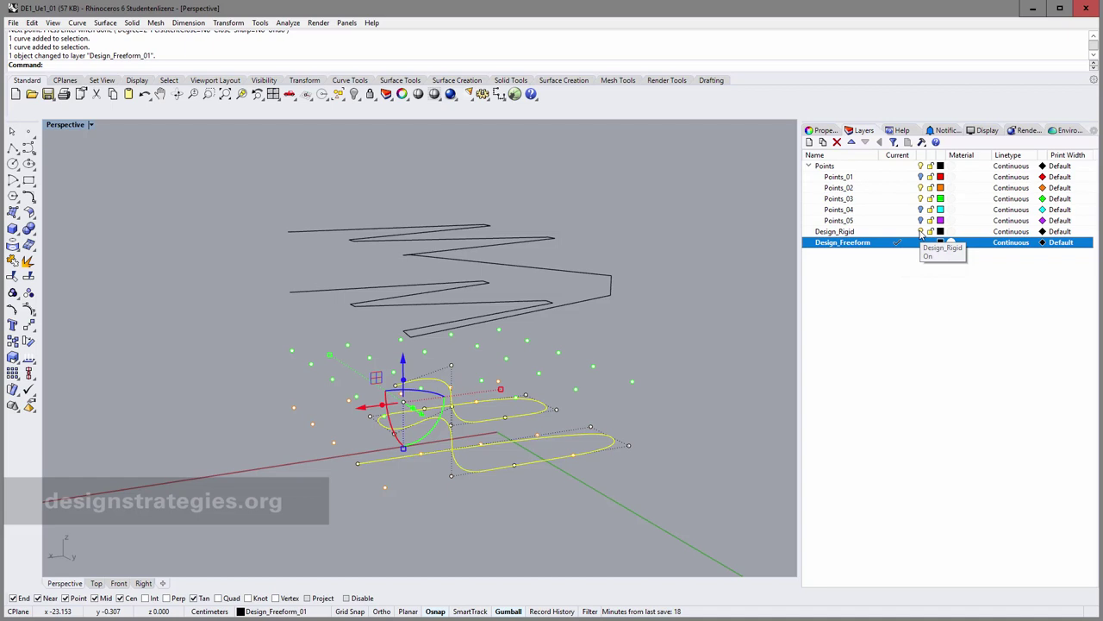
{"action": "left_click", "coordinate": [920, 232]}
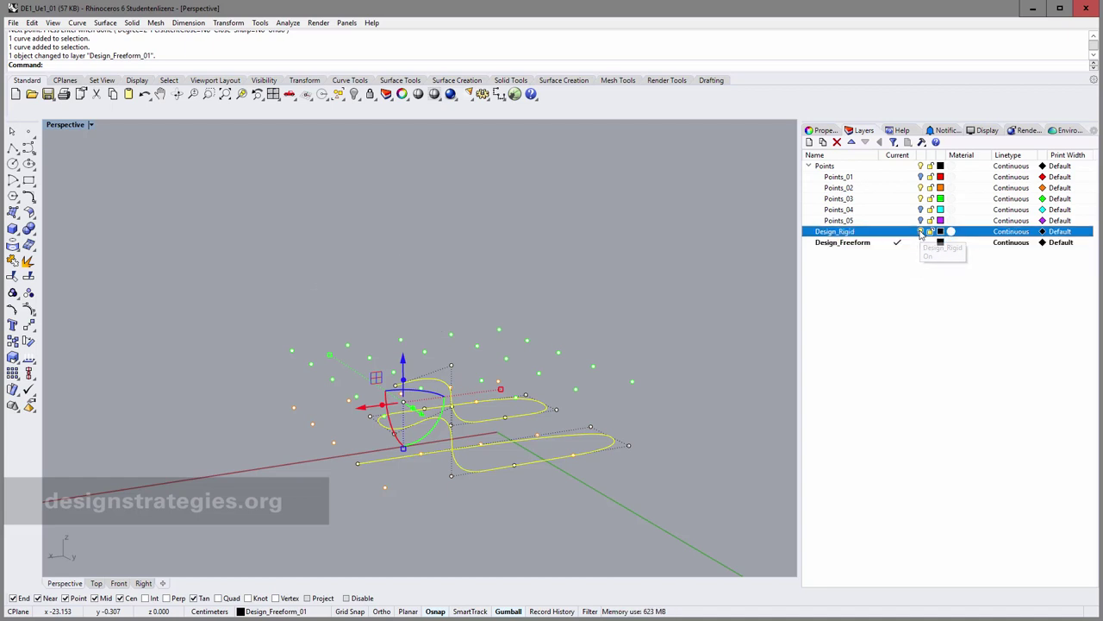
{"action": "mouse_move", "coordinate": [478, 474]}
{"action": "right_mouse_down"}
{"action": "mouse_move", "coordinate": [492, 460]}
{"action": "mouse_move", "coordinate": [479, 489]}
{"action": "right_mouse_up"}
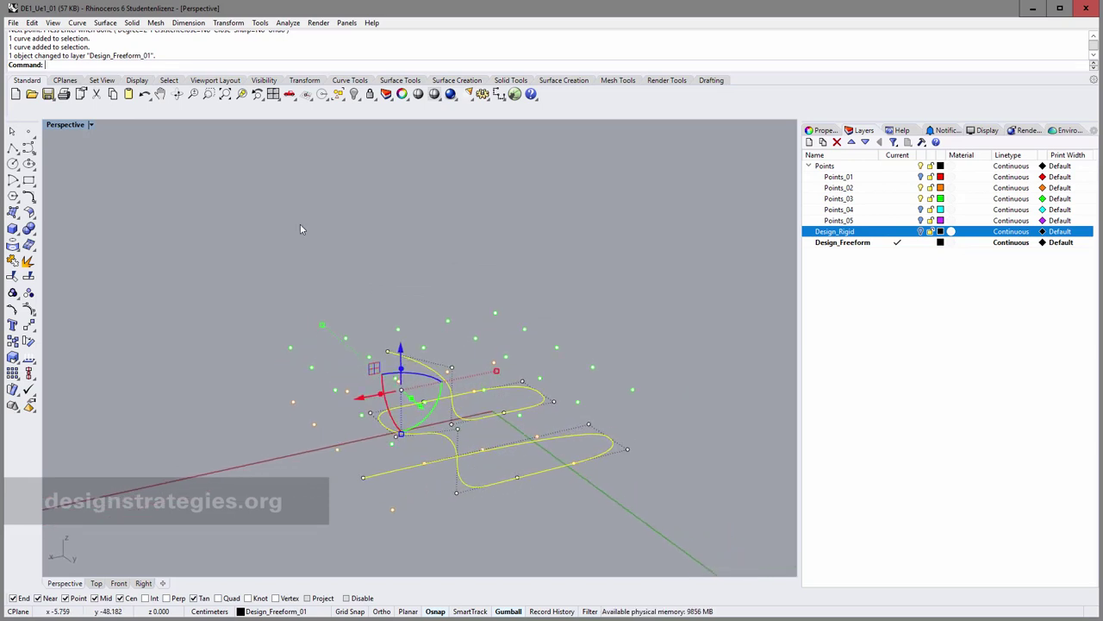
Mirror a copy of the freeform curve upward in the Front view, using the Points_03 row from its first to last point as mirror plane.
{"action": "type", "text": "Mirror"}
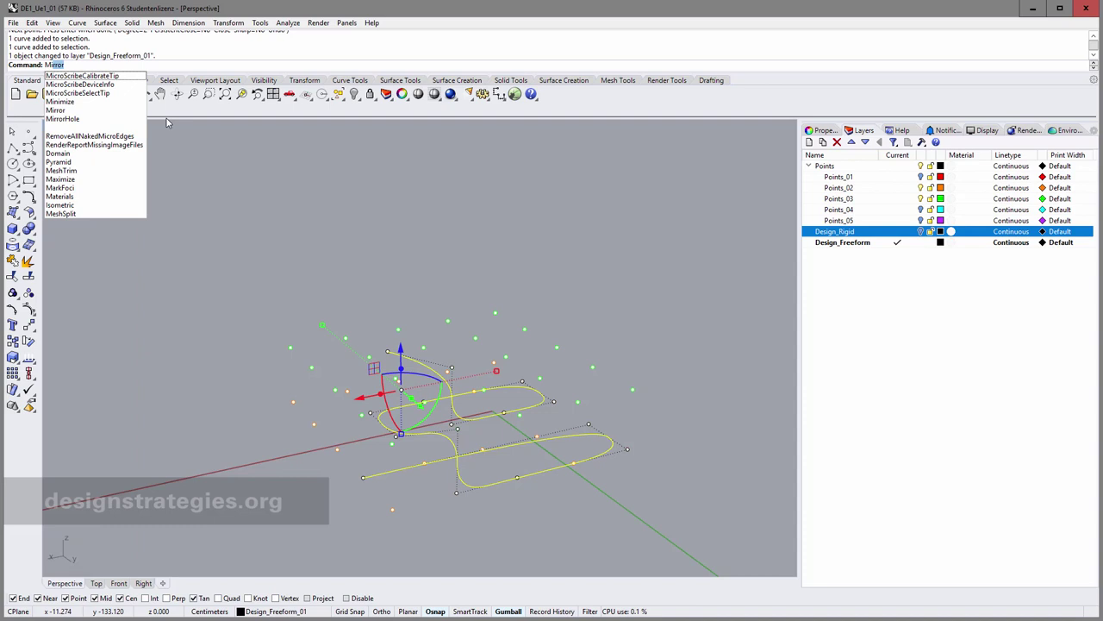
{"action": "key", "text": "Return"}
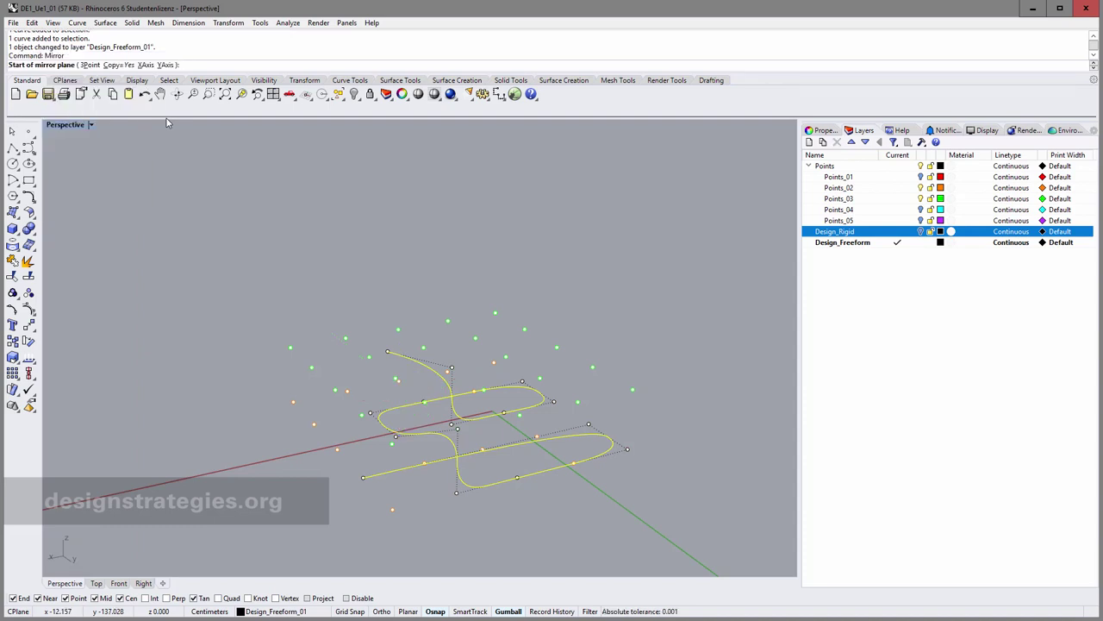
{"action": "right_click_drag", "start_coordinate": [349, 369], "coordinate": [320, 343]}
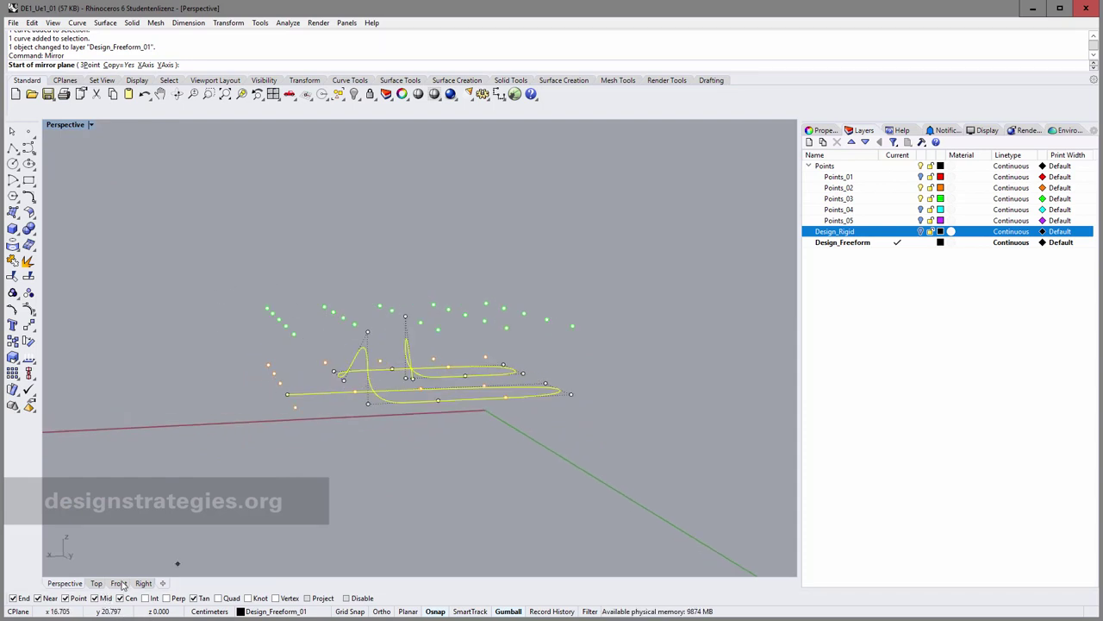
{"action": "left_click", "coordinate": [119, 584]}
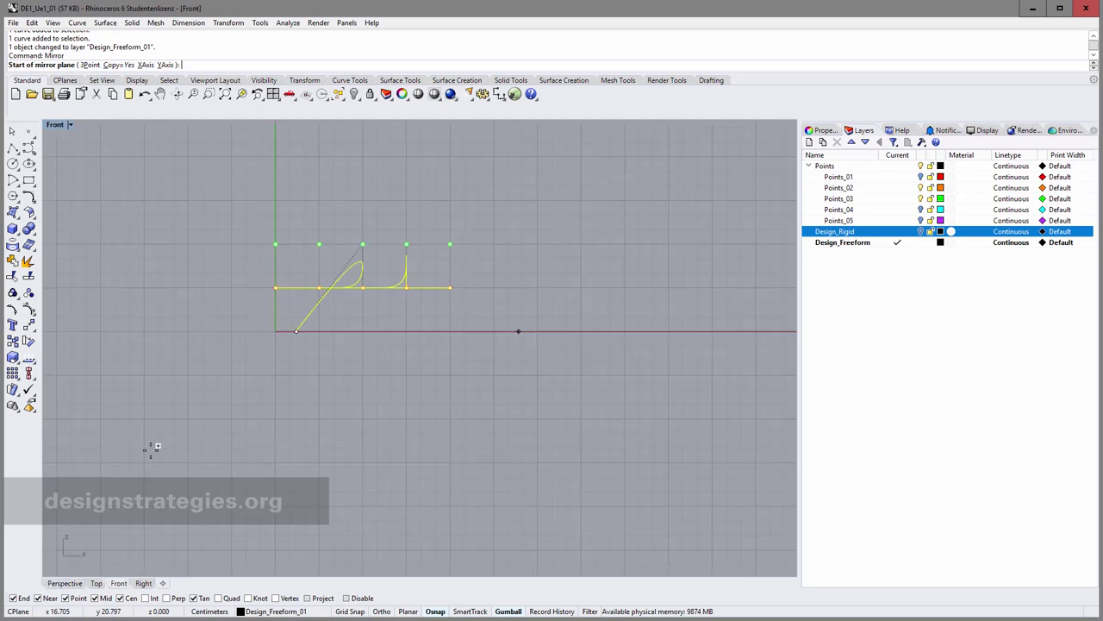
{"action": "left_click", "coordinate": [274, 243]}
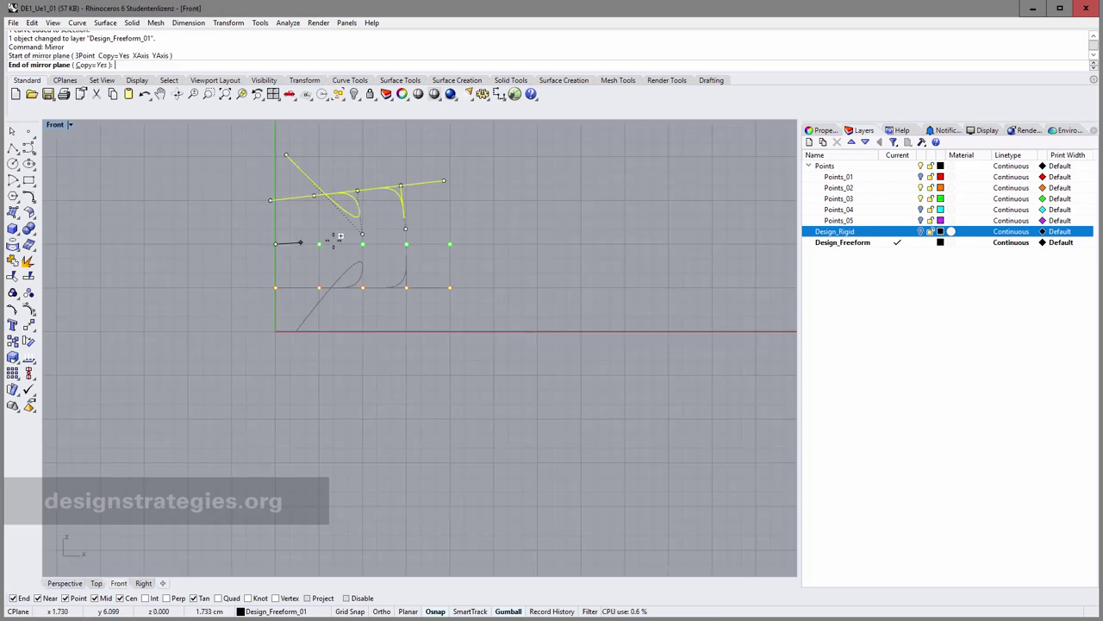
{"action": "left_click", "coordinate": [450, 243]}
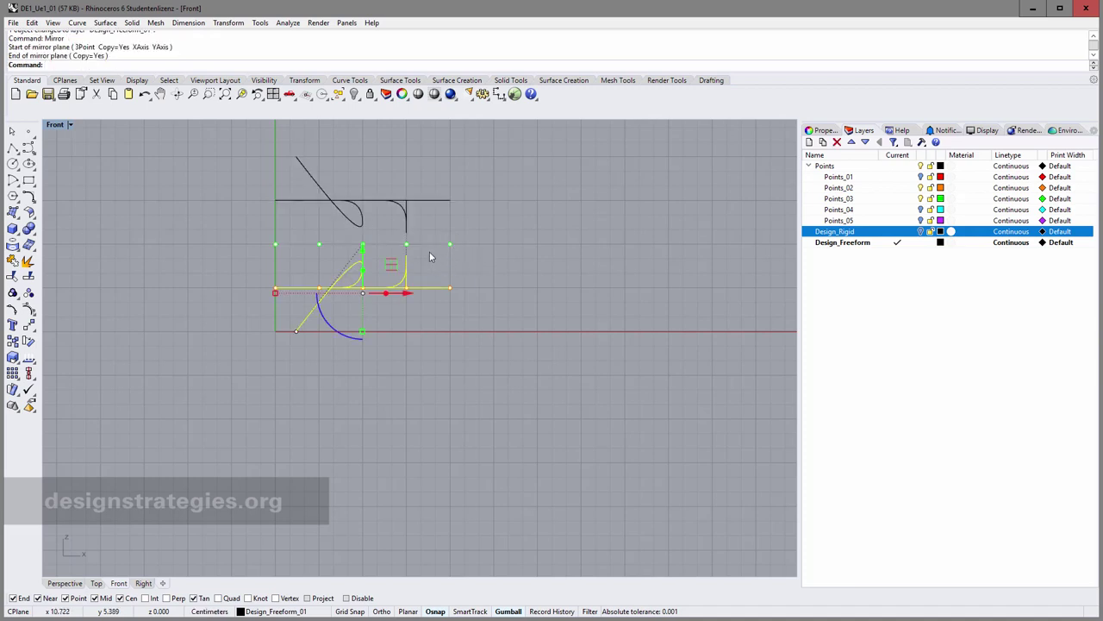
{"action": "left_click", "coordinate": [65, 583]}
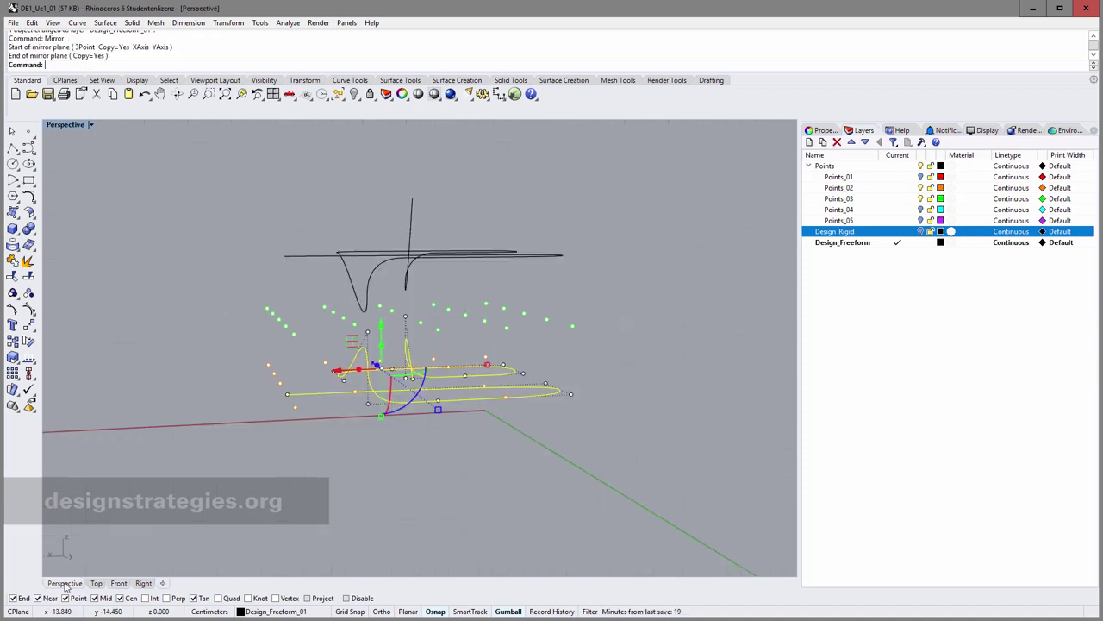
{"action": "right_click_drag", "start_coordinate": [405, 337], "coordinate": [422, 302]}
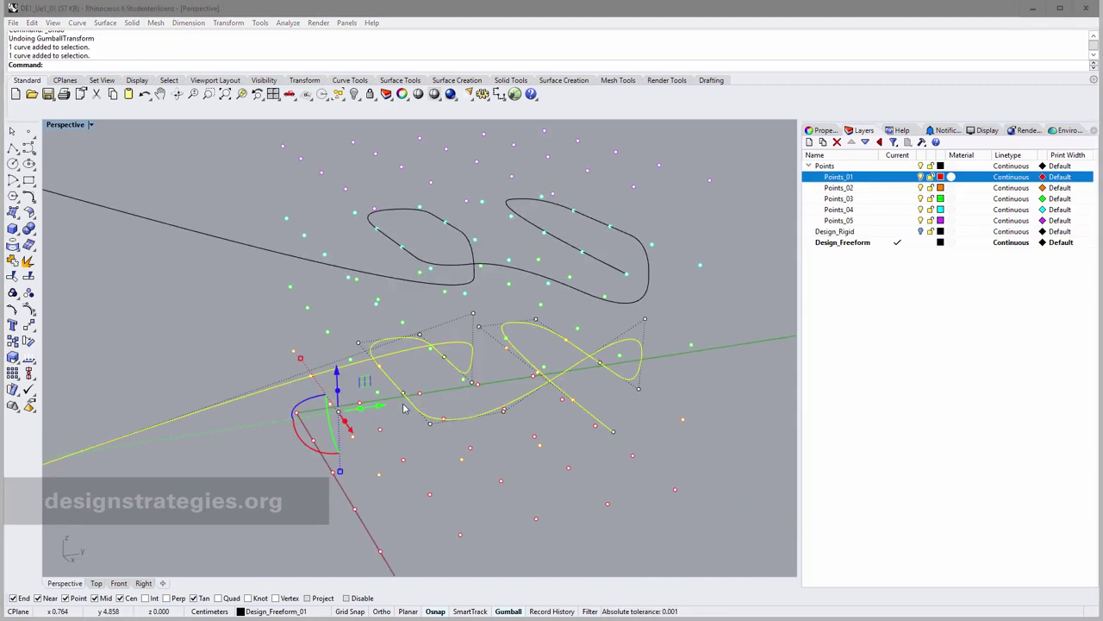
Show the Design_Rigid layer and make it current, hiding Design_Freeform_01 instead.
{"action": "right_click_drag", "start_coordinate": [404, 408], "coordinate": [585, 288]}
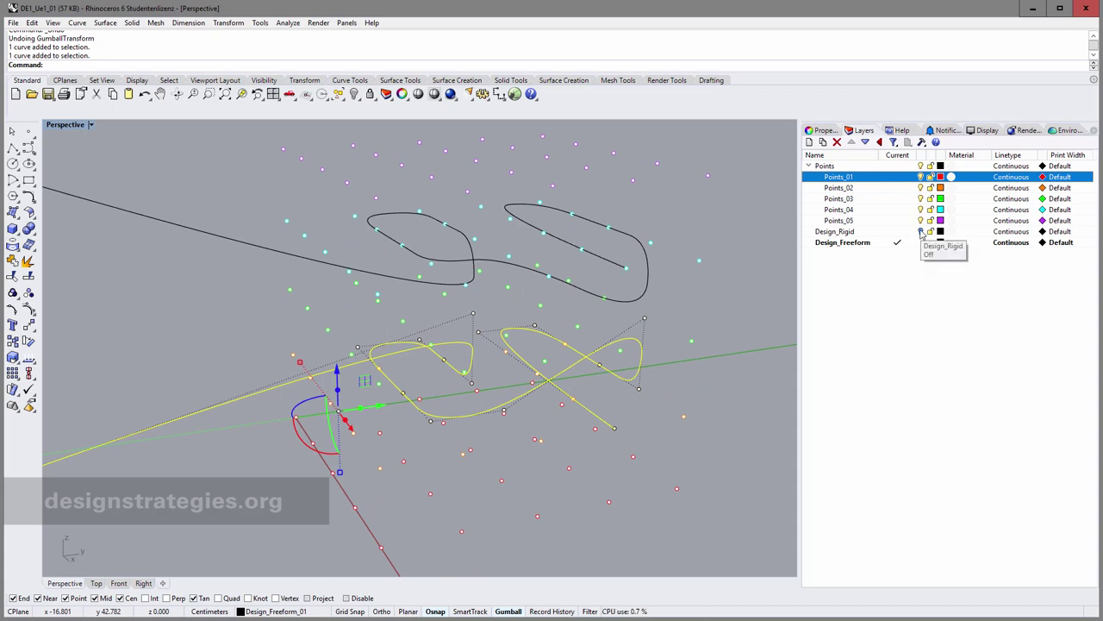
{"action": "left_click", "coordinate": [921, 233]}
{"action": "left_click", "coordinate": [897, 232]}
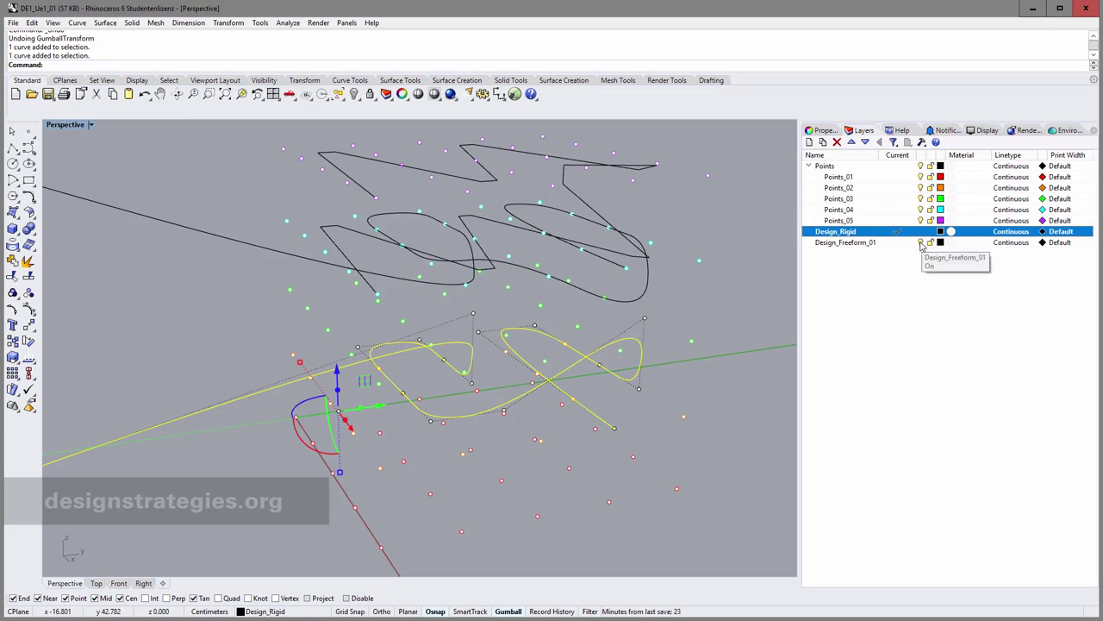
{"action": "left_click", "coordinate": [920, 243]}
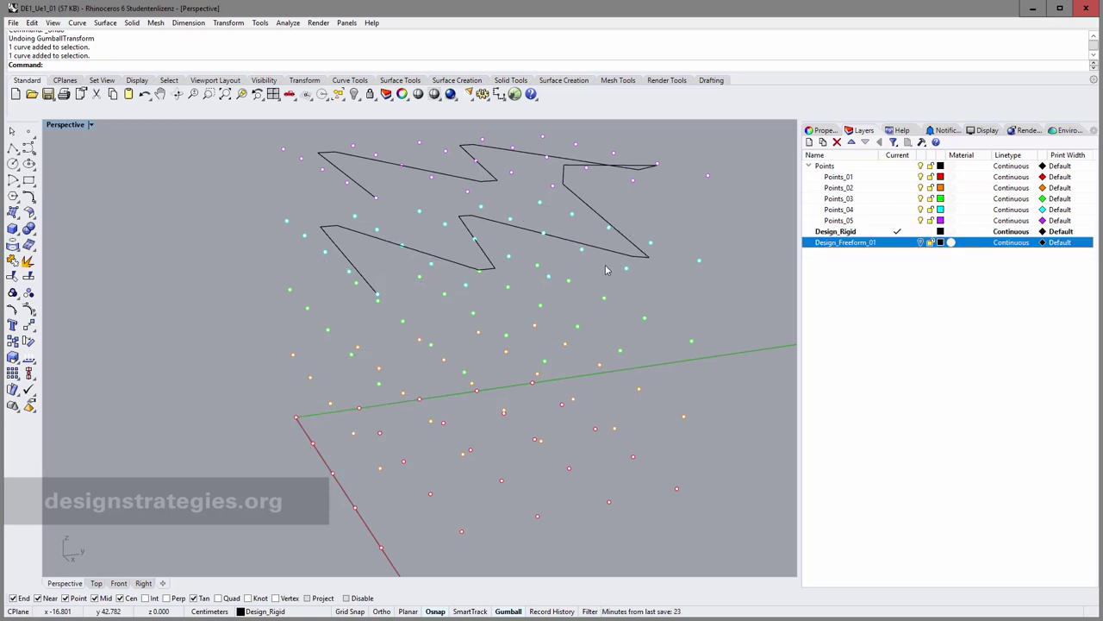
Create a Pipe along the rigid zigzag polyline with a 0.15 cm radius at both ends and no intermediate radii.
{"action": "right_click_drag", "start_coordinate": [490, 280], "coordinate": [507, 334]}
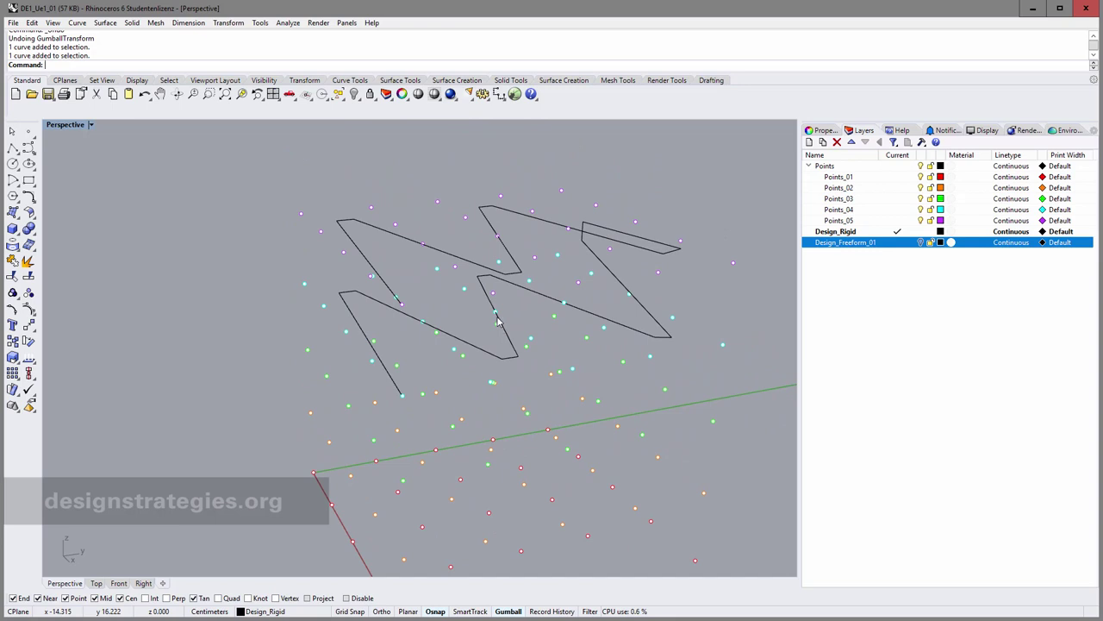
{"action": "left_click", "coordinate": [480, 273]}
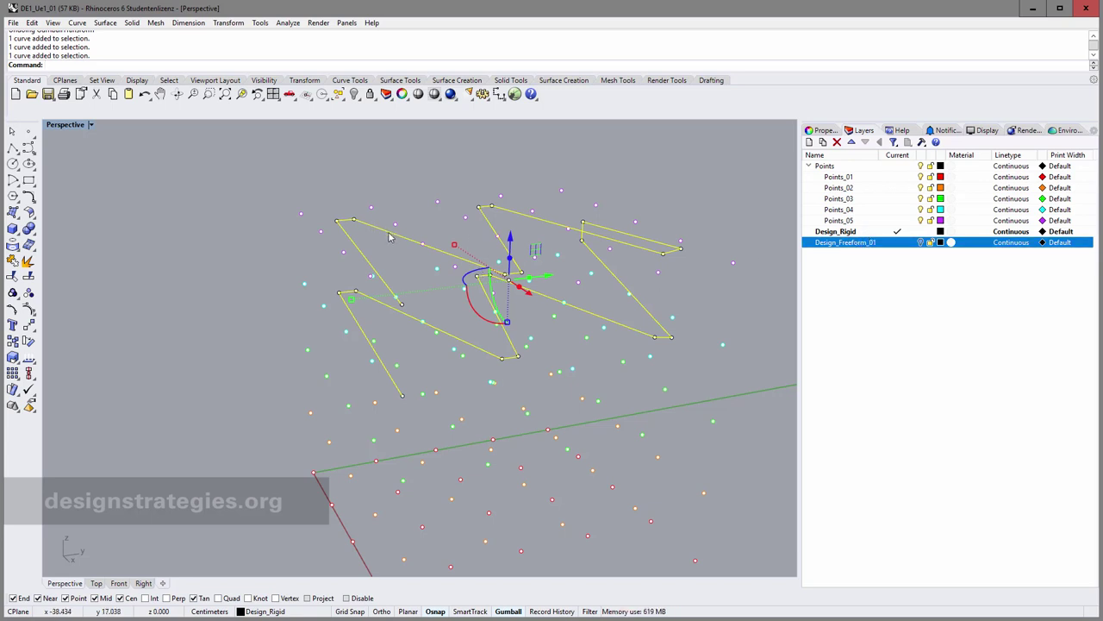
{"action": "left_click", "coordinate": [132, 23]}
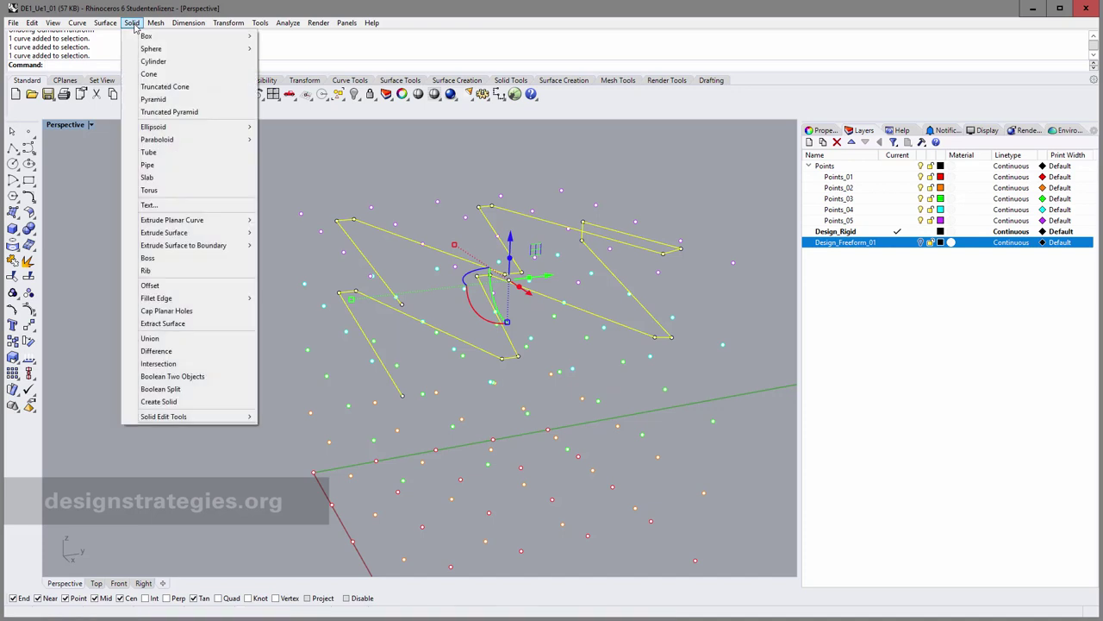
{"action": "left_click", "coordinate": [168, 170]}
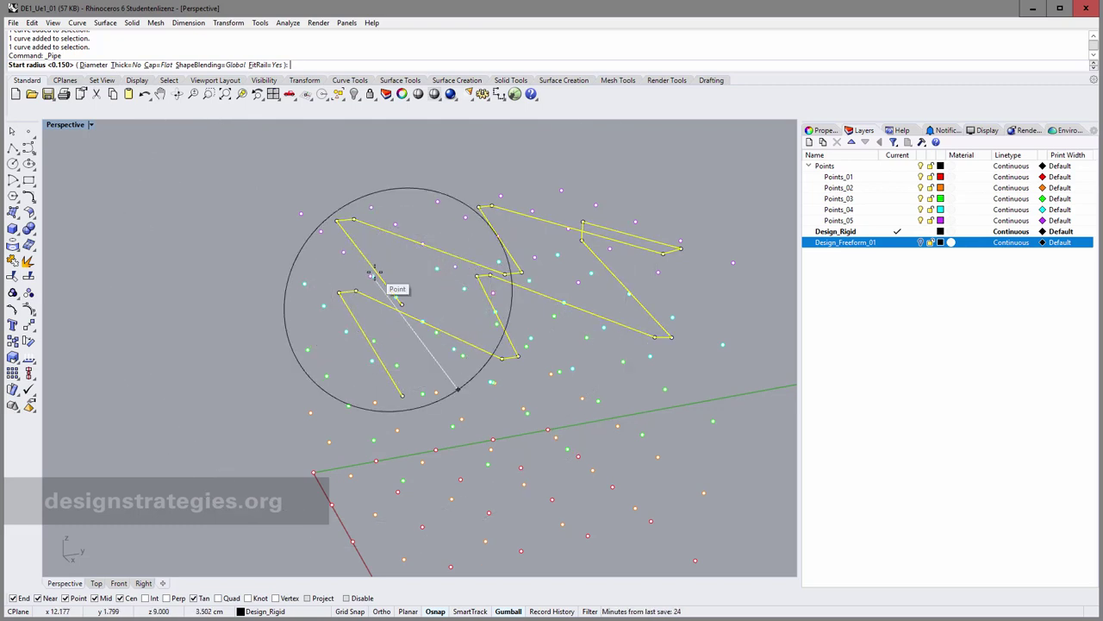
{"action": "type", "text": ".15"}
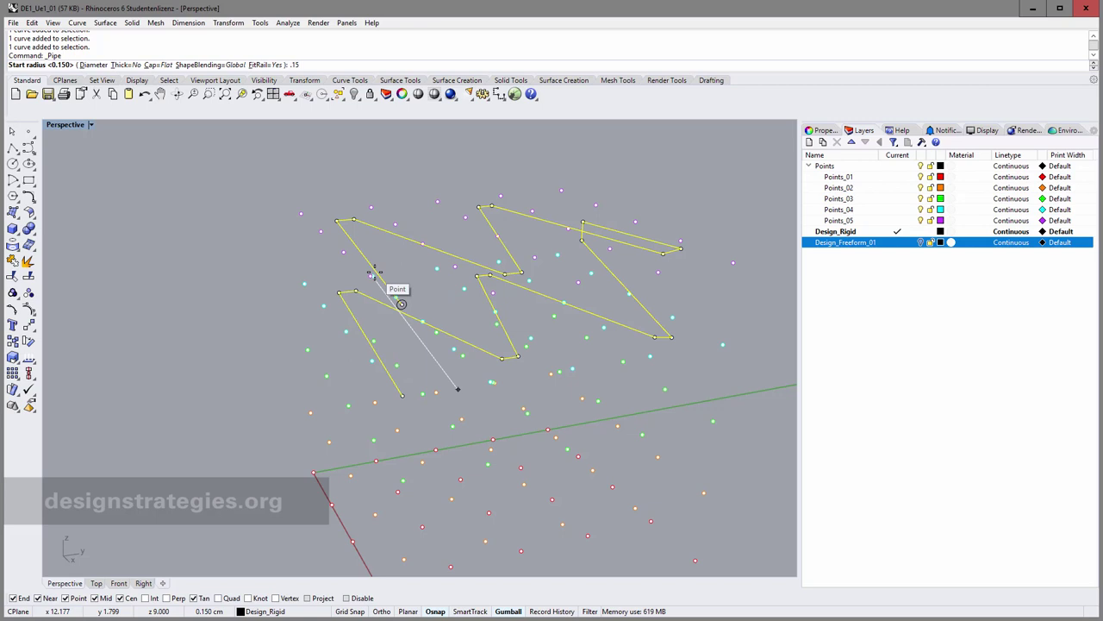
{"action": "key", "text": "Return"}
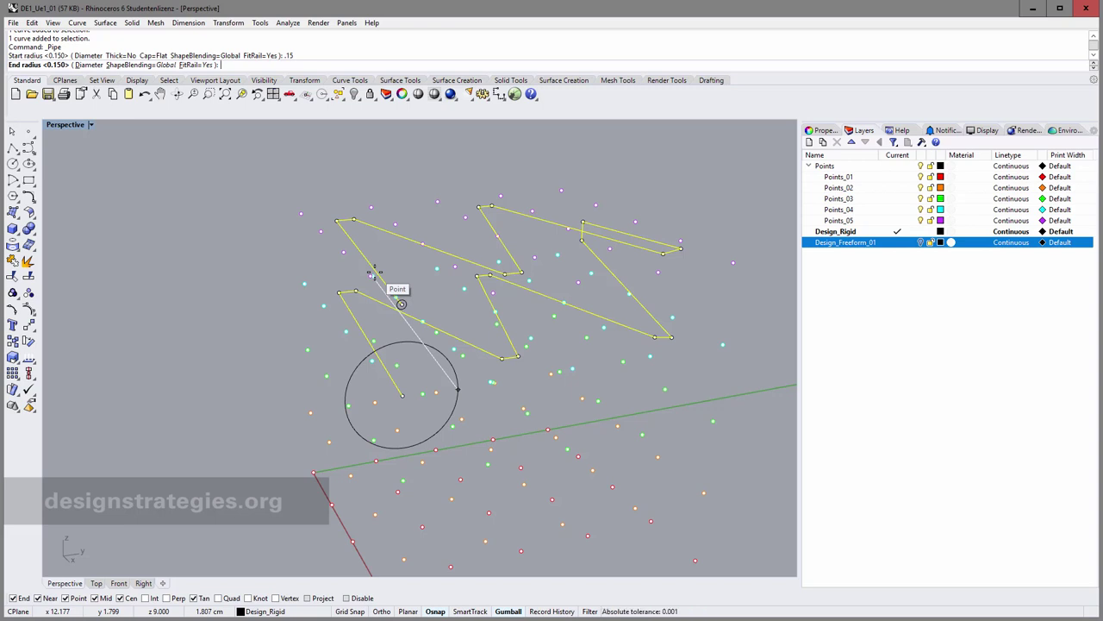
{"action": "key", "text": "Return"}
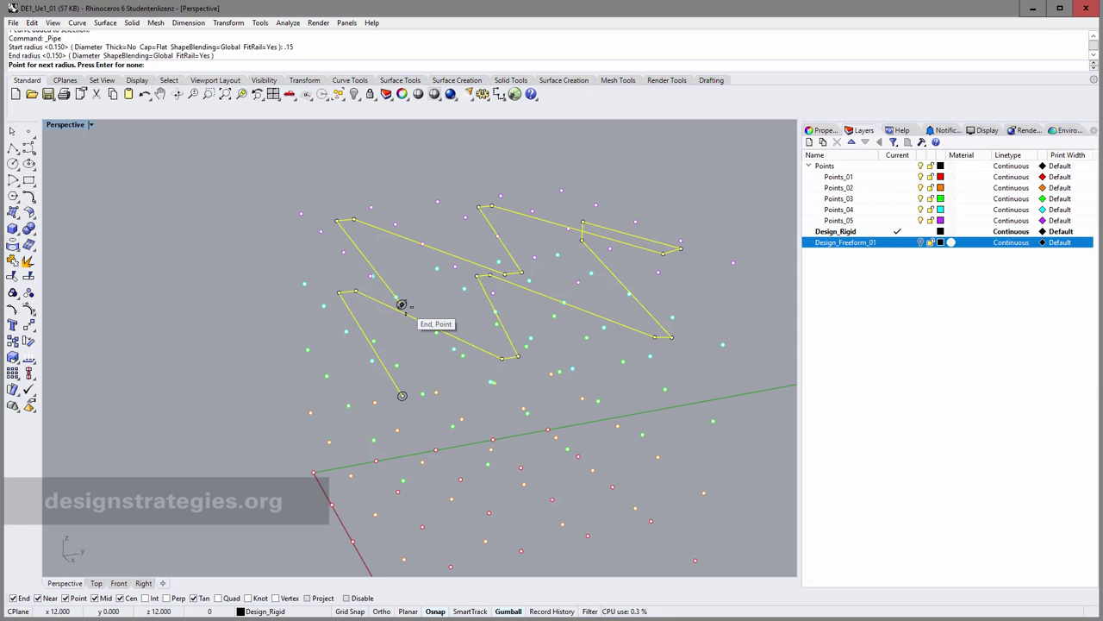
{"action": "key", "text": "Return"}
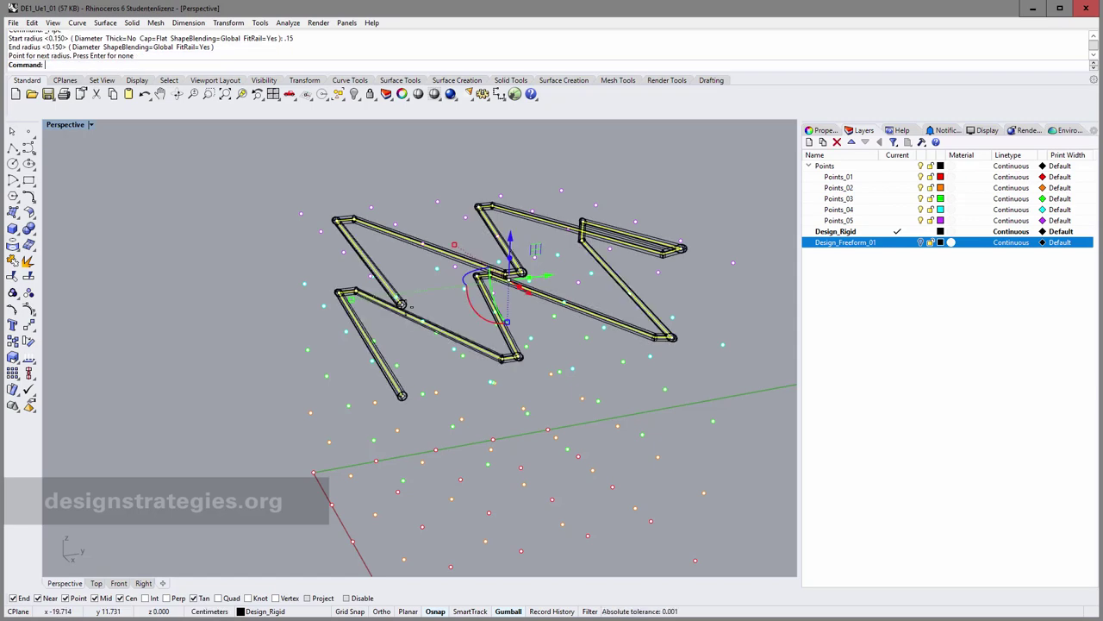
Deselect the polyline and set the Perspective view to Shaded display to inspect the pipe.
{"action": "right_click_drag", "start_coordinate": [440, 307], "coordinate": [382, 246]}
{"action": "key", "text": "Escape"}
{"action": "scroll", "coordinate": [369, 272], "scroll_direction": "up", "scroll_amount": 3}
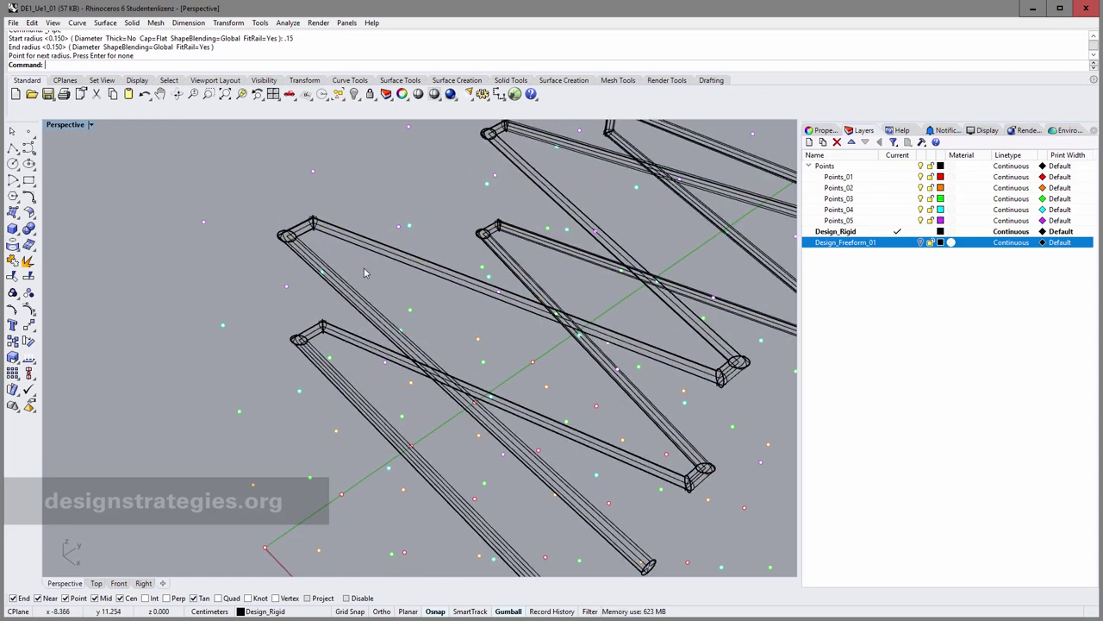
{"action": "left_click", "coordinate": [92, 126]}
{"action": "left_click", "coordinate": [87, 164]}
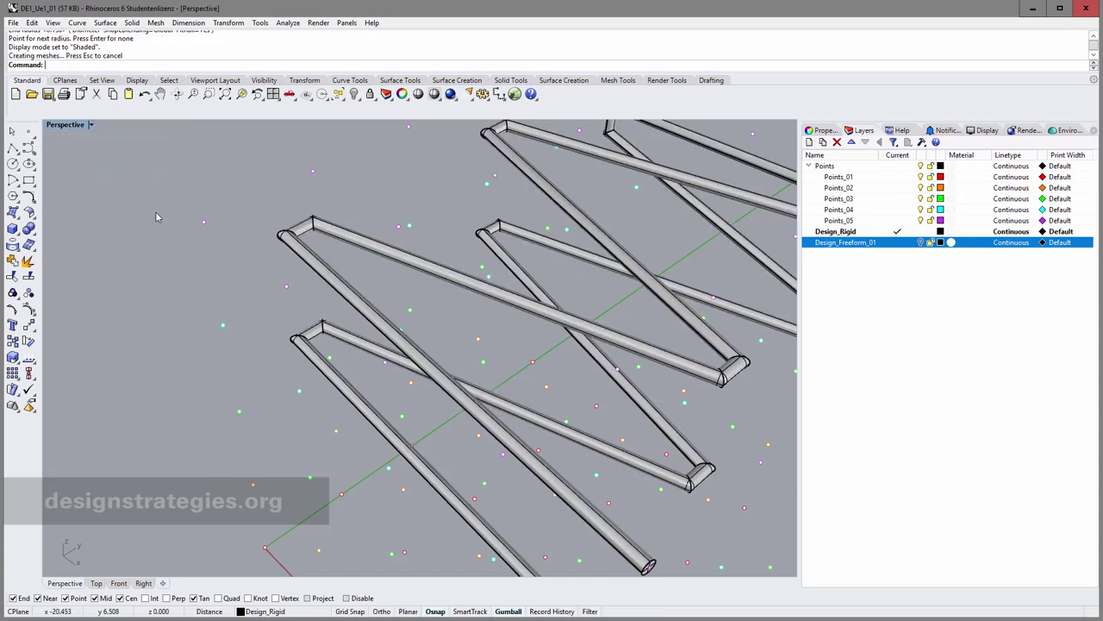
{"action": "right_click_drag", "start_coordinate": [411, 261], "coordinate": [426, 216]}
{"action": "scroll", "coordinate": [427, 215], "scroll_direction": "down", "scroll_amount": 8}
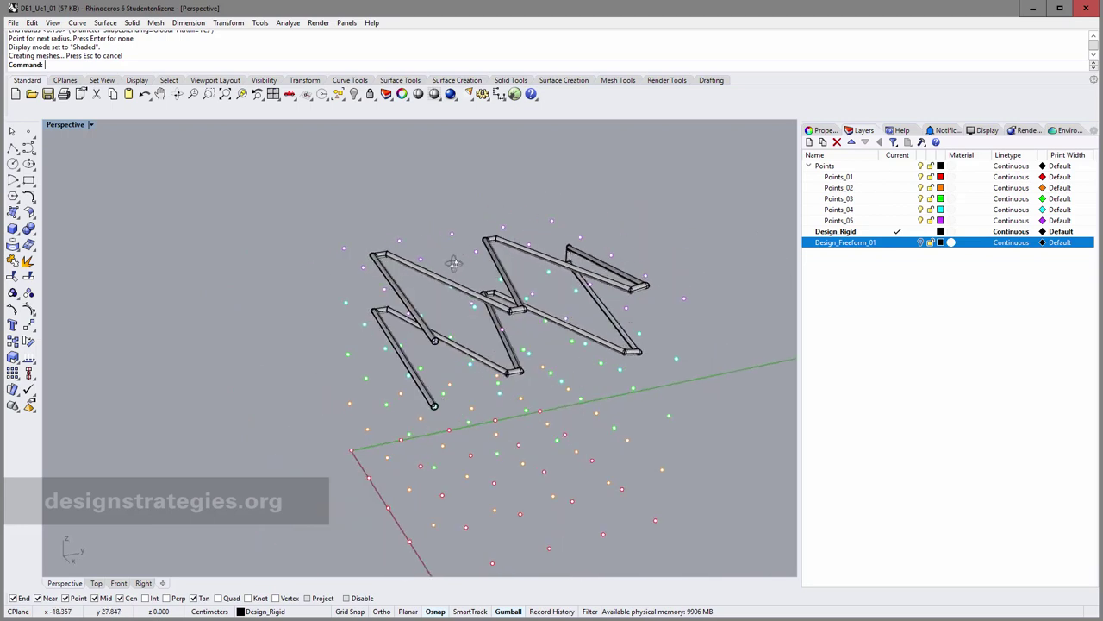
Try moving the selected pipe straight down along its Z axis, away from its centre polyline, and undo the move.
{"action": "right_click_drag", "start_coordinate": [454, 263], "coordinate": [451, 242]}
{"action": "key", "text": "ctrl+z"}
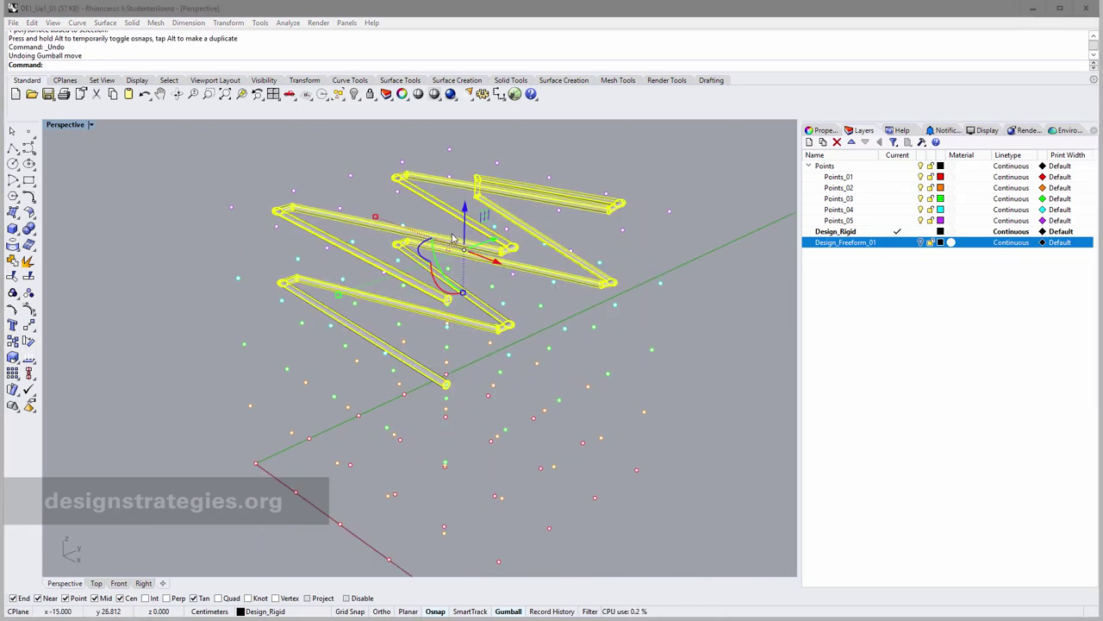
{"action": "scroll", "coordinate": [451, 239], "scroll_direction": "up", "scroll_amount": 8}
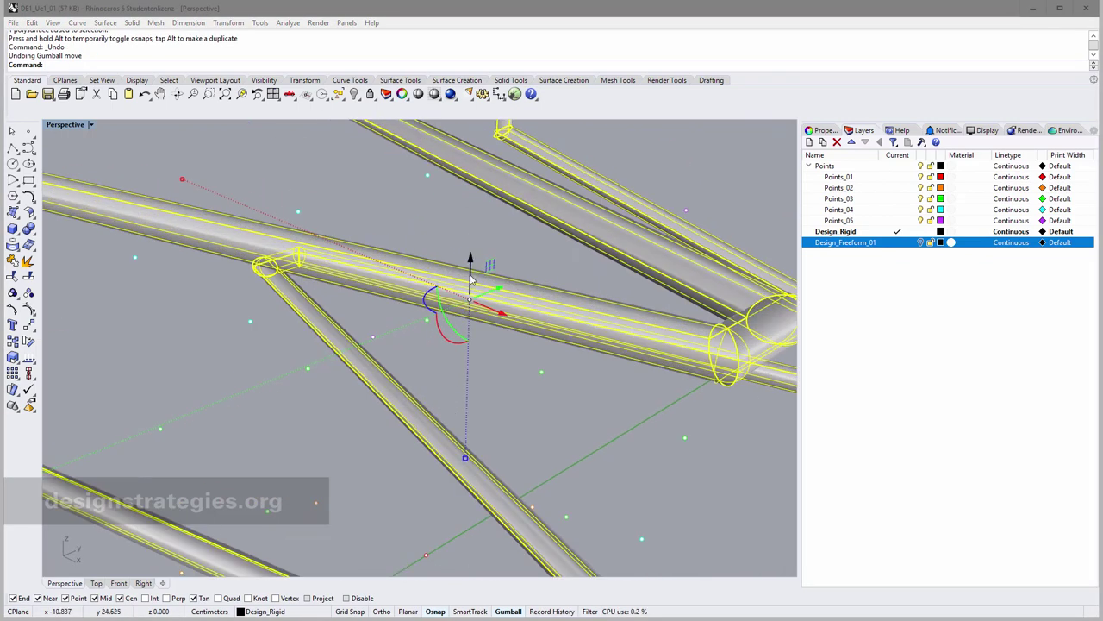
{"action": "left_click_drag", "start_coordinate": [471, 289], "coordinate": [481, 390]}
{"action": "scroll", "coordinate": [407, 334], "scroll_direction": "down", "scroll_amount": 8}
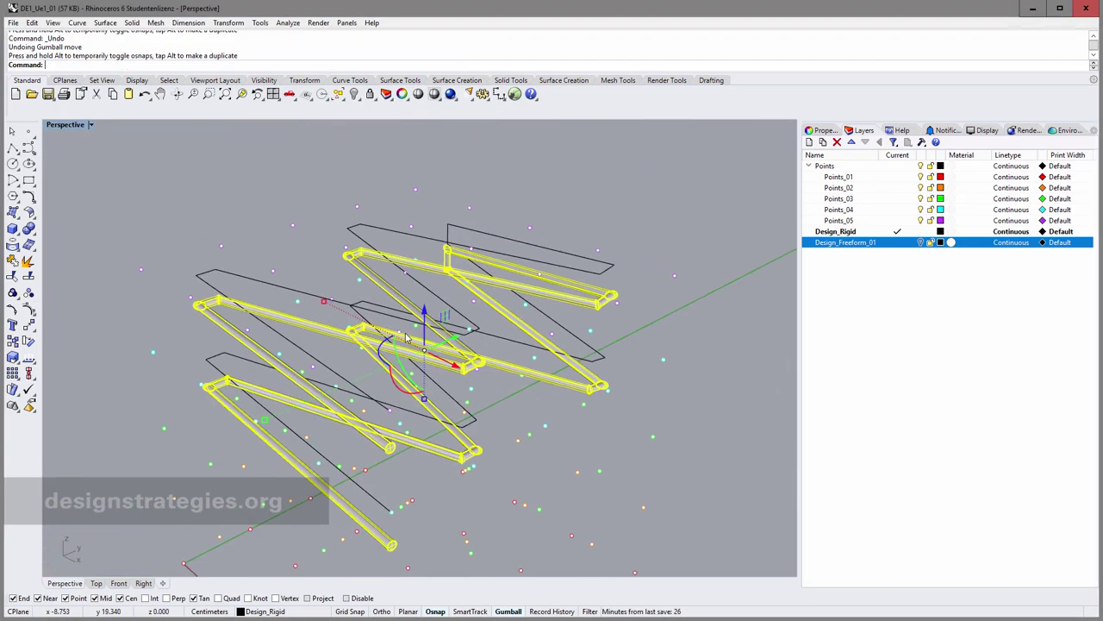
{"action": "right_click_drag", "start_coordinate": [416, 374], "coordinate": [420, 343]}
{"action": "left_click_drag", "start_coordinate": [420, 344], "coordinate": [418, 340]}
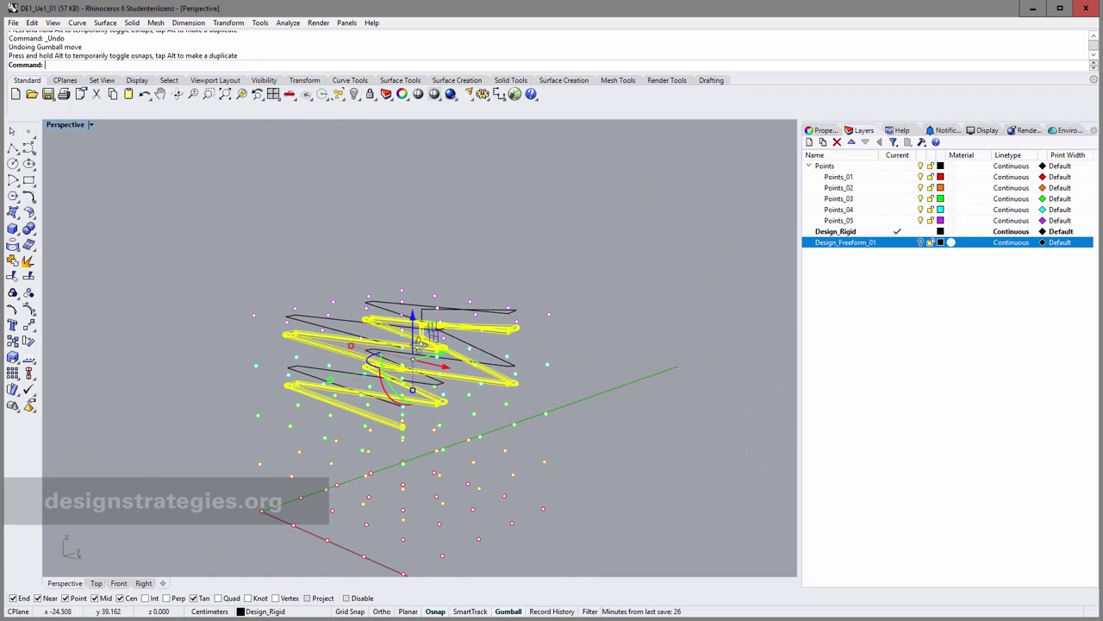
{"action": "key", "text": "ctrl+z"}
Examine the selected pipe and its position within the point grid from several angles and distances.
{"action": "scroll", "coordinate": [414, 335], "scroll_direction": "up", "scroll_amount": 5}
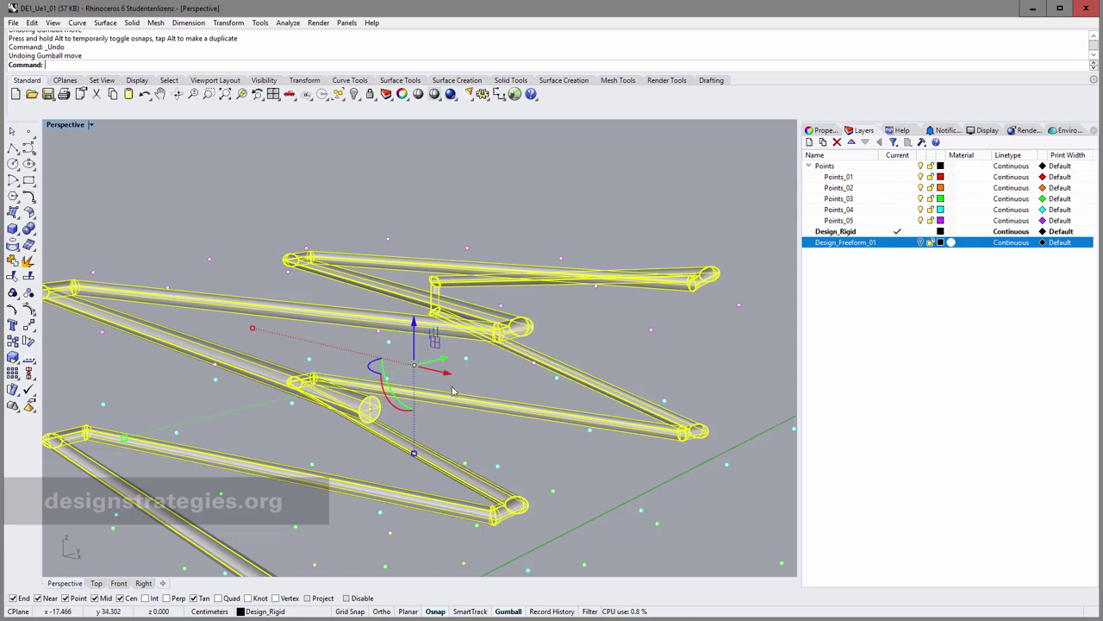
{"action": "scroll", "coordinate": [452, 391], "scroll_direction": "down", "scroll_amount": 5}
{"action": "mouse_move", "coordinate": [423, 446]}
{"action": "right_mouse_down"}
{"action": "mouse_move", "coordinate": [394, 458]}
{"action": "mouse_move", "coordinate": [423, 466]}
{"action": "right_mouse_up"}
{"action": "scroll", "coordinate": [423, 483], "scroll_direction": "down", "scroll_amount": 4}
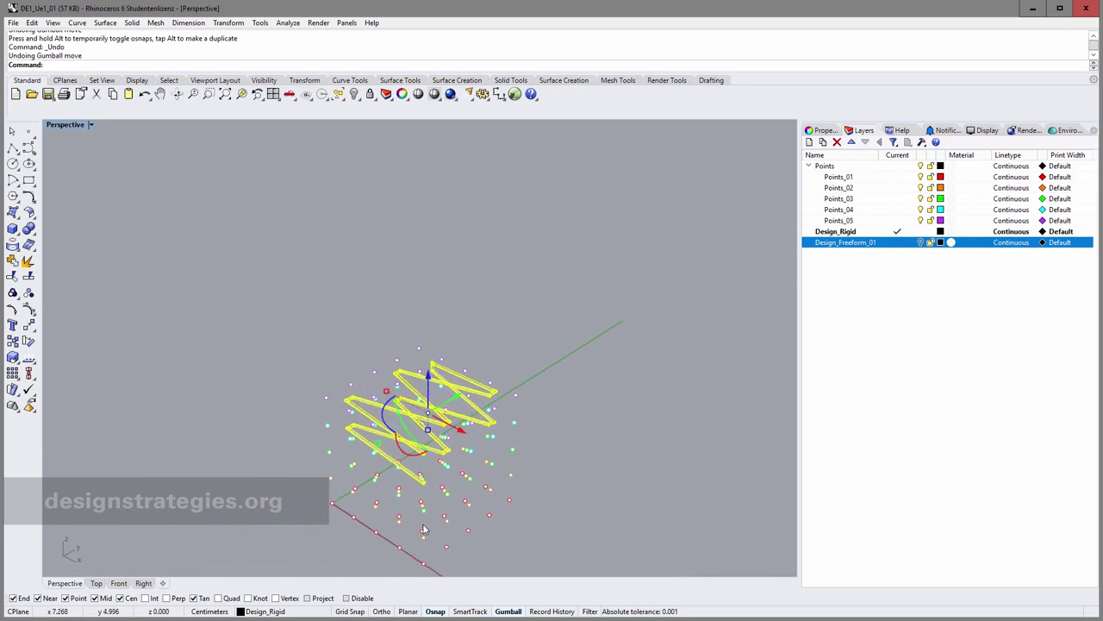
{"action": "scroll", "coordinate": [431, 465], "scroll_direction": "up", "scroll_amount": 4}
{"action": "scroll", "coordinate": [431, 470], "scroll_direction": "down", "scroll_amount": 3}
{"action": "scroll", "coordinate": [425, 509], "scroll_direction": "up", "scroll_amount": 2}
{"action": "right_click_drag", "start_coordinate": [425, 509], "coordinate": [399, 405]}
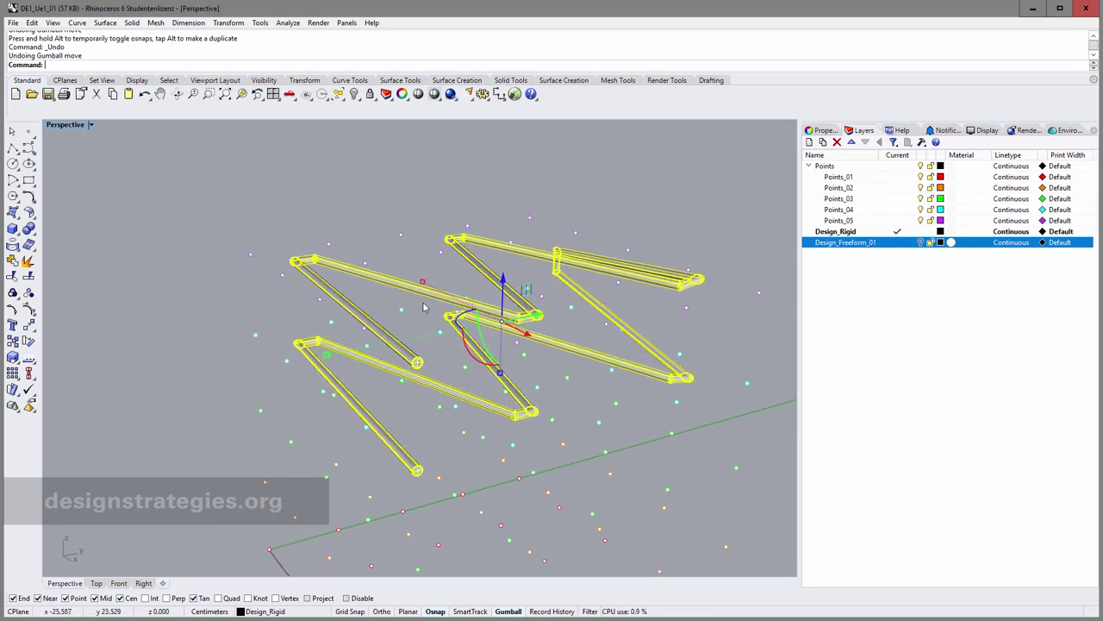
{"action": "right_click_drag", "start_coordinate": [496, 312], "coordinate": [543, 321]}
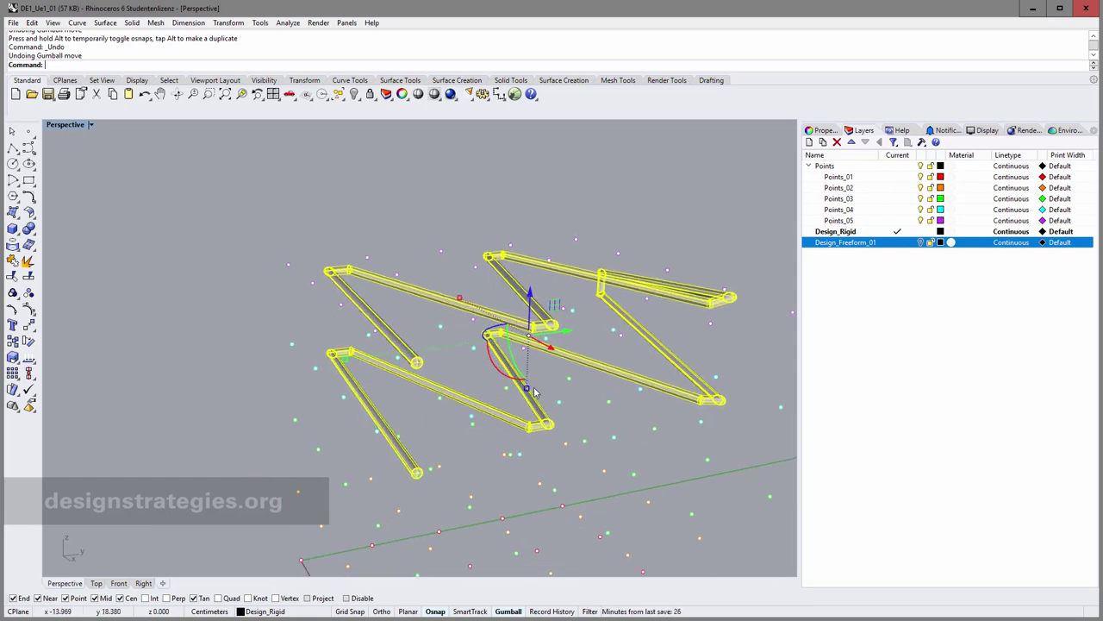
{"action": "right_click_drag", "start_coordinate": [555, 403], "coordinate": [573, 416]}
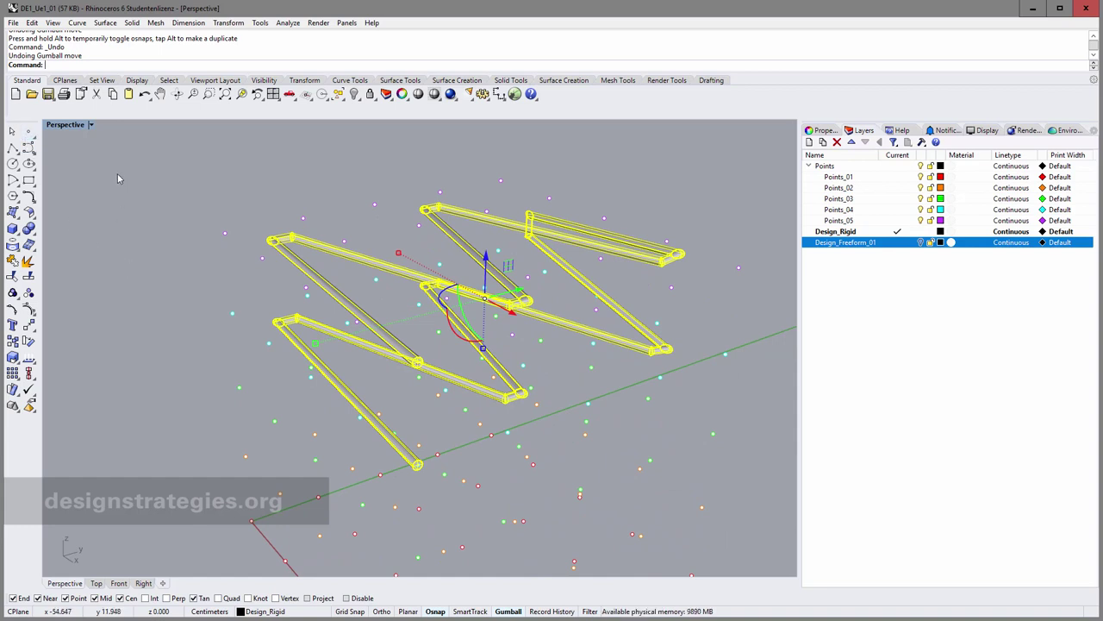
Set the Perspective view to Rendered display and deselect the pipe.
{"action": "left_click", "coordinate": [91, 125]}
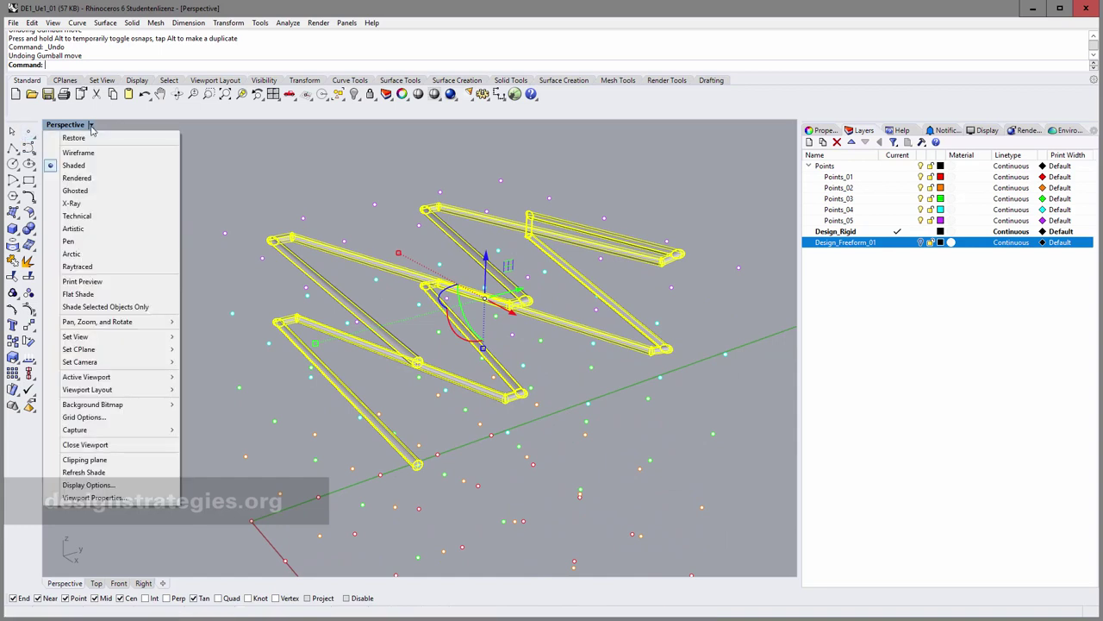
{"action": "left_click", "coordinate": [94, 180]}
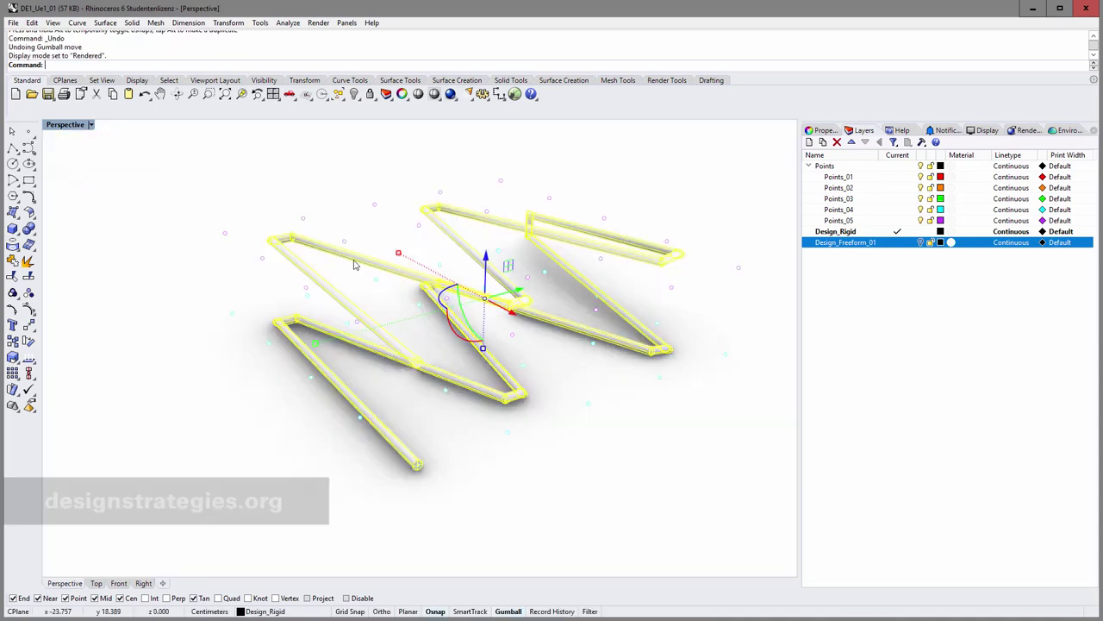
{"action": "right_click_drag", "start_coordinate": [472, 328], "coordinate": [480, 305]}
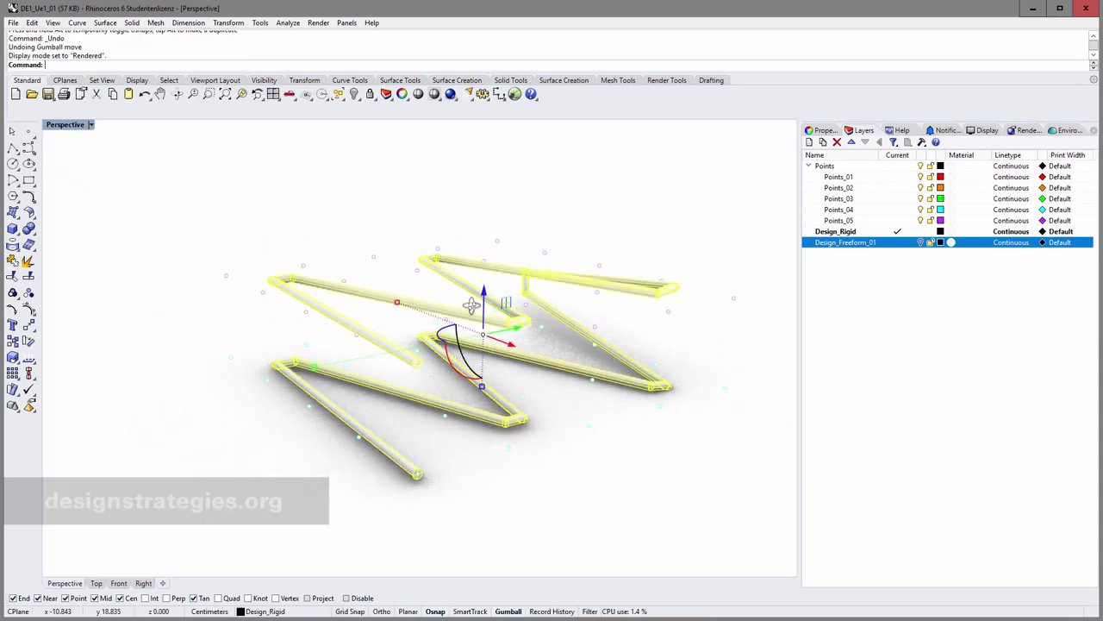
{"action": "left_click", "coordinate": [670, 497]}
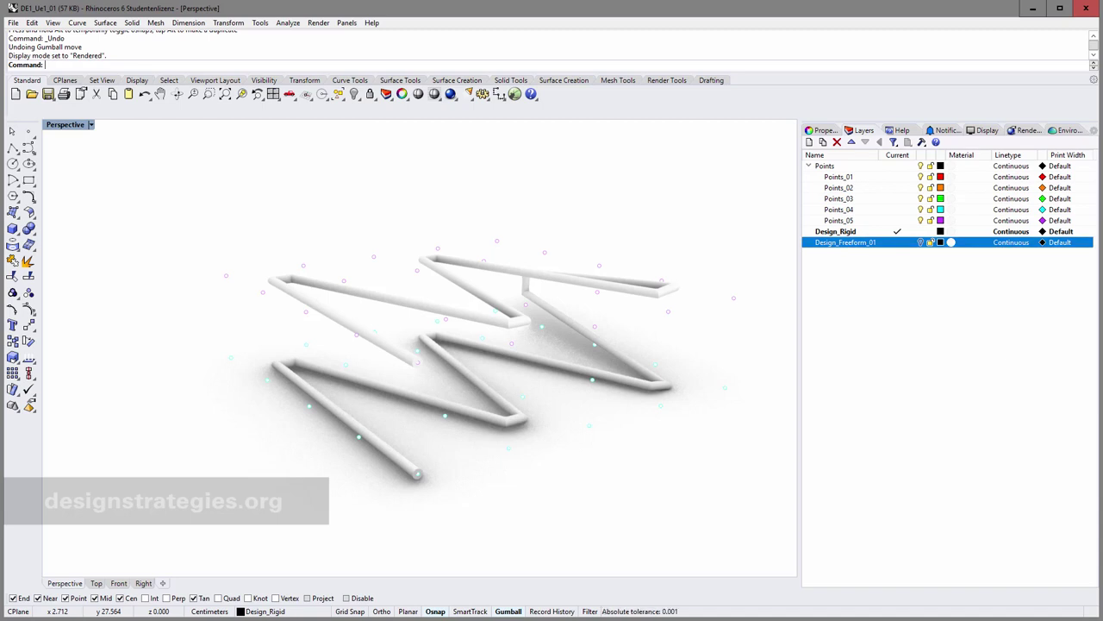
Capture the rendered Perspective view to a 1600 x 1200 JPEG file named DE_Rigid_02 in the Rhino_Test_Delete folder.
{"action": "left_click", "coordinate": [92, 125]}
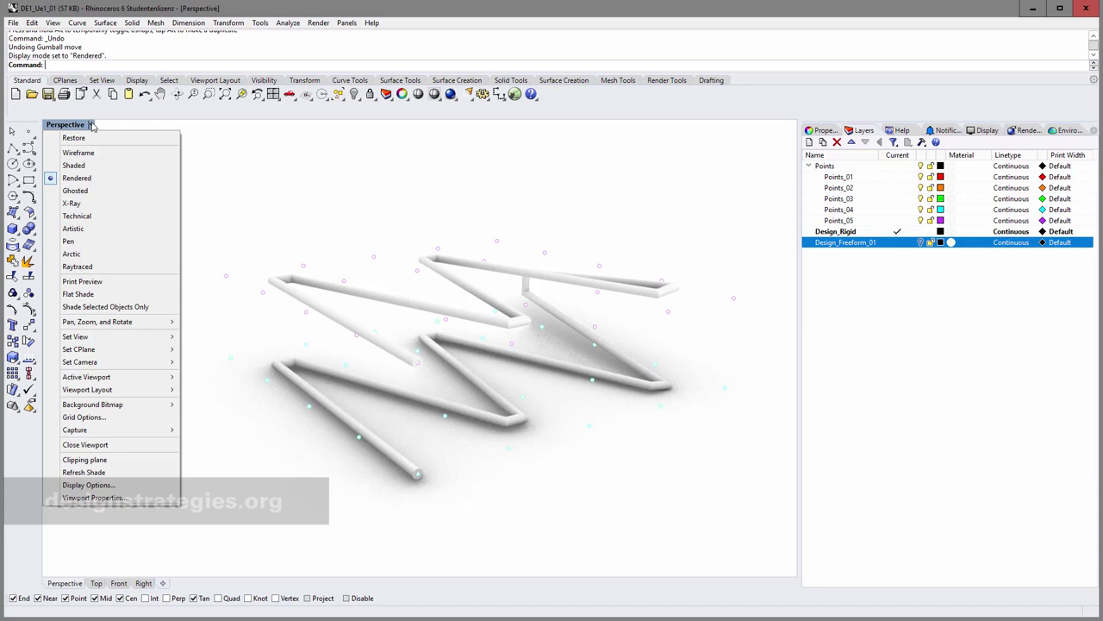
{"action": "mouse_move", "coordinate": [122, 434]}
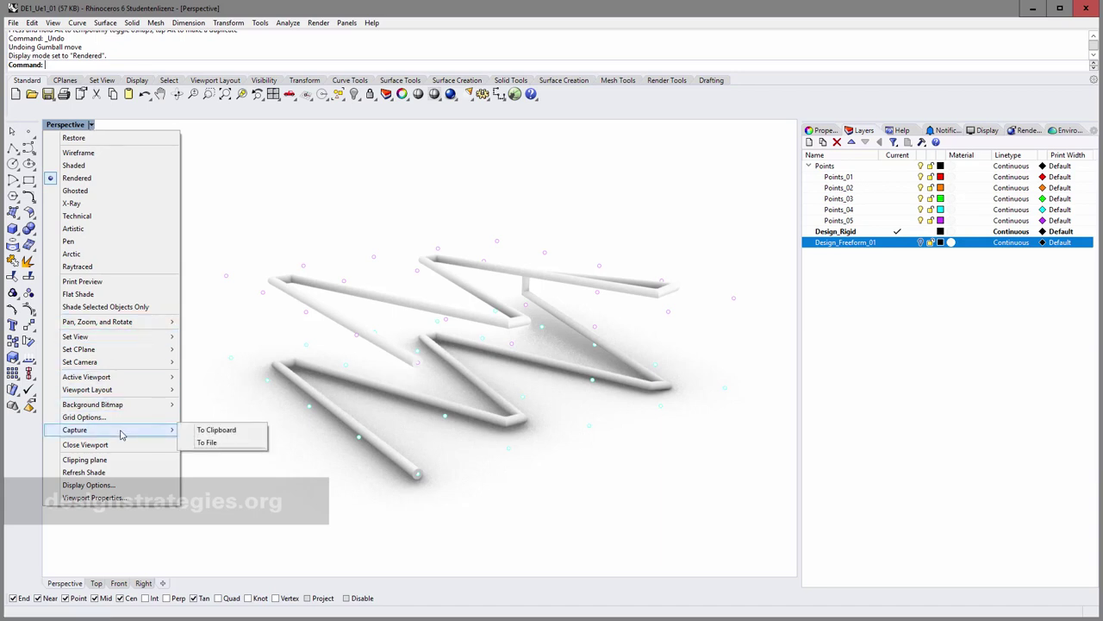
{"action": "left_click", "coordinate": [213, 445]}
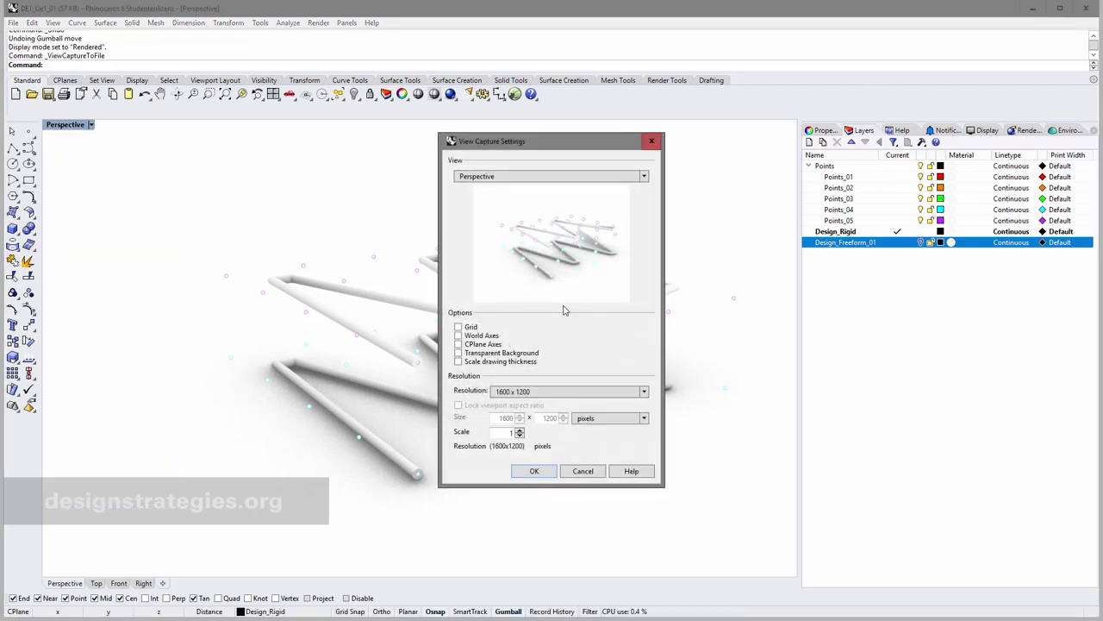
{"action": "left_click_drag", "start_coordinate": [554, 140], "coordinate": [400, 98]}
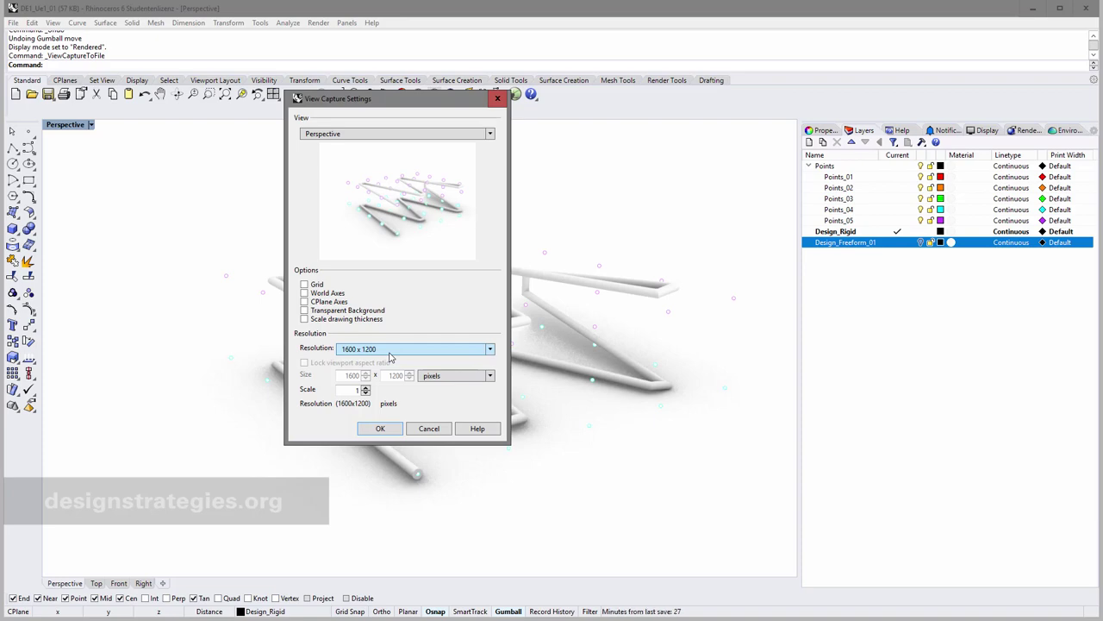
{"action": "left_click", "coordinate": [380, 430]}
{"action": "left_click", "coordinate": [536, 470]}
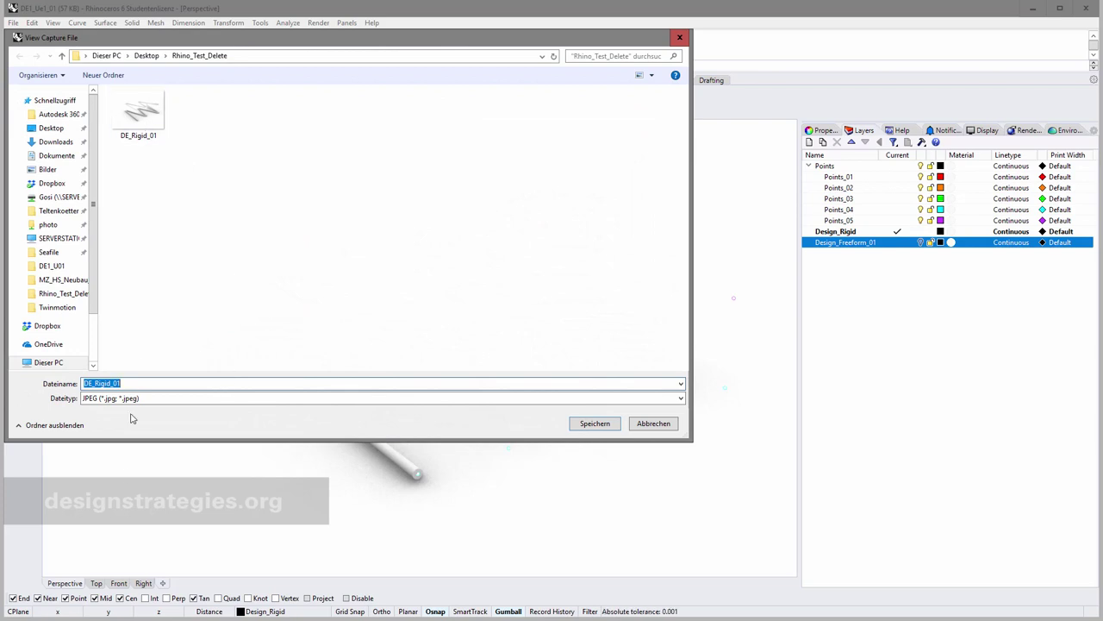
{"action": "left_click", "coordinate": [114, 382]}
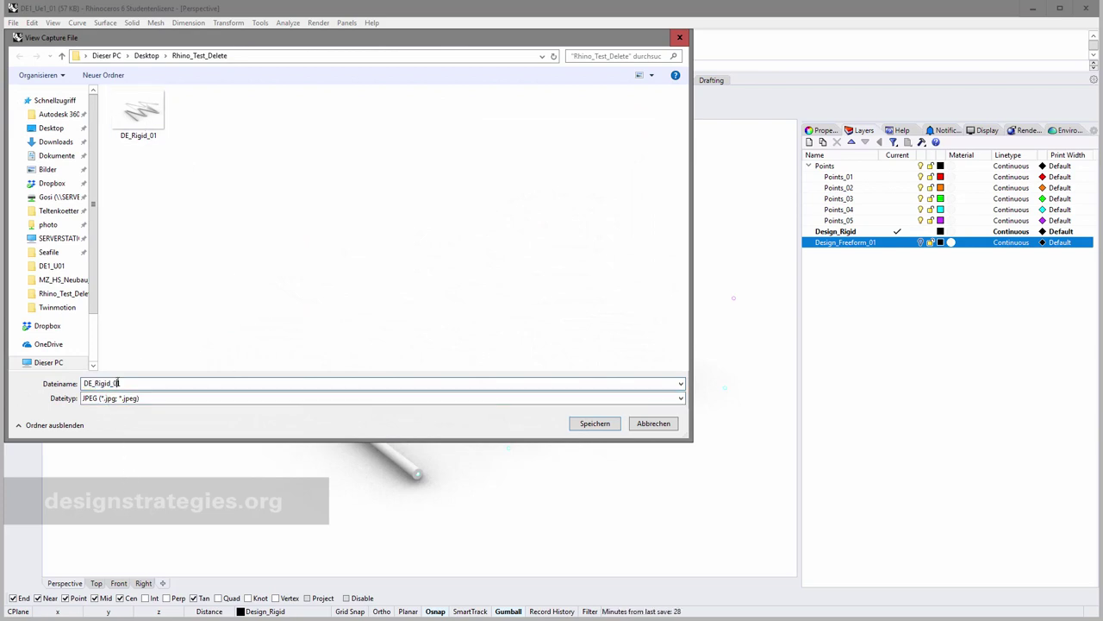
{"action": "type", "text": "2"}
{"action": "left_click", "coordinate": [594, 423]}
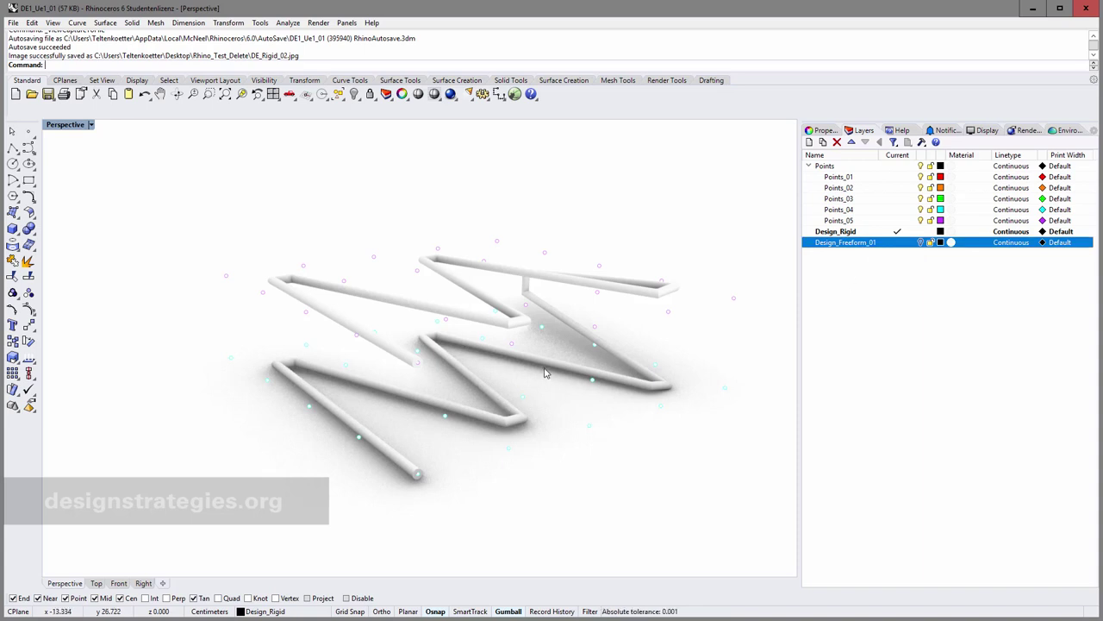
Examine the rendered pipe's corners and end cap close up and from several angles.
{"action": "scroll", "coordinate": [485, 370], "scroll_direction": "up", "scroll_amount": 3}
{"action": "scroll", "coordinate": [556, 362], "scroll_direction": "down", "scroll_amount": 3}
{"action": "scroll", "coordinate": [555, 362], "scroll_direction": "up", "scroll_amount": 6}
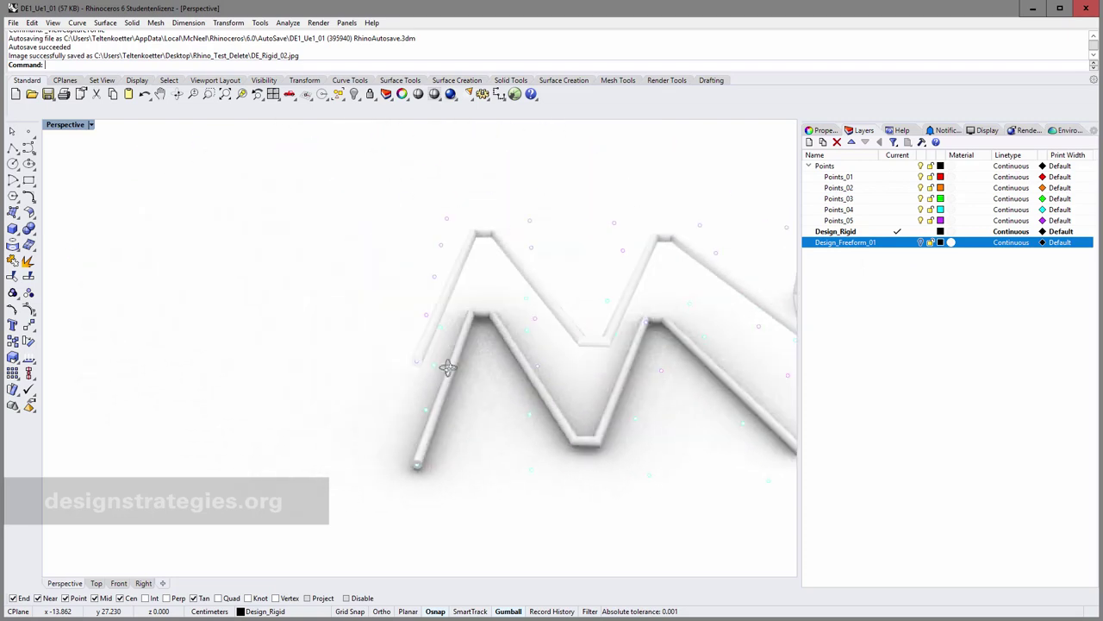
{"action": "scroll", "coordinate": [153, 310], "scroll_direction": "down", "scroll_amount": 5}
{"action": "right_click_drag", "start_coordinate": [153, 311], "coordinate": [577, 371]}
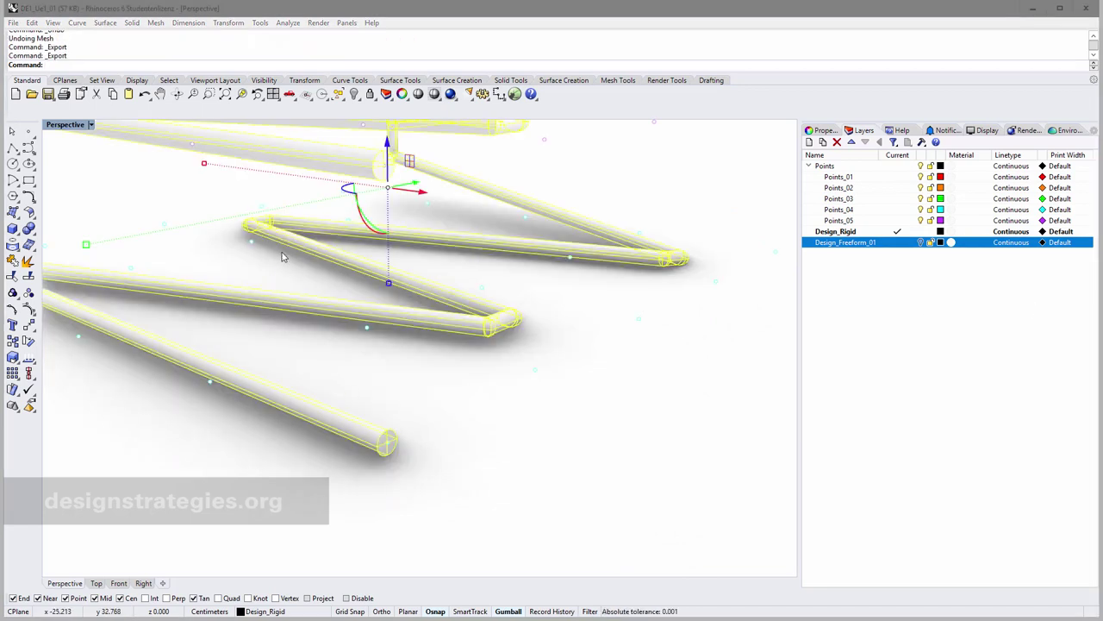
{"action": "mouse_move", "coordinate": [324, 391]}
{"action": "right_mouse_down"}
{"action": "mouse_move", "coordinate": [305, 375]}
{"action": "mouse_move", "coordinate": [313, 387]}
{"action": "right_mouse_up"}
{"action": "scroll", "coordinate": [313, 372], "scroll_direction": "down", "scroll_amount": 3}
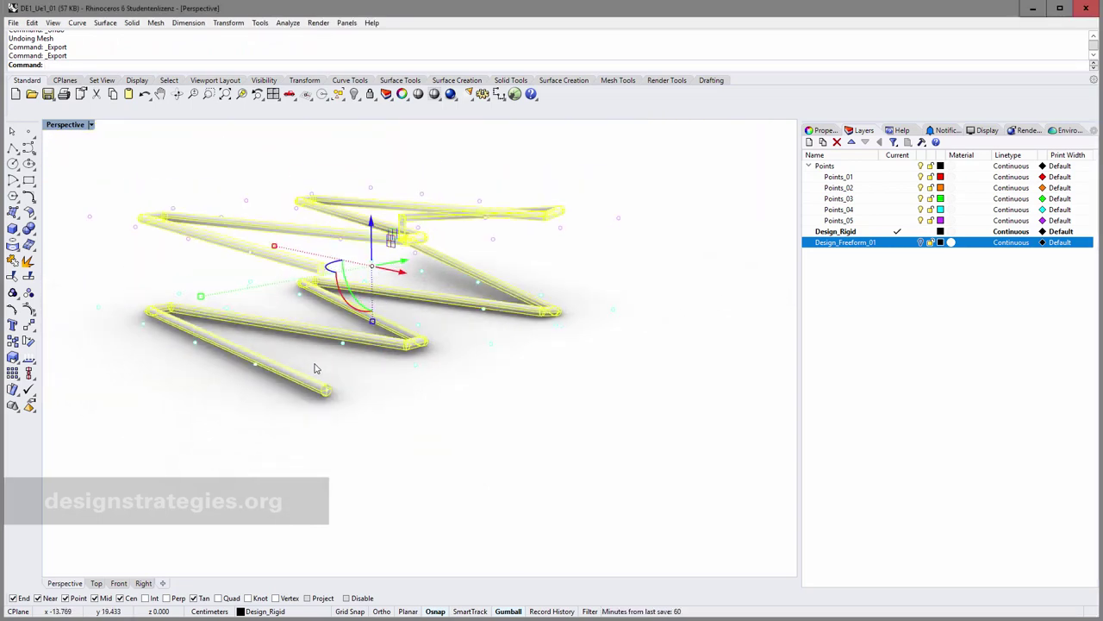
{"action": "scroll", "coordinate": [319, 391], "scroll_direction": "up", "scroll_amount": 5}
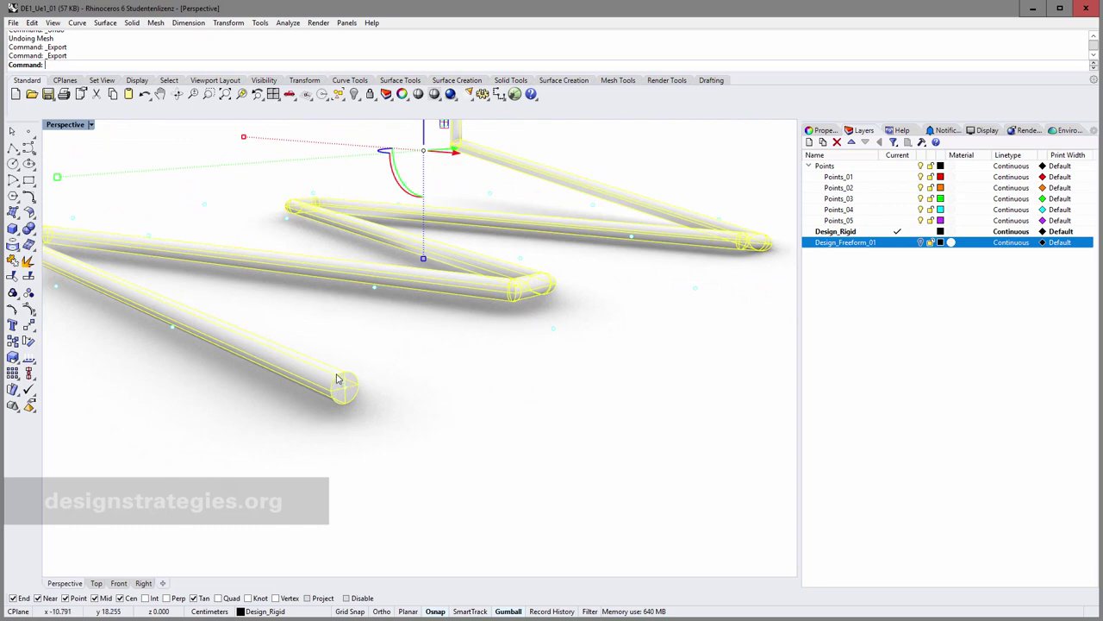
{"action": "scroll", "coordinate": [338, 382], "scroll_direction": "down", "scroll_amount": 3}
{"action": "scroll", "coordinate": [339, 383], "scroll_direction": "up", "scroll_amount": 2}
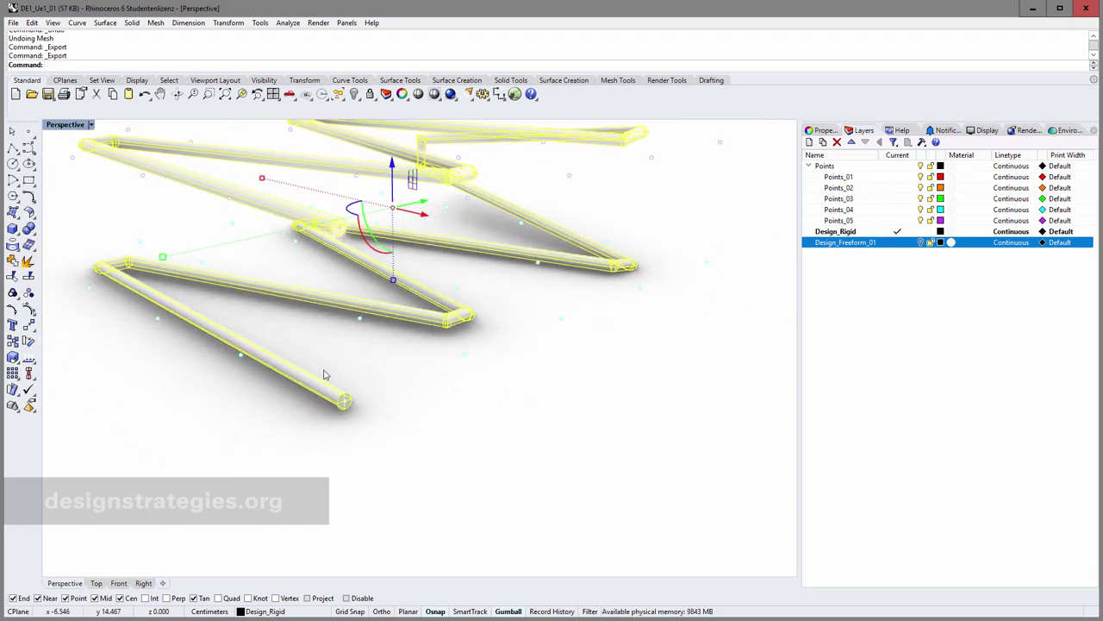
{"action": "scroll", "coordinate": [323, 374], "scroll_direction": "down", "scroll_amount": 4}
{"action": "right_click_drag", "start_coordinate": [327, 362], "coordinate": [371, 312]}
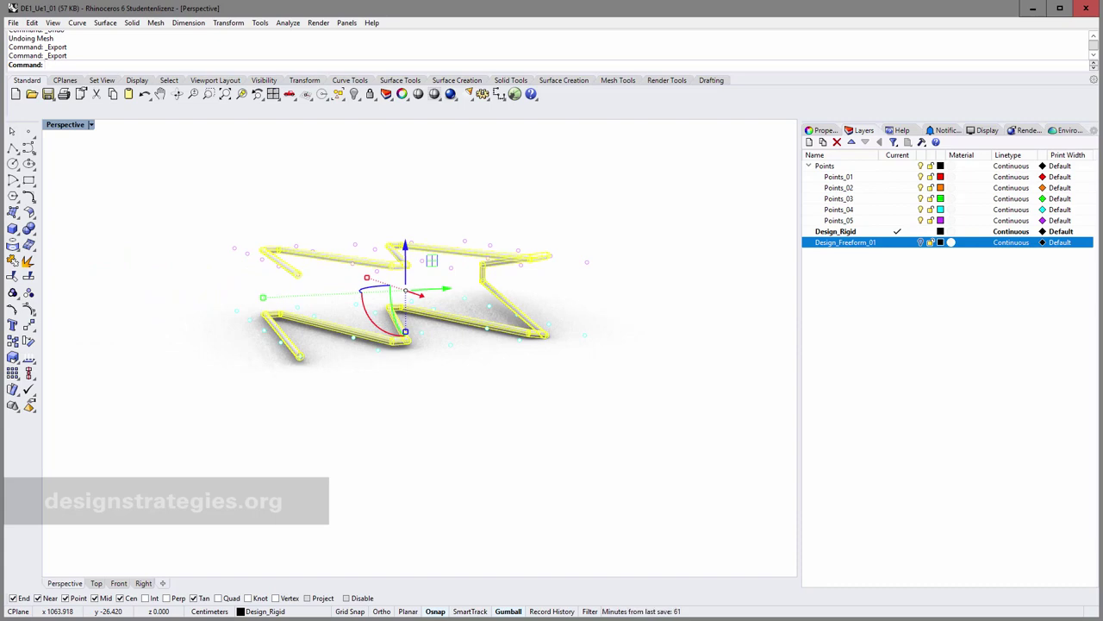
Start exporting the selected pipe as an STL (Stereolithography) file, with Binary file type and open objects exported.
{"action": "left_click", "coordinate": [13, 23]}
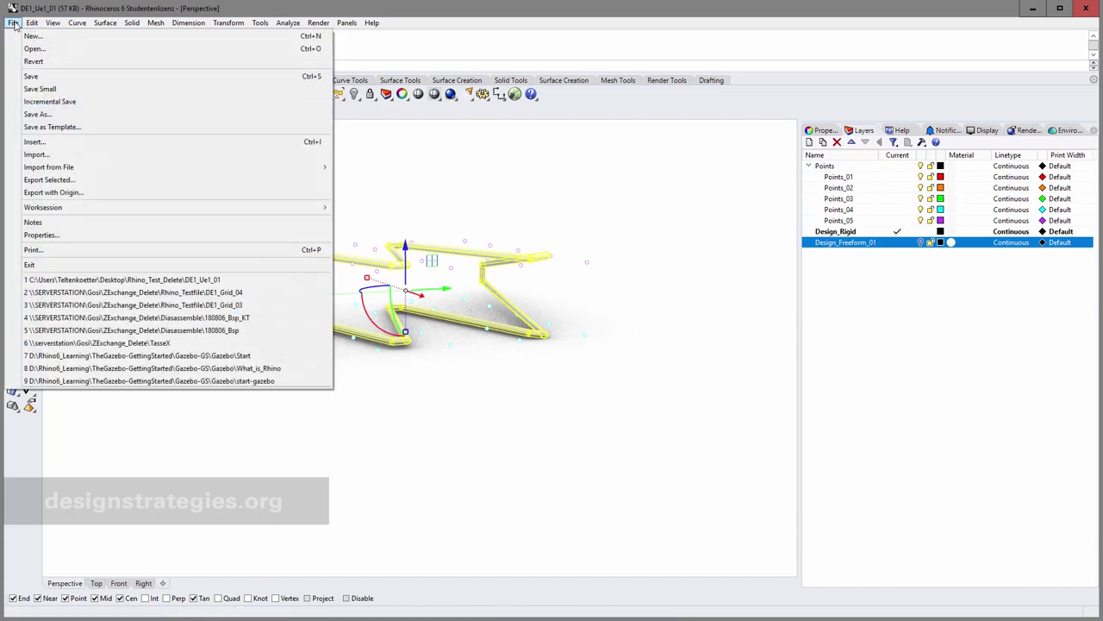
{"action": "left_click", "coordinate": [101, 181]}
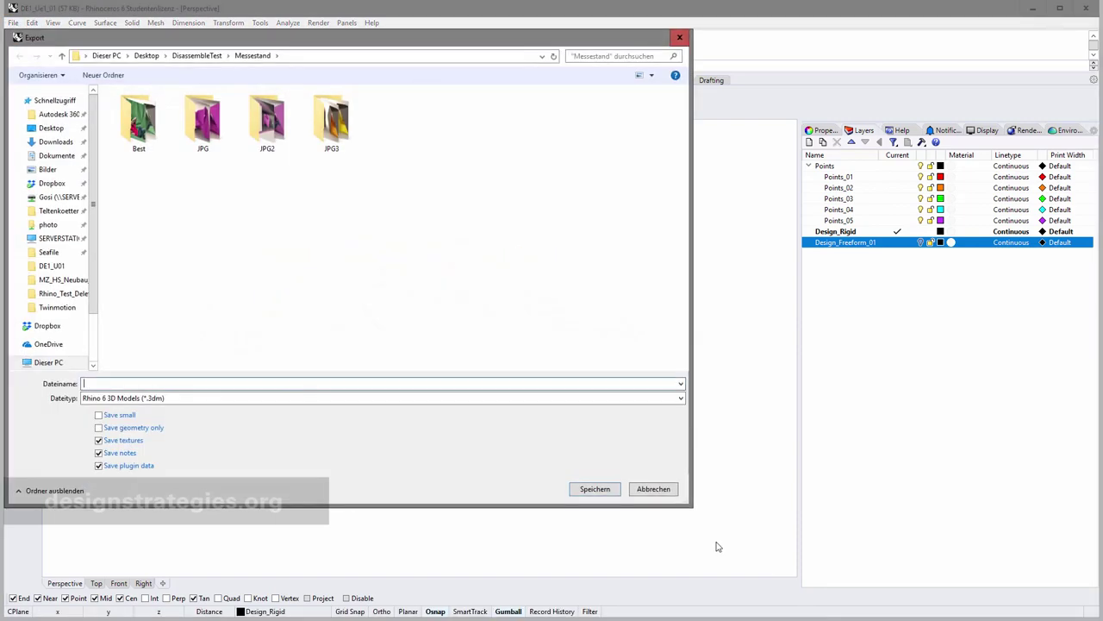
{"action": "left_click", "coordinate": [605, 398]}
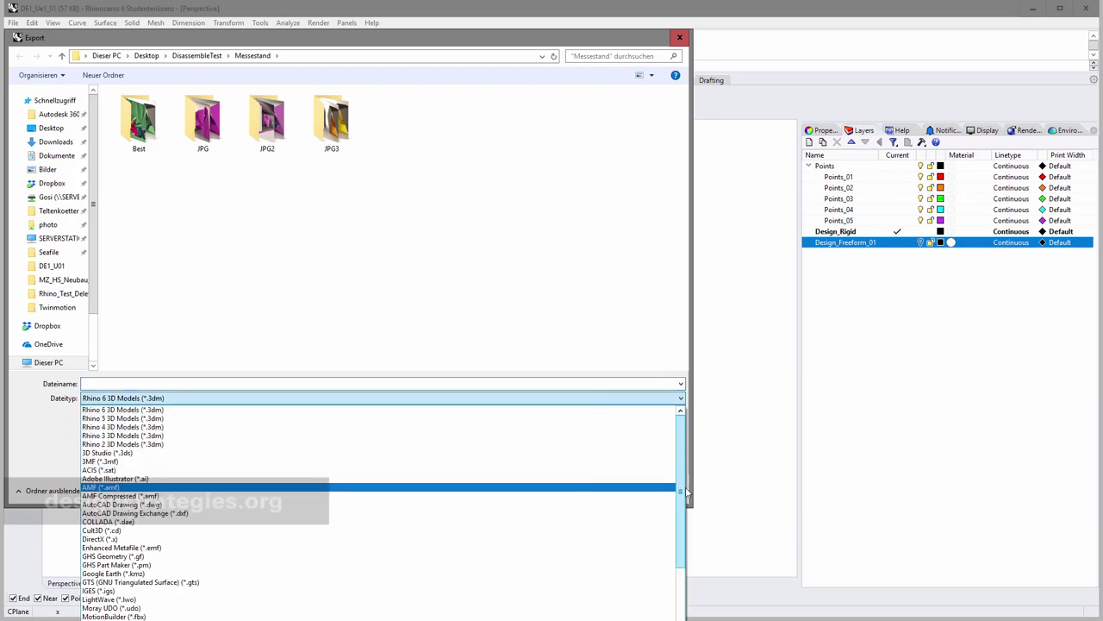
{"action": "left_click_drag", "start_coordinate": [682, 495], "coordinate": [693, 604]}
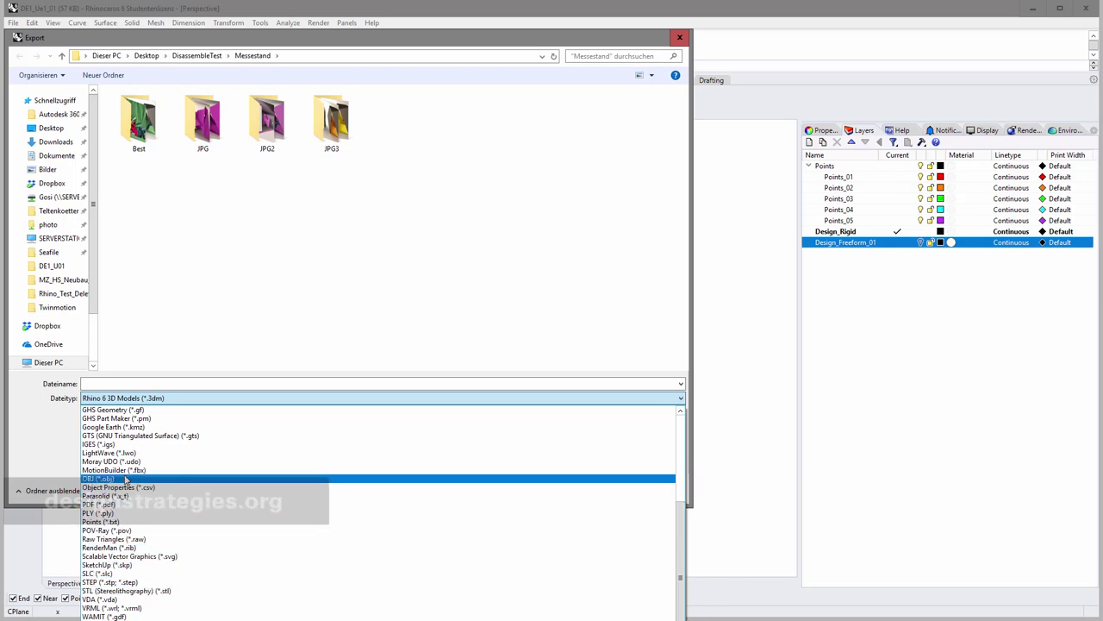
{"action": "left_click", "coordinate": [152, 591]}
{"action": "left_click", "coordinate": [258, 422]}
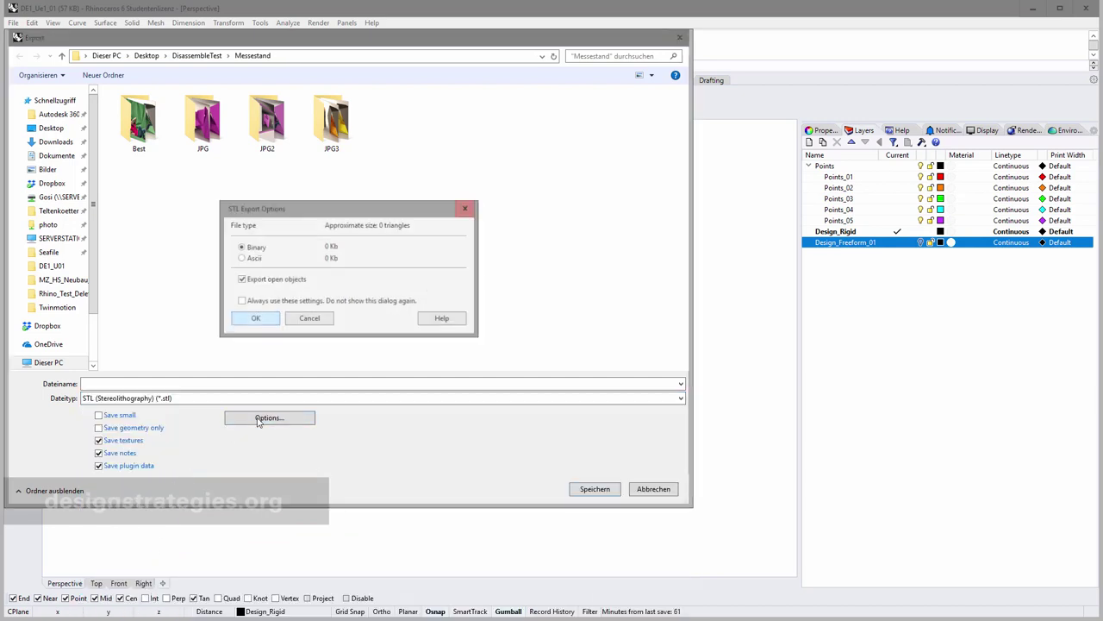
{"action": "left_click", "coordinate": [255, 320]}
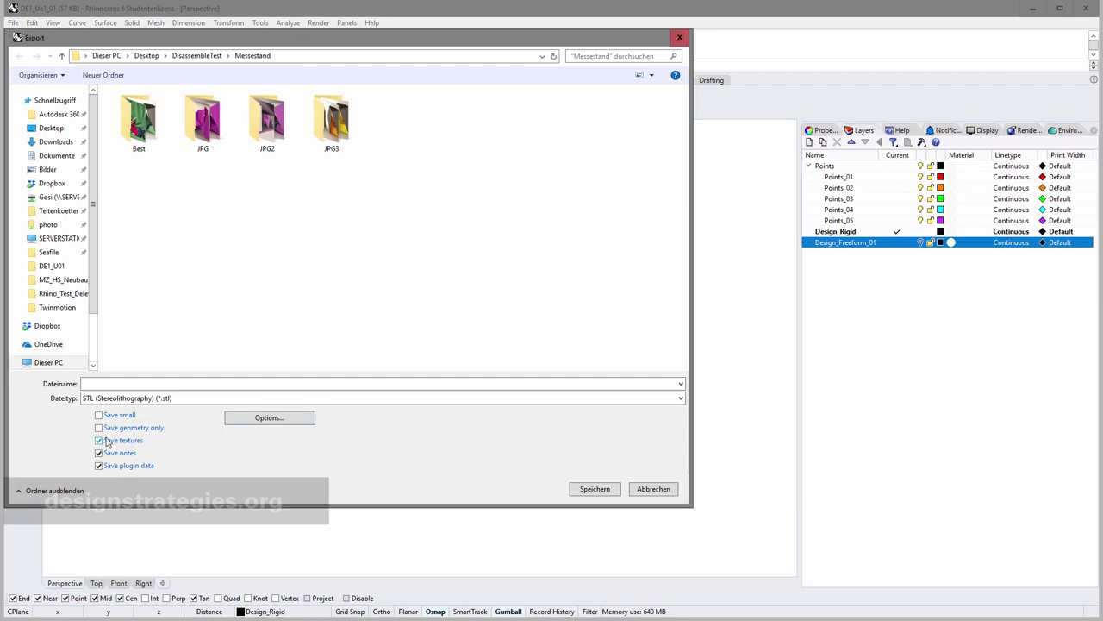
Turn off saving textures and save the export as Test in the Messestand folder, with 0.01 cm mesh tolerance and Binary STL options.
{"action": "left_click", "coordinate": [98, 440]}
{"action": "left_click", "coordinate": [242, 383]}
{"action": "type", "text": "Te"}
{"action": "left_click", "coordinate": [595, 489]}
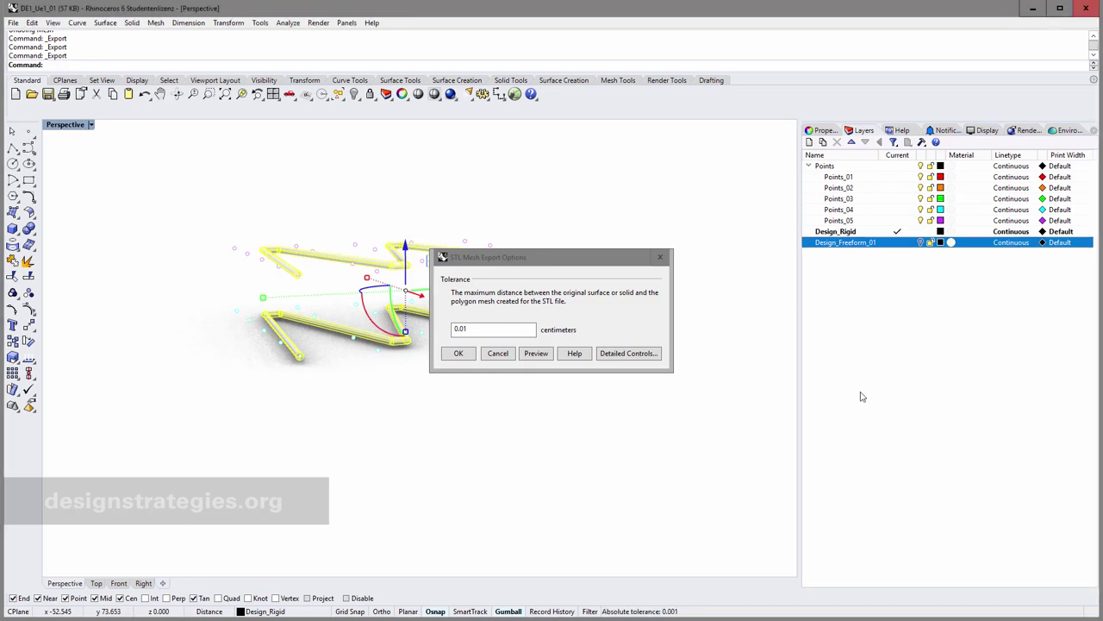
{"action": "left_click", "coordinate": [463, 357]}
{"action": "left_click", "coordinate": [460, 353]}
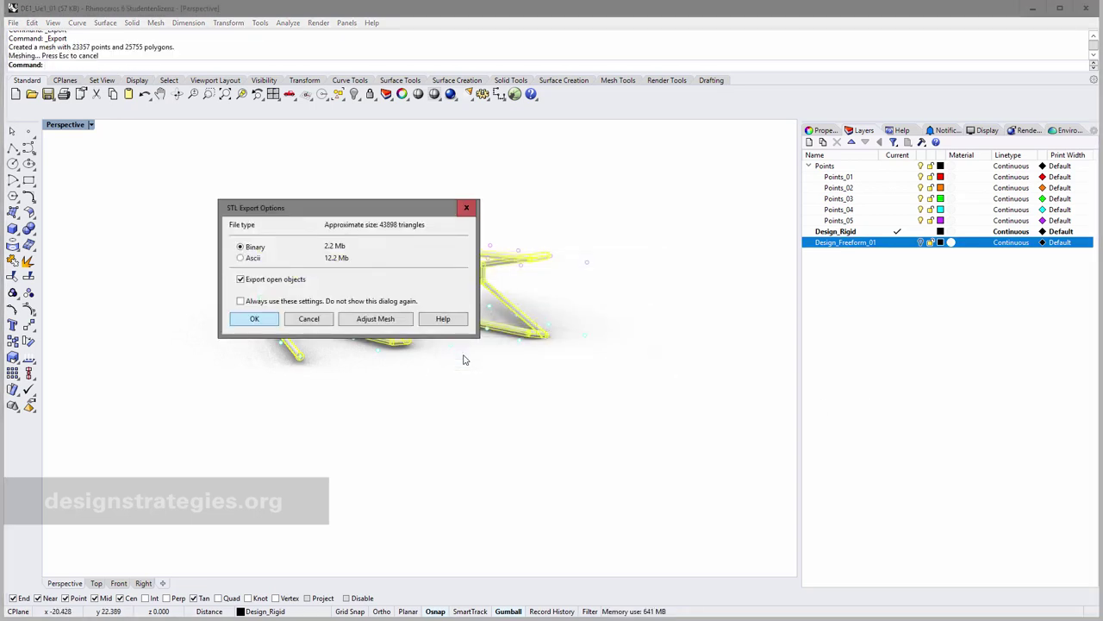
{"action": "left_click", "coordinate": [255, 320]}
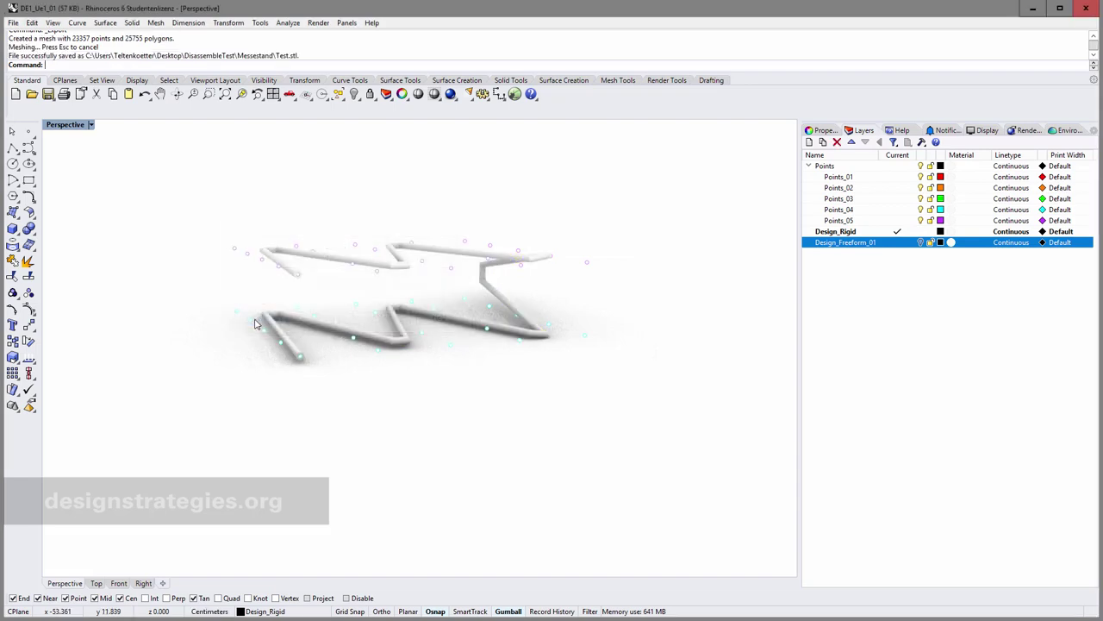